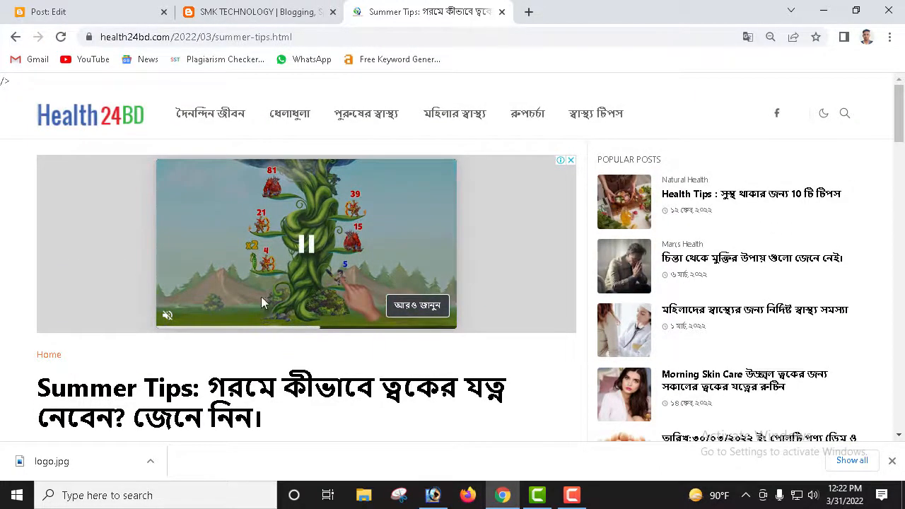
Step: Open Health24BD's পুরুষের স্বাস্থ্য (men's health) category and dismiss the vignette ad
scroll(260, 297, "down", 1)
scroll(237, 291, "up", 1)
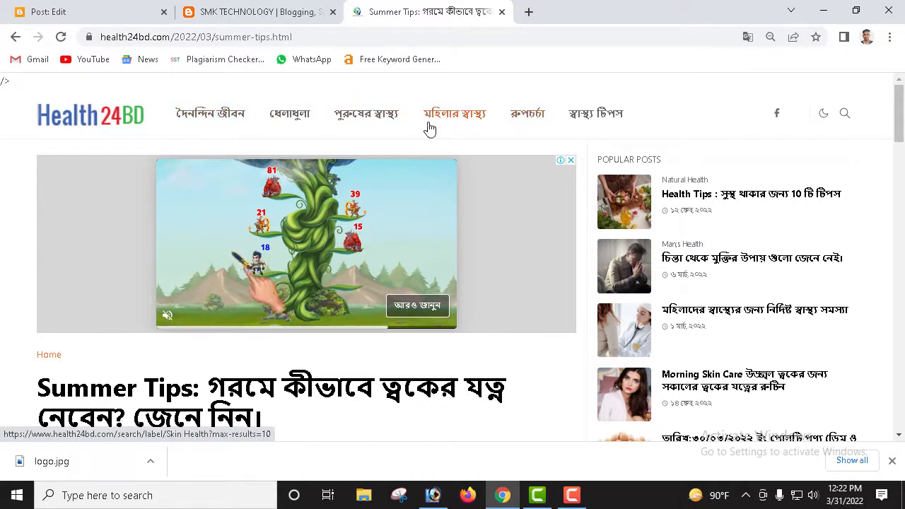
left_click(369, 115)
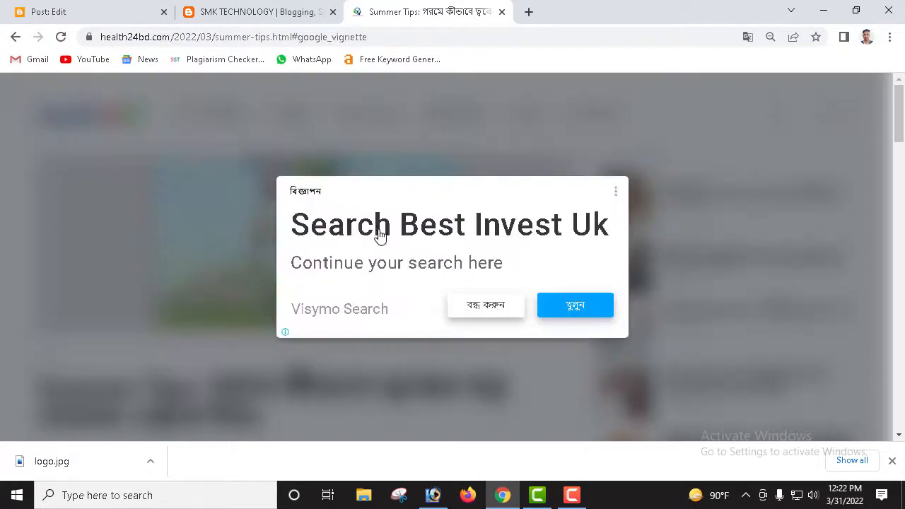
left_click(484, 309)
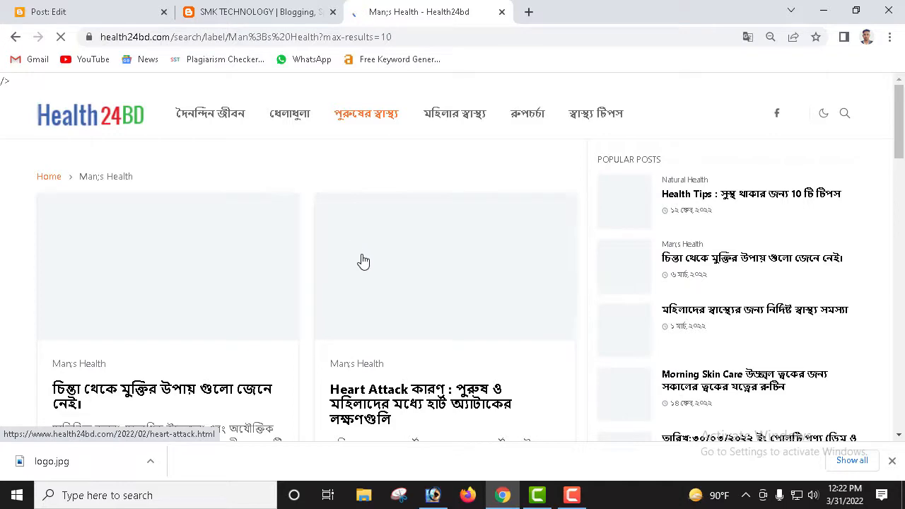
Step: Scroll the men's health posts down to the footer and back up, then go to the SMK TECHNOLOGY page
scroll(366, 263, "down", 4)
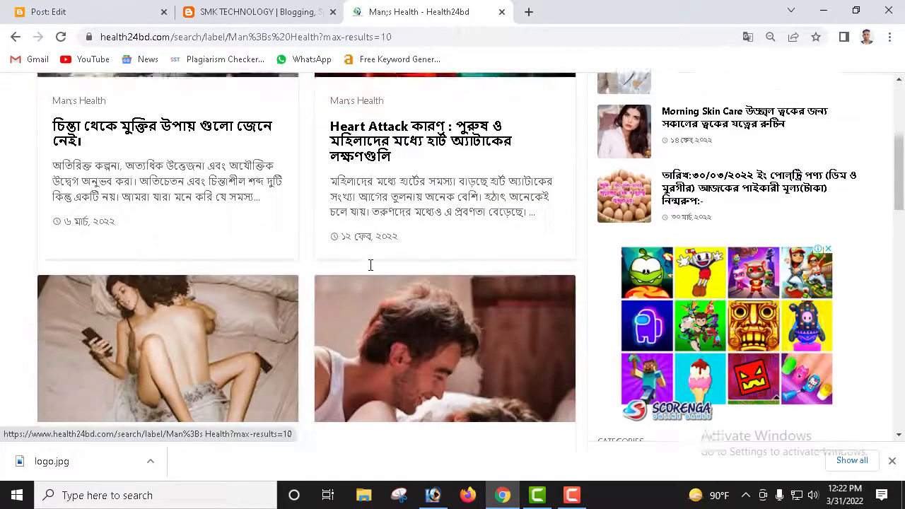
scroll(370, 264, "down", 7)
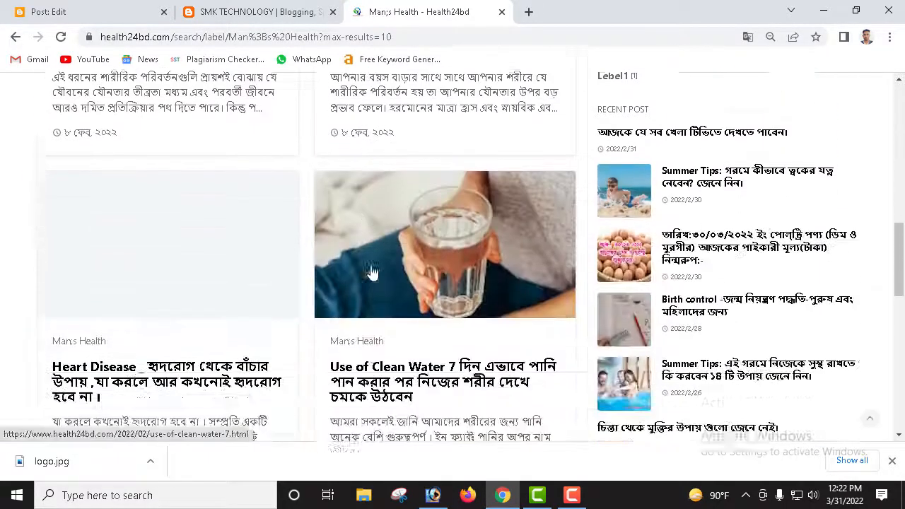
scroll(373, 273, "down", 4)
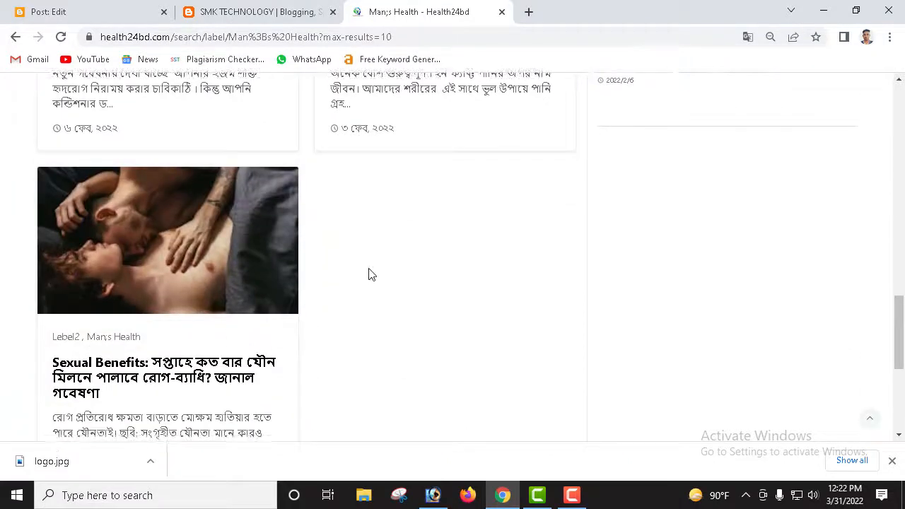
scroll(276, 323, "down", 3)
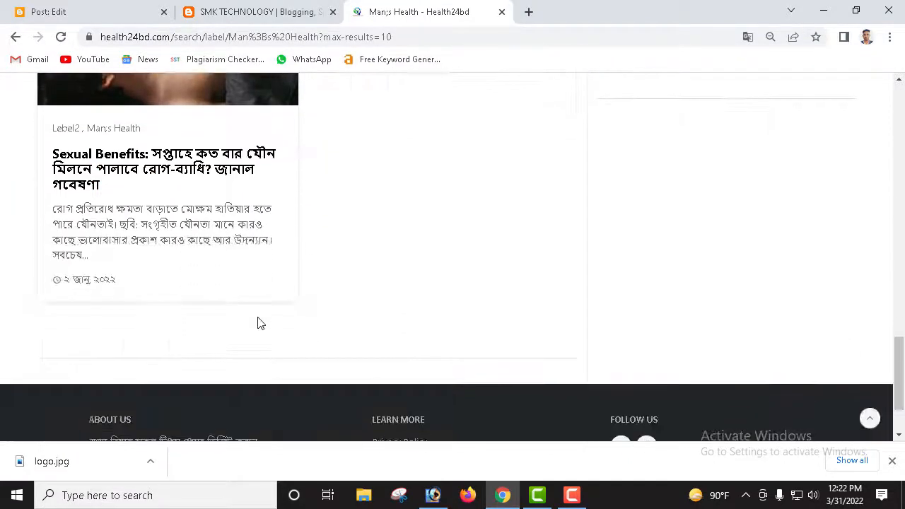
scroll(260, 323, "down", 1)
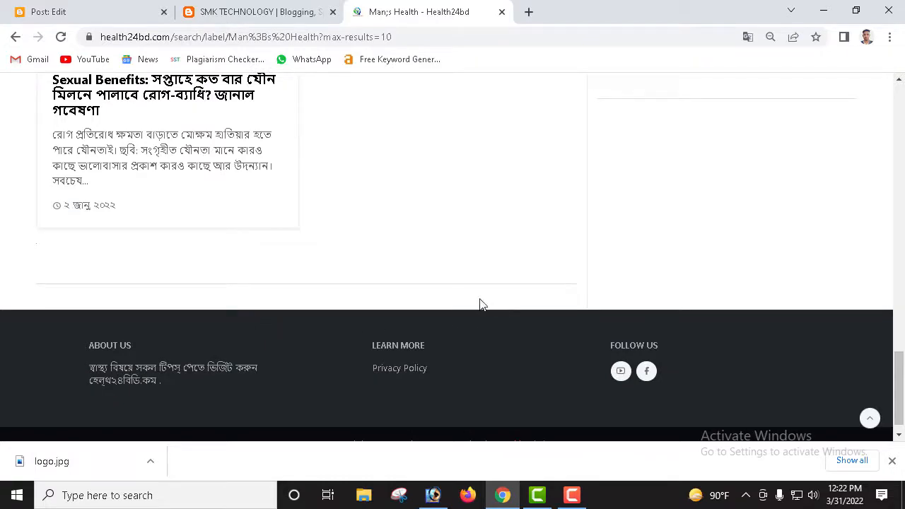
scroll(478, 303, "up", 5)
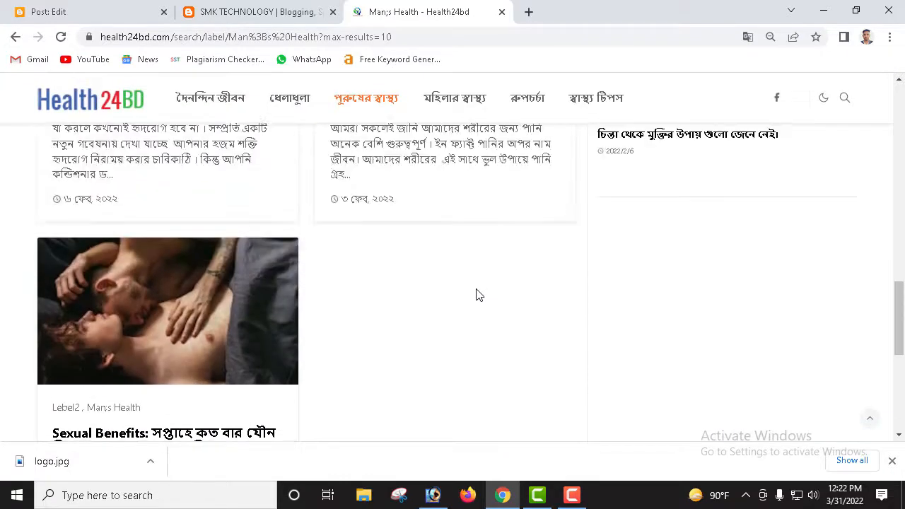
scroll(478, 296, "up", 2)
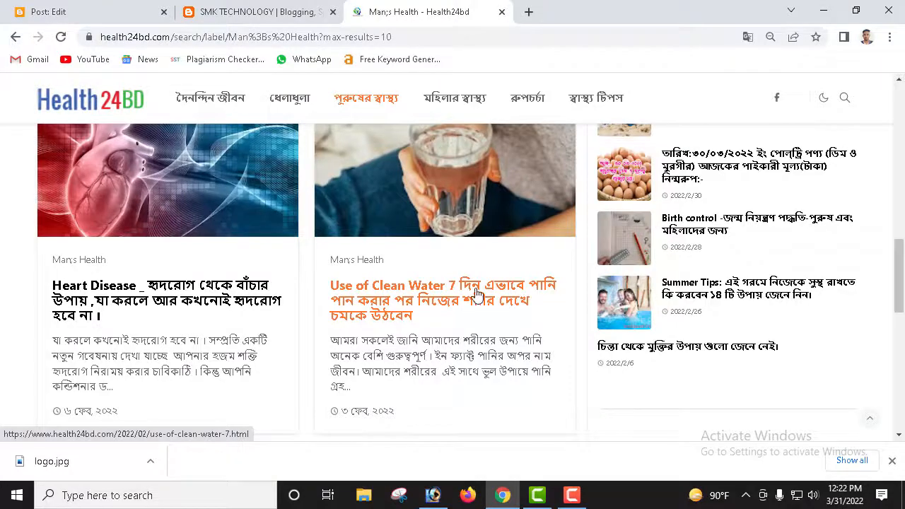
scroll(476, 293, "up", 6)
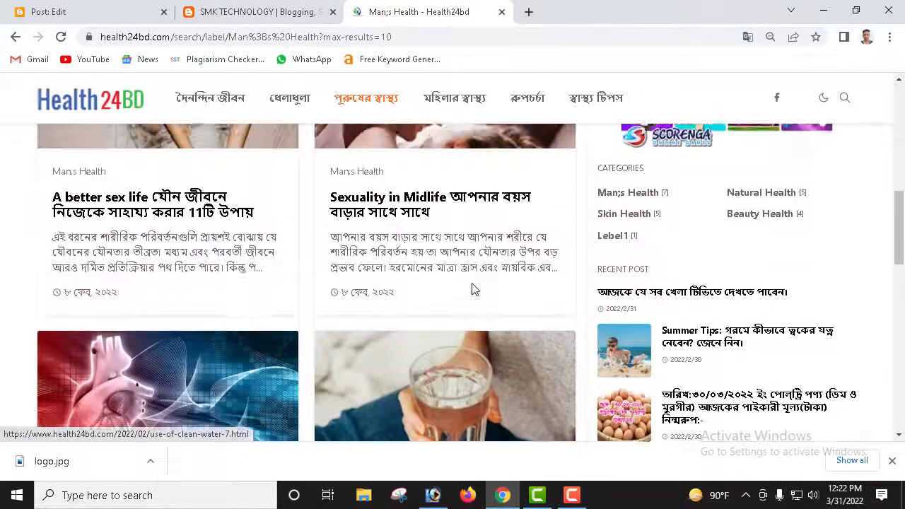
scroll(471, 277, "up", 4)
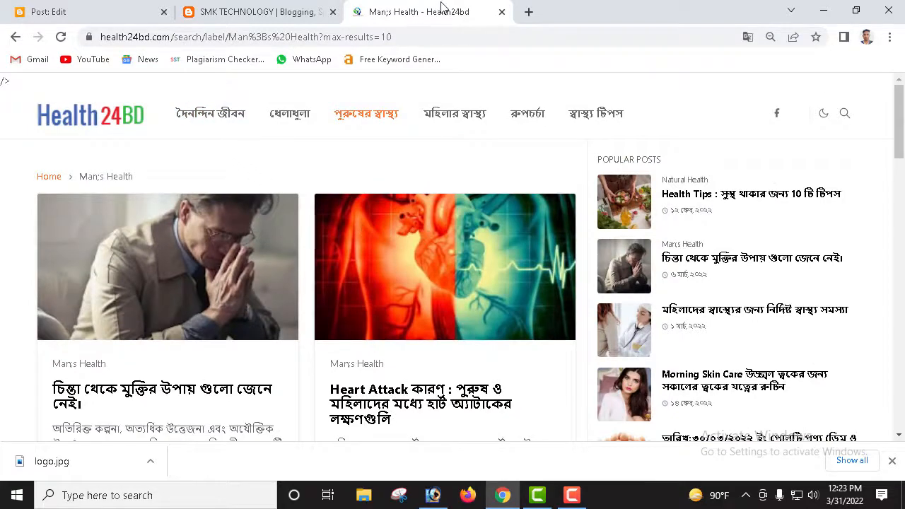
left_click(298, 8)
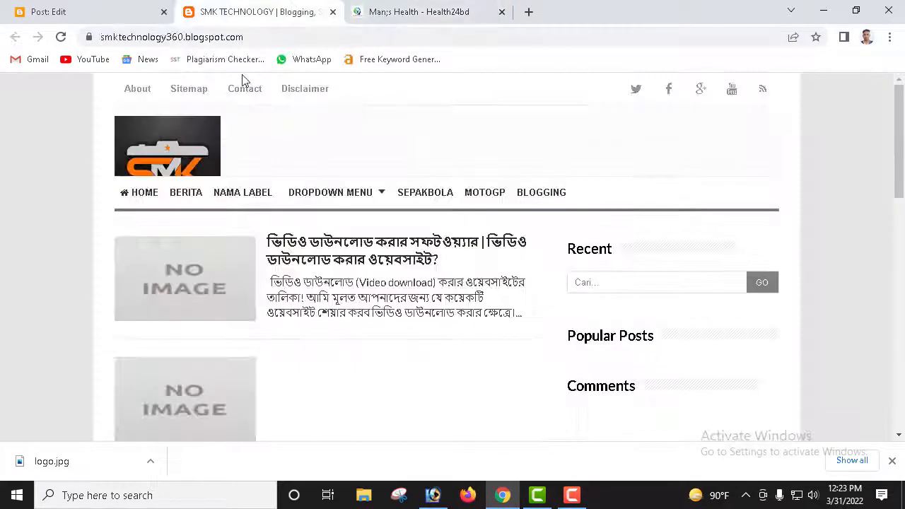
Step: Leave the post editor, discarding the unsaved changes
left_click(77, 14)
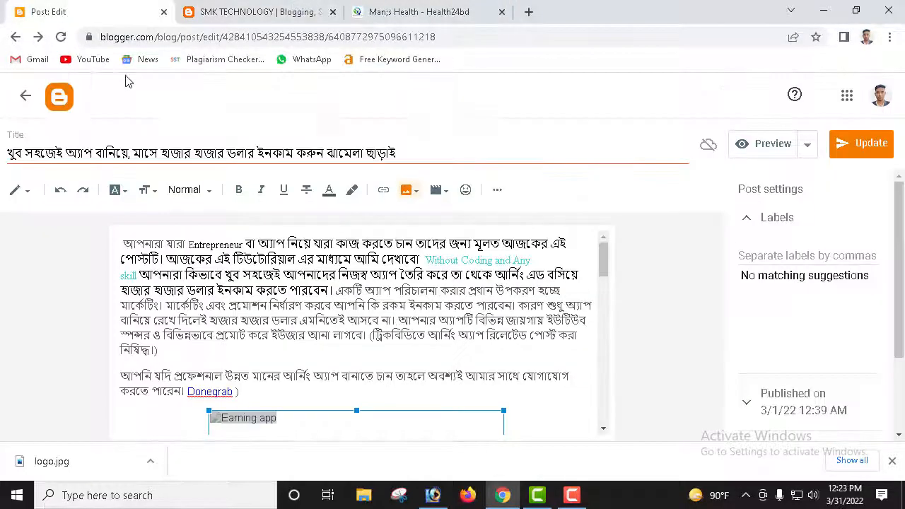
left_click(15, 38)
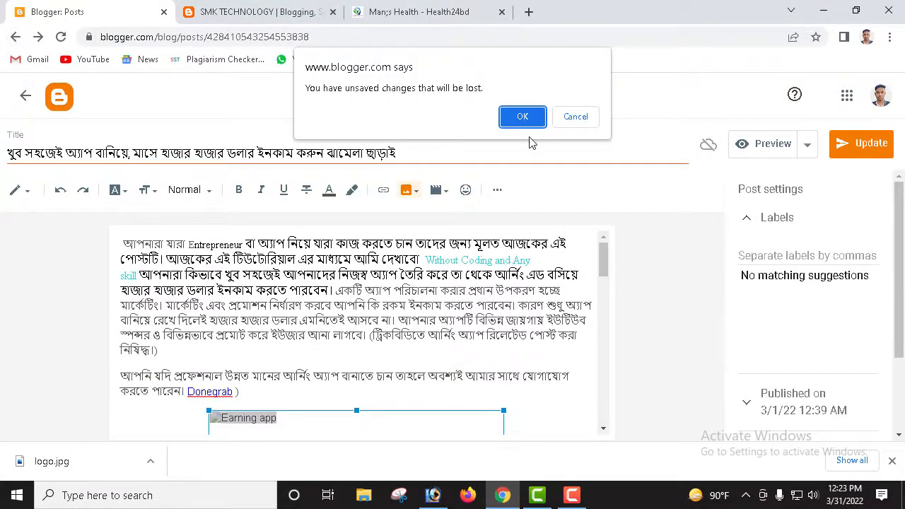
left_click(541, 118)
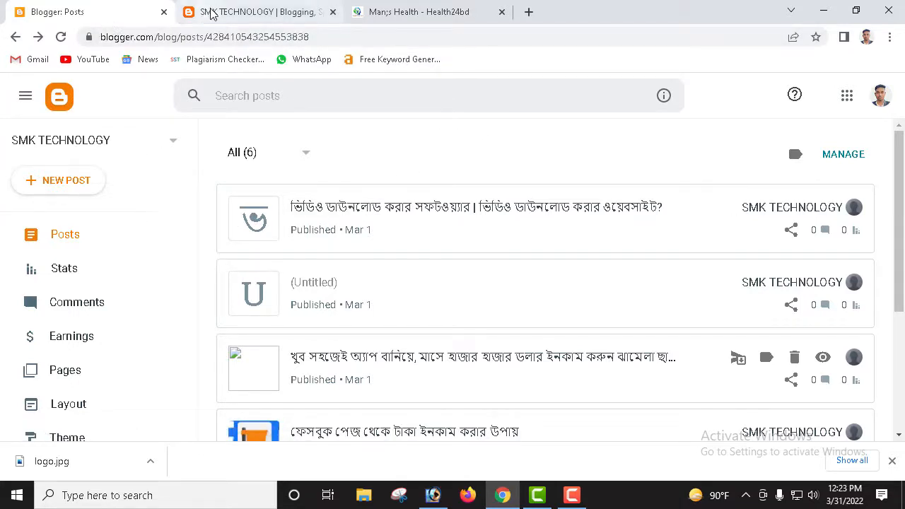
Step: Close the SMK TECHNOLOGY site and select SMK TECHNOLOGY in the blog switcher
left_click(332, 13)
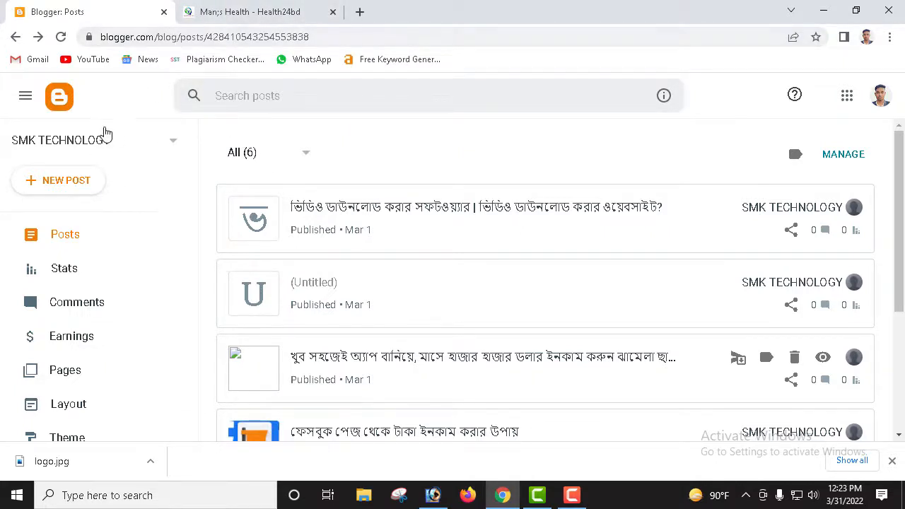
left_click(164, 144)
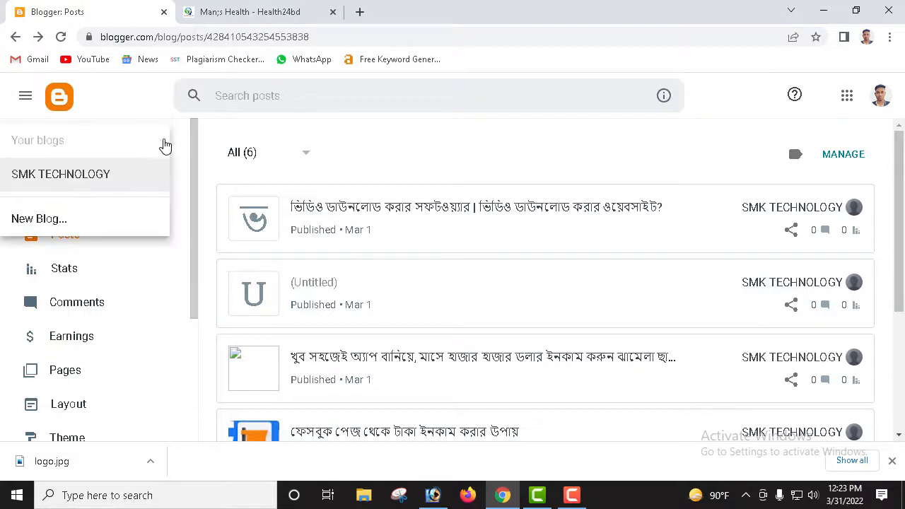
left_click(92, 183)
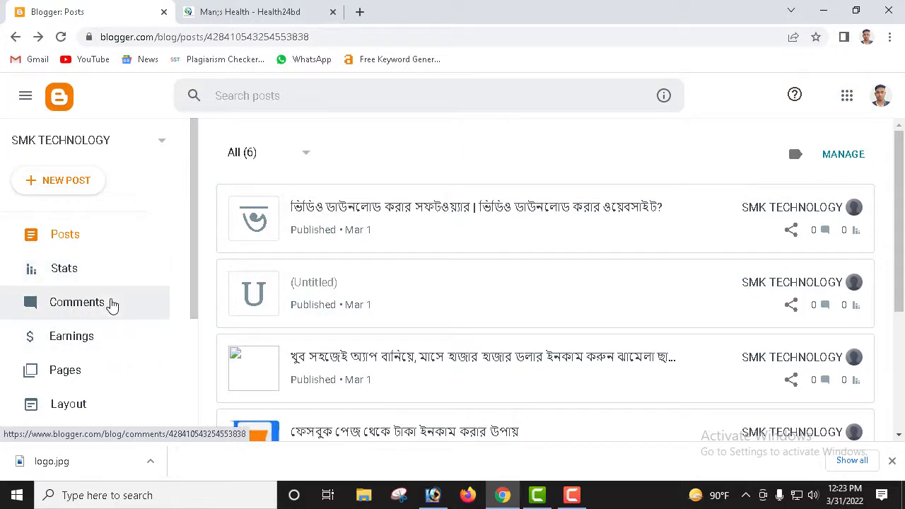
scroll(111, 314, "down", 3)
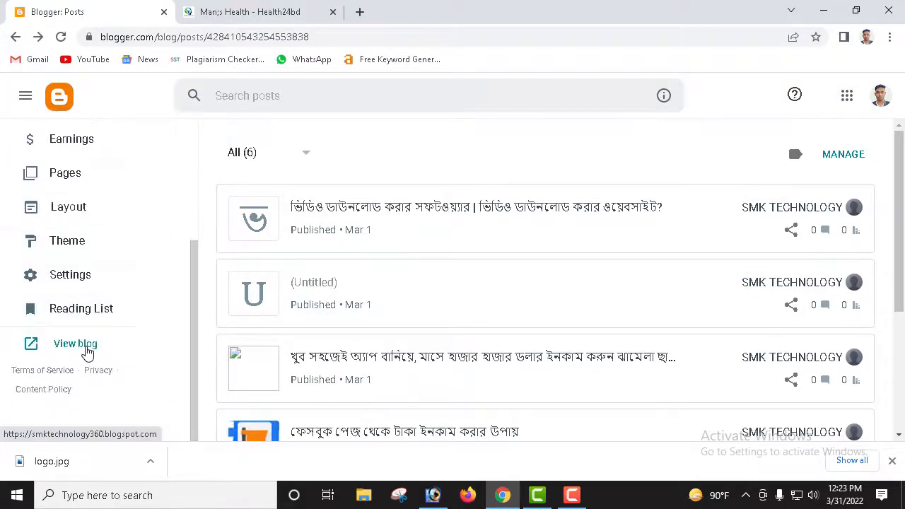
Step: Open Edit HTML from the Theme page's Customize dropdown for SMK TECHNOLOGY
left_click(85, 245)
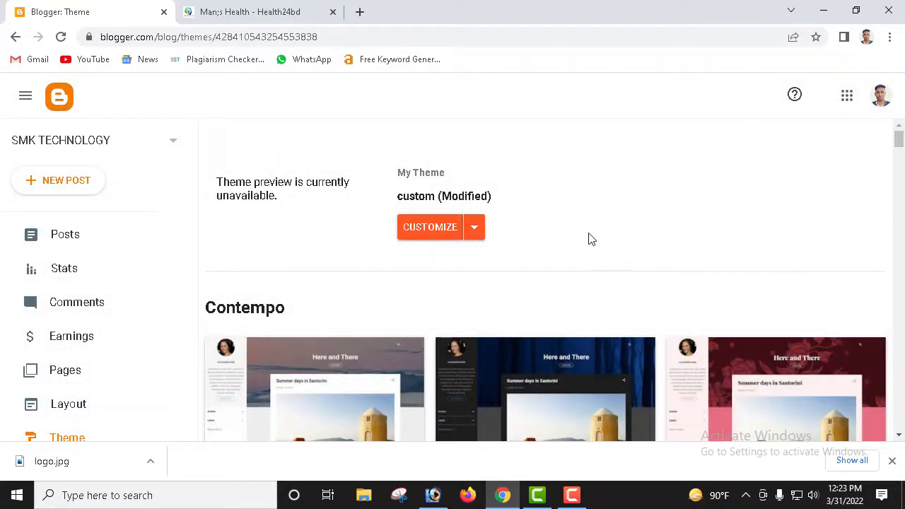
scroll(434, 277, "down", 7)
scroll(479, 285, "up", 7)
left_click_drag(463, 182, 358, 187)
left_click(566, 189)
left_click(476, 230)
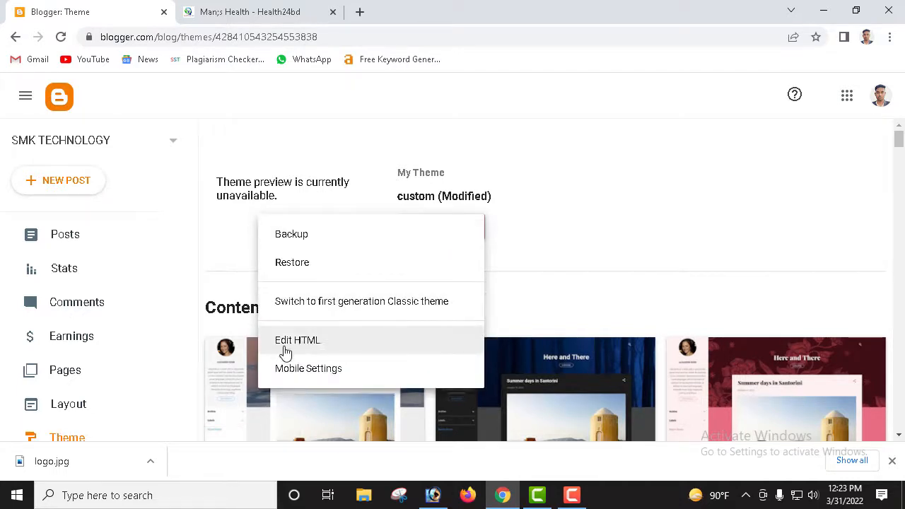
left_click(314, 350)
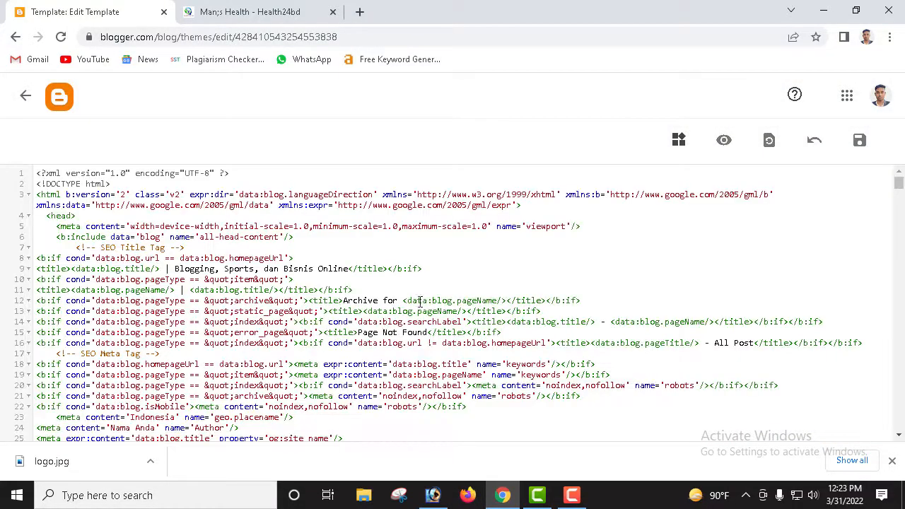
scroll(420, 301, "down", 5)
scroll(368, 297, "up", 5)
Step: Minimize Chrome and refresh the desktop
left_click(824, 11)
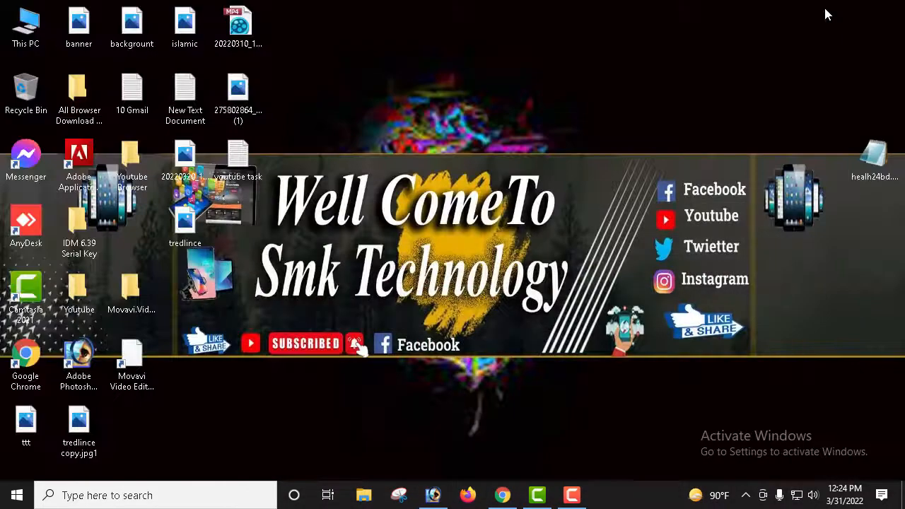
right_click(615, 177)
right_click(647, 211)
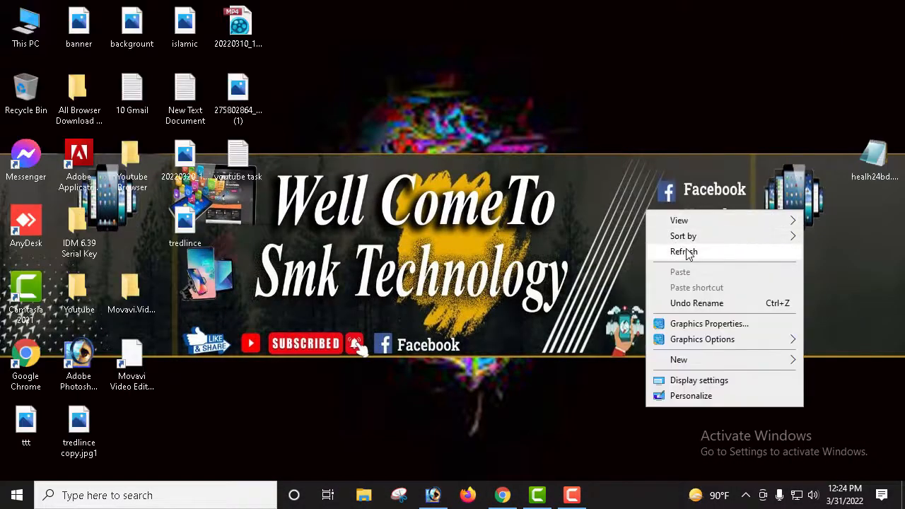
left_click(688, 252)
right_click(665, 234)
left_click(706, 275)
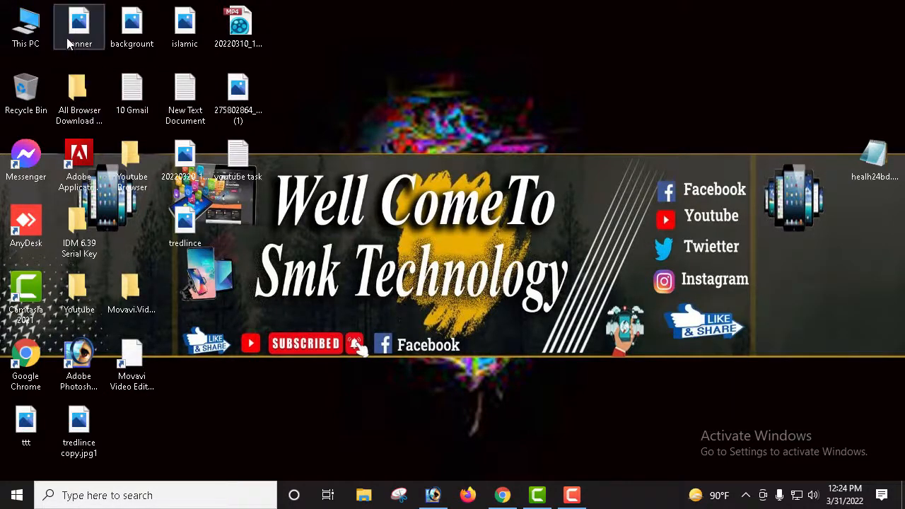
Step: Open jettheme-v2.min from Downloads > core-main(1) > core-main in Notepad
double_click(25, 31)
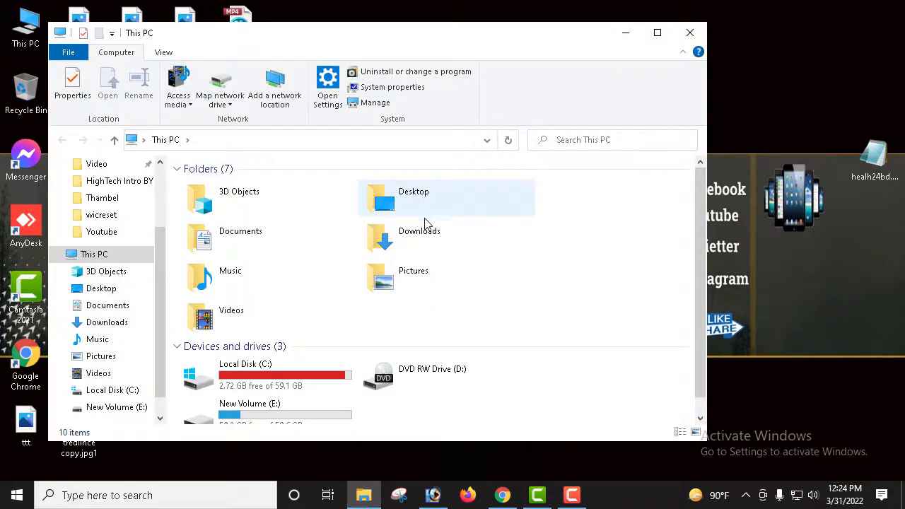
double_click(414, 241)
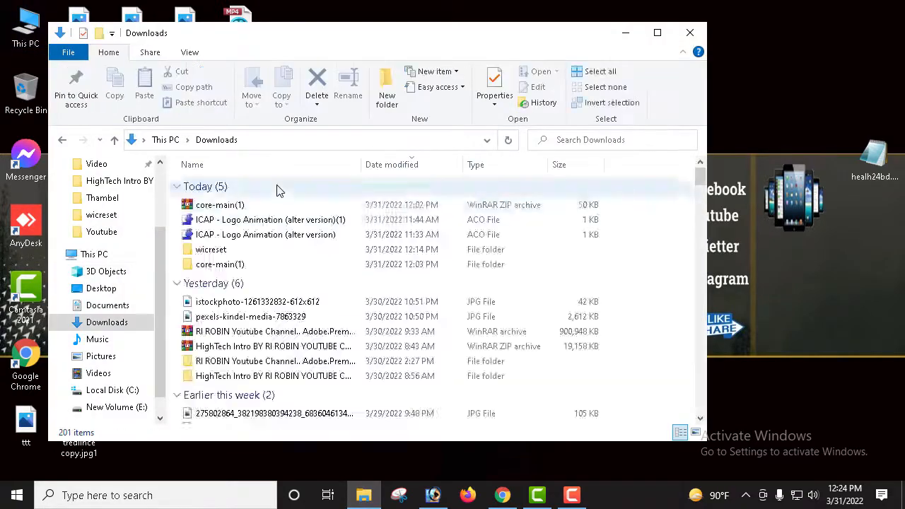
double_click(225, 265)
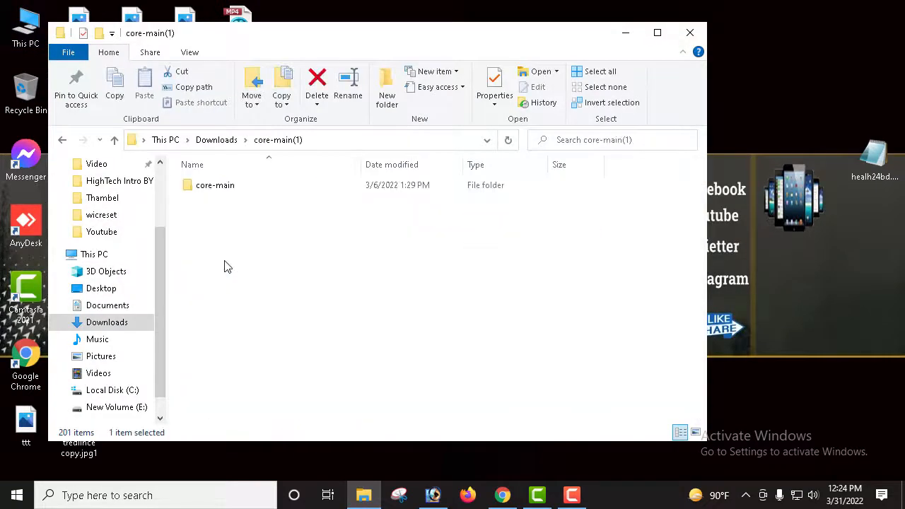
double_click(247, 191)
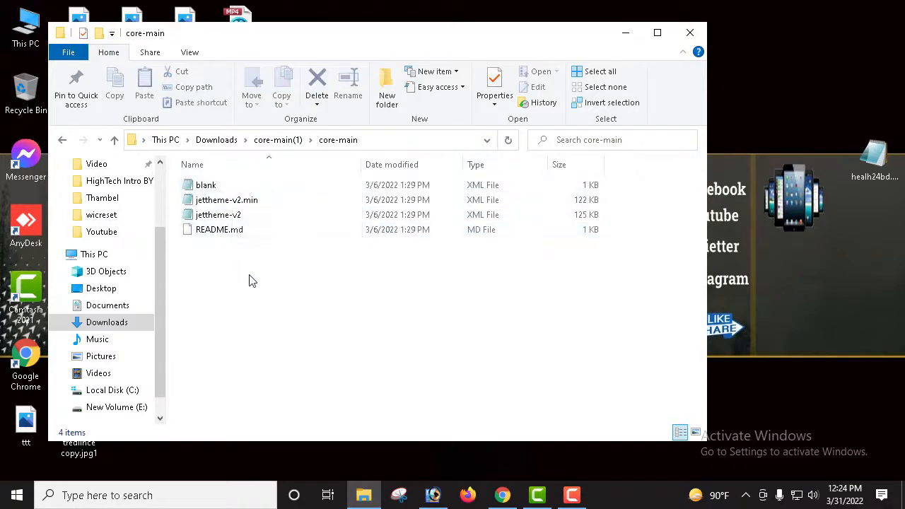
left_click(249, 204)
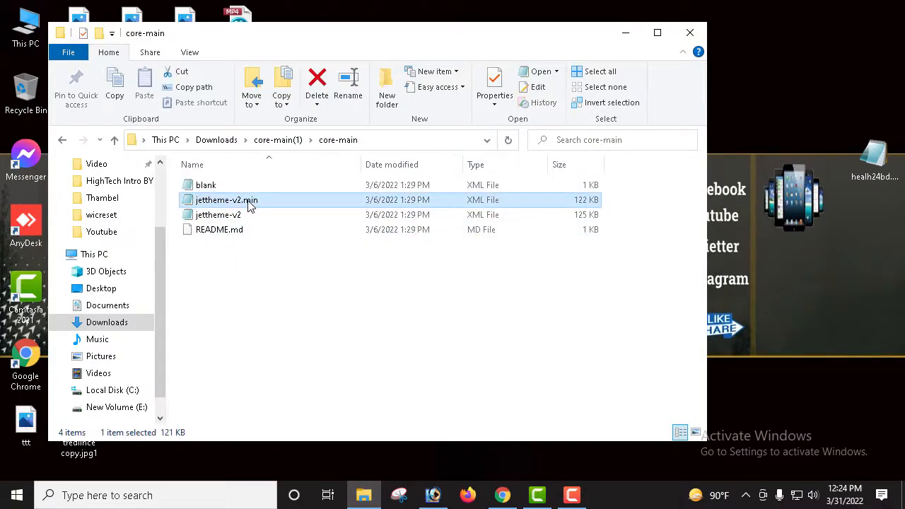
double_click(248, 204)
Step: Copy all the jettheme-v2.min code, close Notepad and File Explorer, and restore Chrome
scroll(450, 203, "down", 3)
scroll(451, 203, "up", 3)
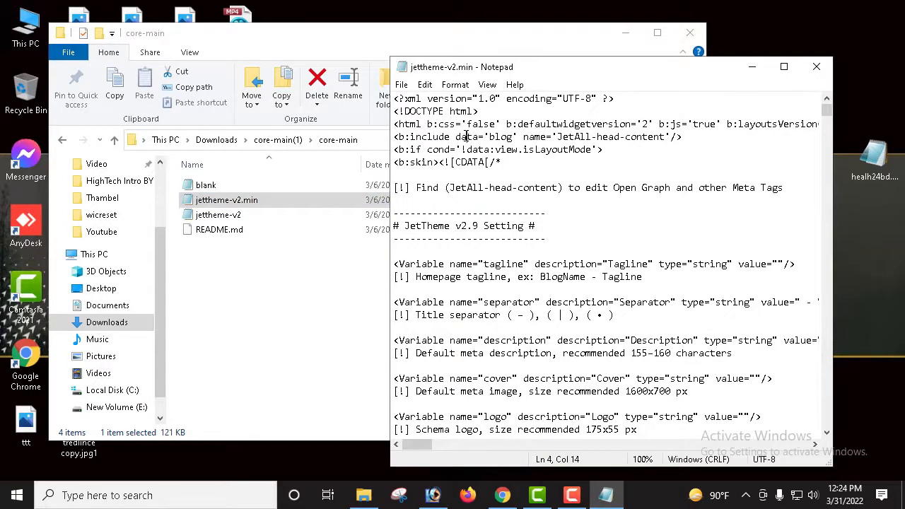
key("ctrl+a")
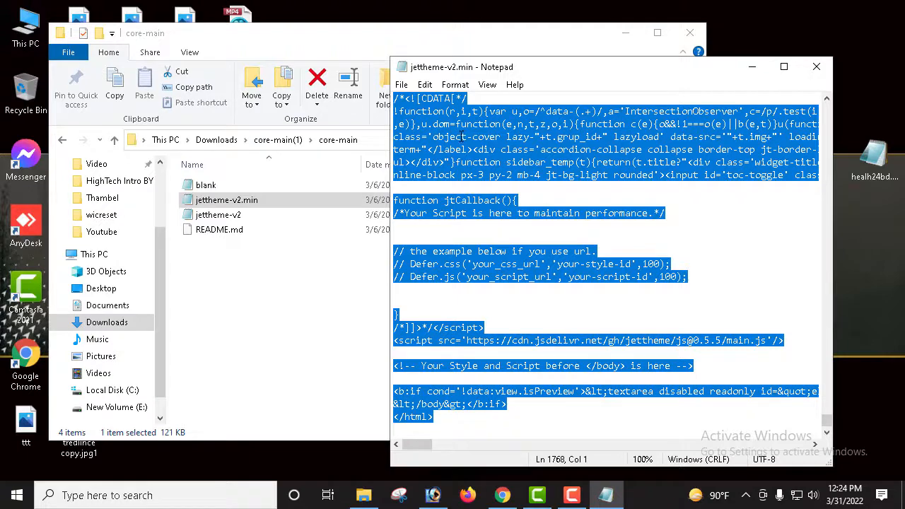
left_click(815, 69)
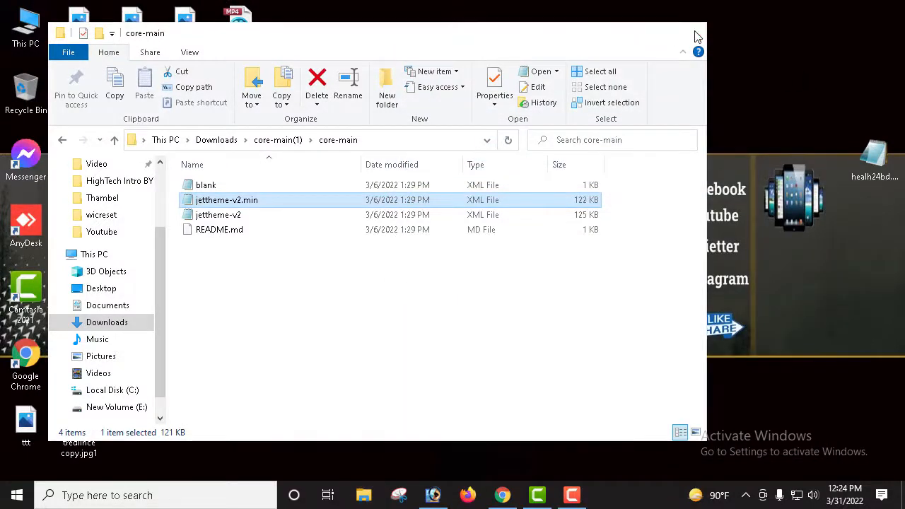
left_click(691, 32)
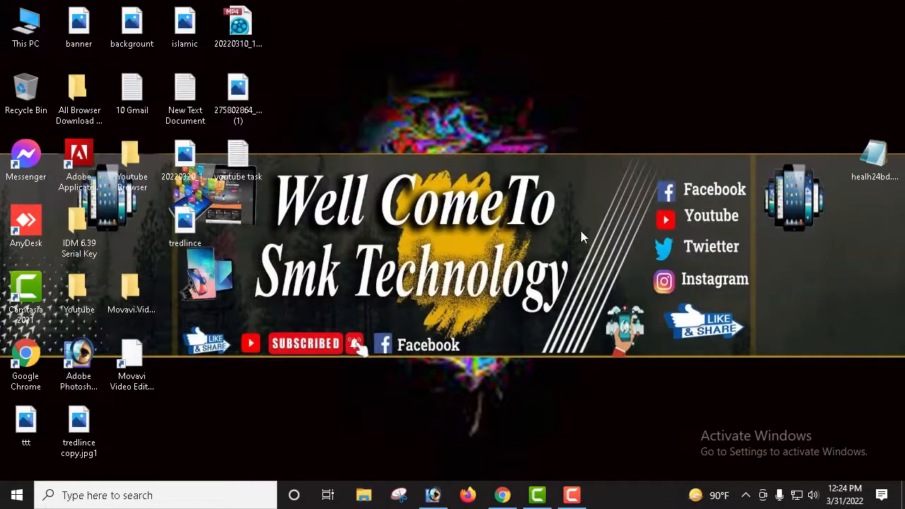
left_click(502, 495)
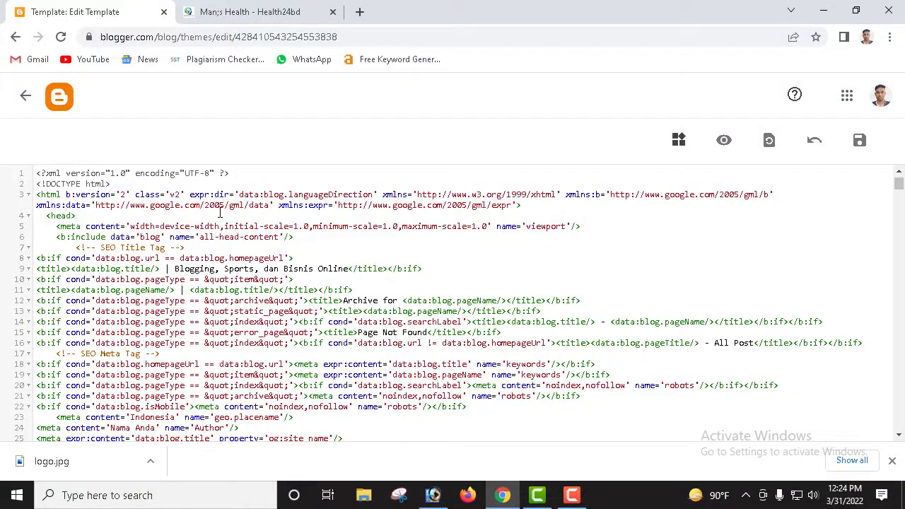
Step: Delete all the old theme code, paste the JetTheme v2.9 code, and save it
scroll(220, 213, "down", 9)
scroll(246, 276, "up", 9)
key("ctrl+a")
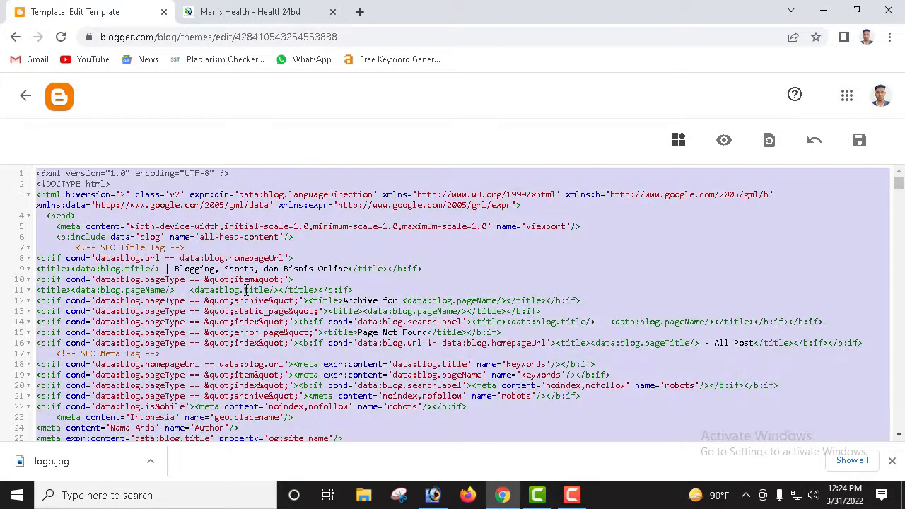
key("BackSpace")
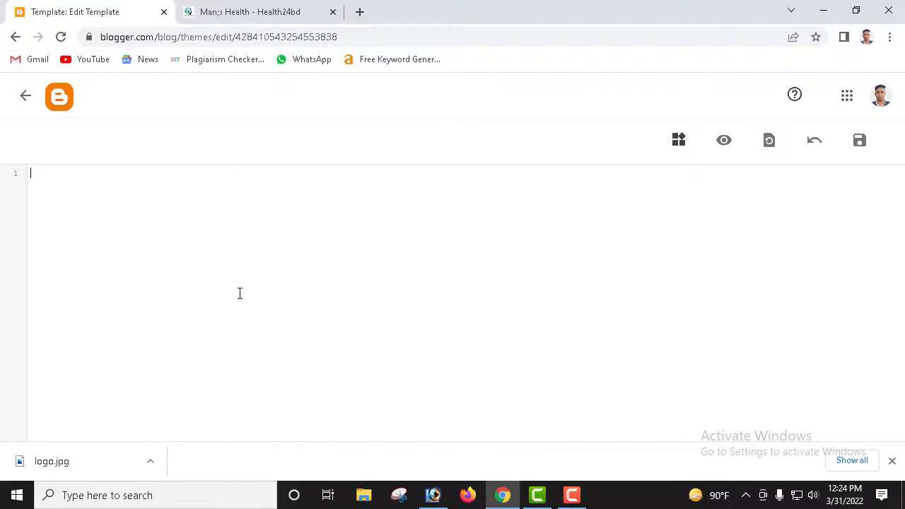
key("ctrl+v")
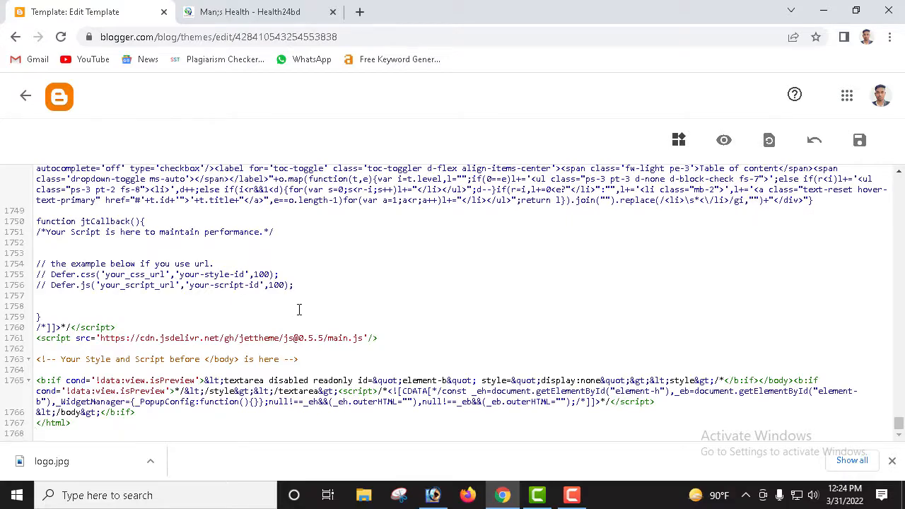
scroll(342, 303, "up", 10)
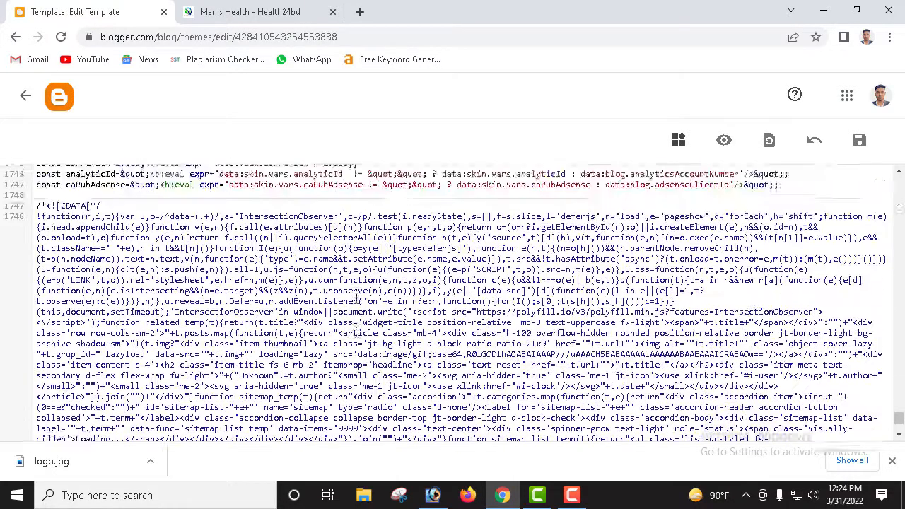
scroll(357, 299, "up", 13)
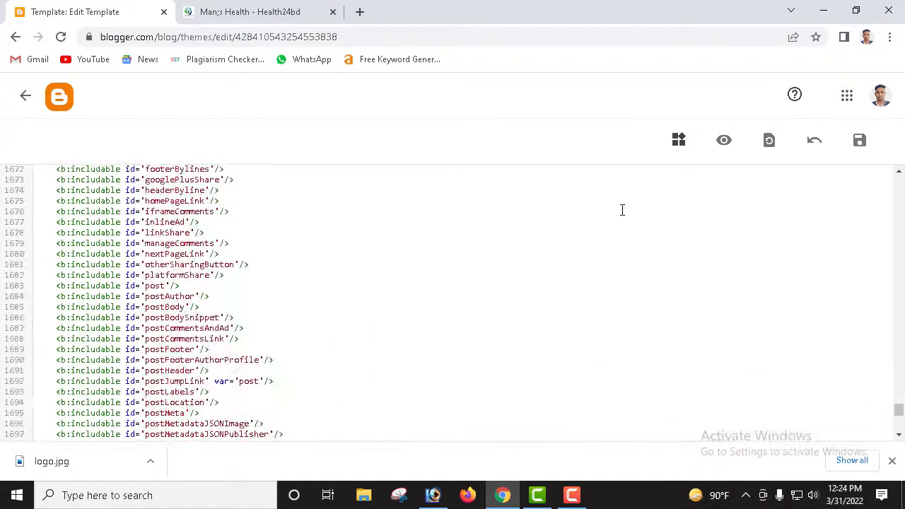
left_click(861, 140)
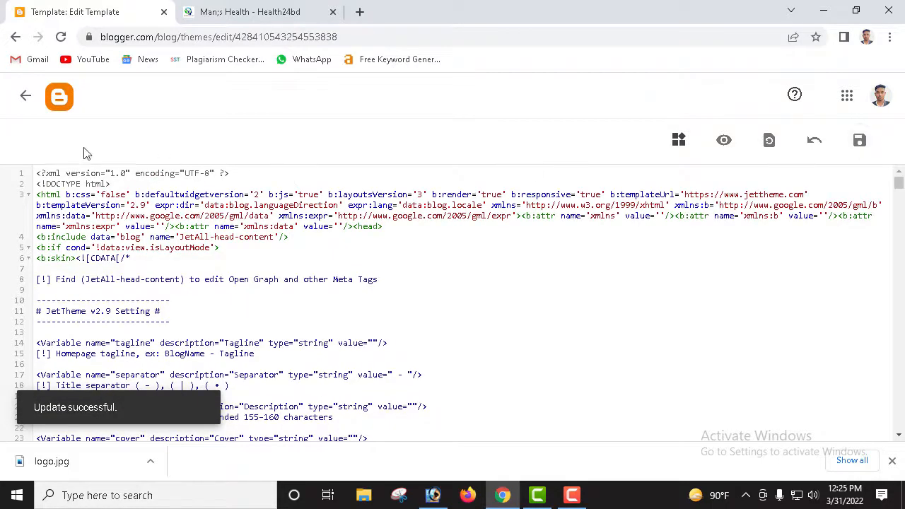
Step: Return to the Posts list and open the live blog with View blog
left_click(22, 97)
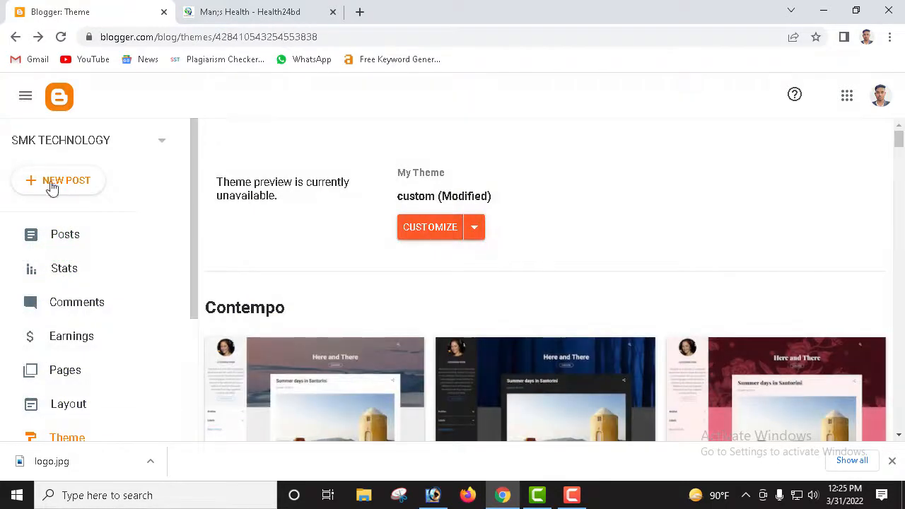
left_click(16, 37)
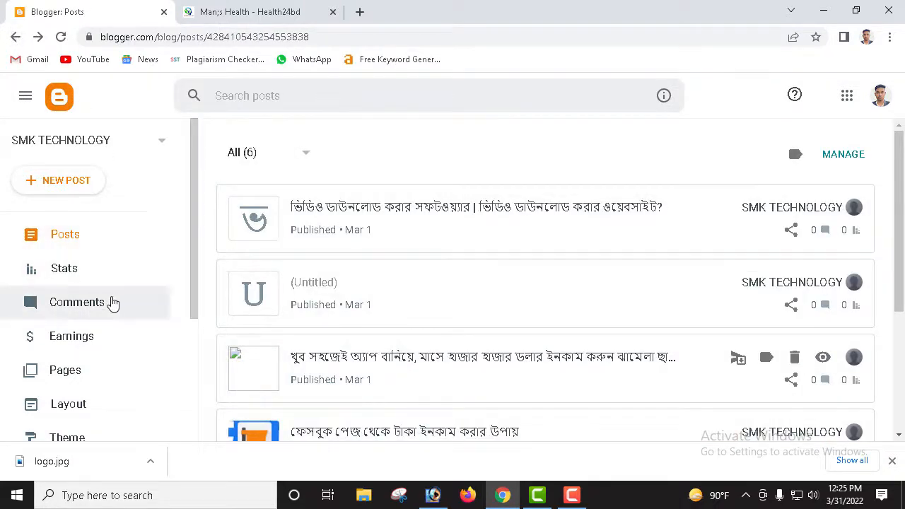
scroll(106, 319, "down", 3)
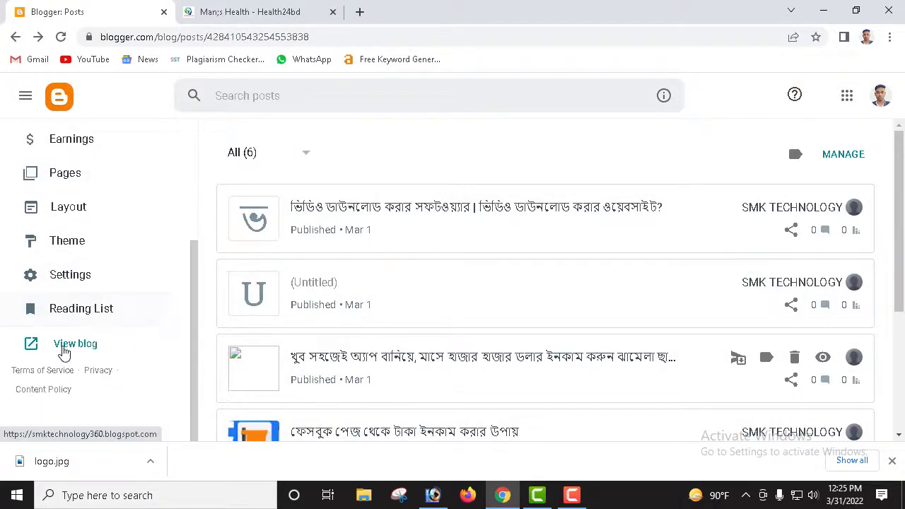
left_click(68, 345)
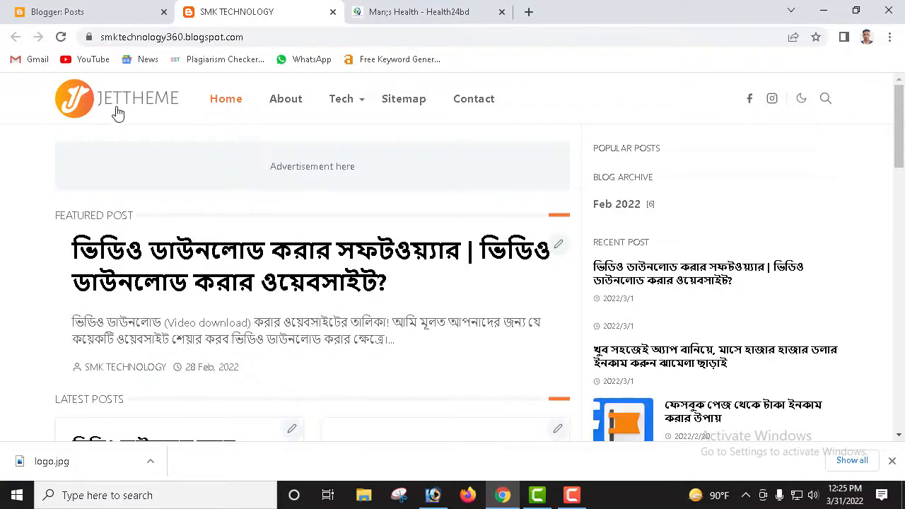
Step: Scroll through the blog's new JetTheme design, then return to Blogger's Posts list
scroll(426, 148, "down", 2)
scroll(513, 167, "down", 10)
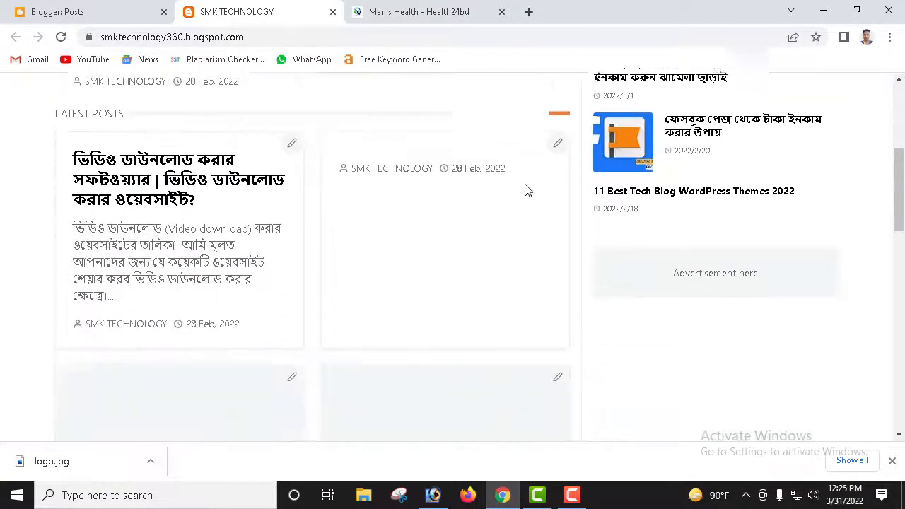
scroll(439, 298, "down", 3)
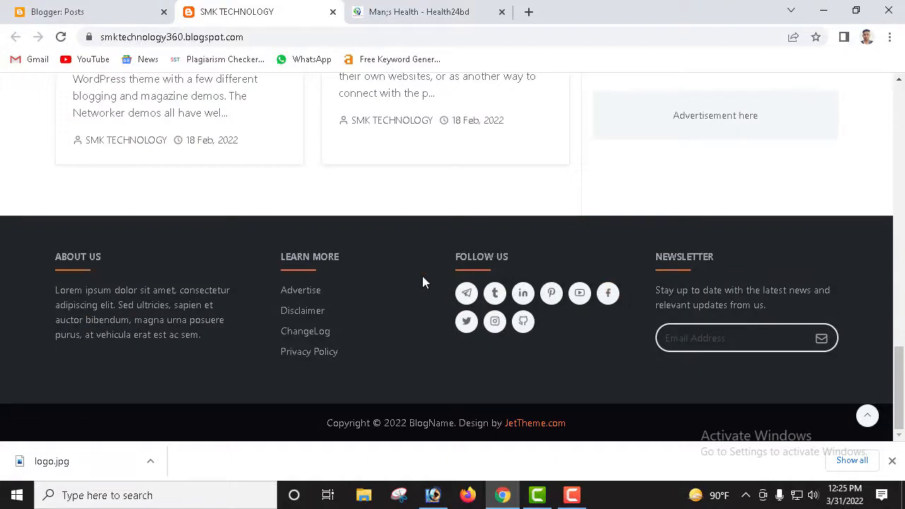
scroll(421, 276, "up", 6)
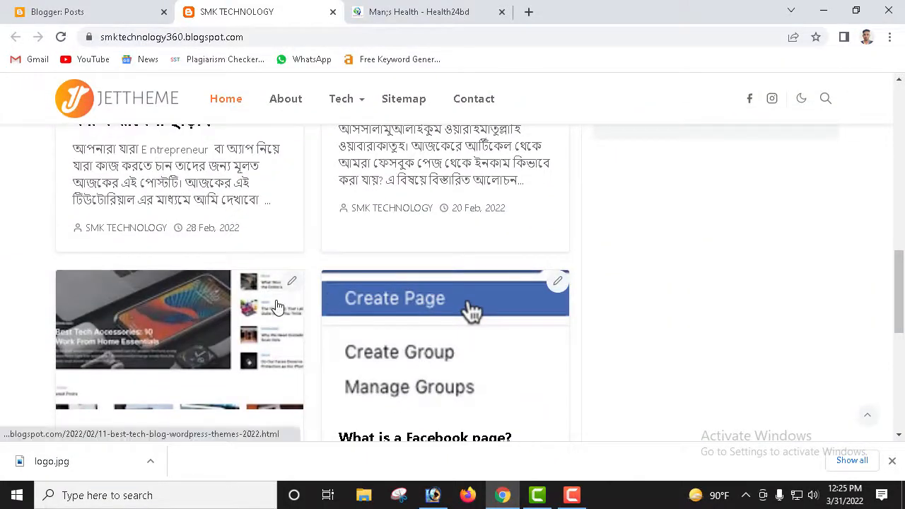
scroll(286, 307, "up", 2)
scroll(378, 287, "down", 2)
scroll(380, 288, "up", 8)
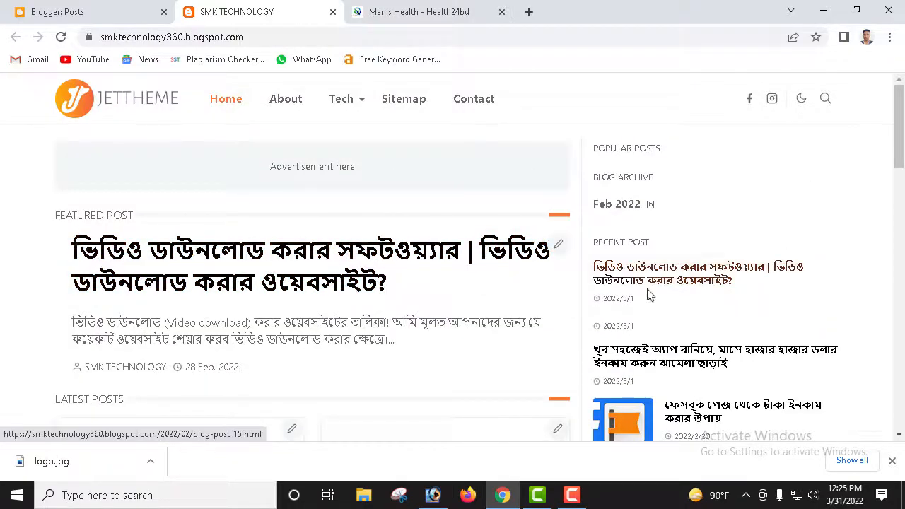
scroll(646, 293, "down", 3)
scroll(596, 316, "down", 10)
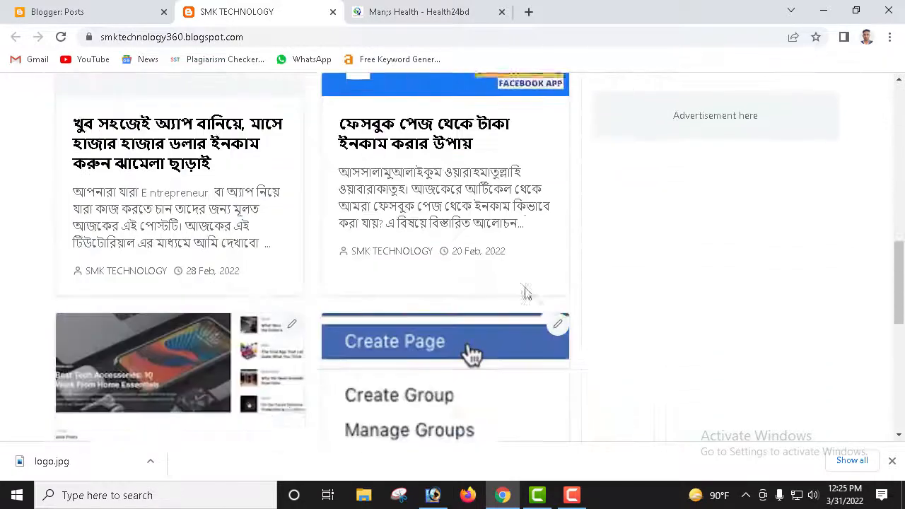
scroll(409, 254, "down", 2)
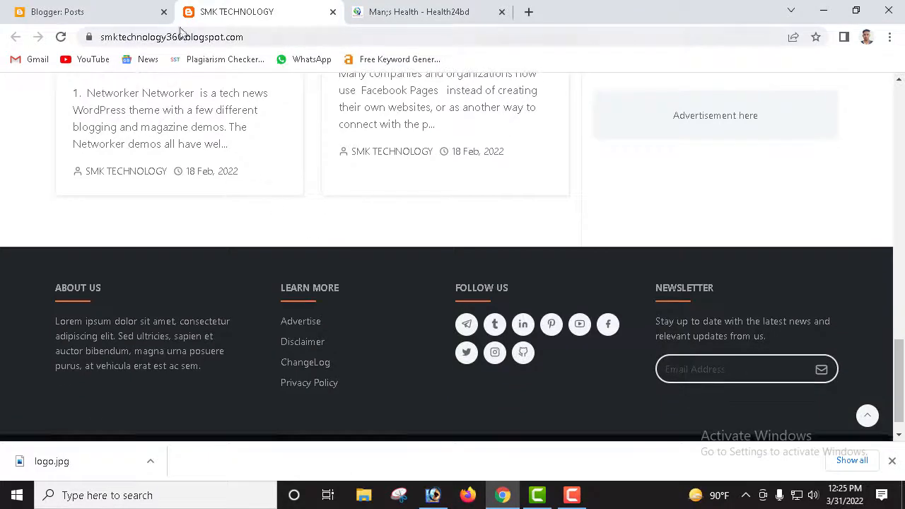
left_click(86, 18)
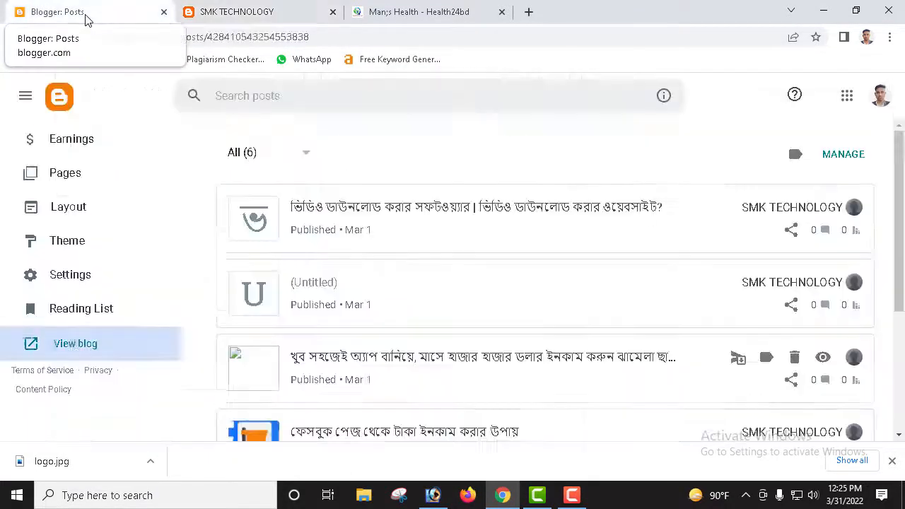
left_click(72, 209)
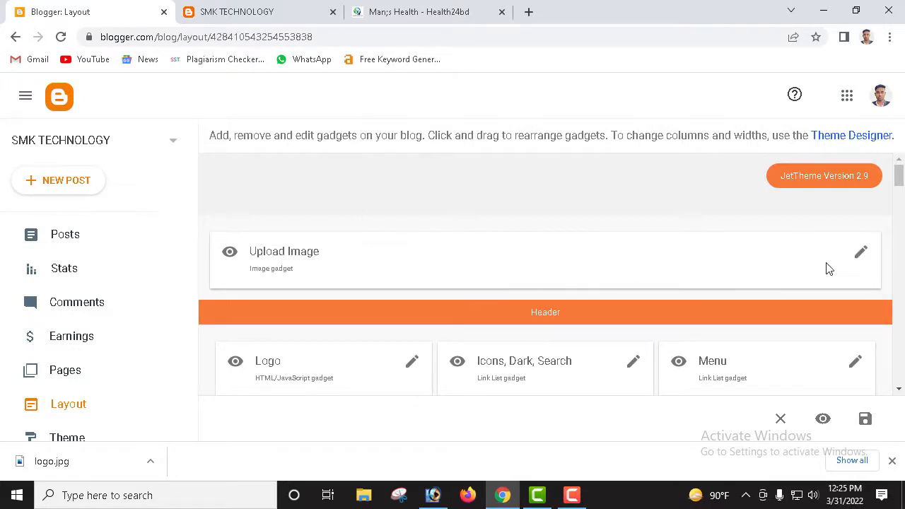
scroll(794, 293, "down", 1)
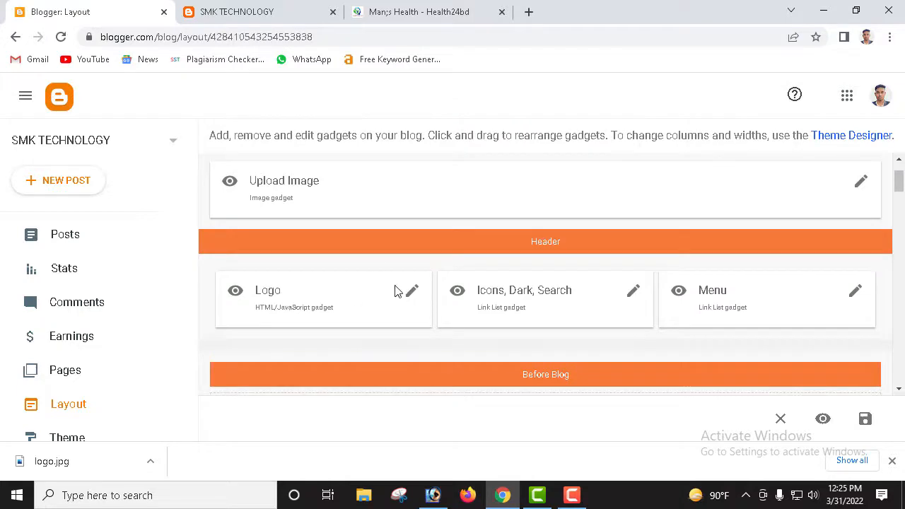
left_click(634, 292)
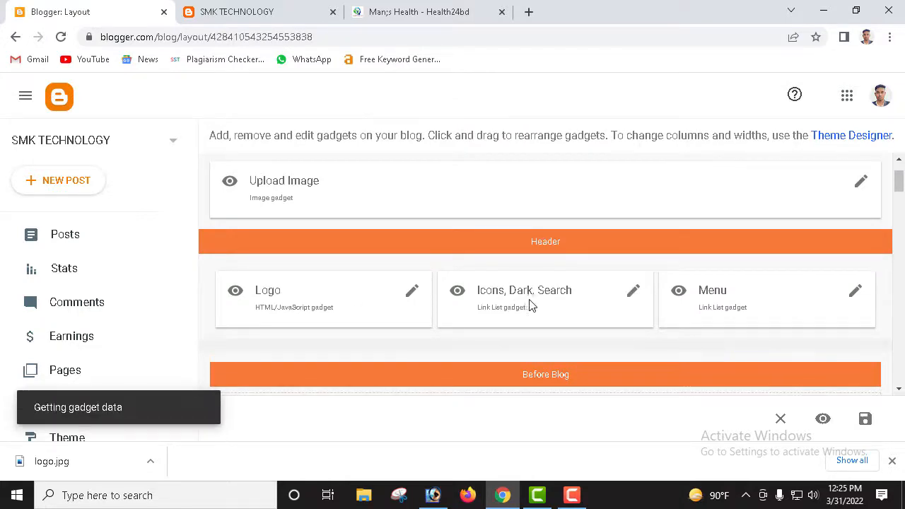
scroll(429, 269, "down", 3)
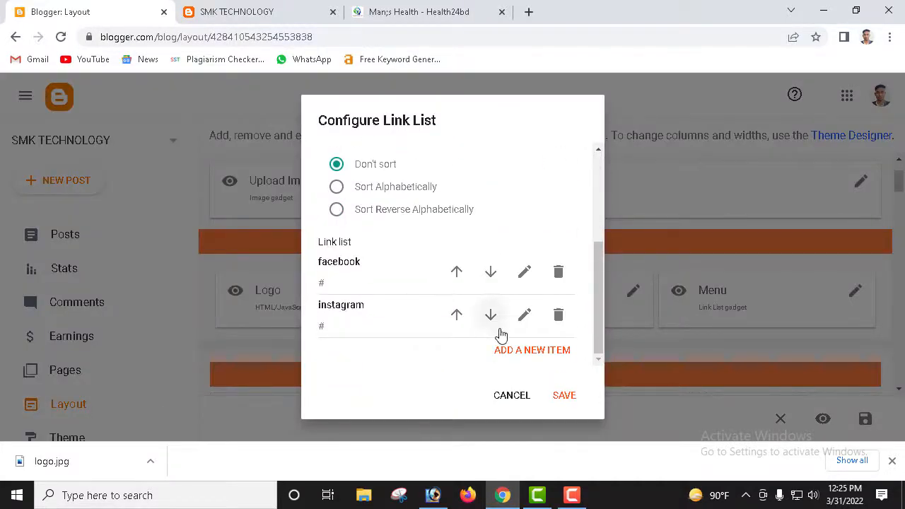
left_click(514, 397)
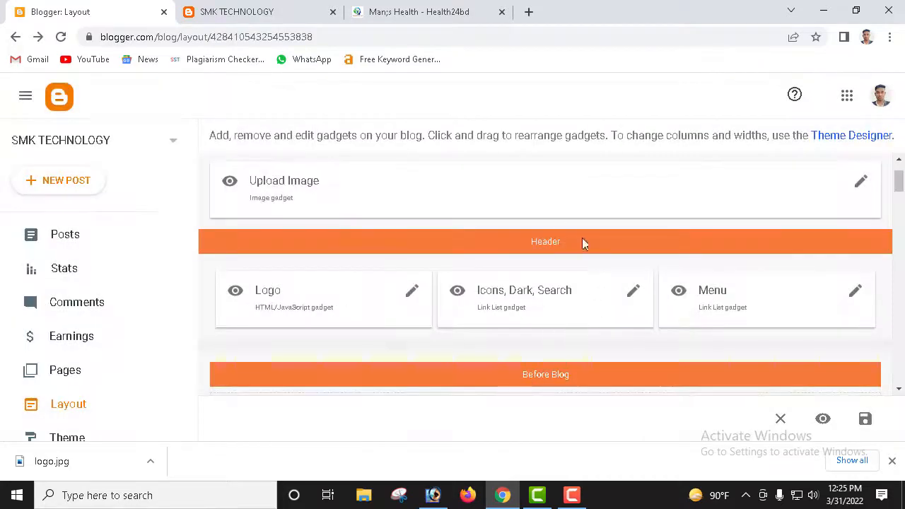
left_click(279, 19)
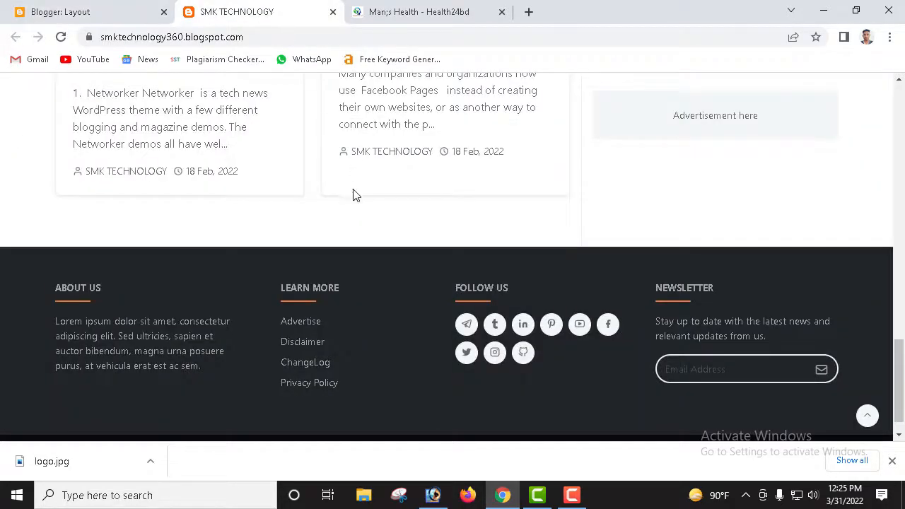
scroll(351, 194, "up", 5)
scroll(371, 199, "up", 5)
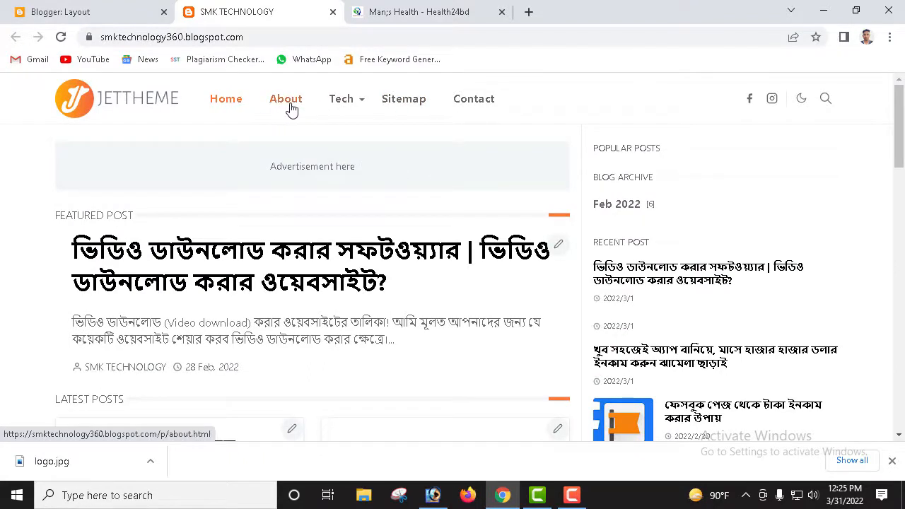
Step: Open the Menu gadget's Configure Link List and review its Home, About, Tech, DropDown, Sitemap, Contact links
mouse_move(351, 106)
left_click(122, 17)
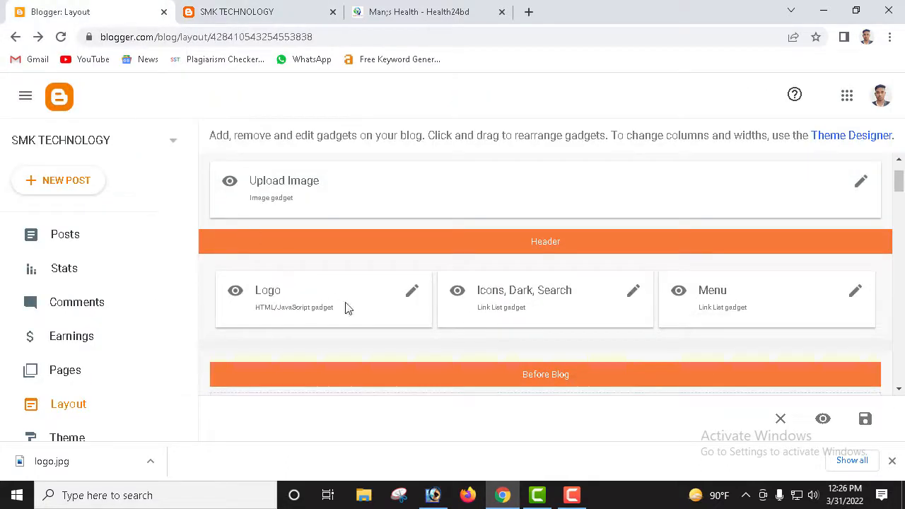
left_click(856, 294)
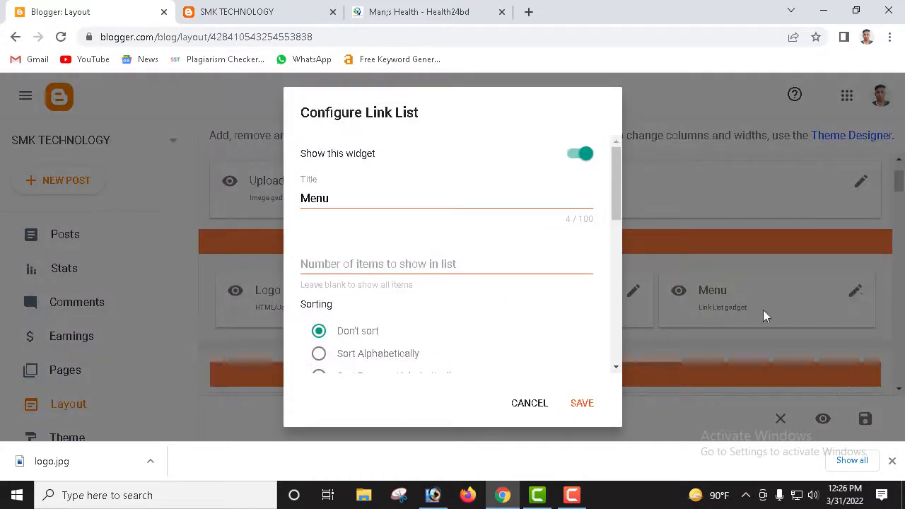
scroll(406, 255, "down", 2)
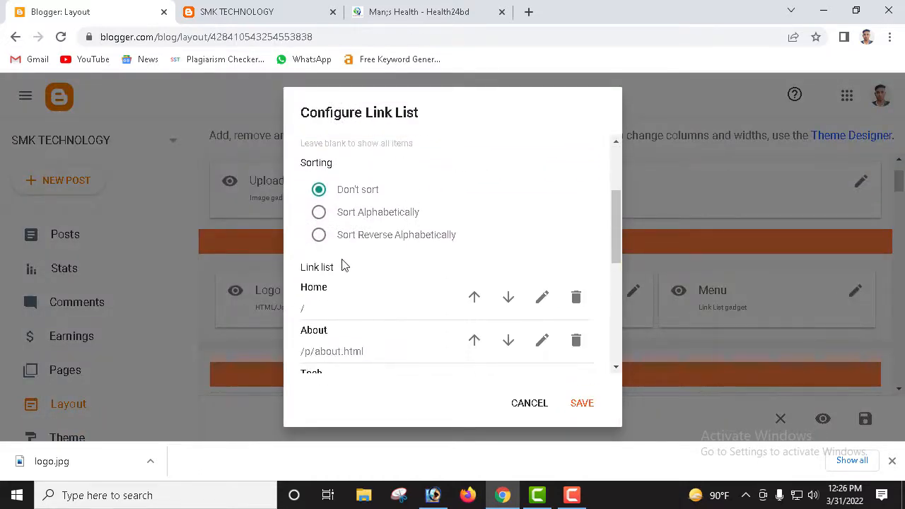
scroll(345, 276, "down", 2)
scroll(352, 202, "up", 2)
scroll(336, 333, "down", 1)
scroll(343, 317, "down", 1)
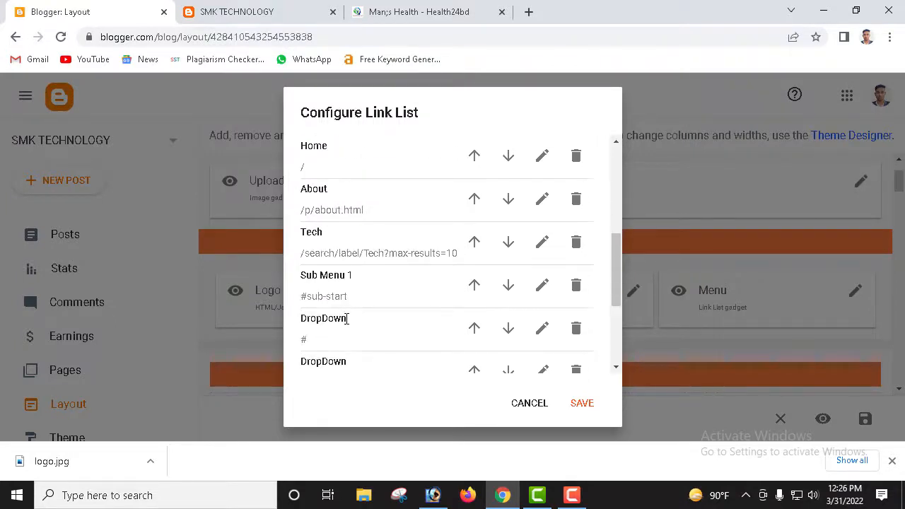
scroll(351, 334, "down", 3)
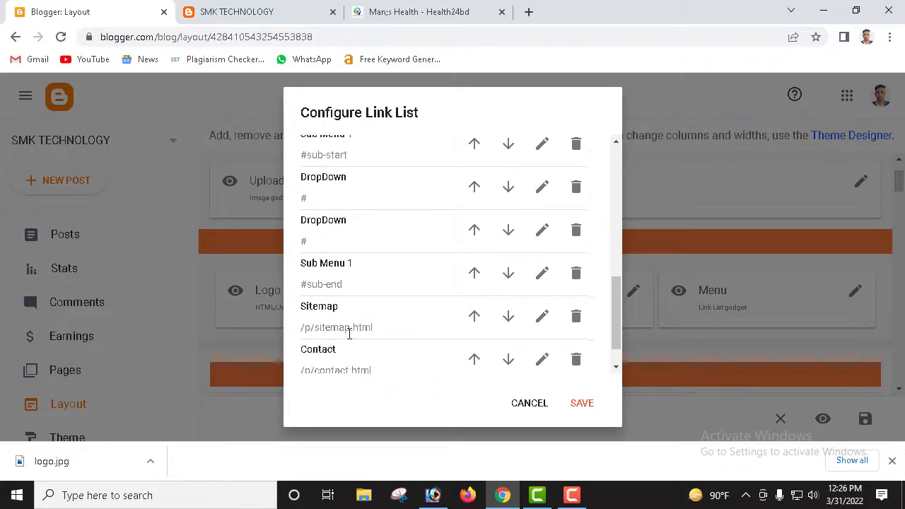
scroll(441, 304, "up", 10)
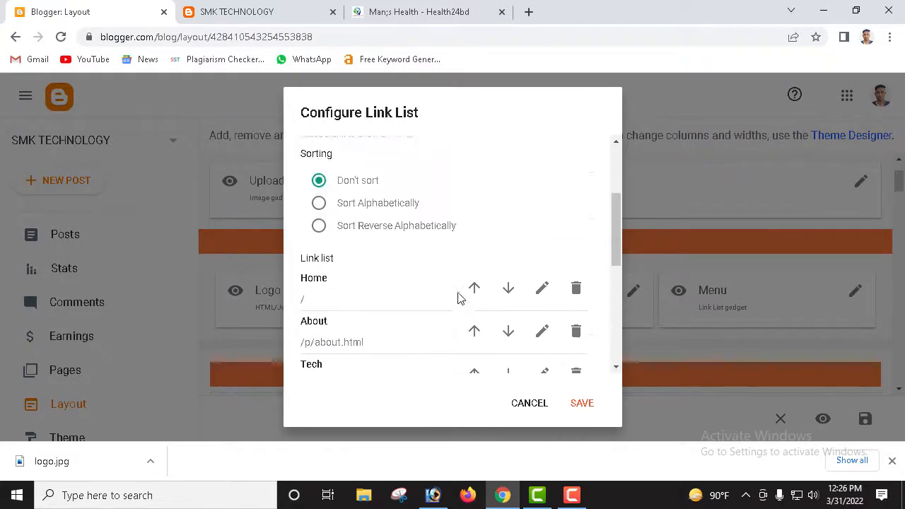
scroll(449, 299, "down", 1)
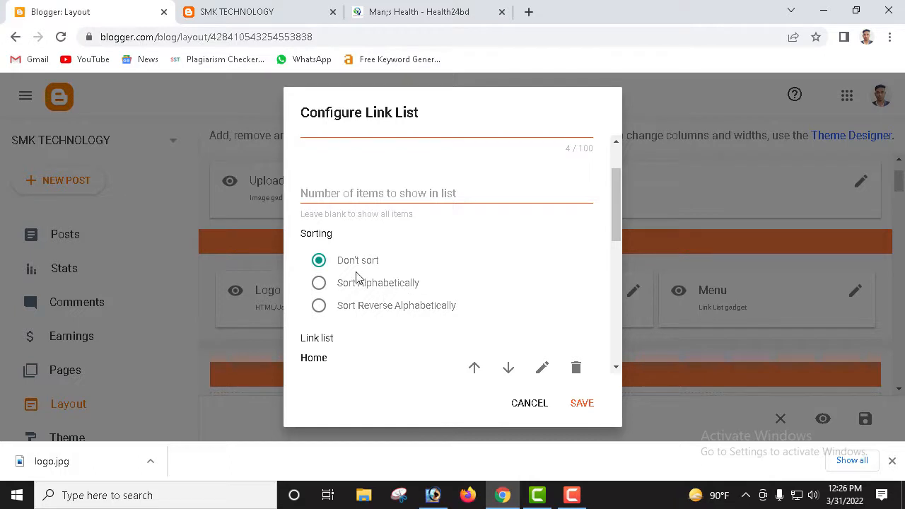
scroll(364, 279, "down", 1)
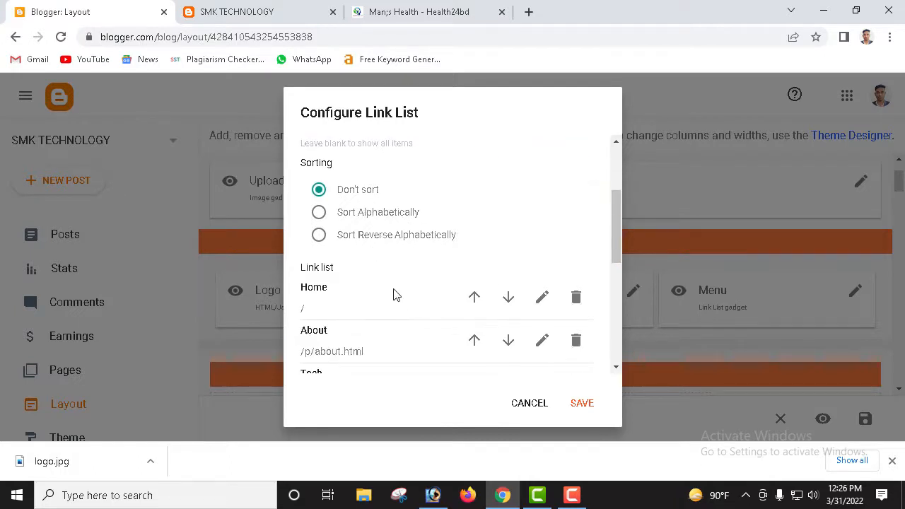
Step: Rename the Home menu link to Mobile and save it
left_click(543, 297)
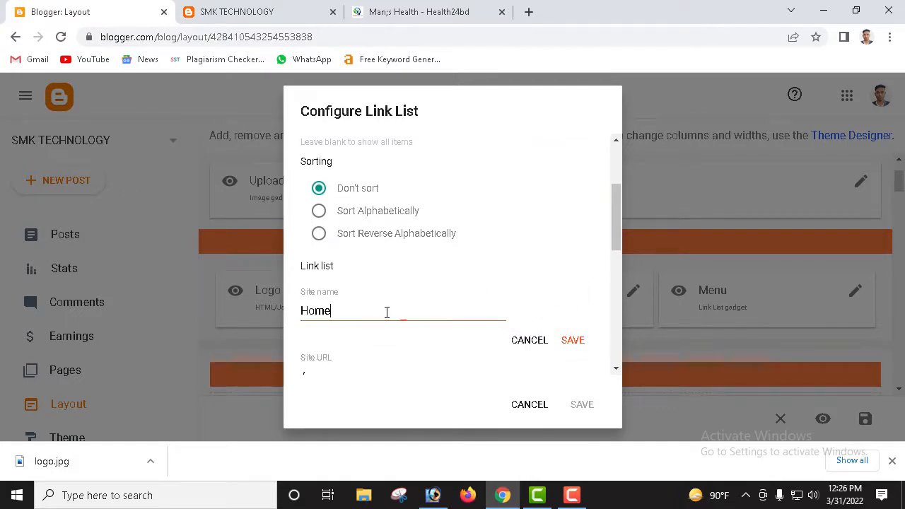
left_click_drag(387, 312, 266, 323)
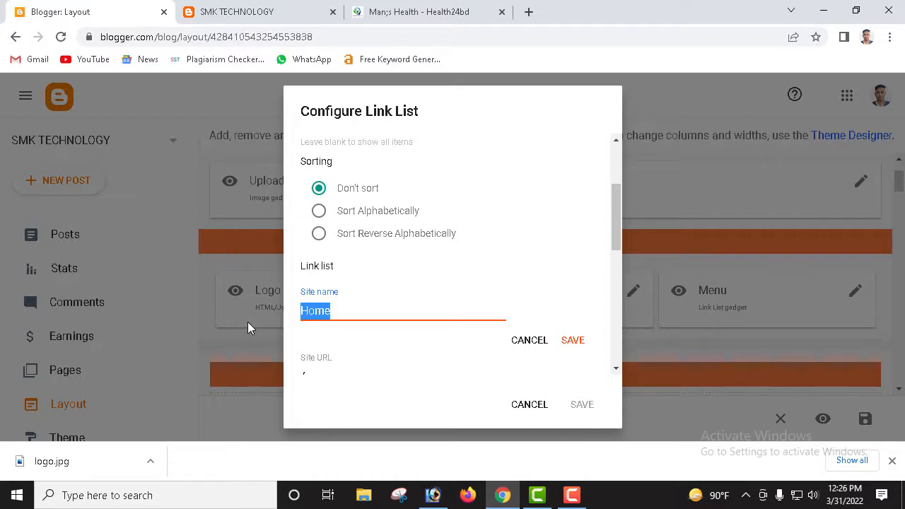
type("N")
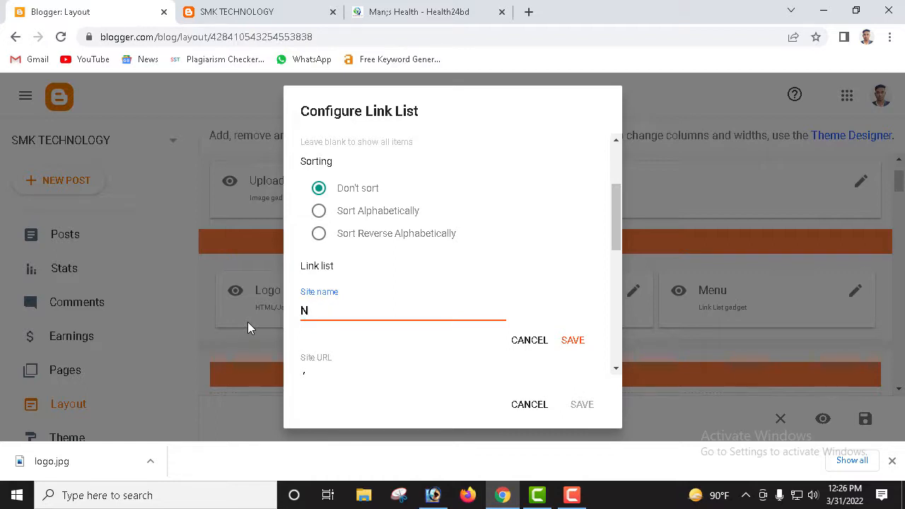
key("BackSpace")
type("Mobile Tips")
key("BackSpace")
key("BackSpace")
key("BackSpace")
key("BackSpace")
left_click(573, 345)
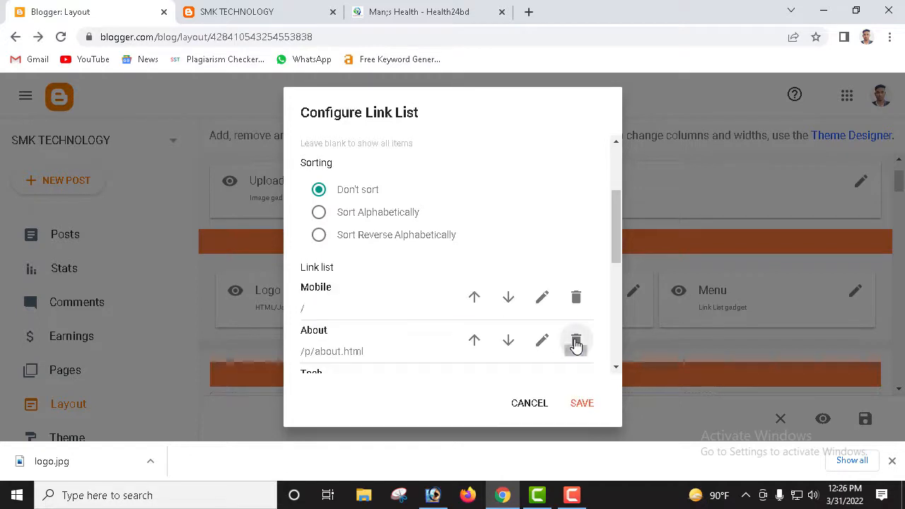
Step: Rename the About menu link to Android and save it
scroll(347, 295, "down", 1)
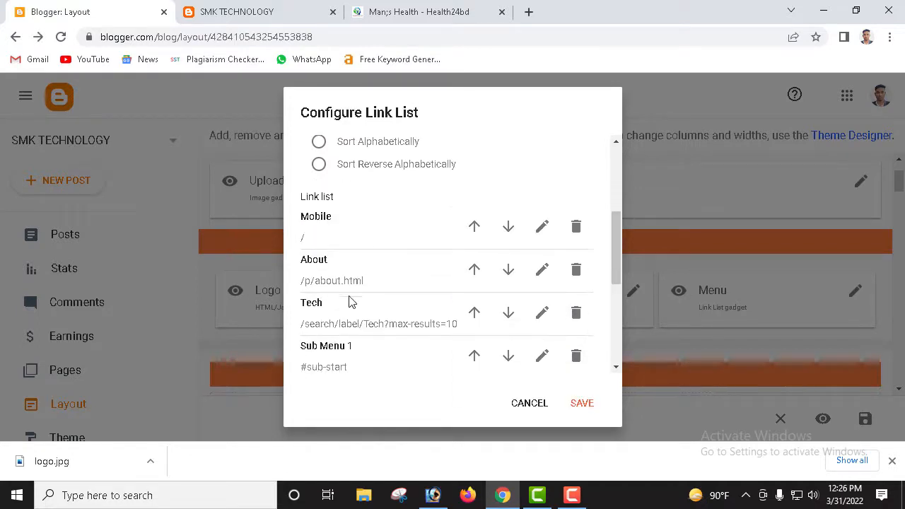
left_click(541, 269)
scroll(329, 309, "down", 1)
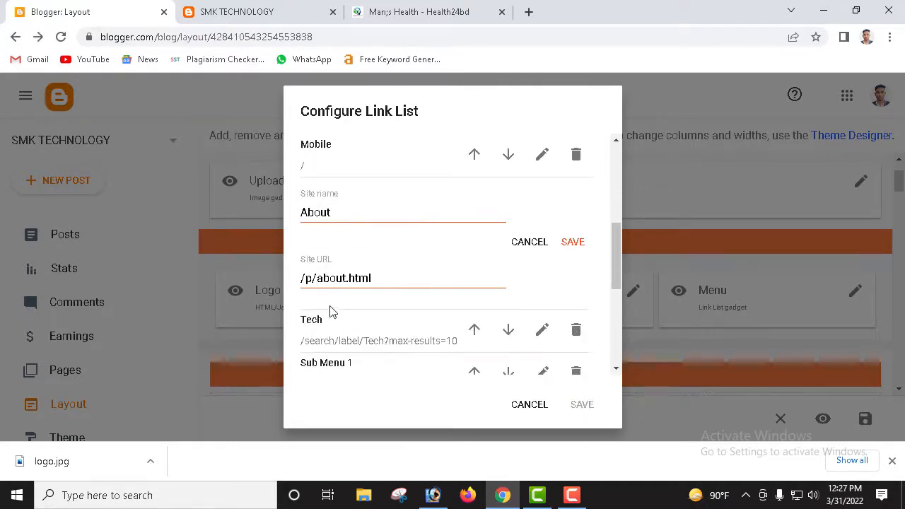
left_click_drag(356, 214, 270, 210)
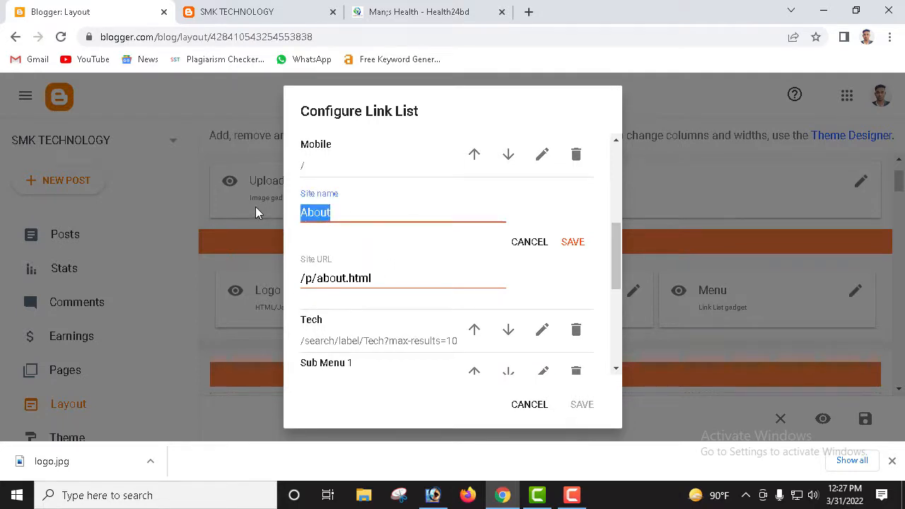
type("An")
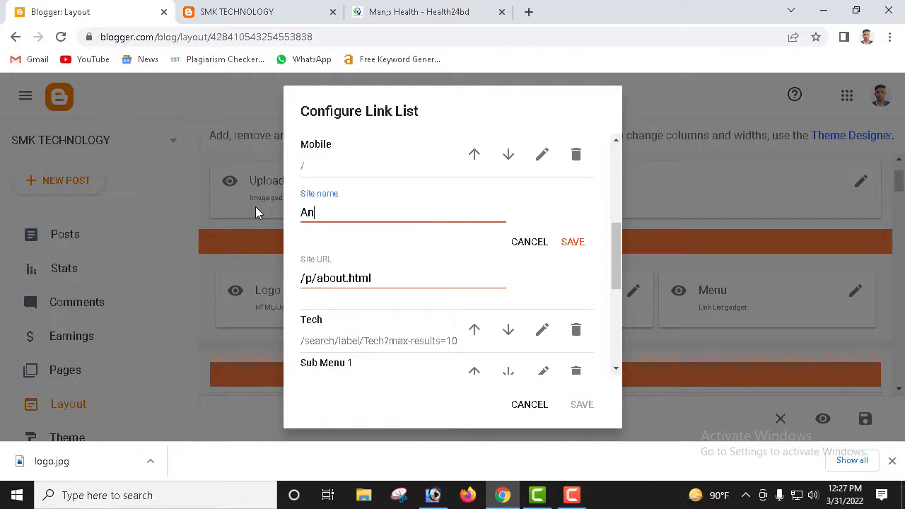
type("droid")
left_click(574, 243)
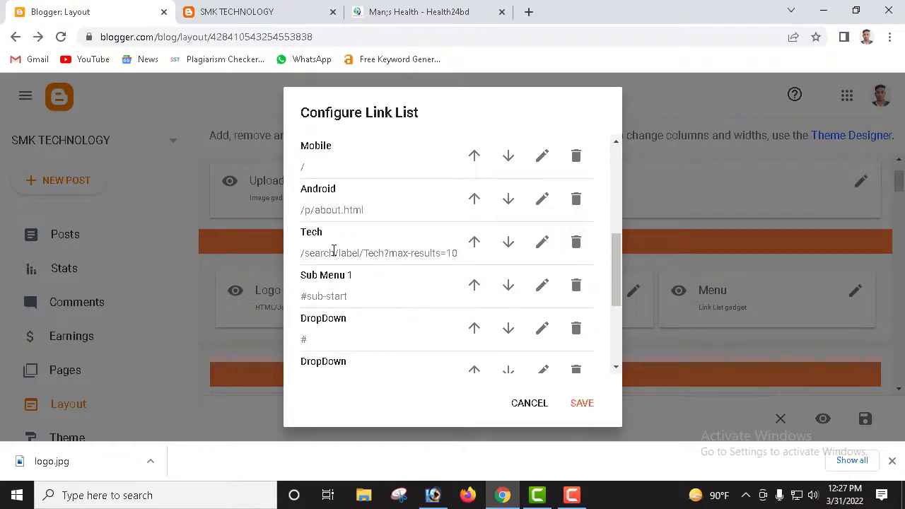
Step: Open the first DropDown link for editing and scroll through its fields
scroll(356, 239, "up", 1)
scroll(342, 280, "down", 1)
scroll(543, 289, "down", 1)
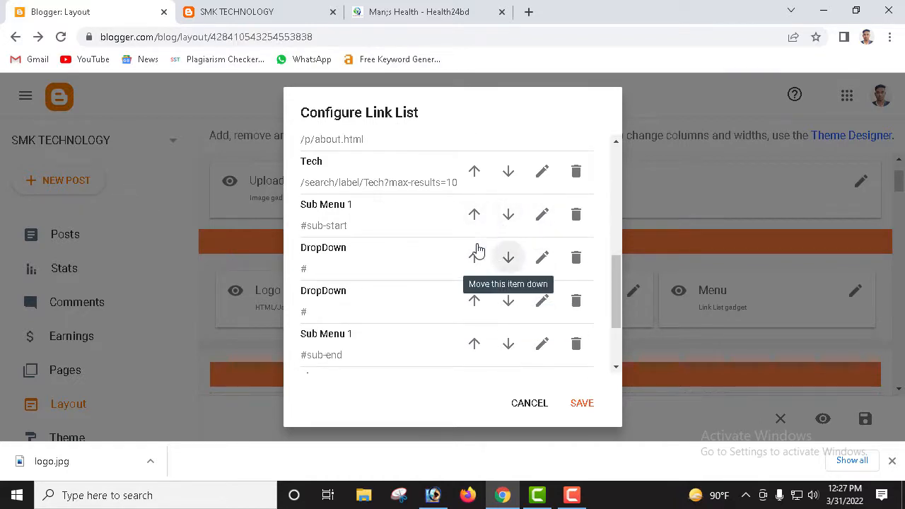
left_click(541, 263)
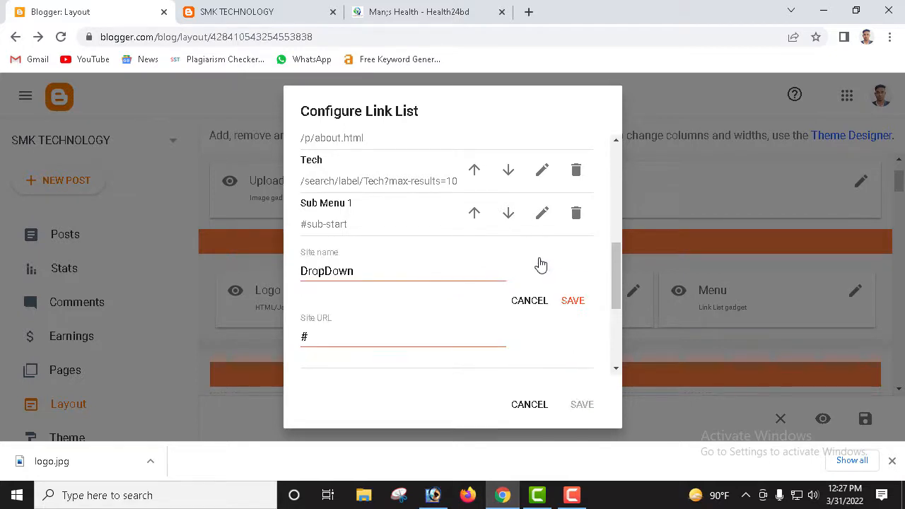
scroll(495, 279, "down", 3)
scroll(428, 281, "up", 2)
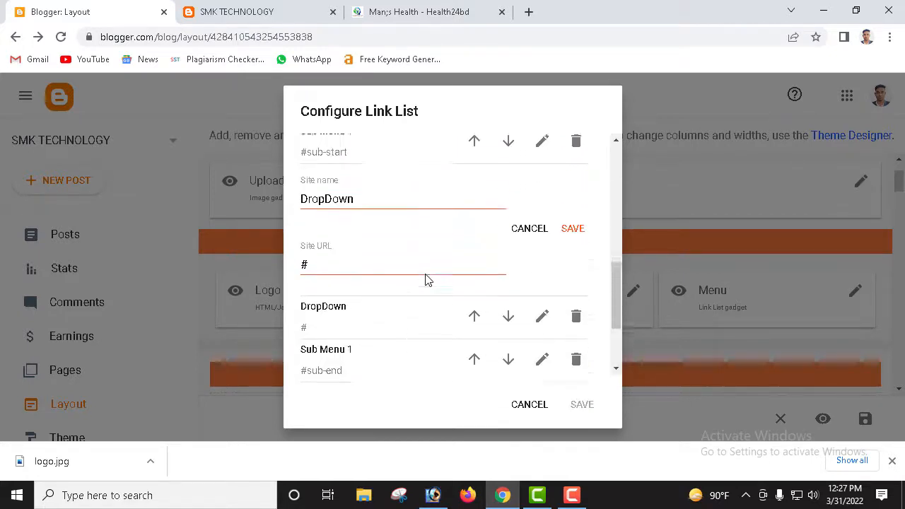
scroll(411, 276, "down", 1)
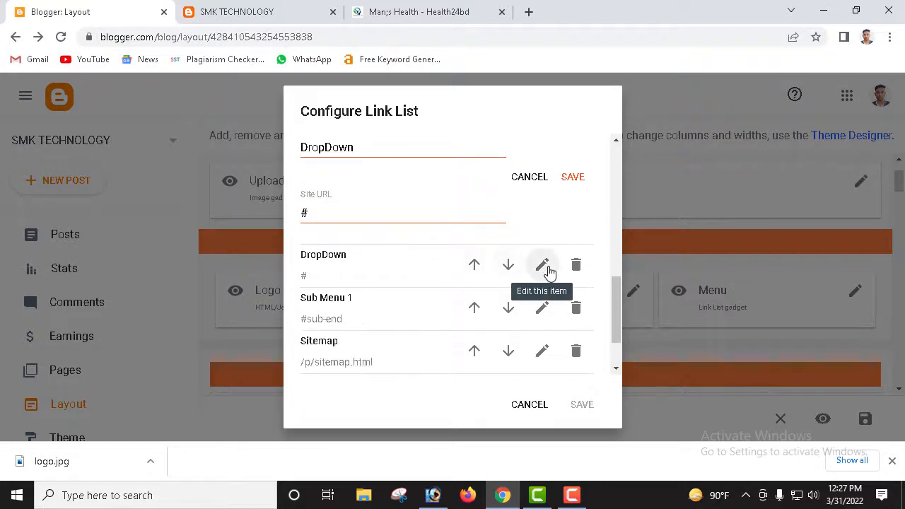
scroll(452, 283, "down", 1)
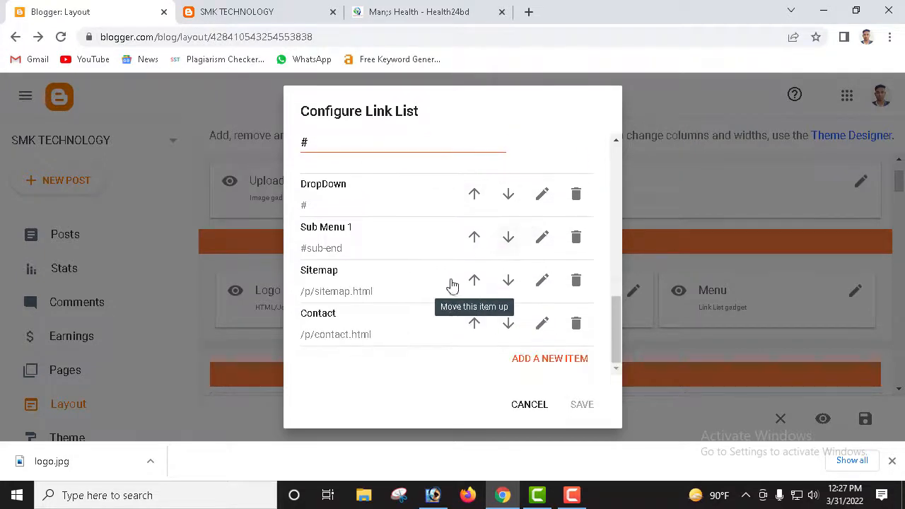
Step: Rename the Sitemap menu link to PC and save it
left_click(541, 281)
scroll(384, 297, "down", 1)
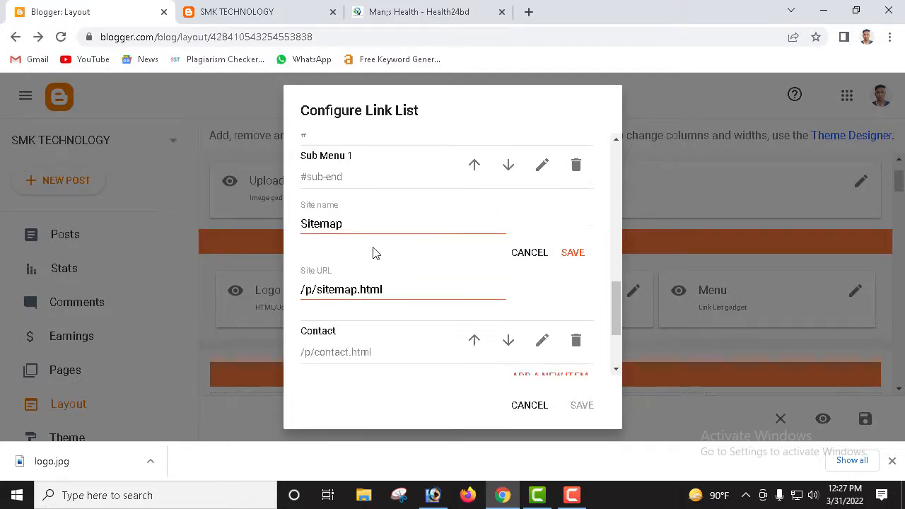
left_click_drag(364, 224, 260, 231)
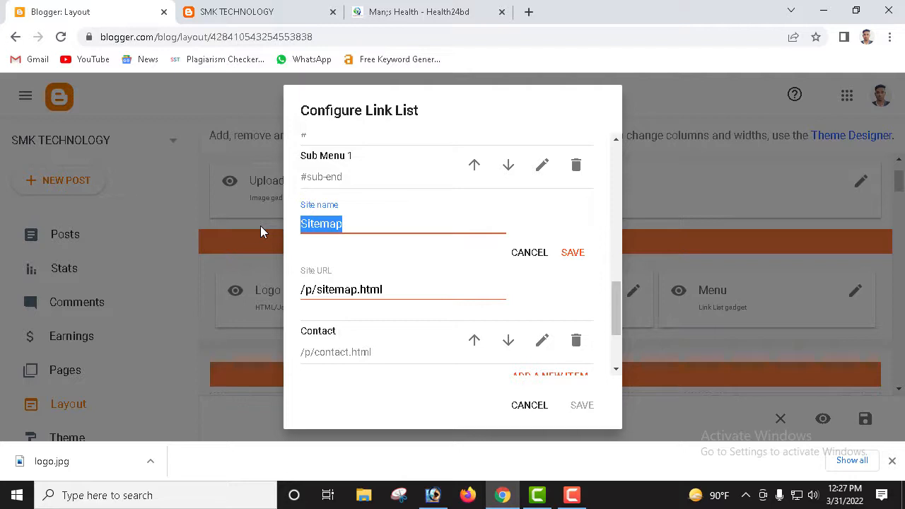
type("P")
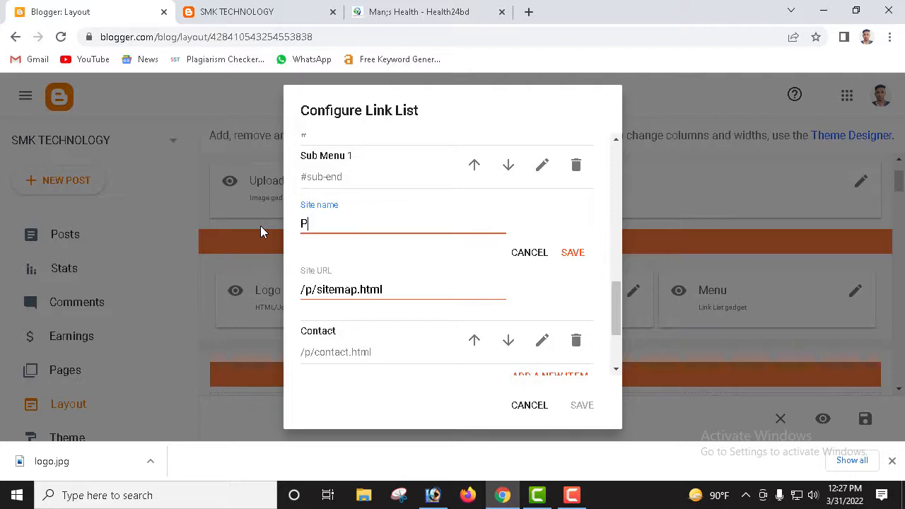
type("C")
left_click(573, 254)
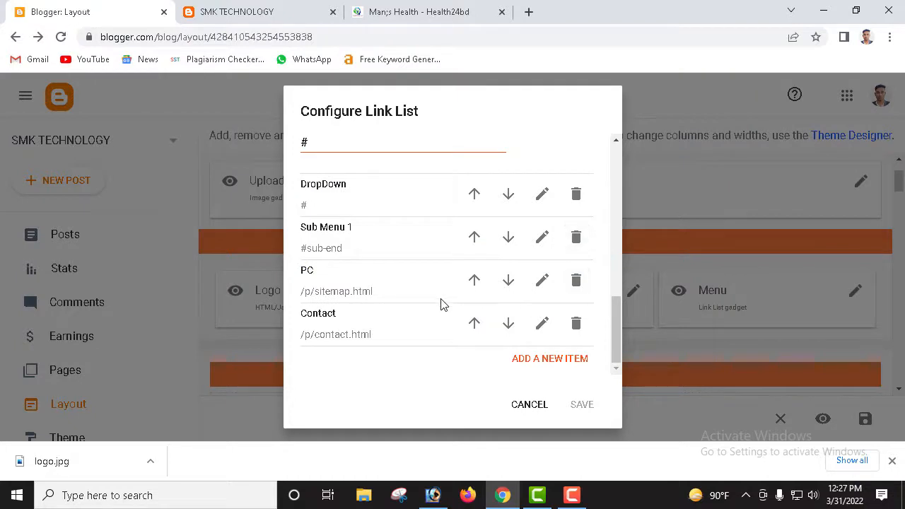
Step: Open the Contact link for editing and select its Site name
left_click(543, 324)
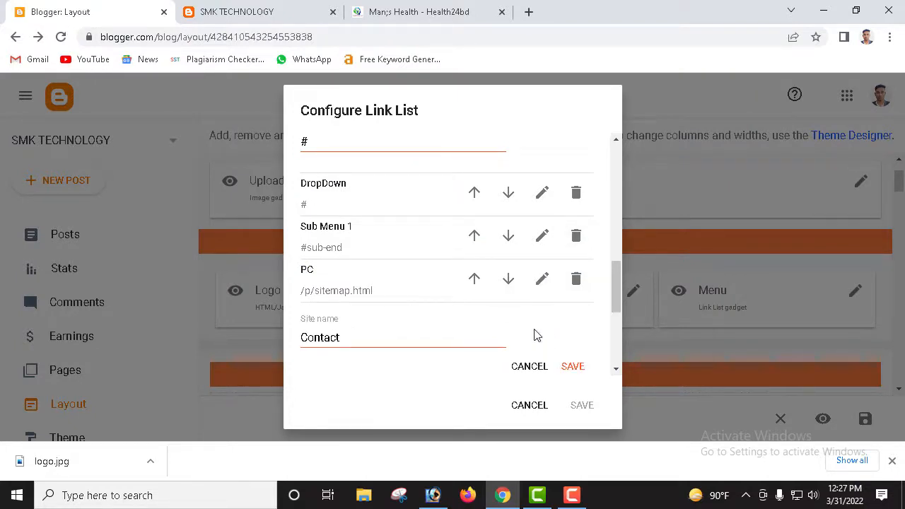
scroll(401, 310, "down", 1)
left_click_drag(340, 268, 289, 271)
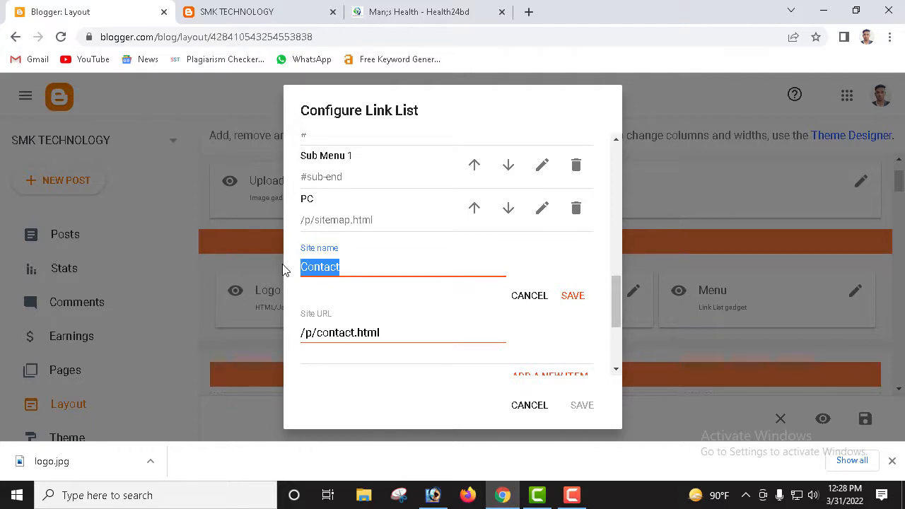
Step: Compare the Health24BD and SMK TECHNOLOGY homepages, then return to Blogger's Layout editor
left_click(405, 14)
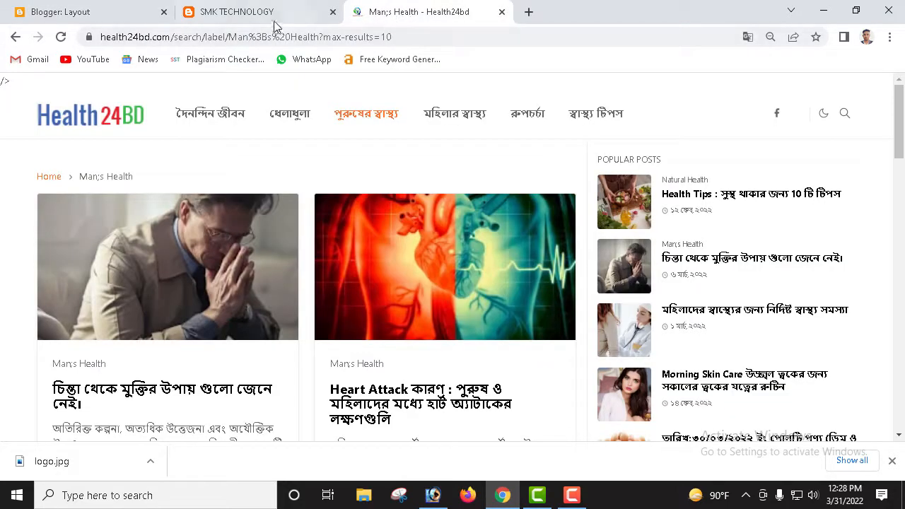
left_click(249, 19)
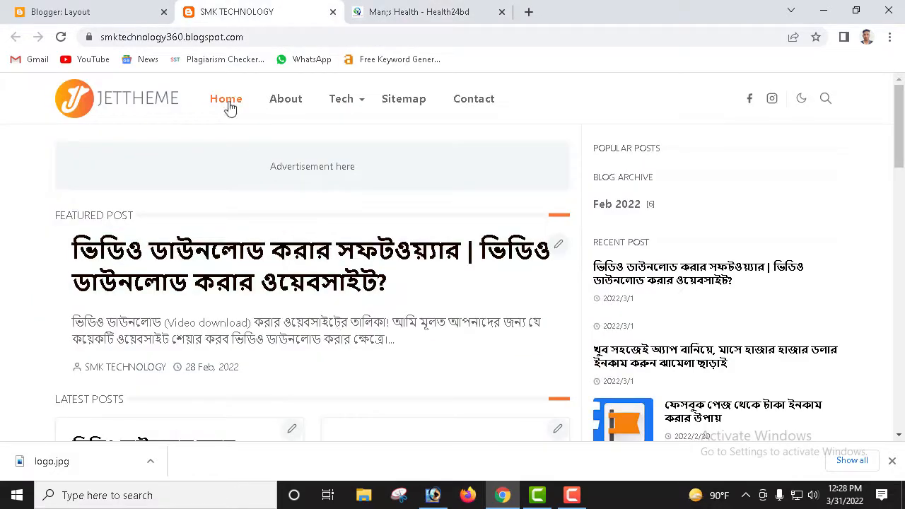
left_click(110, 11)
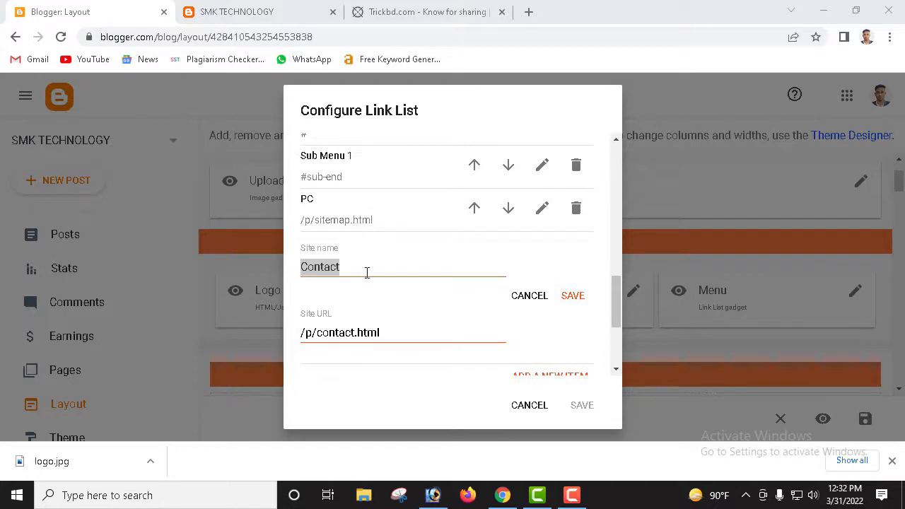
left_click(406, 16)
scroll(353, 202, "up", 3)
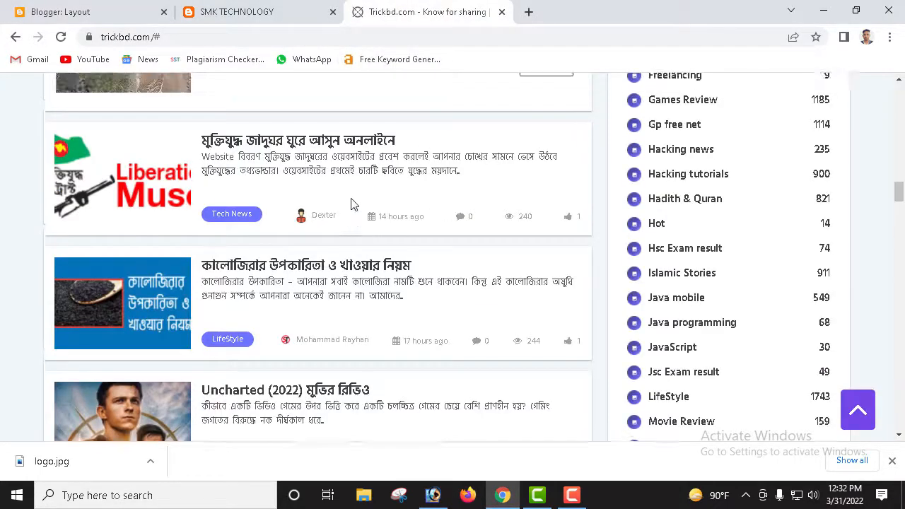
scroll(705, 219, "up", 2)
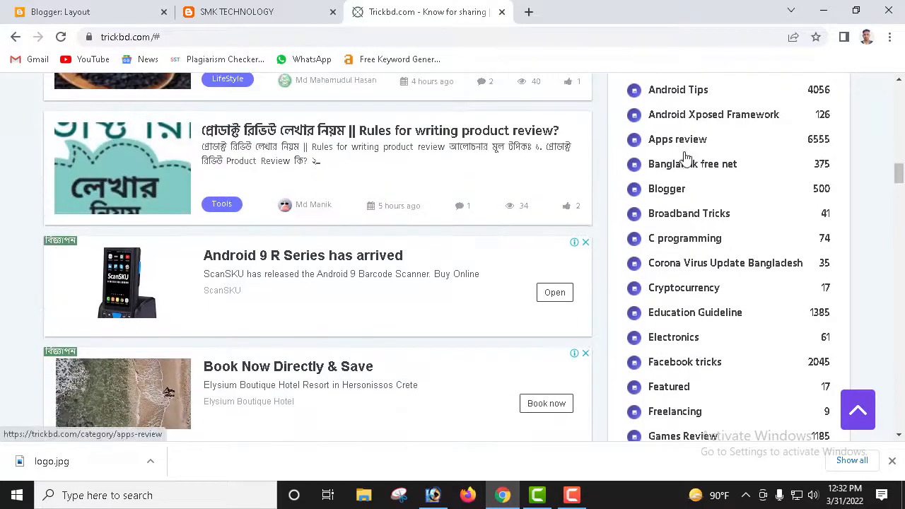
scroll(705, 192, "up", 2)
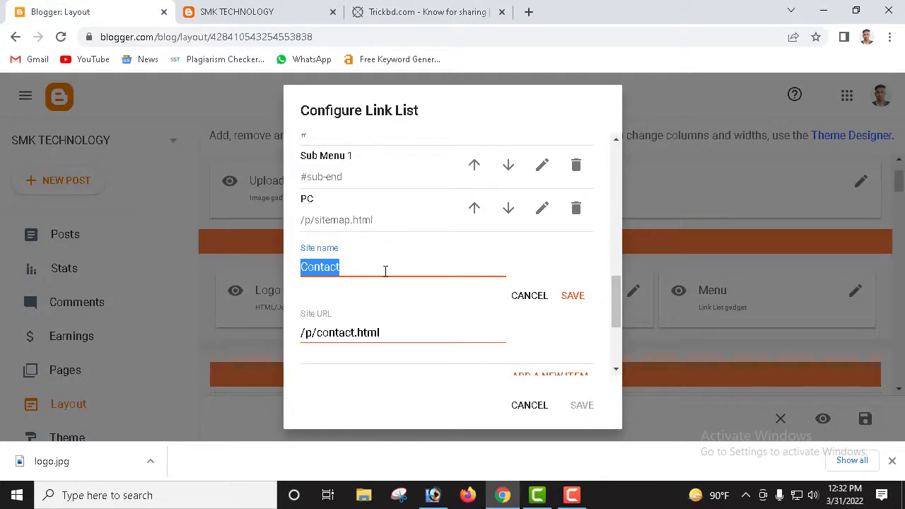
Step: Rename the menu's Contact link to 'Blogger' and save that link
type("B")
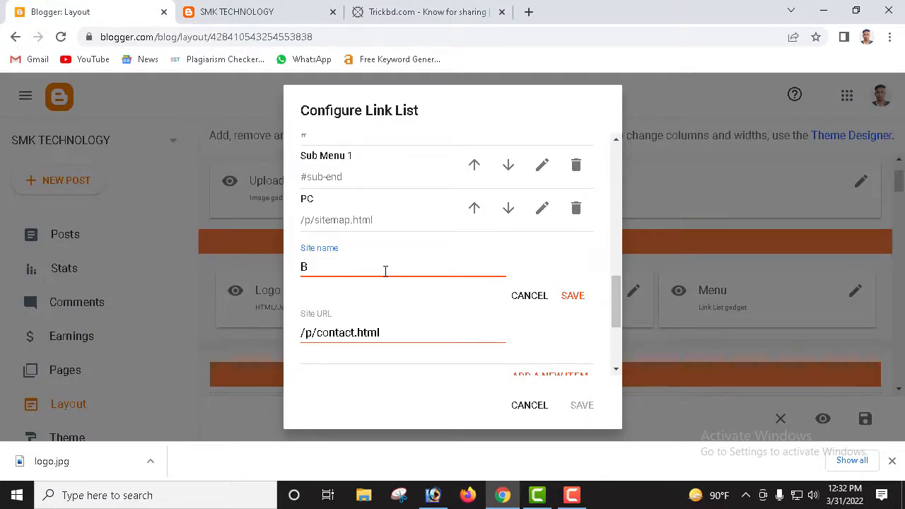
type("logger")
left_click(574, 297)
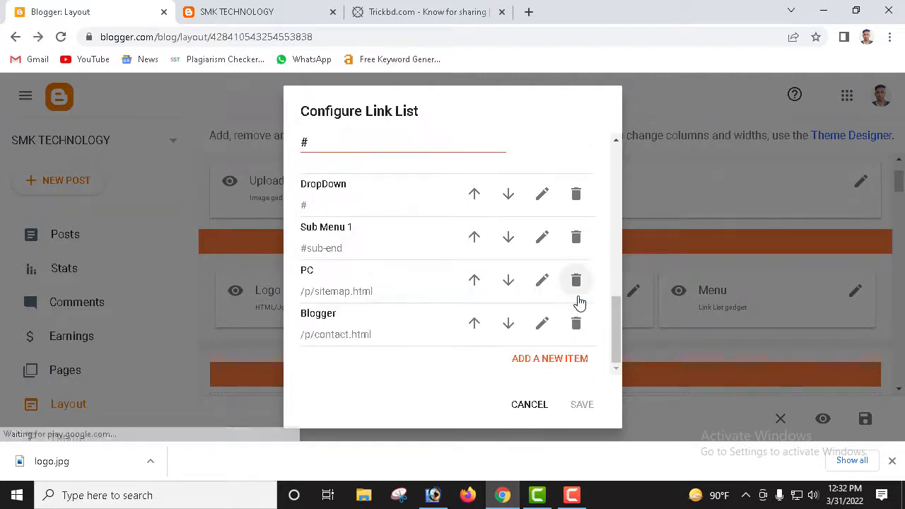
scroll(370, 310, "up", 2)
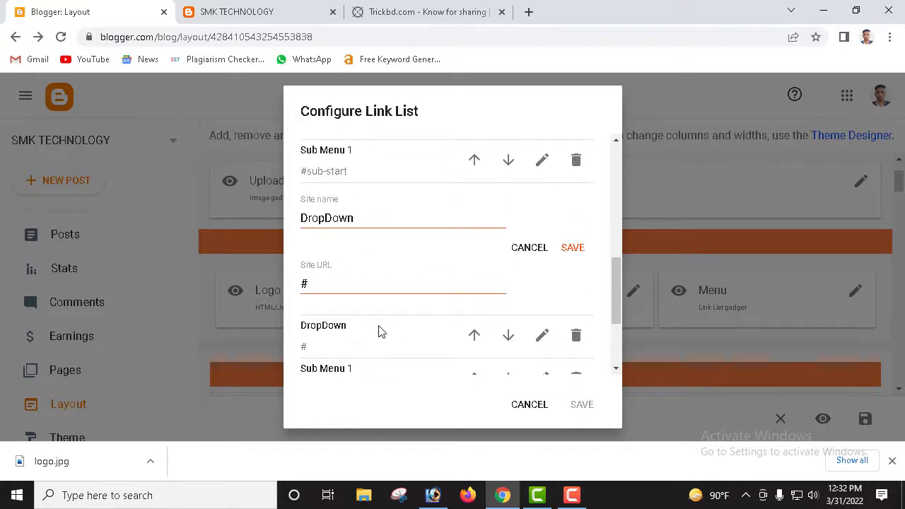
scroll(372, 329, "up", 2)
scroll(407, 335, "down", 1)
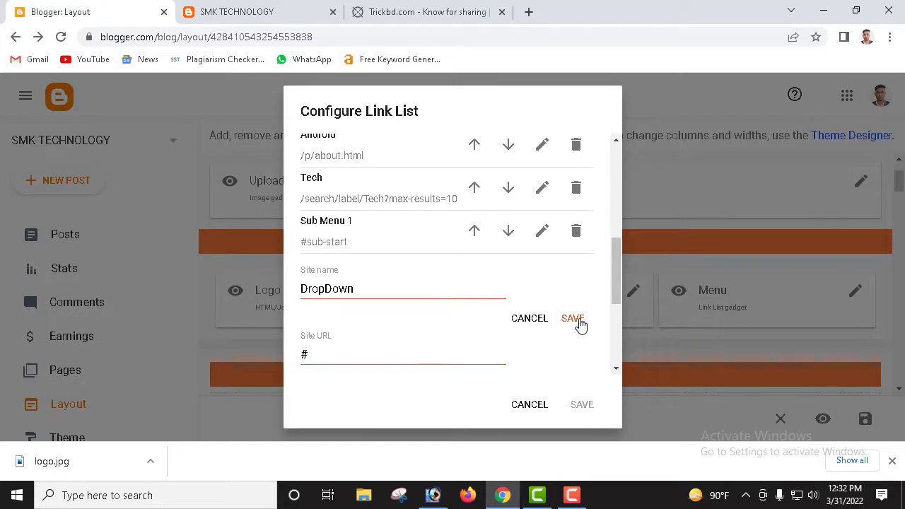
Step: Rename the DropDown link to 'New phone' and save the Menu gadget
left_click_drag(408, 286, 269, 293)
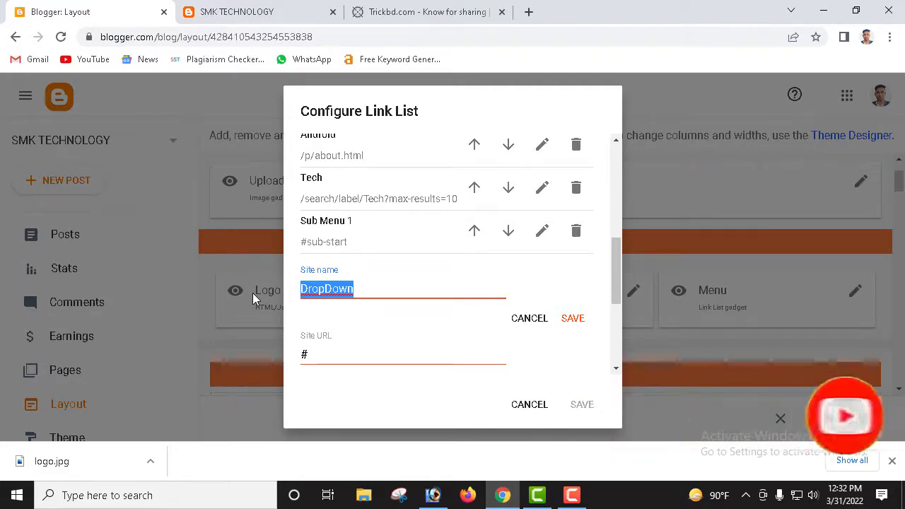
type("New")
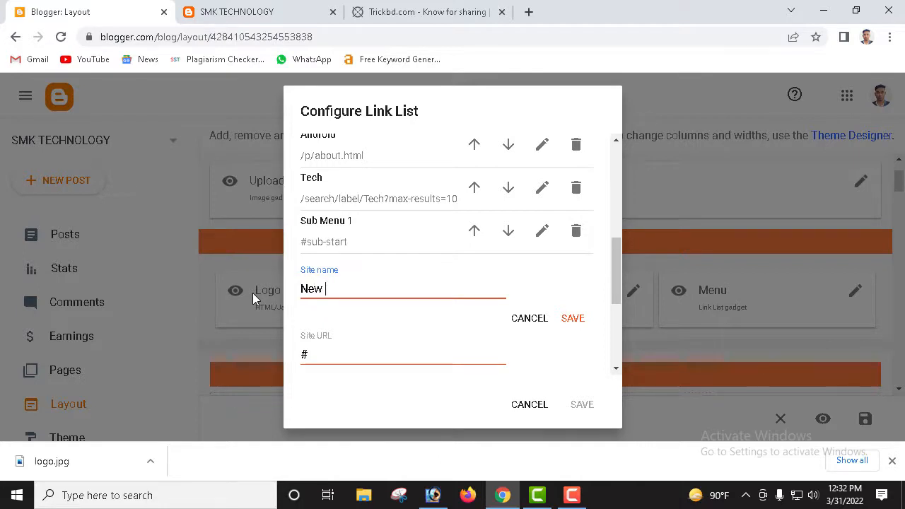
type(" phone")
left_click(571, 319)
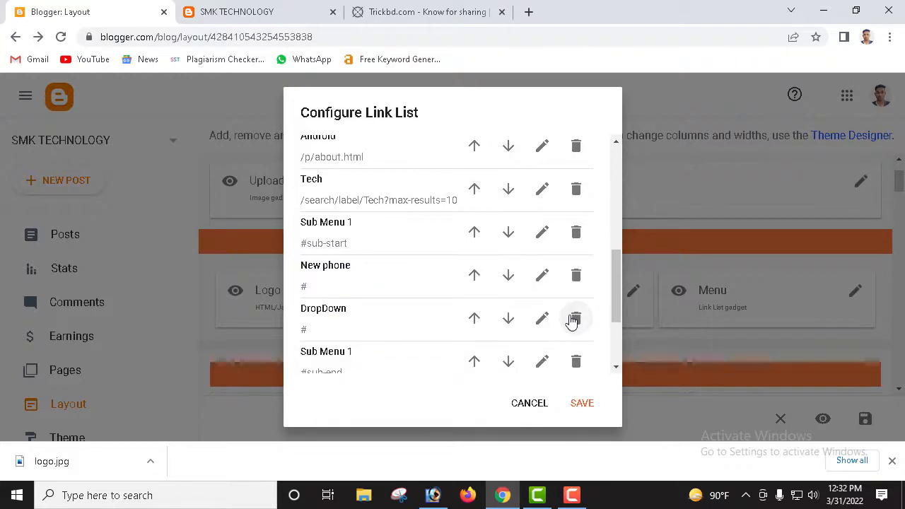
left_click(582, 403)
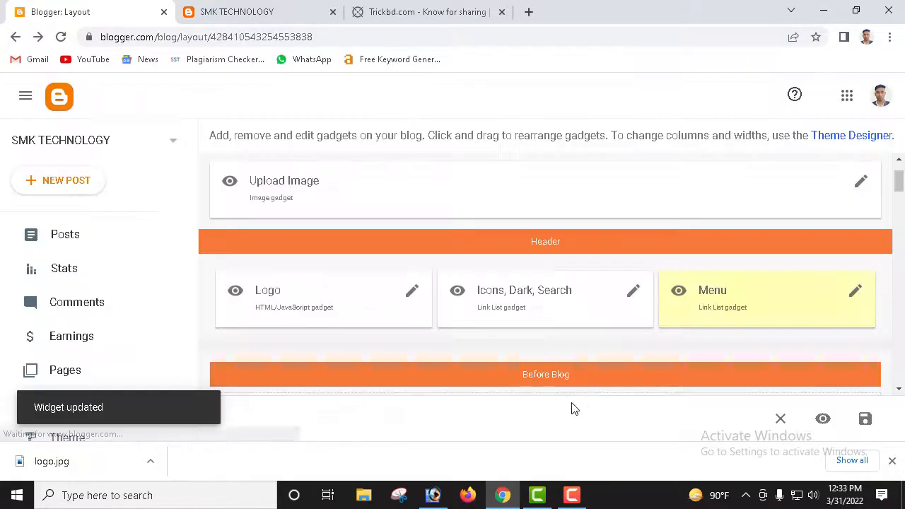
left_click(260, 12)
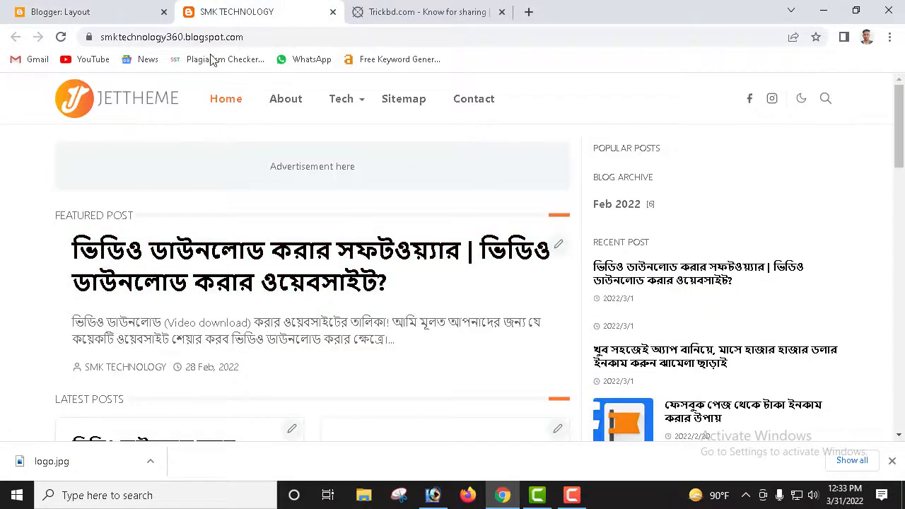
left_click(61, 38)
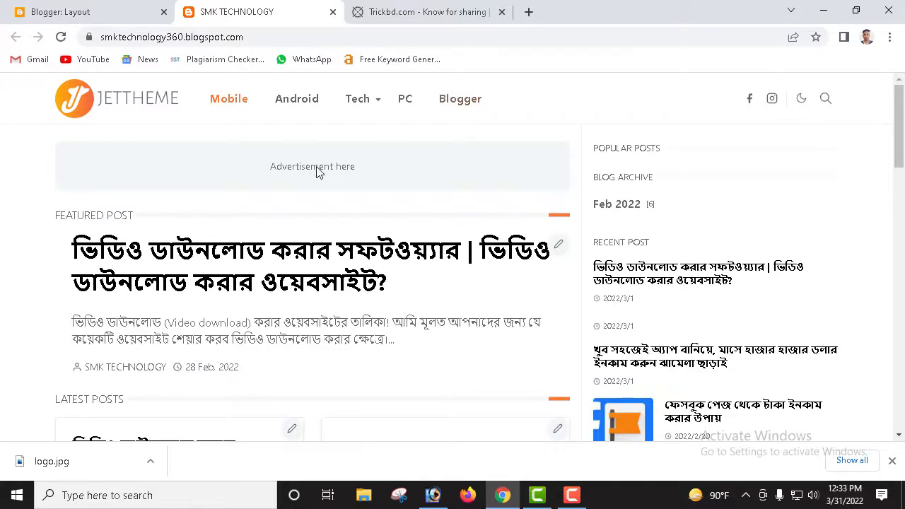
scroll(543, 294, "down", 10)
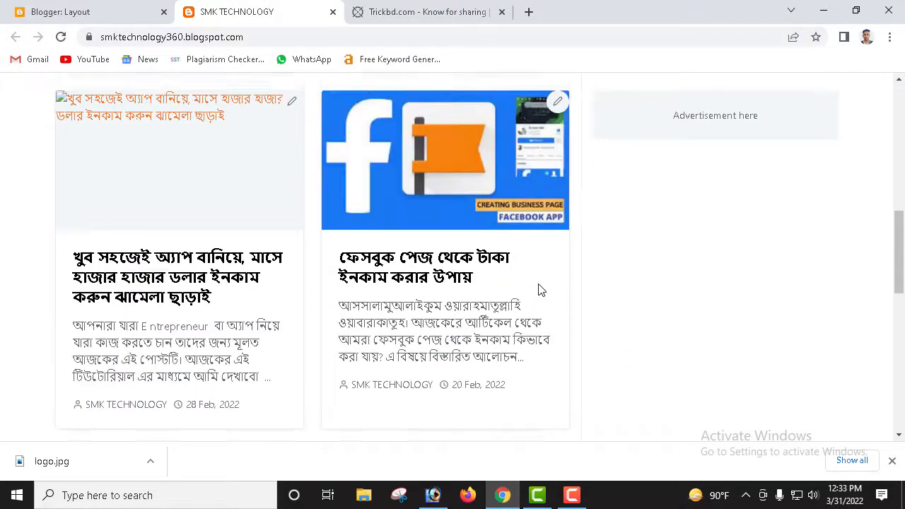
scroll(541, 290, "up", 10)
left_click(108, 8)
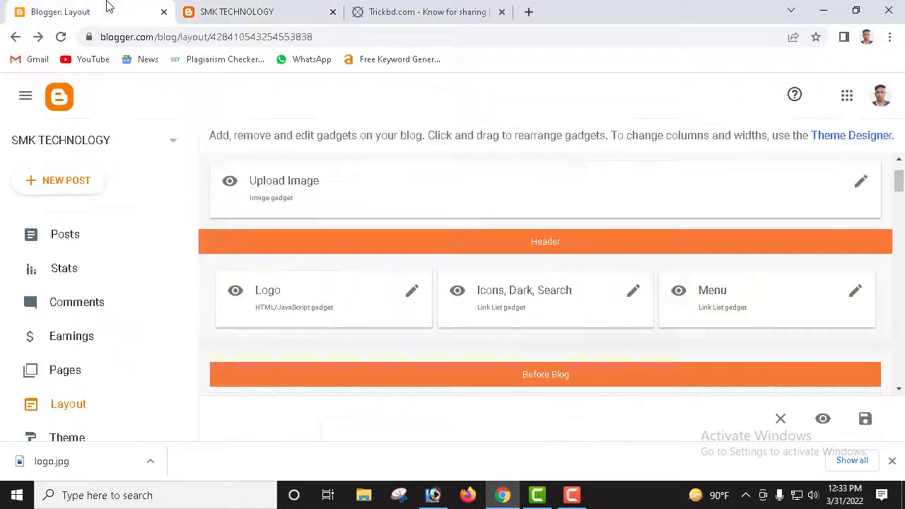
Step: Hide the first #Advertisement gadget and save it
scroll(714, 306, "down", 3)
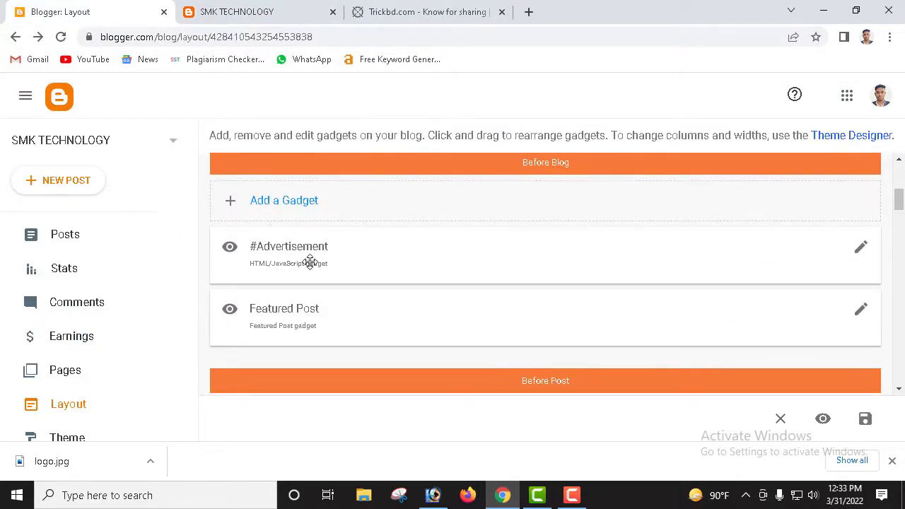
left_click(862, 250)
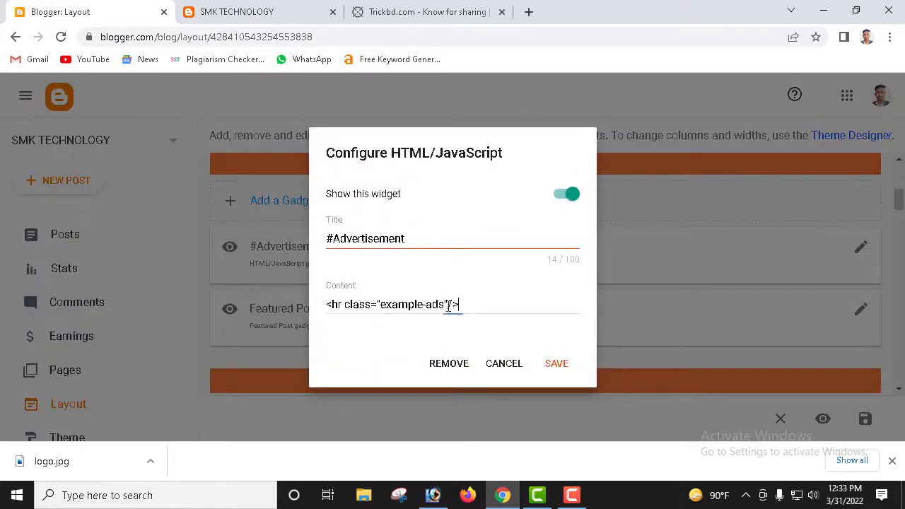
left_click_drag(449, 305, 286, 309)
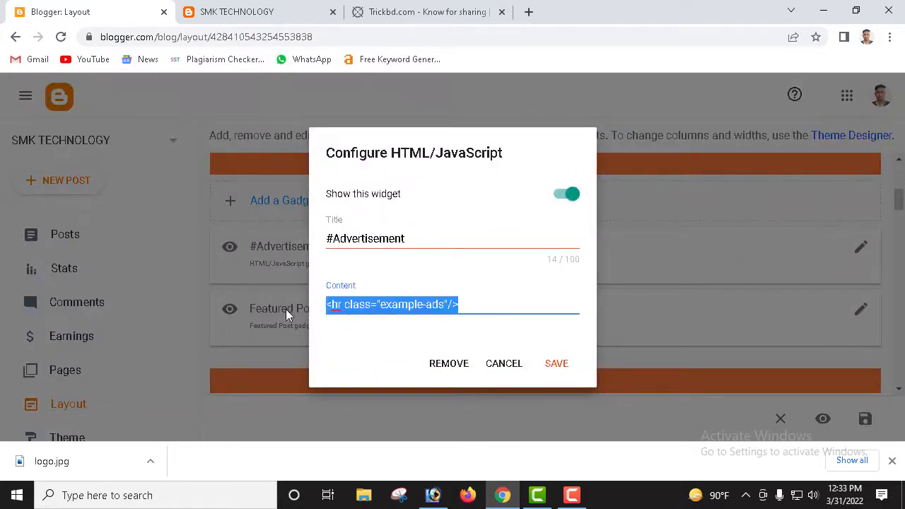
left_click(566, 277)
left_click(570, 196)
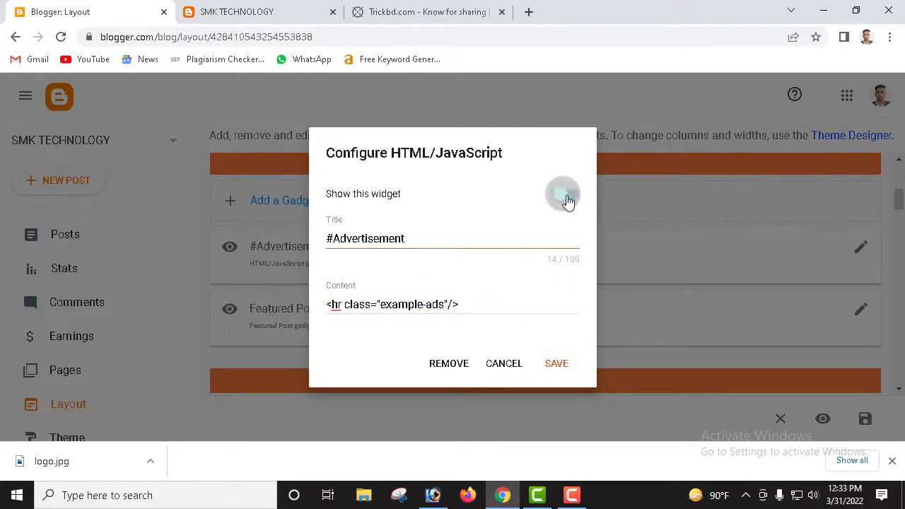
left_click(558, 367)
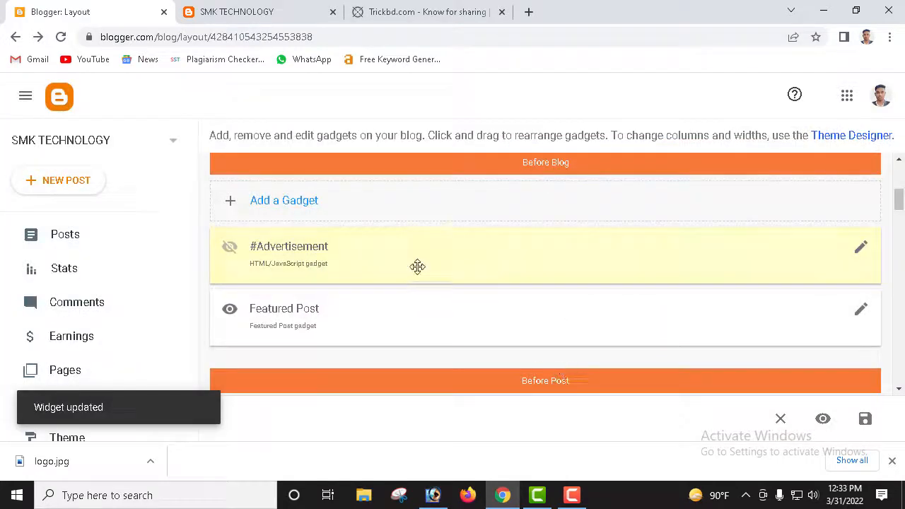
Step: Save the Featured Post gadget with its settings unchanged
scroll(425, 264, "up", 2)
scroll(437, 263, "up", 1)
scroll(639, 303, "down", 4)
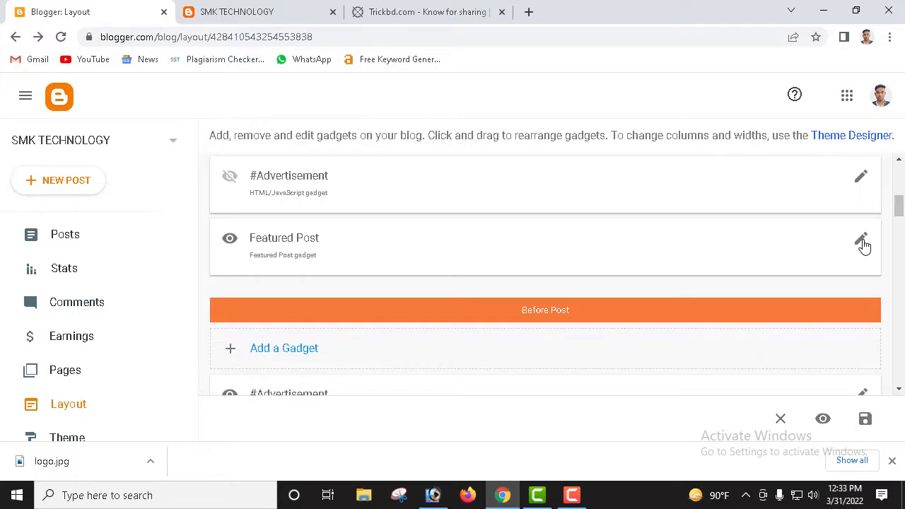
left_click(862, 241)
scroll(460, 242, "down", 1)
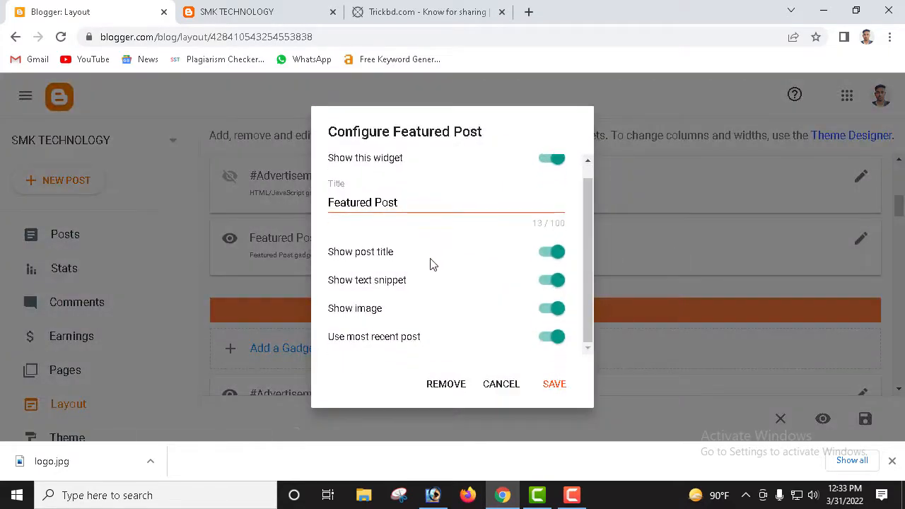
left_click(555, 385)
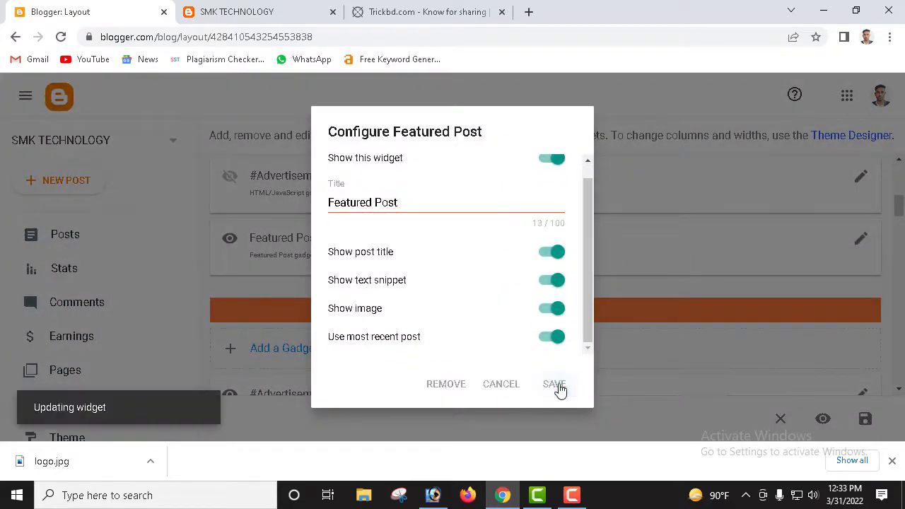
Step: Save the first inner-post #Advertisement gadget, keeping its <hr class="example-ads"/> content
scroll(414, 261, "down", 2)
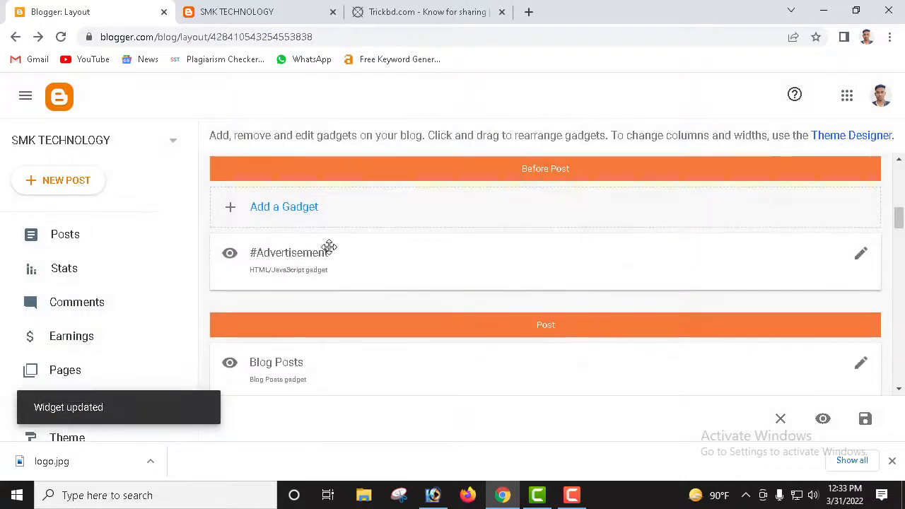
scroll(328, 247, "down", 2)
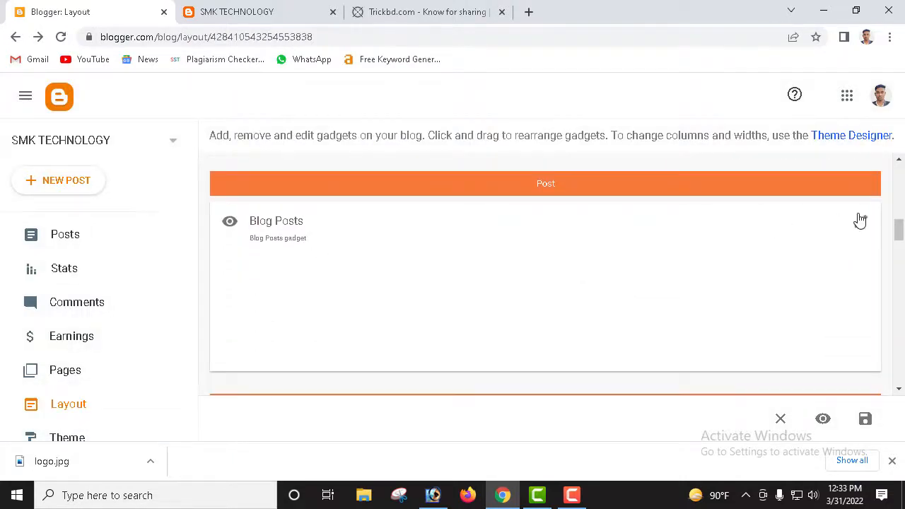
scroll(860, 221, "down", 4)
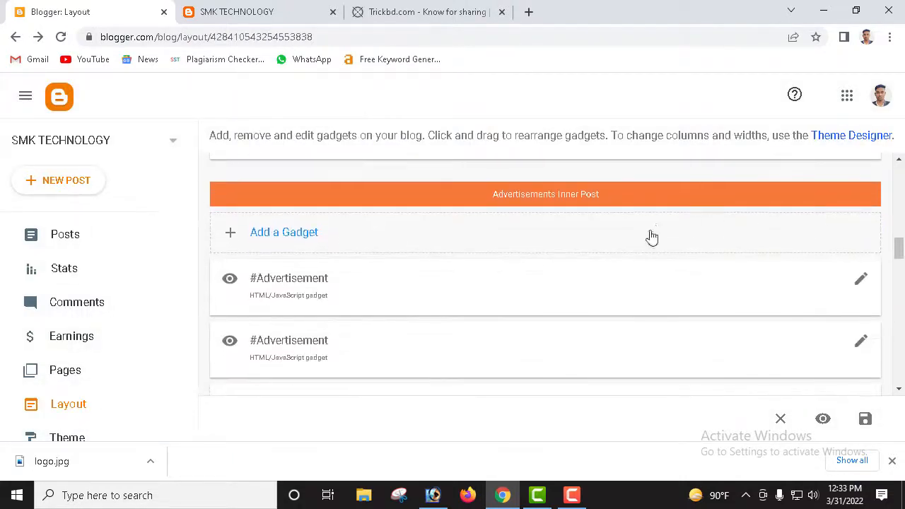
scroll(651, 237, "down", 2)
scroll(612, 245, "up", 1)
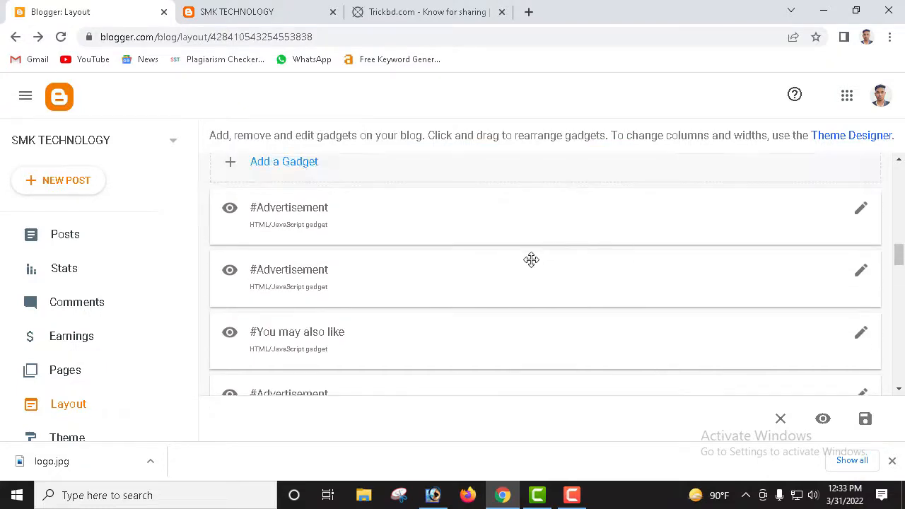
left_click(861, 212)
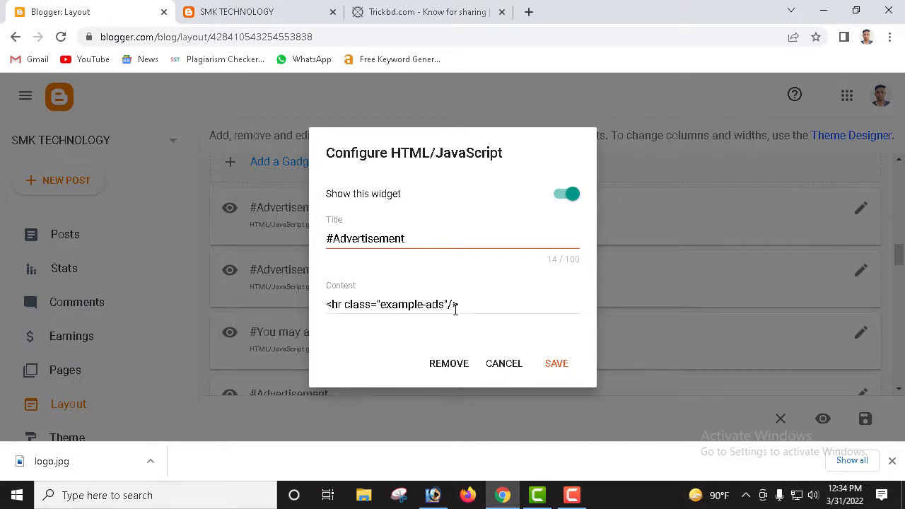
left_click_drag(455, 309, 318, 304)
left_click(572, 364)
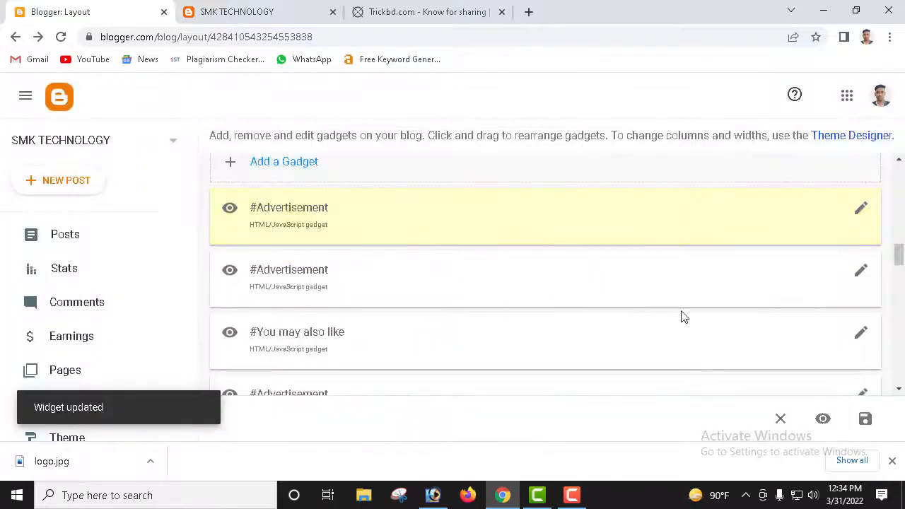
scroll(427, 285, "down", 1)
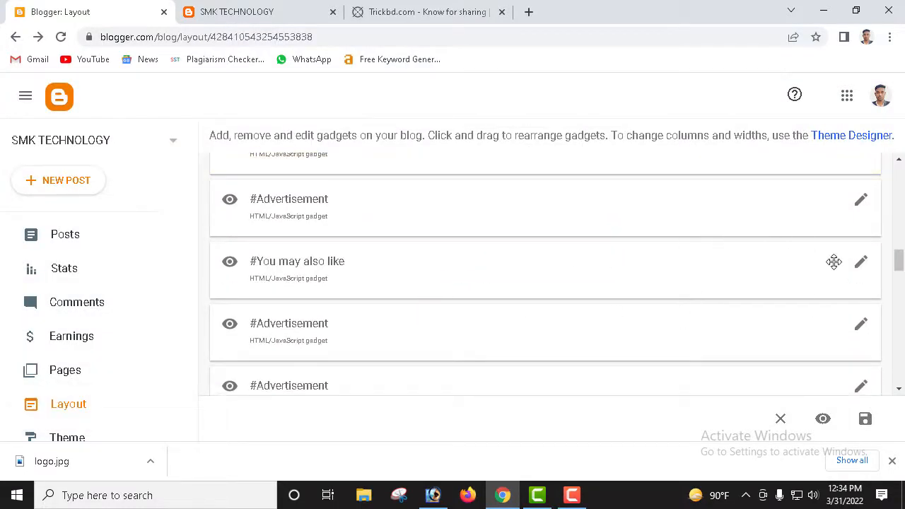
Step: Change data-shuffle="3" to "4" in the #You may also like gadget, save, and view the live blog
left_click(861, 264)
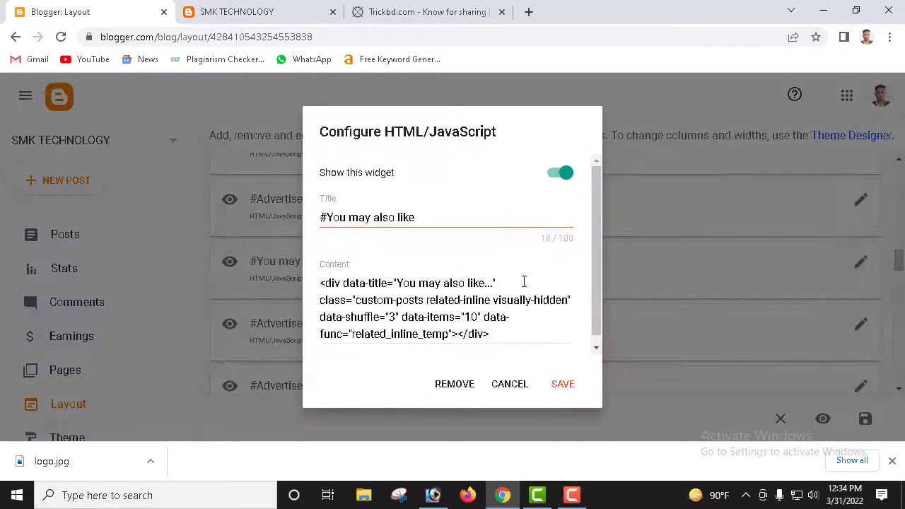
scroll(498, 283, "down", 1)
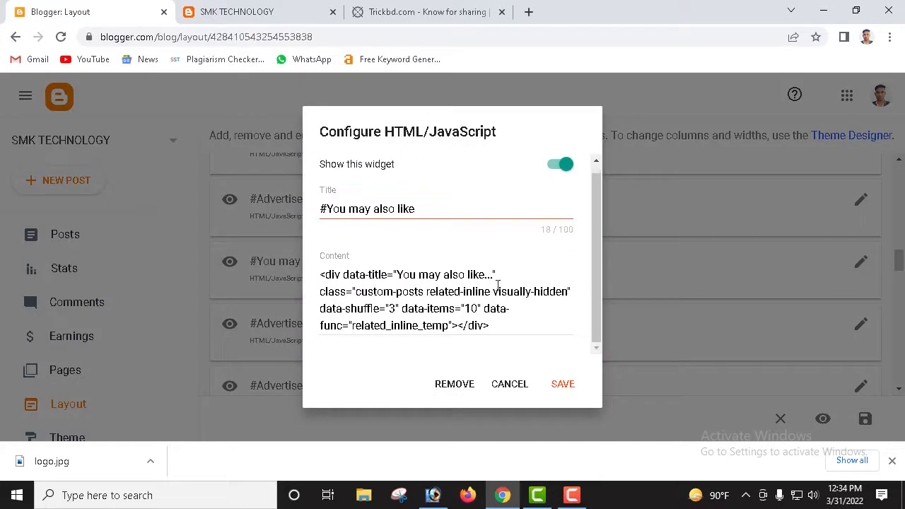
left_click(398, 308)
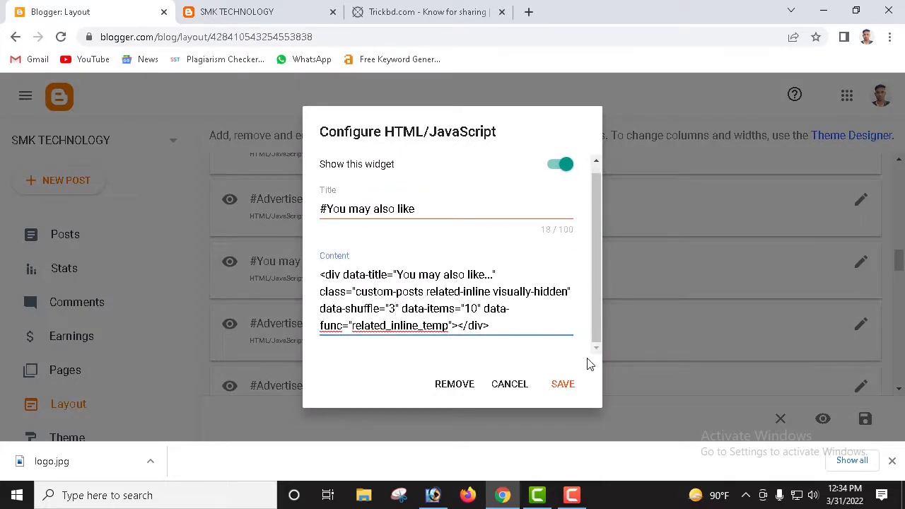
key("BackSpace")
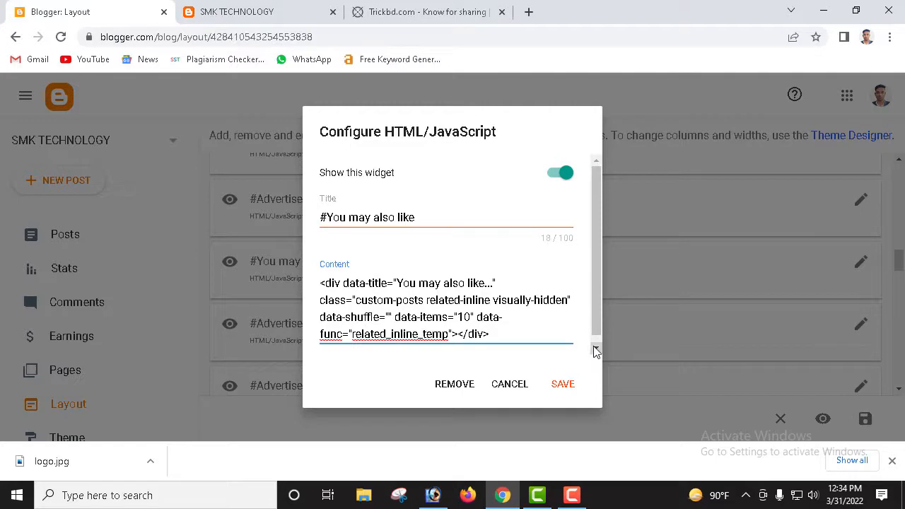
type("4")
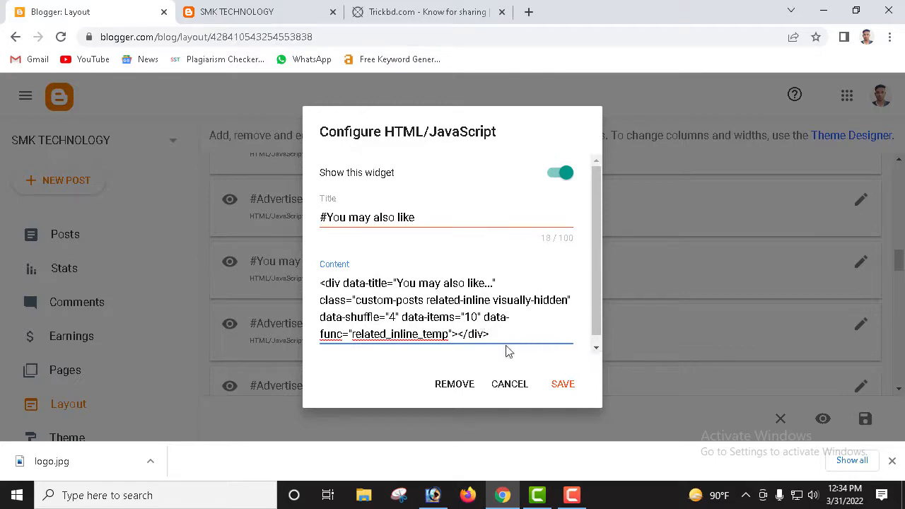
left_click(558, 385)
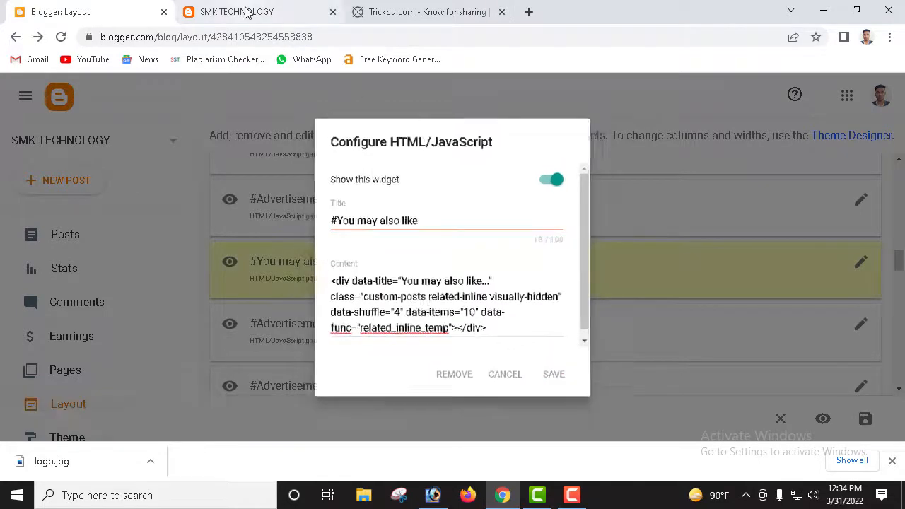
left_click(257, 12)
scroll(283, 313, "down", 4)
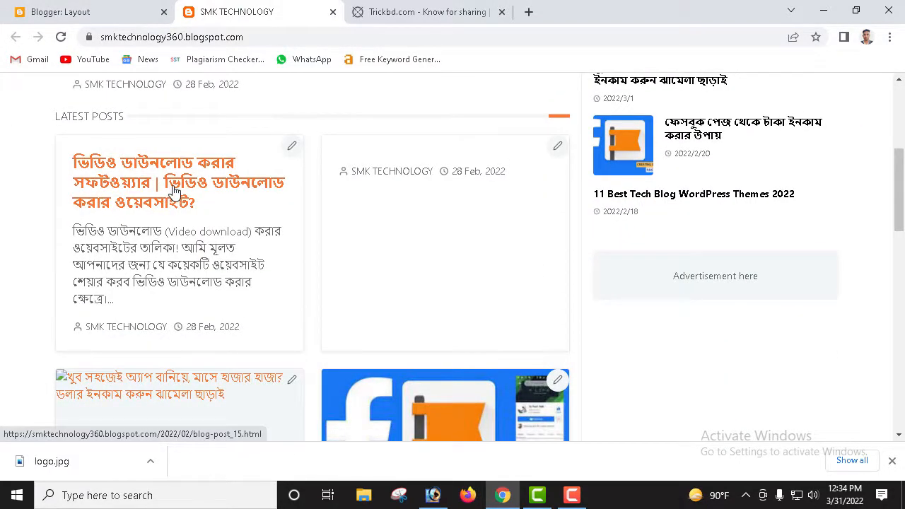
Step: Open the video download software post and scroll to its You may also like box
left_click(159, 192)
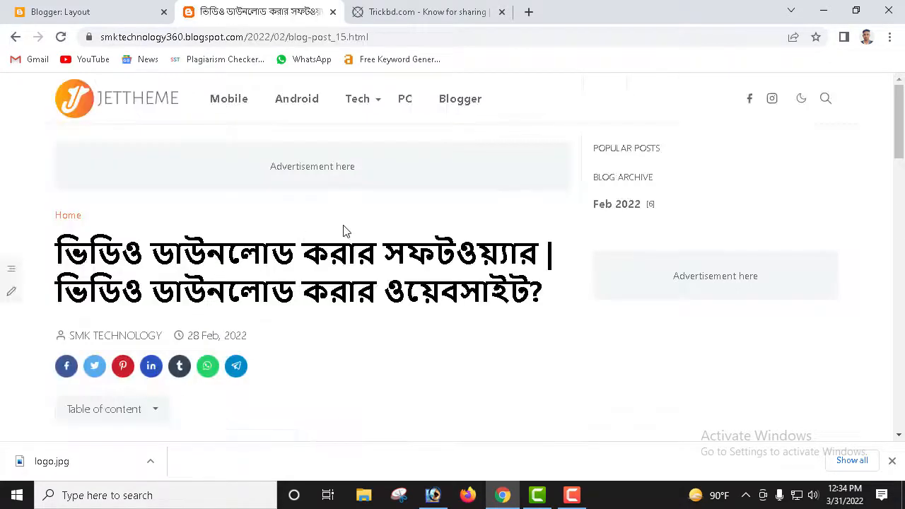
scroll(315, 258, "down", 2)
scroll(315, 257, "down", 8)
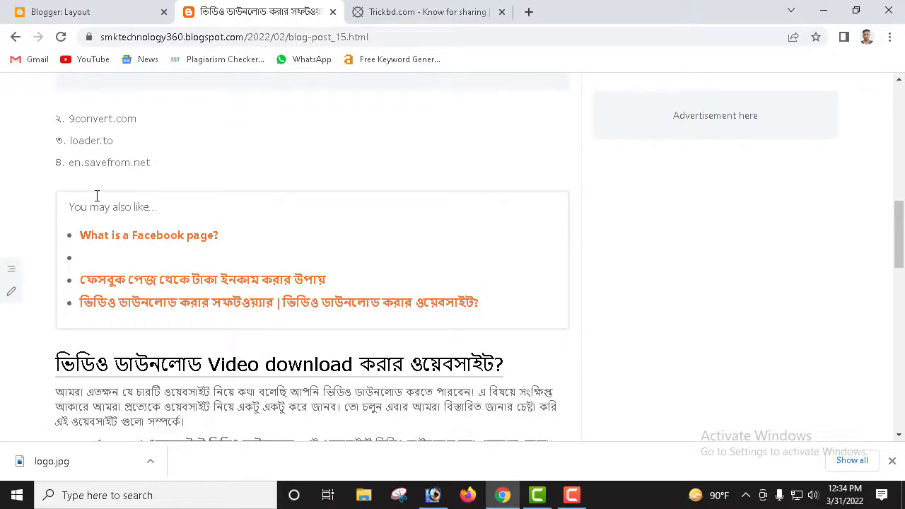
scroll(236, 326, "down", 1)
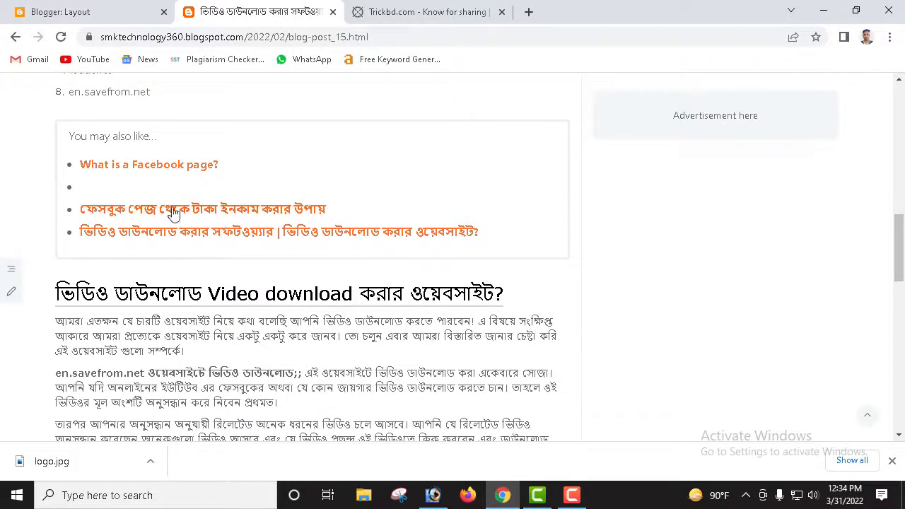
scroll(309, 269, "down", 1)
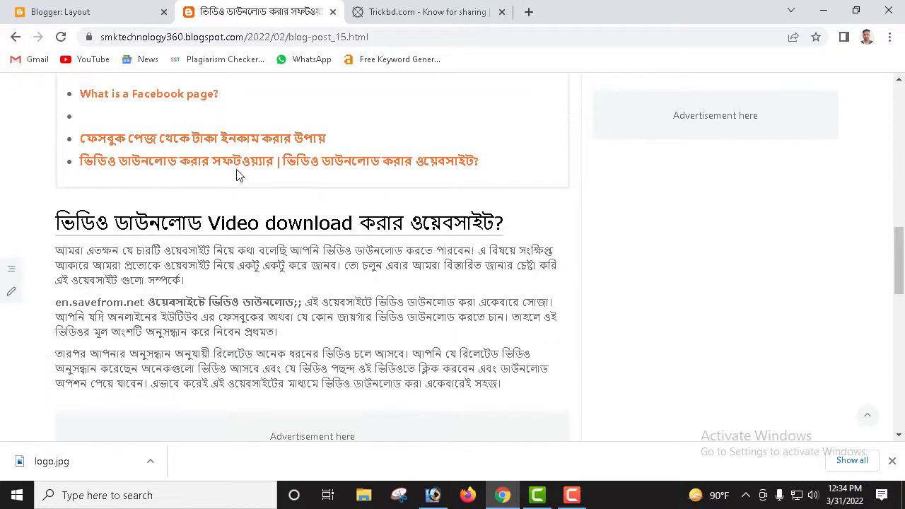
scroll(238, 181, "up", 1)
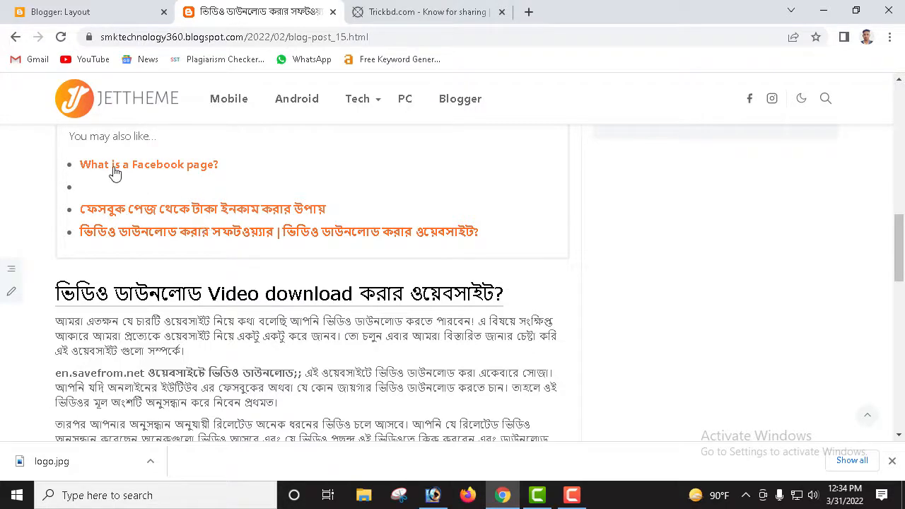
scroll(303, 198, "down", 1)
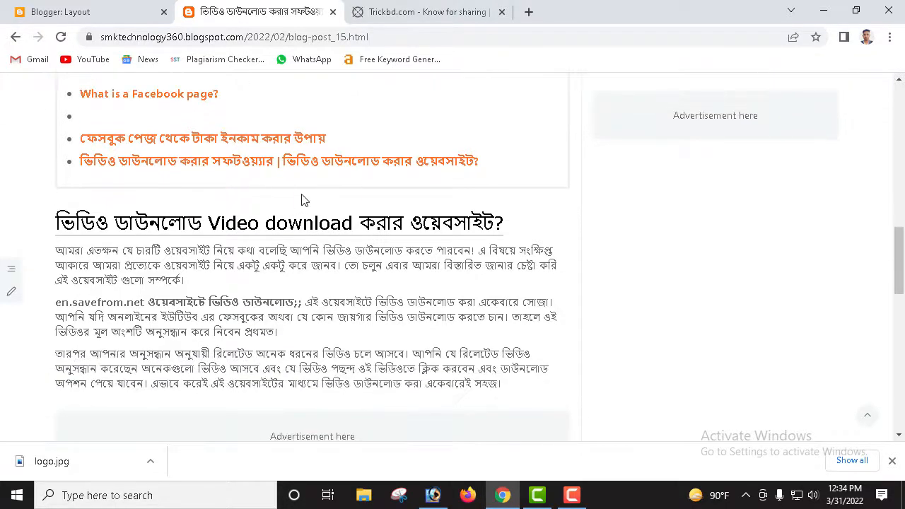
scroll(293, 208, "up", 1)
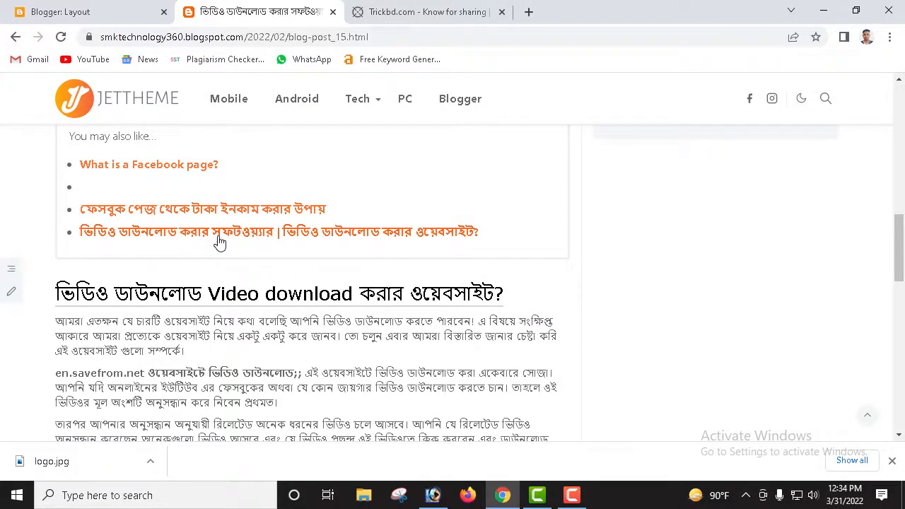
scroll(221, 243, "up", 1)
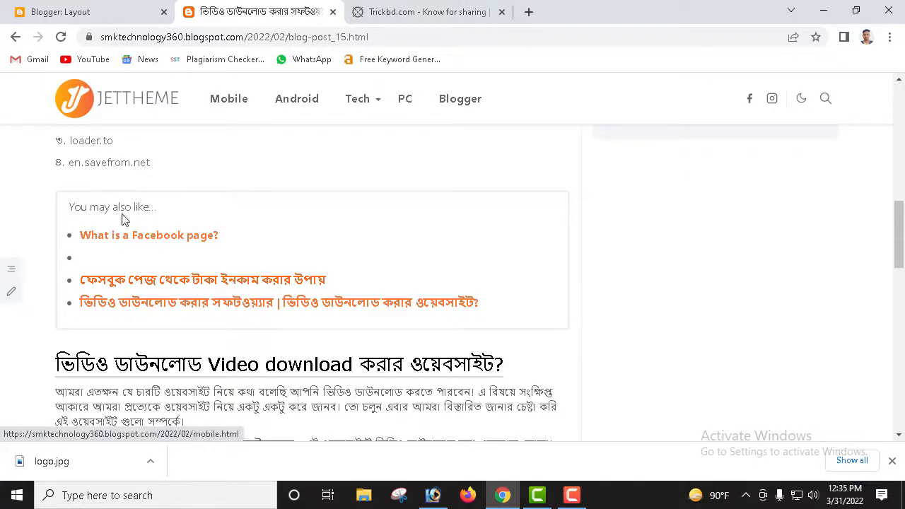
Step: On the Layout page, save the After Blog #Advertisement gadget with Show this widget still off
left_click(97, 11)
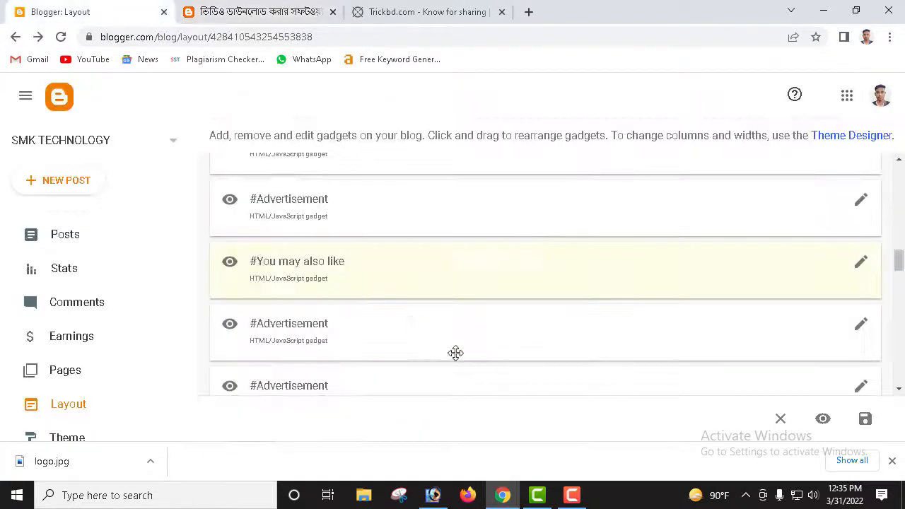
scroll(343, 325, "down", 4)
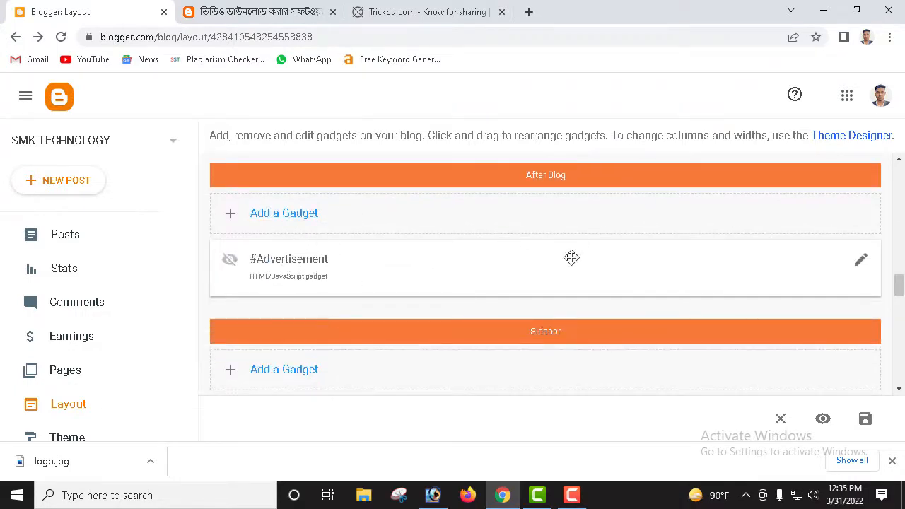
left_click(862, 264)
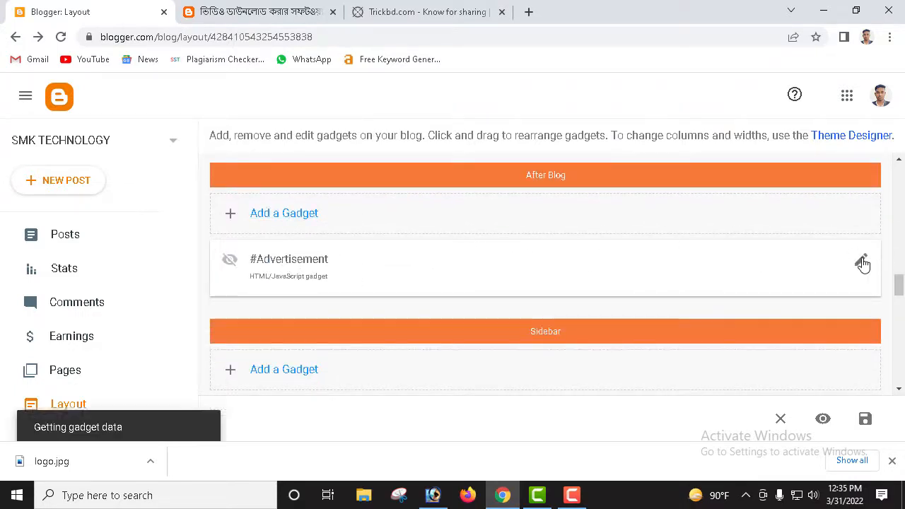
scroll(295, 282, "down", 1)
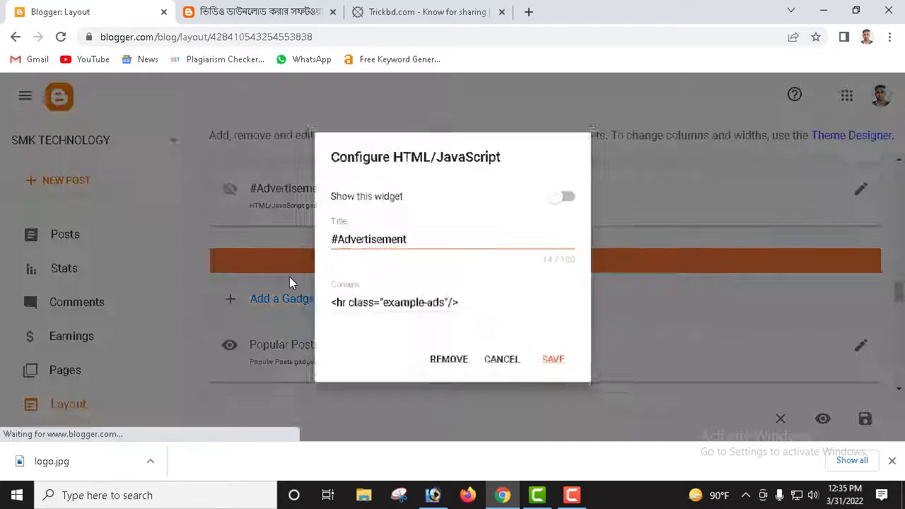
left_click(566, 198)
left_click(568, 201)
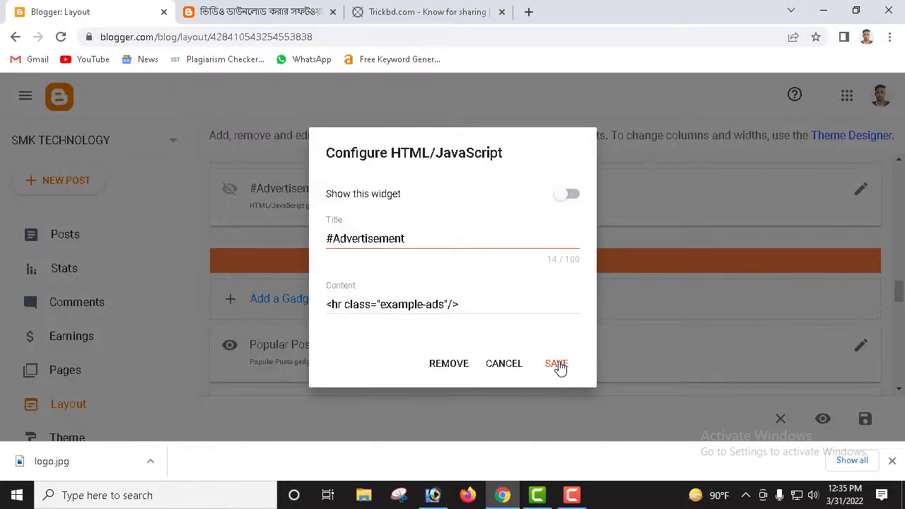
left_click(558, 364)
scroll(560, 356, "down", 2)
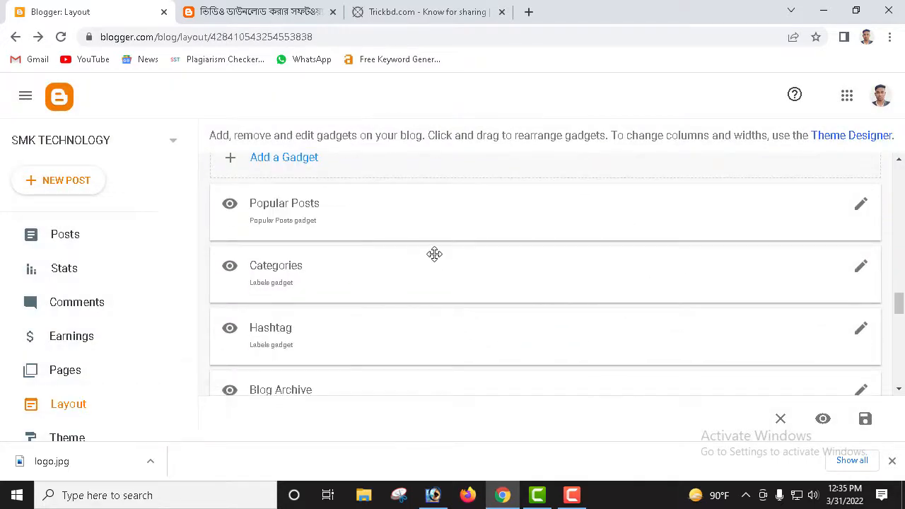
scroll(443, 265, "down", 1)
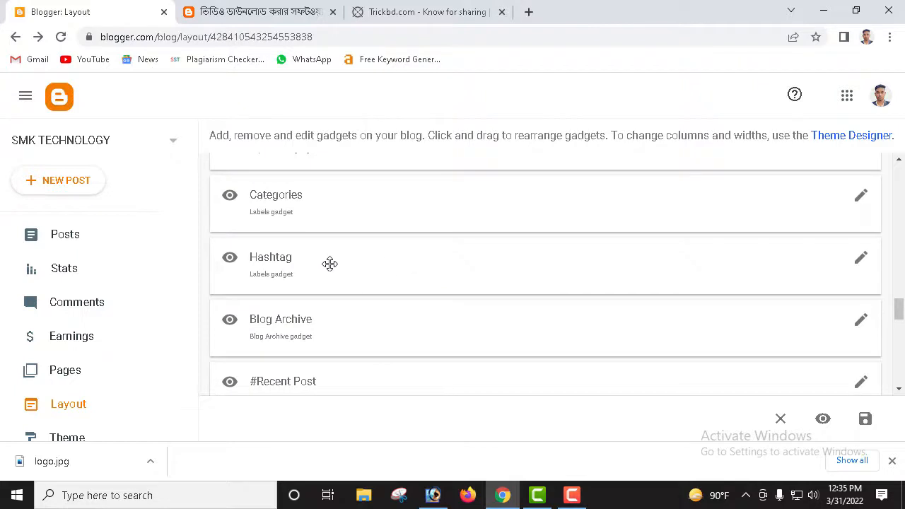
Step: Save the Categories gadget with all labels still shown
scroll(321, 223, "up", 1)
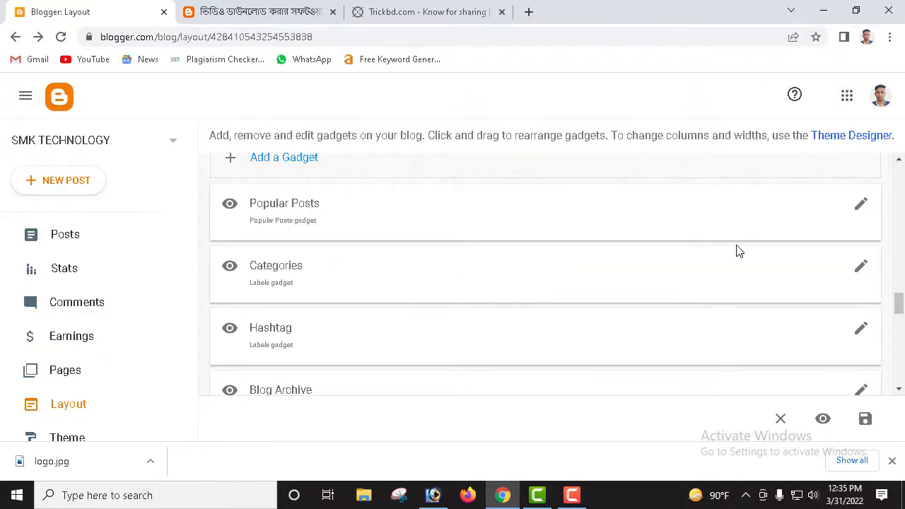
left_click(862, 271)
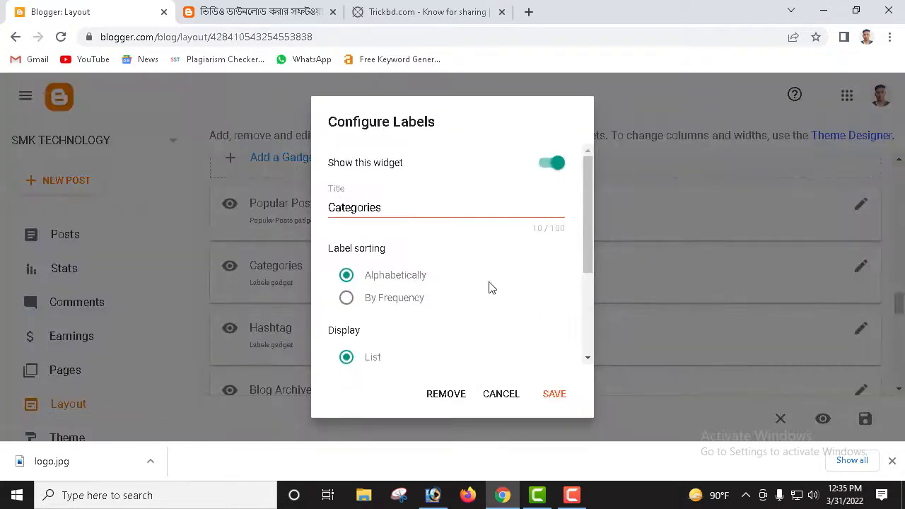
scroll(417, 233, "down", 2)
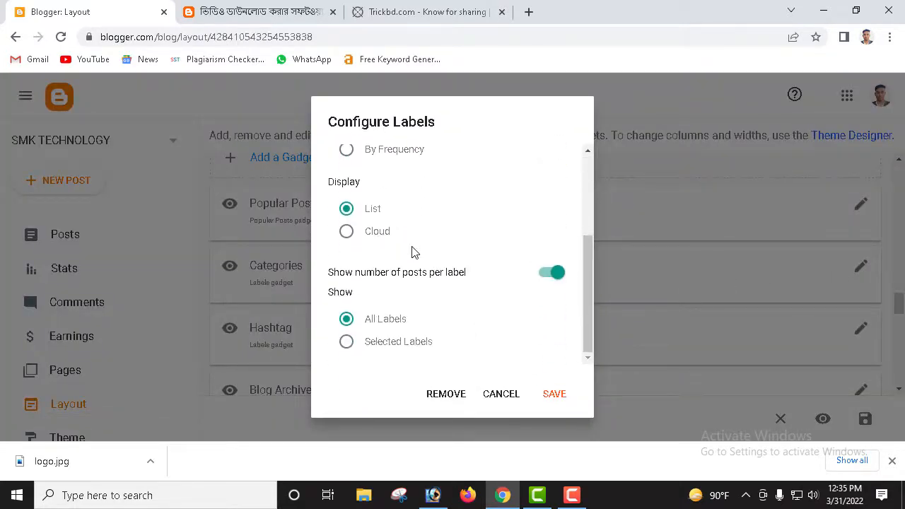
left_click(416, 344)
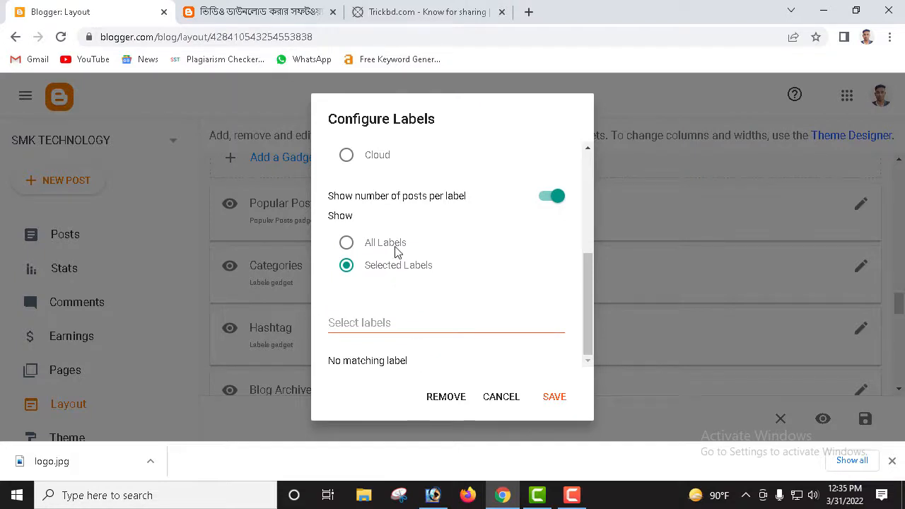
left_click(396, 249)
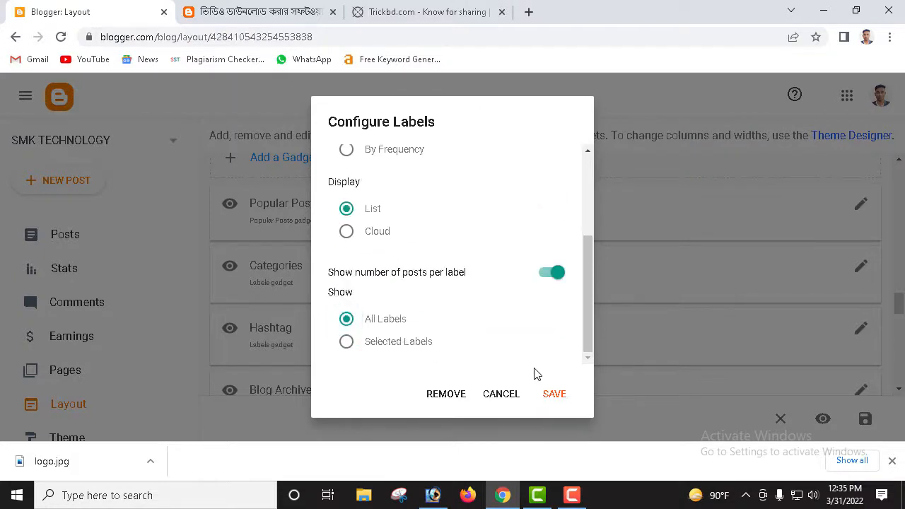
left_click(559, 398)
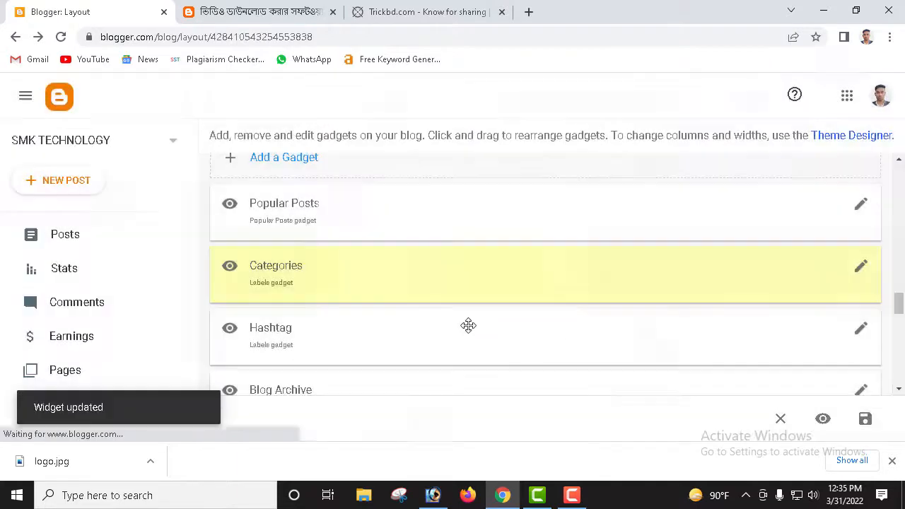
scroll(462, 320, "down", 1)
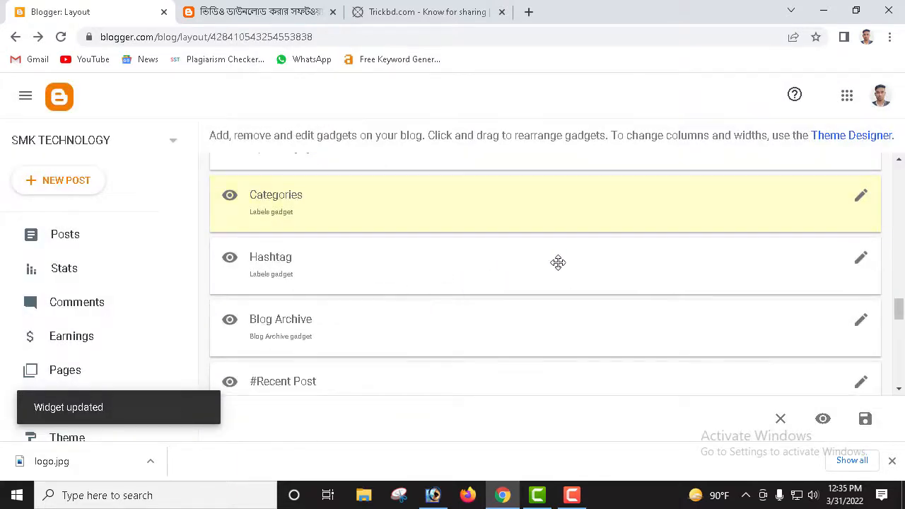
Step: Turn off Show this widget for the Hashtag gadget and save it
left_click(863, 266)
scroll(479, 238, "down", 2)
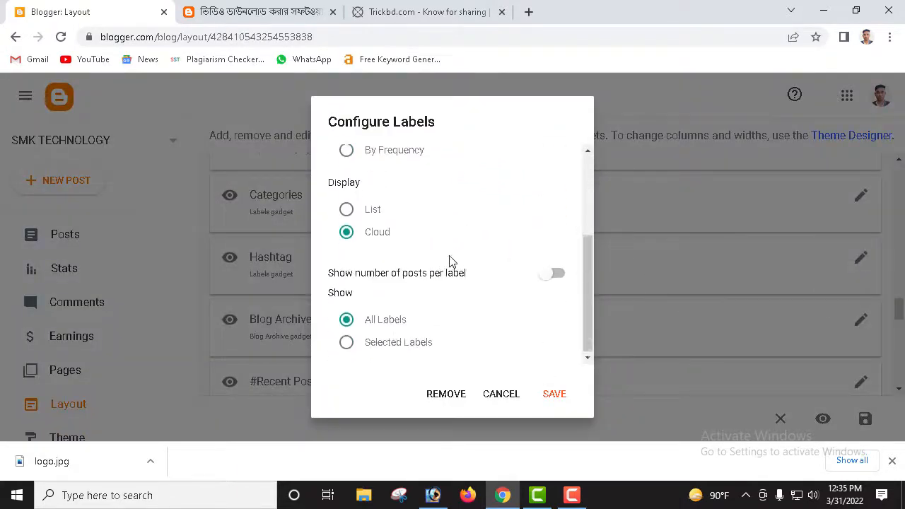
scroll(438, 322, "up", 3)
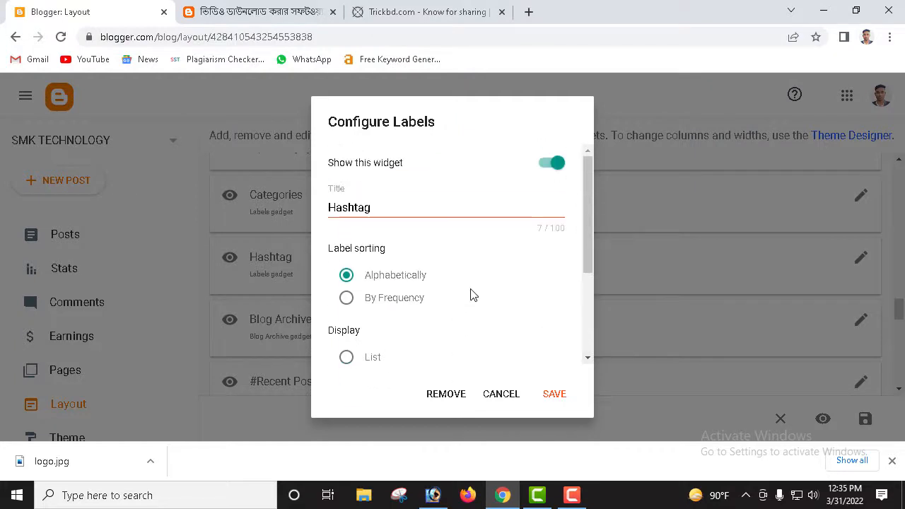
left_click(556, 164)
left_click(555, 394)
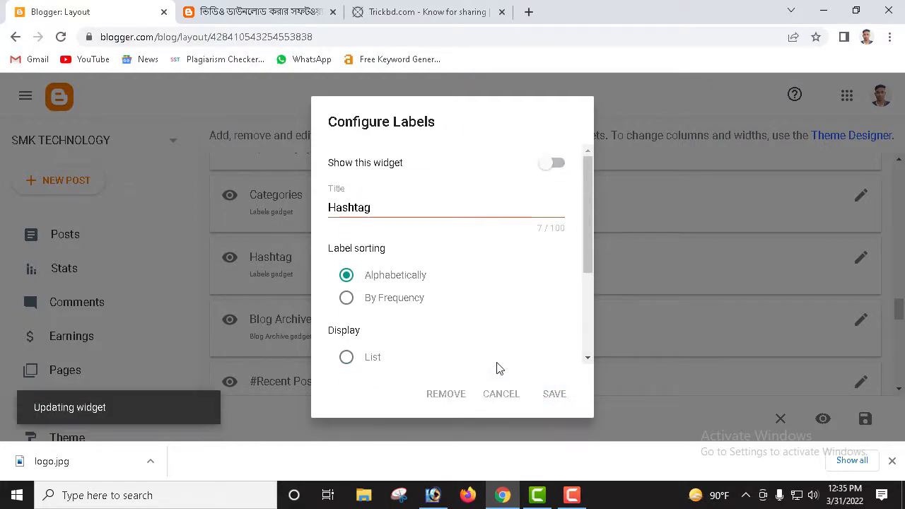
scroll(455, 359, "down", 2)
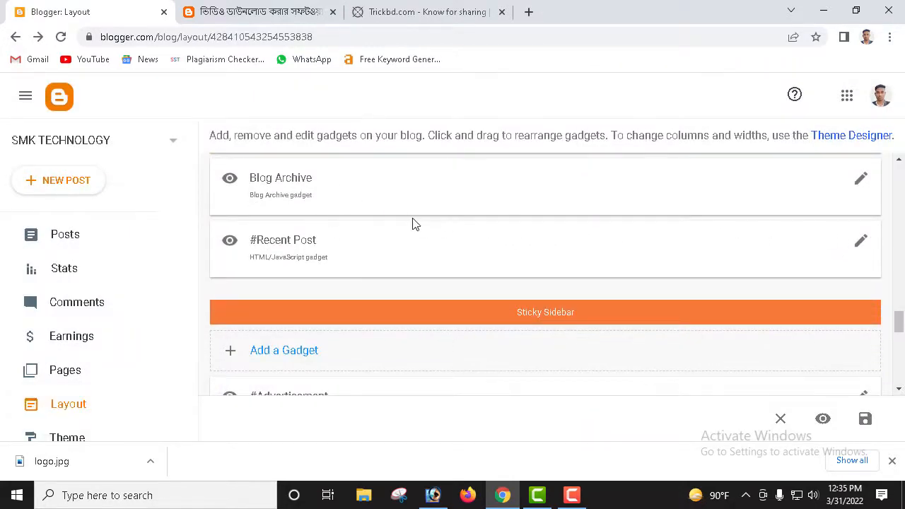
scroll(414, 222, "up", 1)
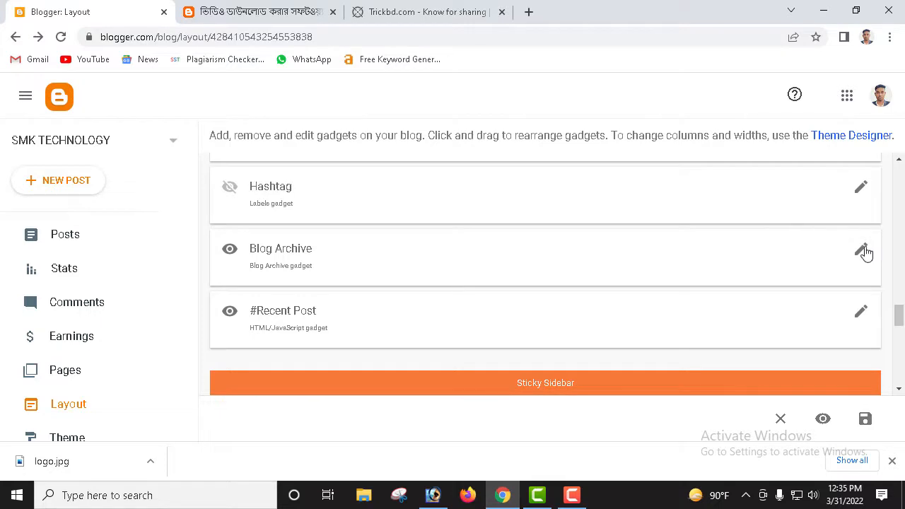
scroll(845, 247, "up", 2)
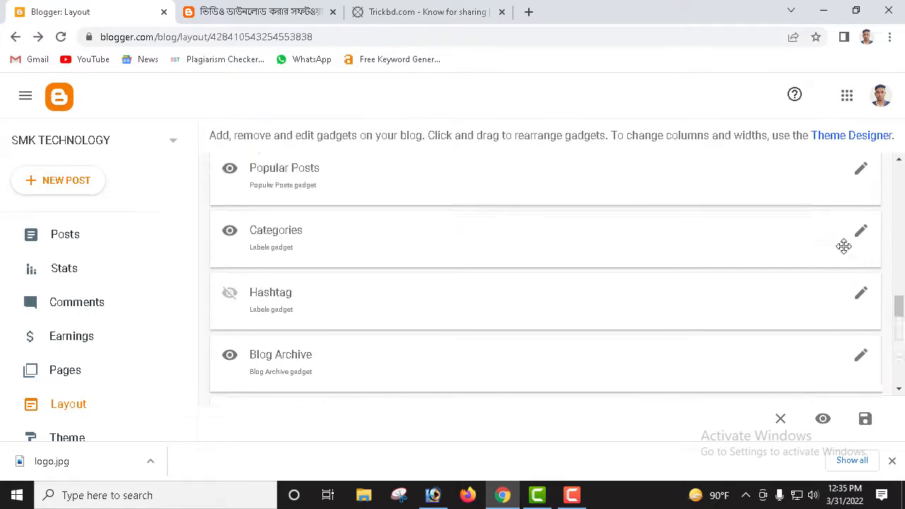
scroll(843, 249, "down", 1)
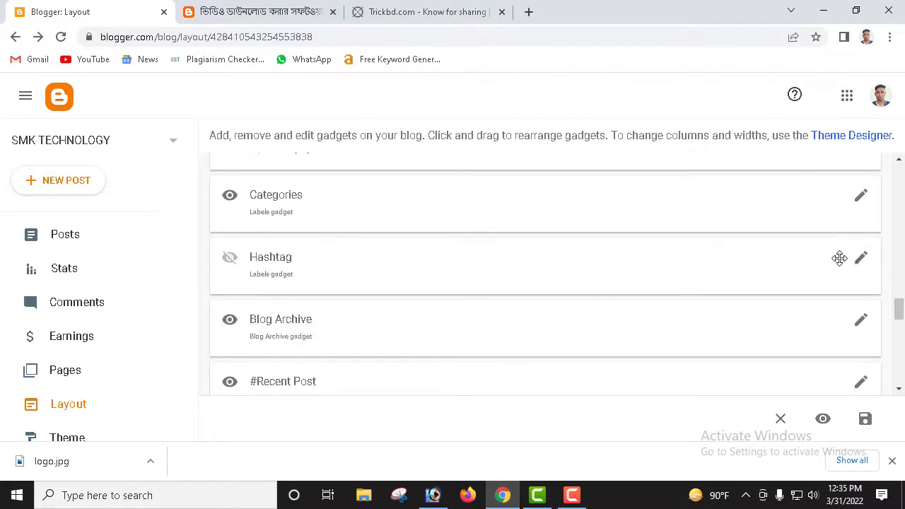
scroll(839, 259, "down", 1)
scroll(402, 234, "down", 2)
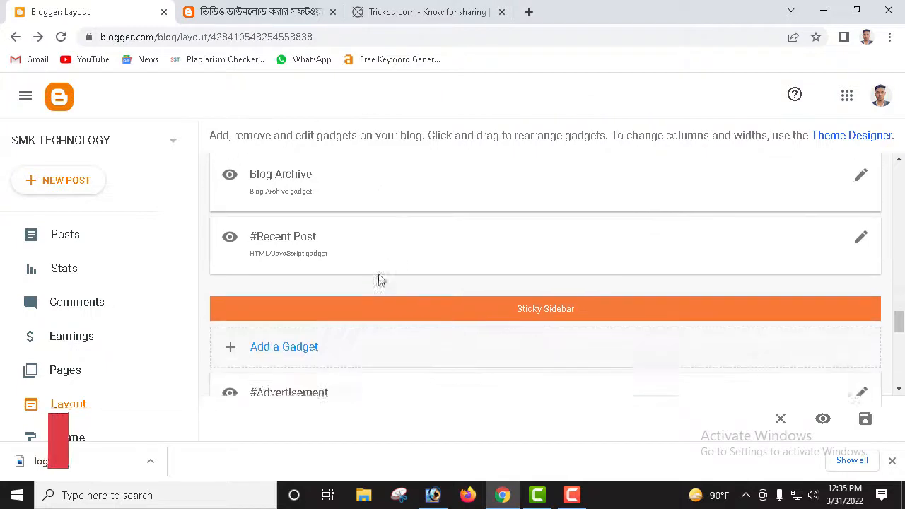
scroll(633, 245, "down", 1)
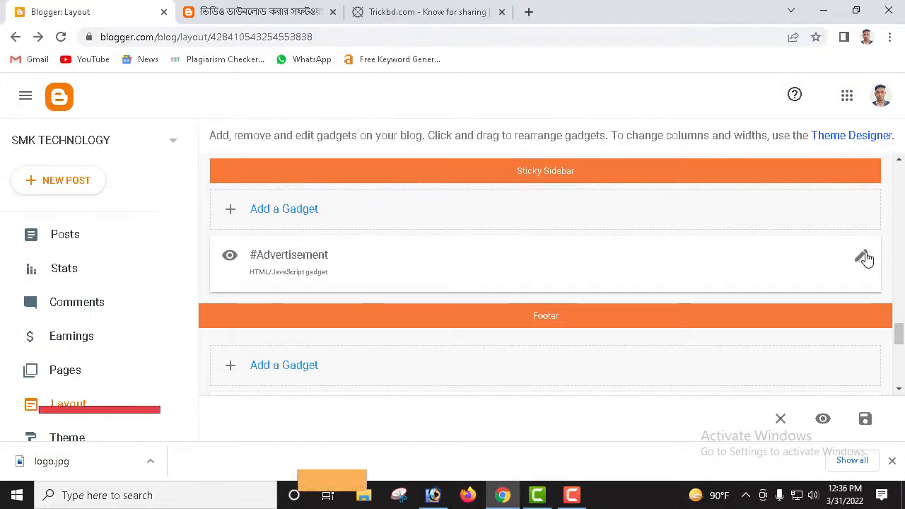
scroll(634, 265, "down", 2)
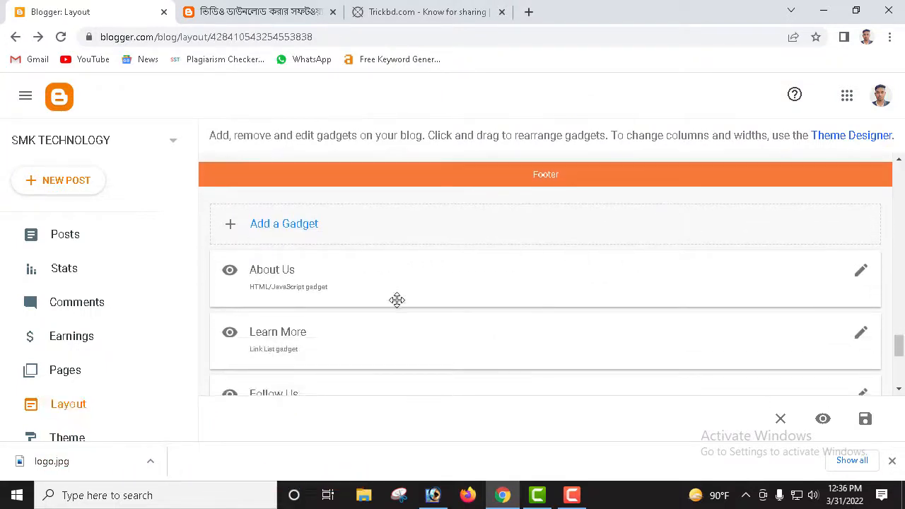
left_click(266, 7)
scroll(424, 283, "down", 10)
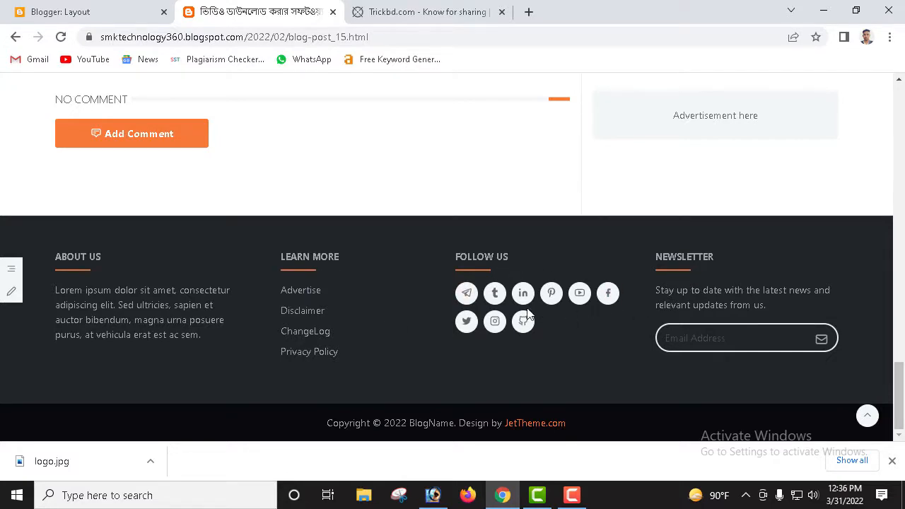
left_click(113, 10)
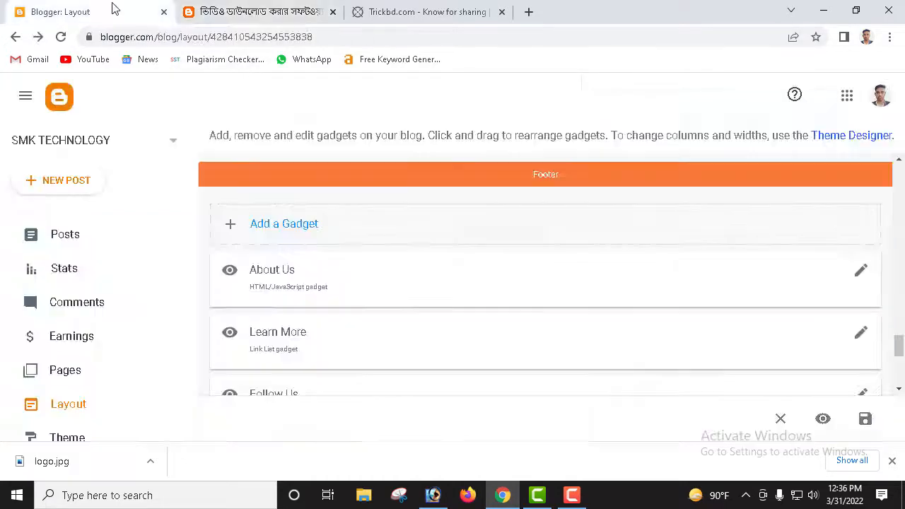
left_click(862, 275)
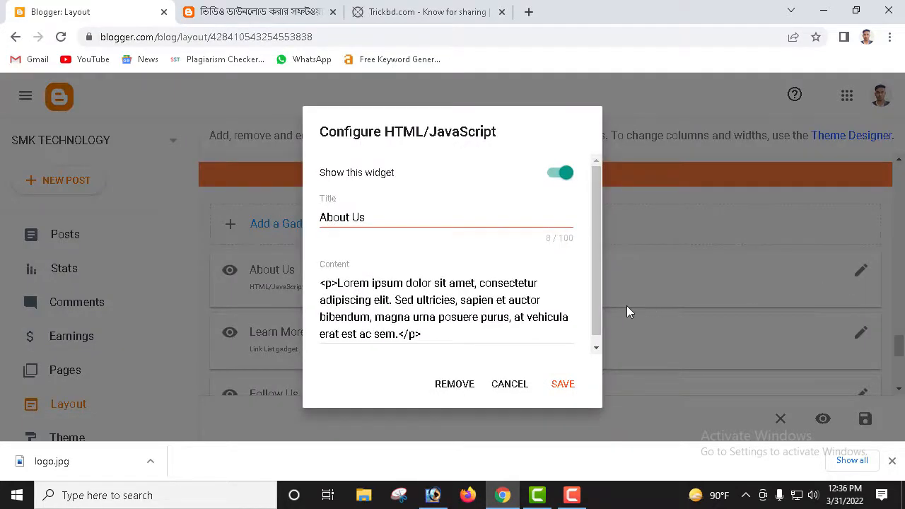
Step: Save the About Us gadget with its content unchanged
scroll(468, 268, "down", 1)
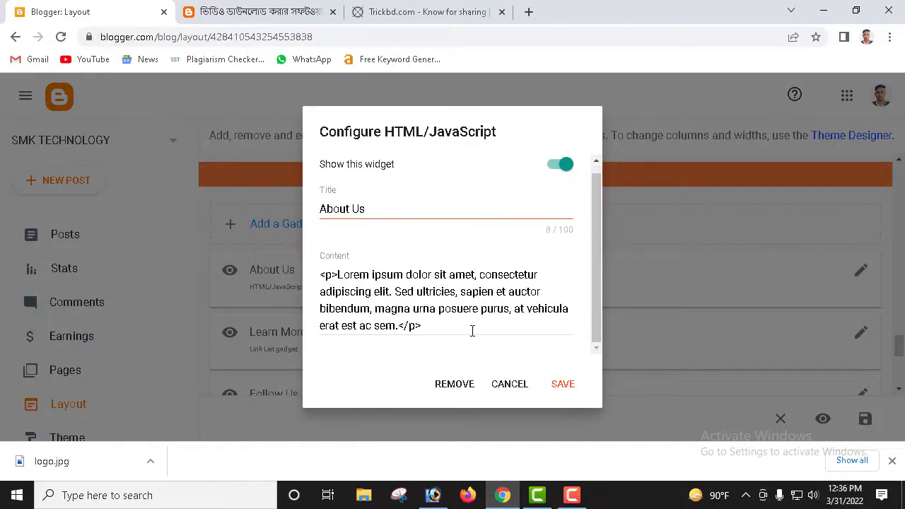
left_click(427, 322)
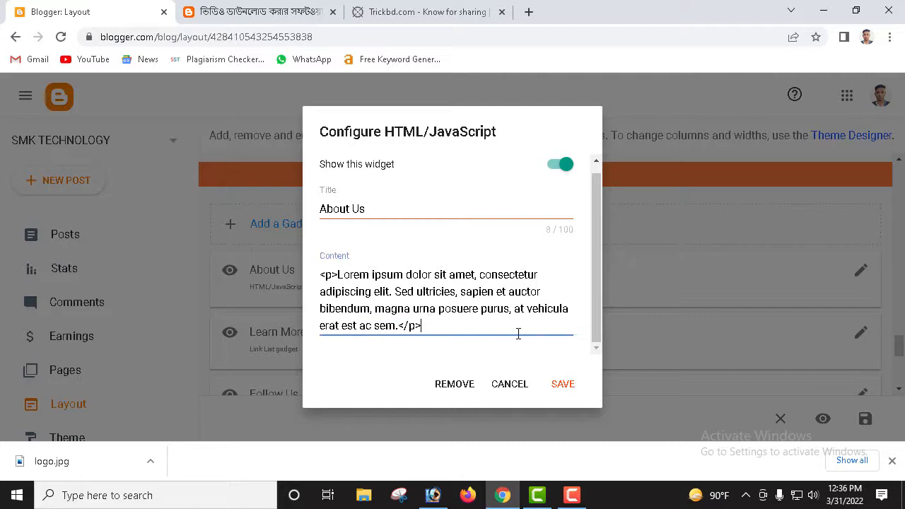
left_click(563, 393)
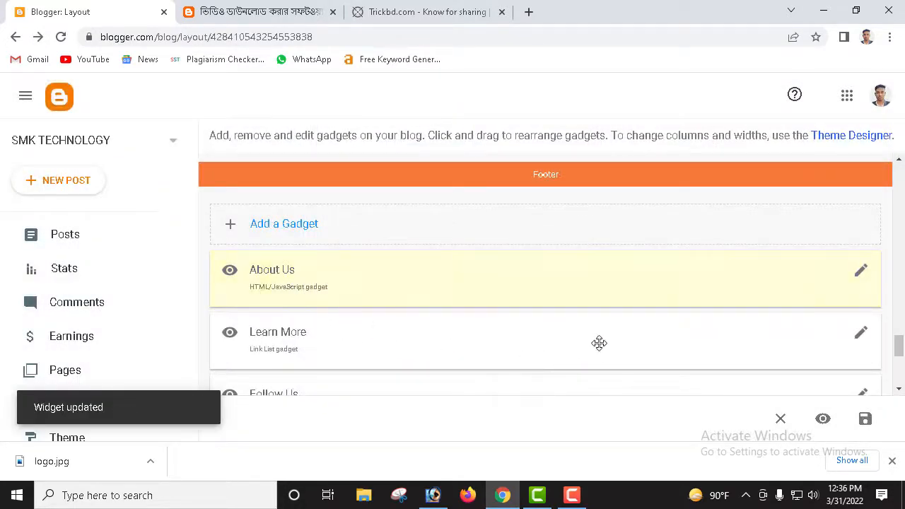
Step: Delete ChangeLog, Disclaimer and Advertise from Learn More and save the list
left_click(861, 337)
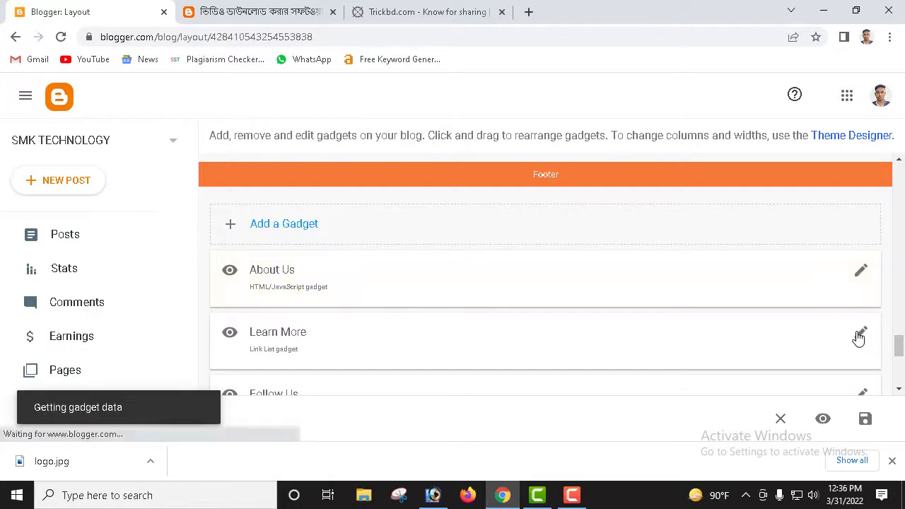
scroll(401, 261, "down", 5)
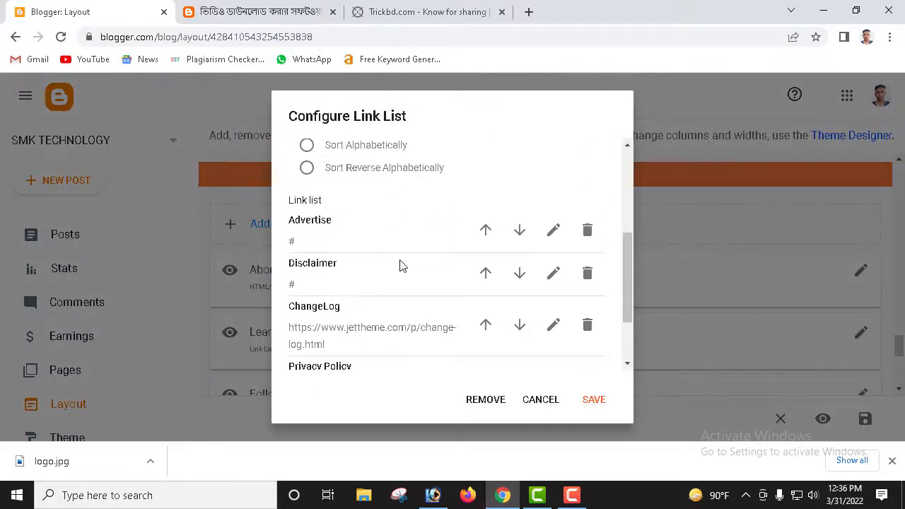
scroll(401, 265, "down", 3)
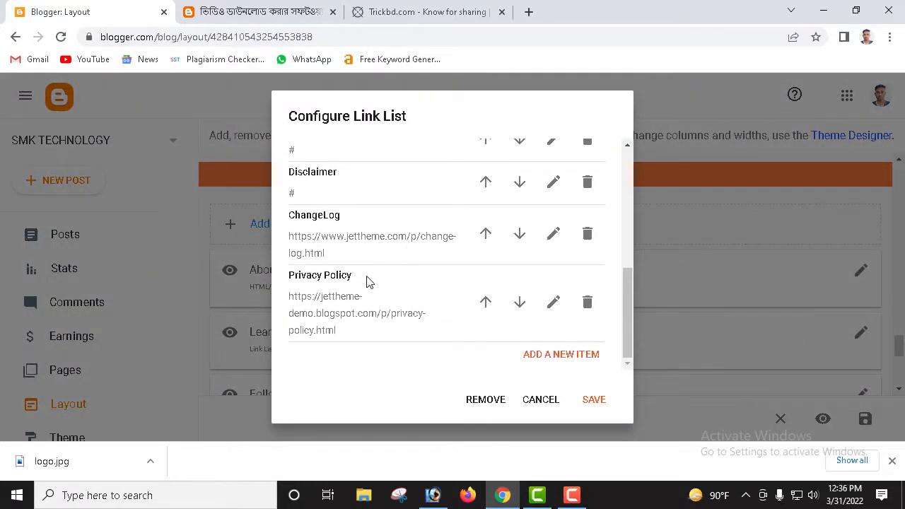
left_click(588, 236)
scroll(462, 238, "up", 2)
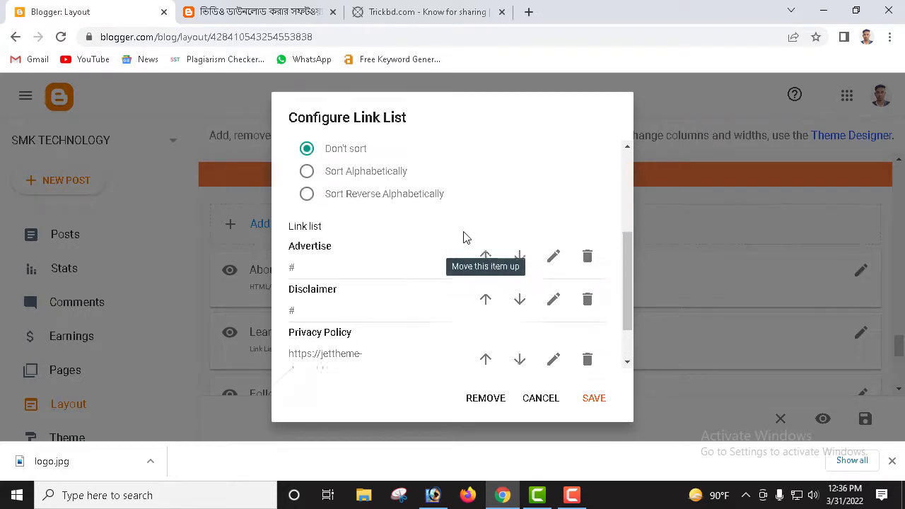
left_click(589, 311)
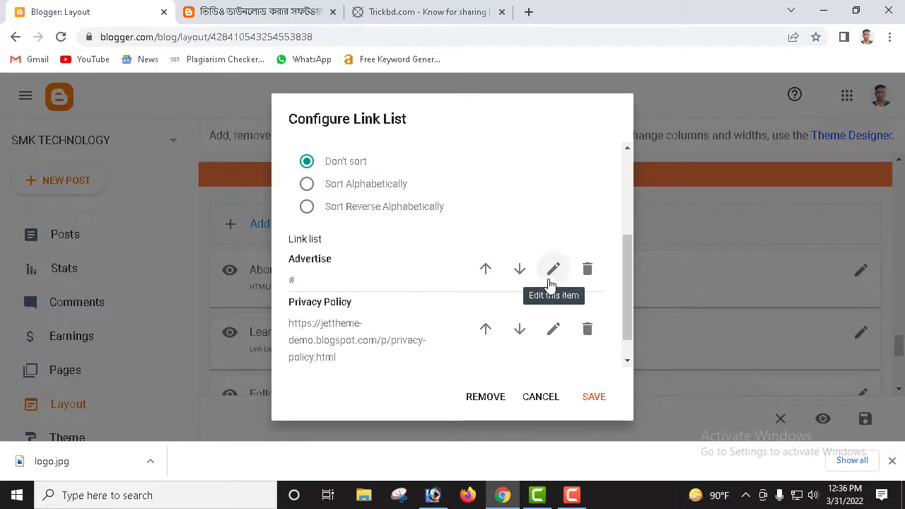
left_click(588, 272)
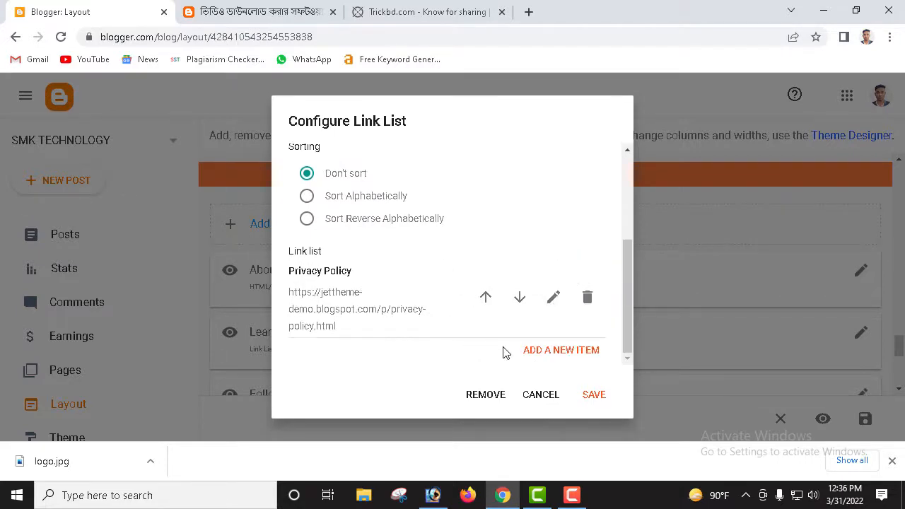
left_click(594, 395)
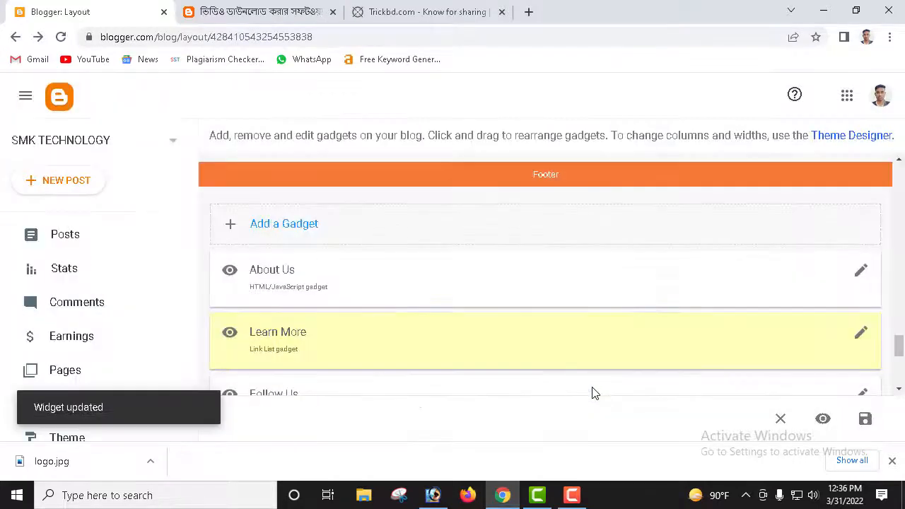
scroll(621, 309, "down", 1)
scroll(621, 309, "down", 1)
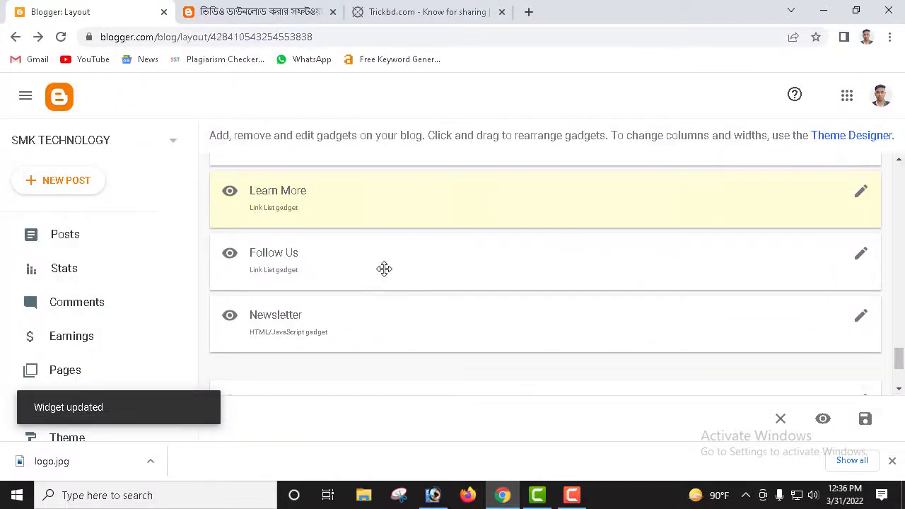
Step: Delete the github link from the Follow Us link list
left_click(862, 259)
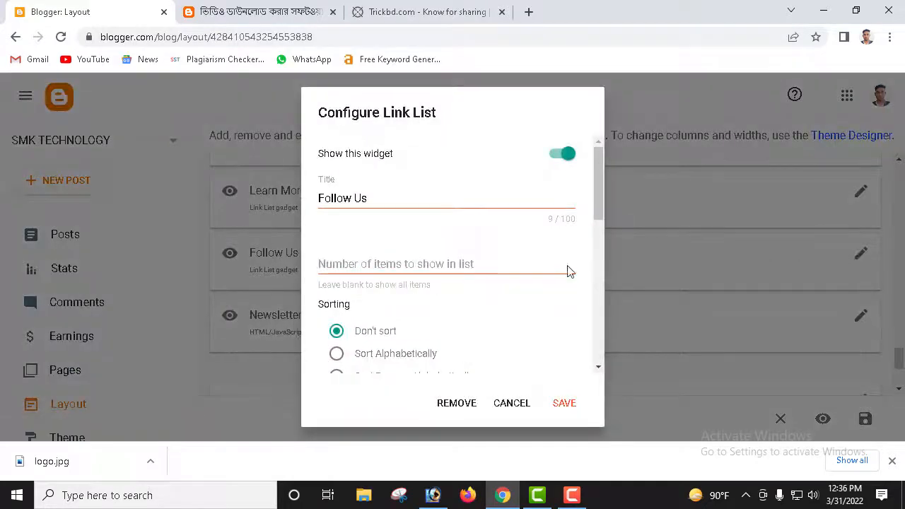
scroll(495, 283, "down", 2)
scroll(425, 283, "down", 1)
scroll(410, 258, "down", 3)
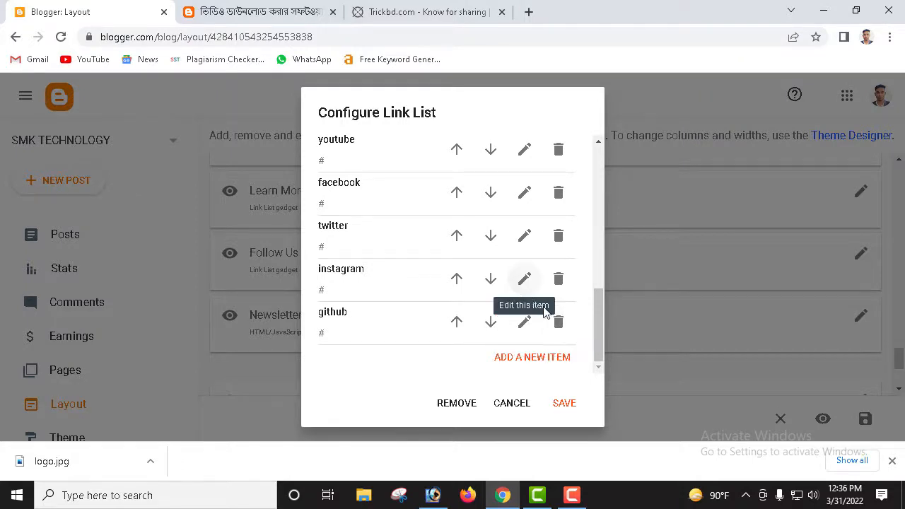
left_click(559, 322)
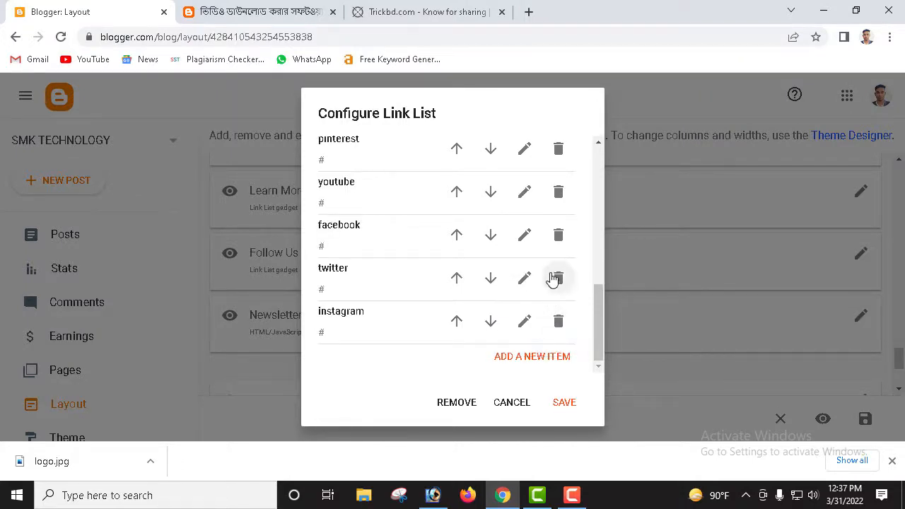
scroll(403, 210, "up", 1)
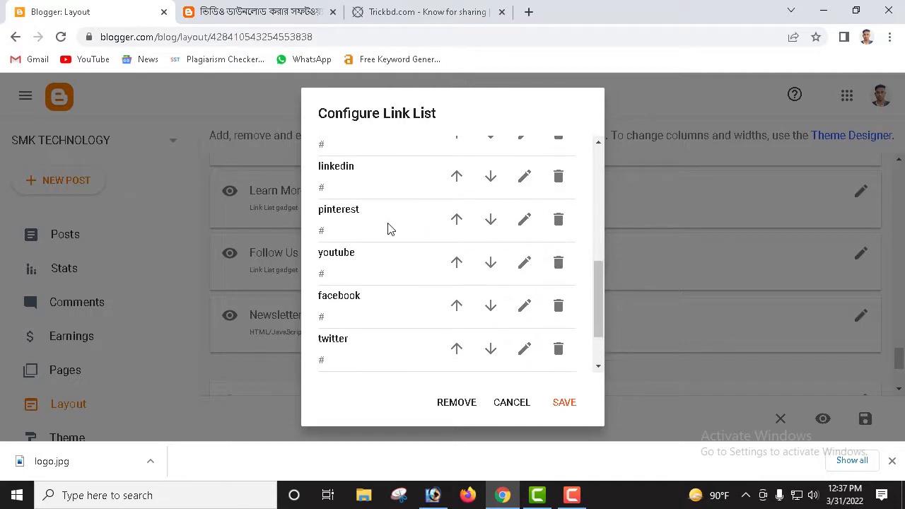
scroll(397, 230, "up", 1)
Step: Delete the pinterest, linkedin and tumblr links and save the Follow Us list
left_click(564, 296)
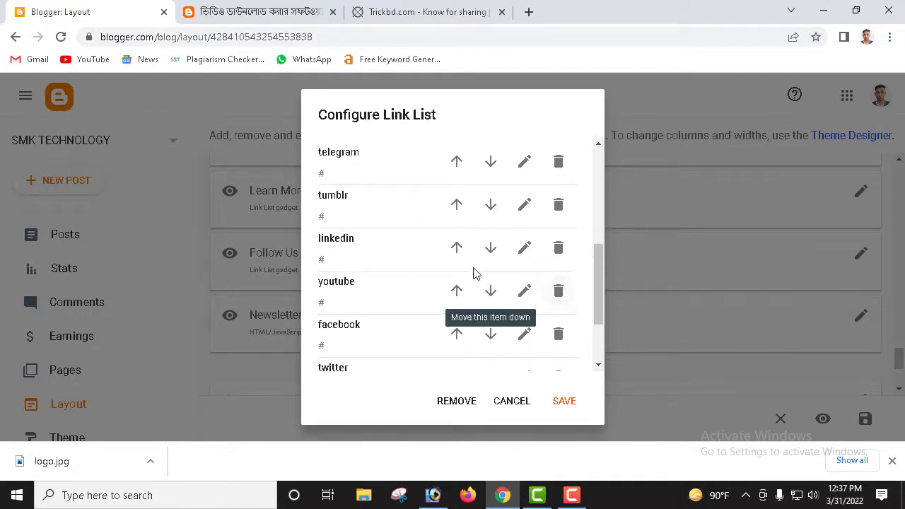
left_click(559, 247)
scroll(453, 251, "up", 2)
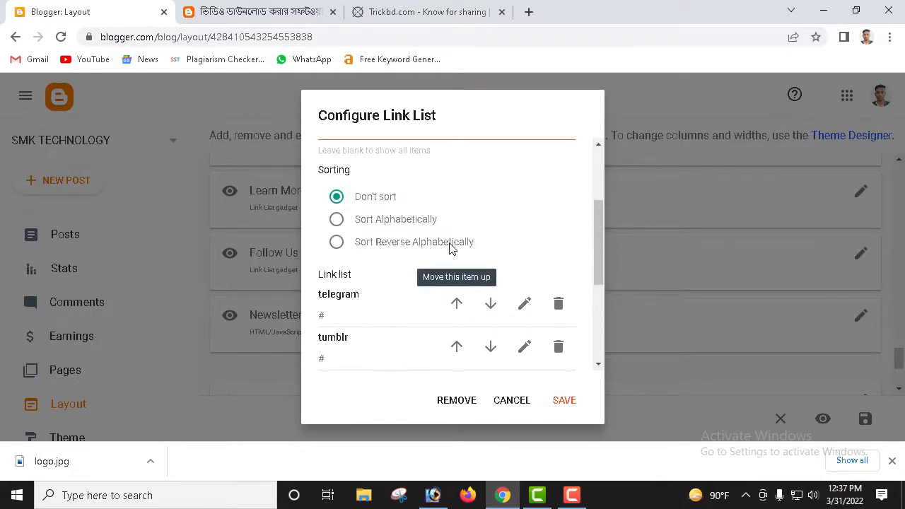
scroll(467, 296, "down", 1)
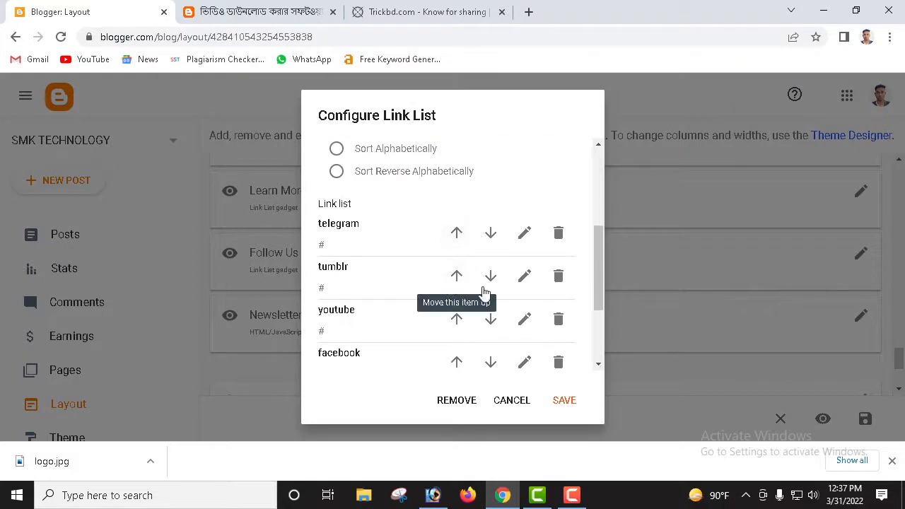
left_click(559, 276)
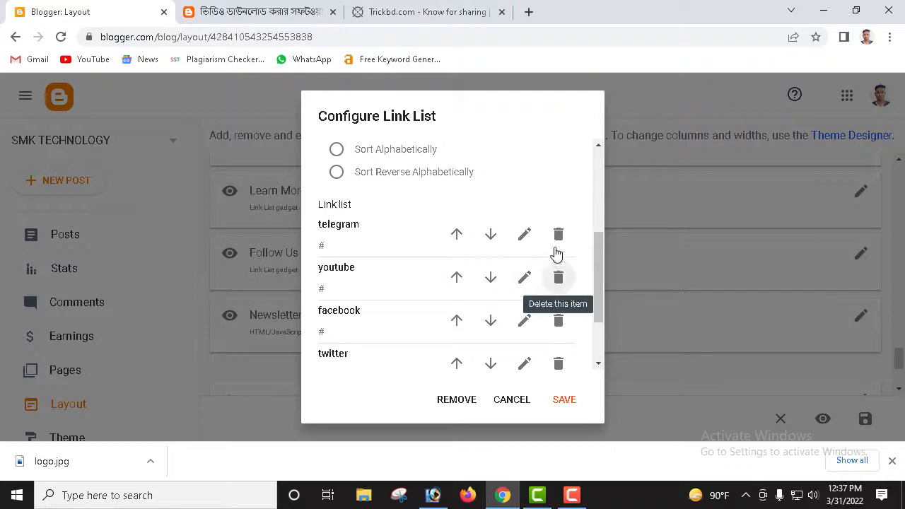
scroll(370, 238, "down", 2)
scroll(382, 247, "up", 1)
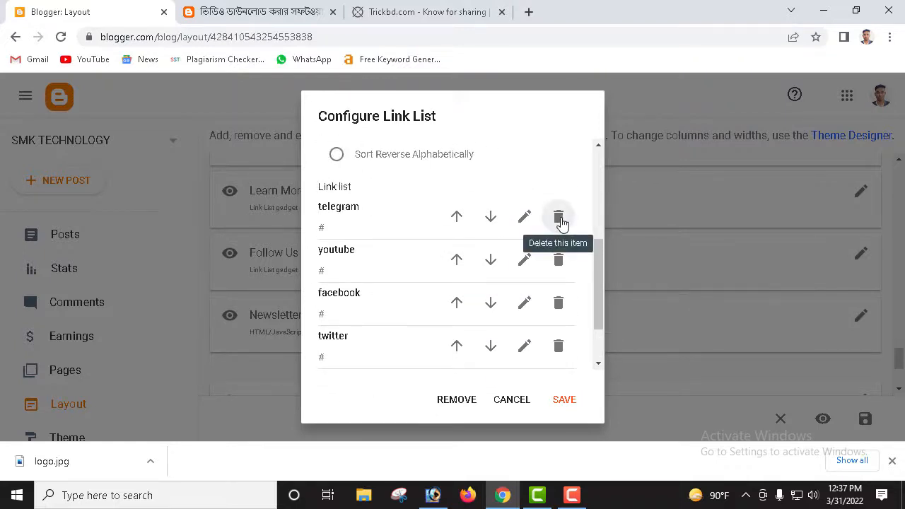
scroll(460, 303, "down", 2)
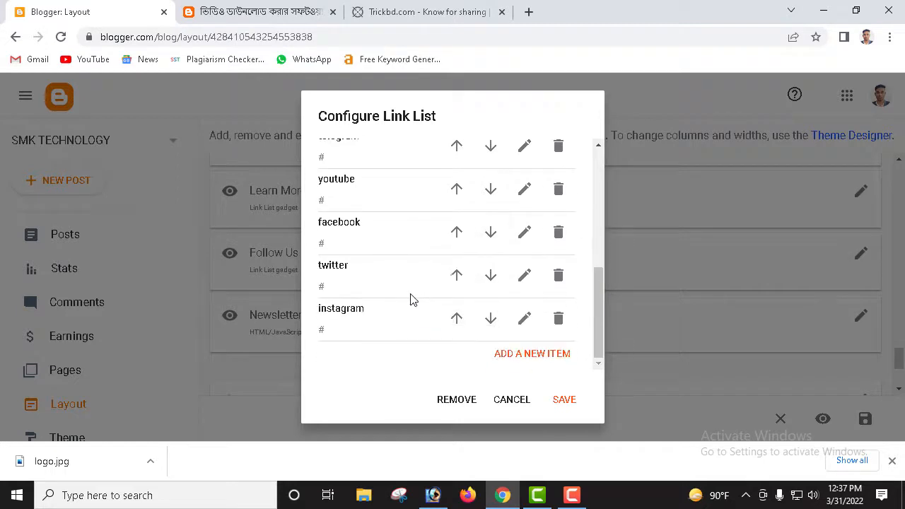
left_click(570, 403)
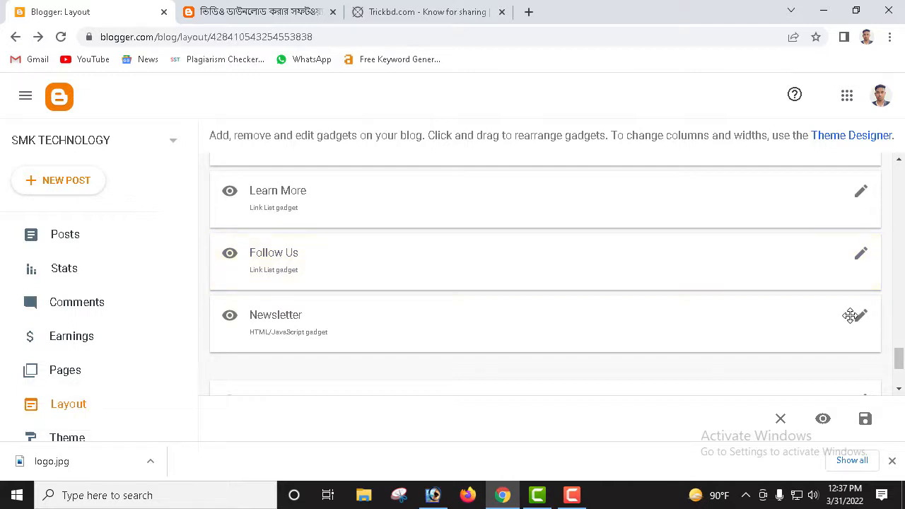
Step: Turn off Show this widget for the Newsletter gadget and save it
left_click(861, 318)
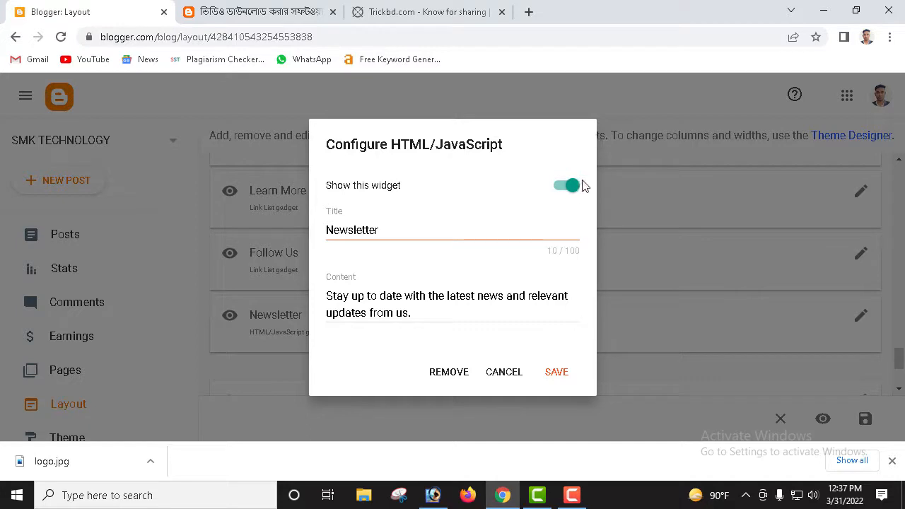
left_click(569, 193)
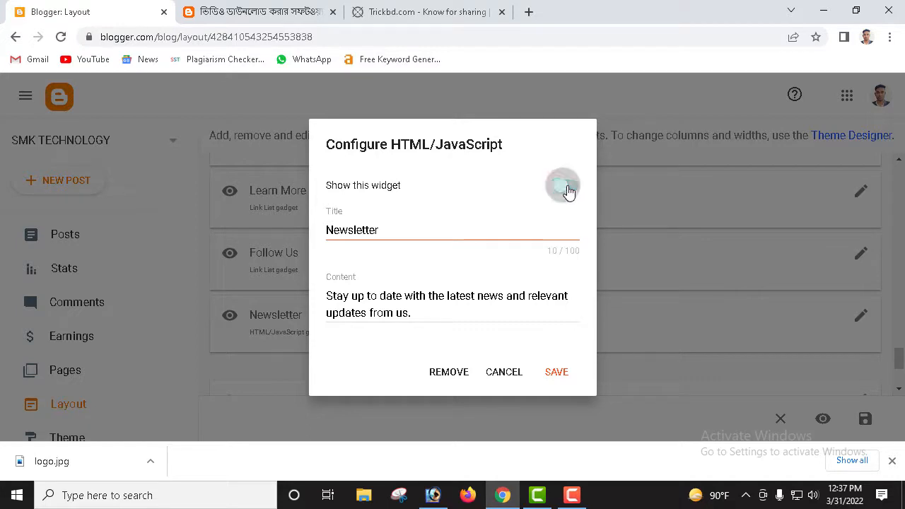
left_click(556, 372)
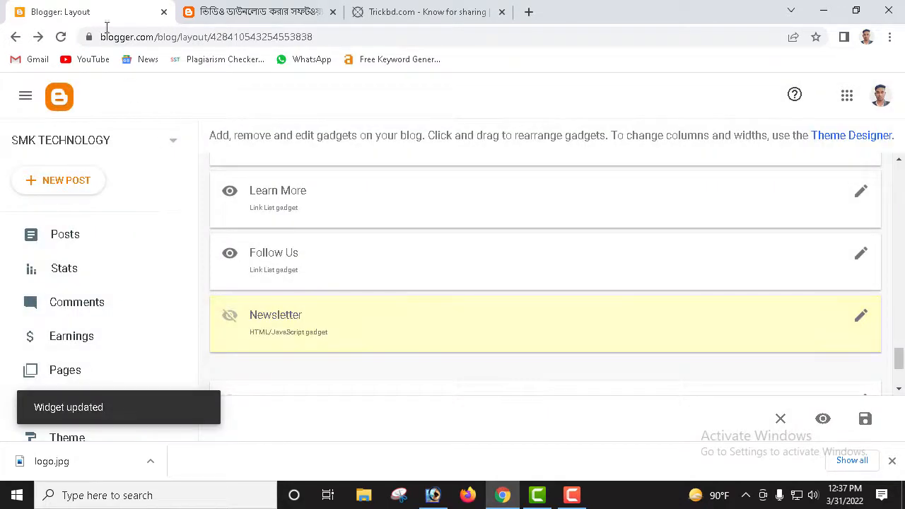
left_click(253, 13)
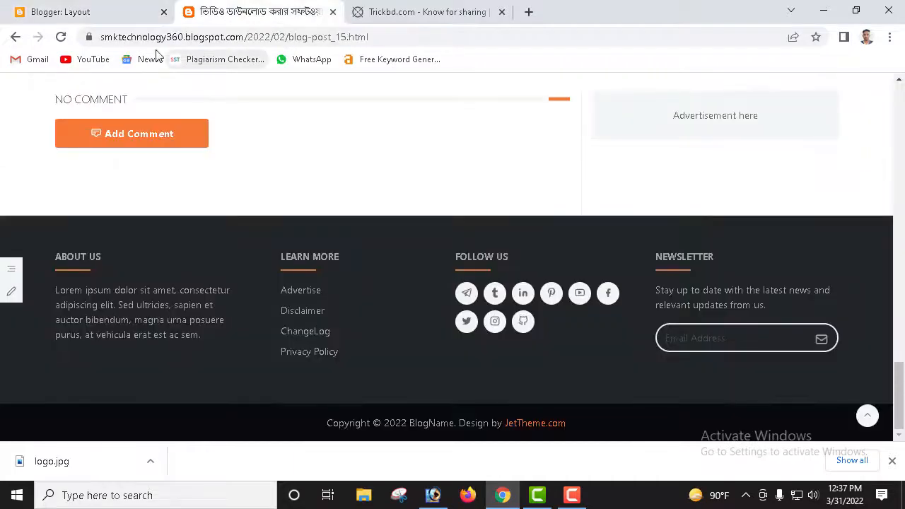
Step: Reload the blog post to check the trimmed footer, then open a new browser tab
left_click(62, 37)
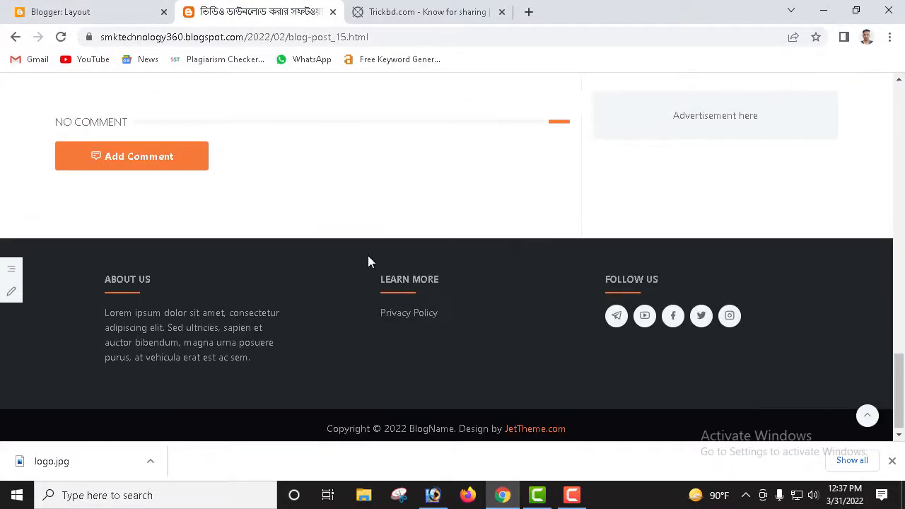
scroll(620, 338, "down", 1)
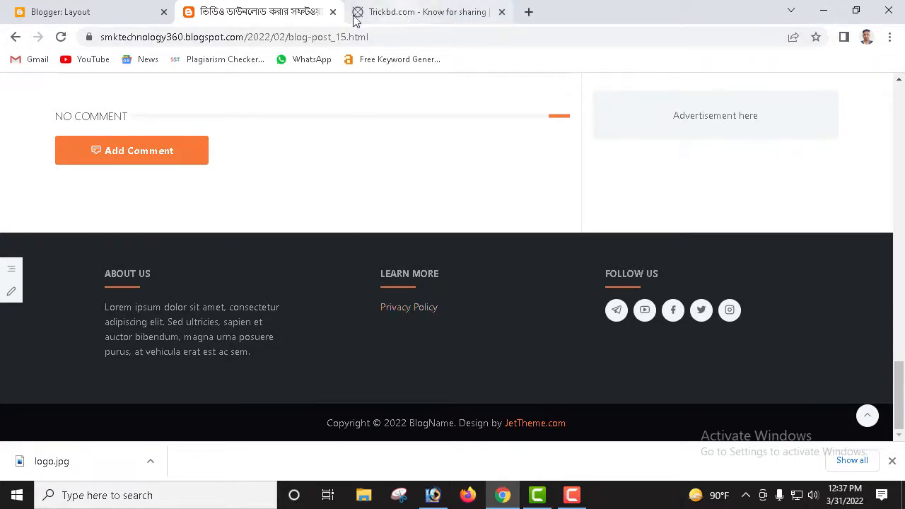
left_click(529, 12)
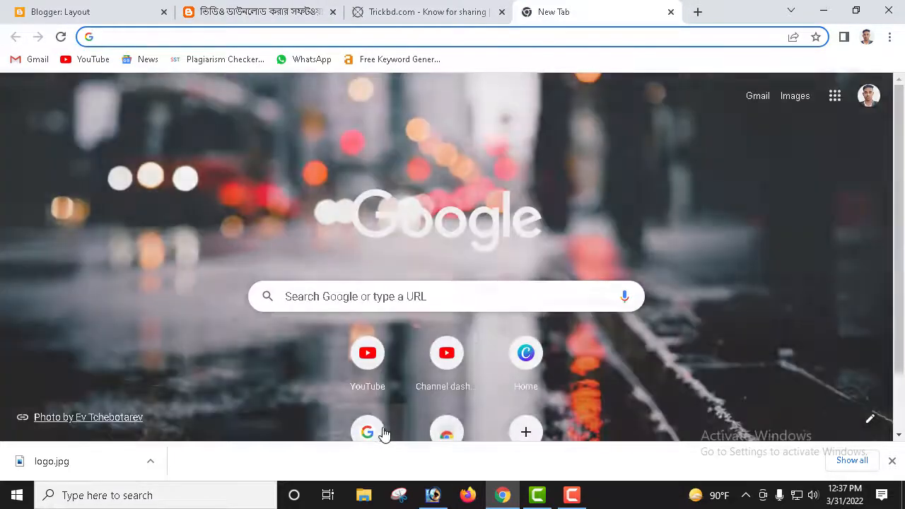
Step: Search Google for 'privacy policy generator' and open privacypolicygenerator.info
left_click(383, 430)
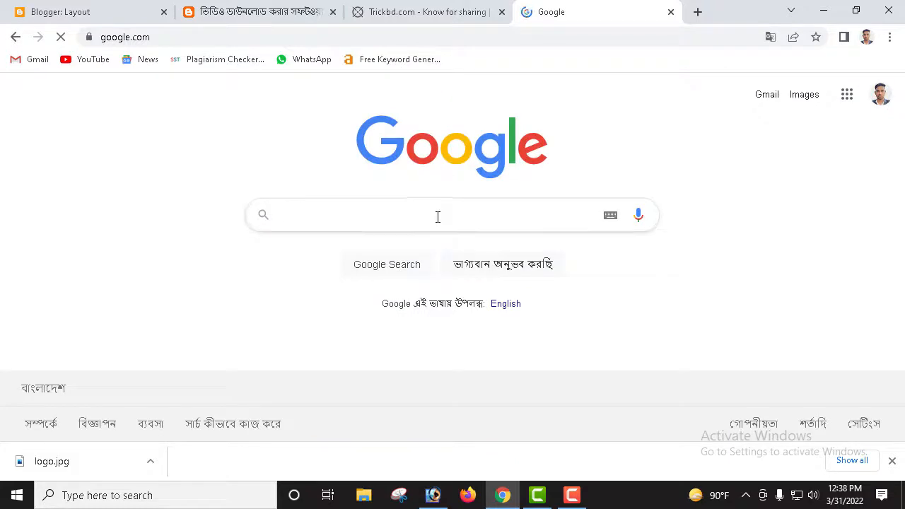
left_click(438, 217)
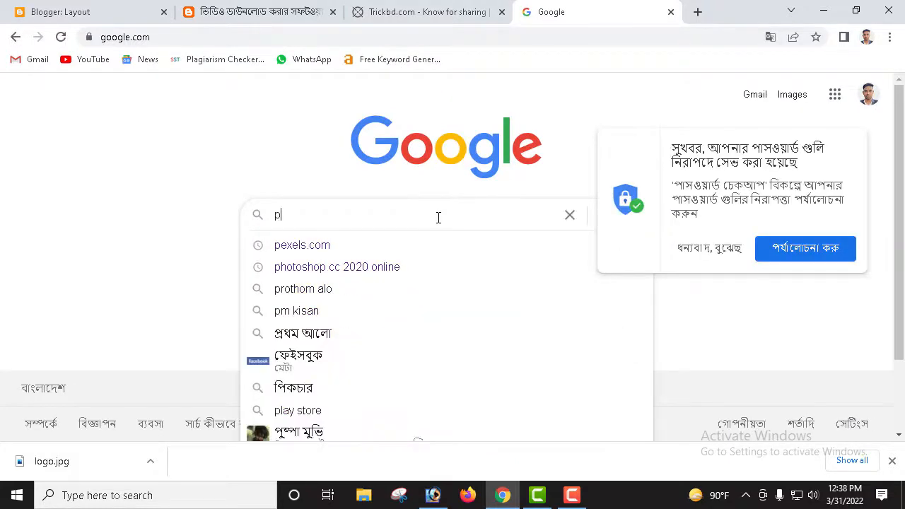
type("pry")
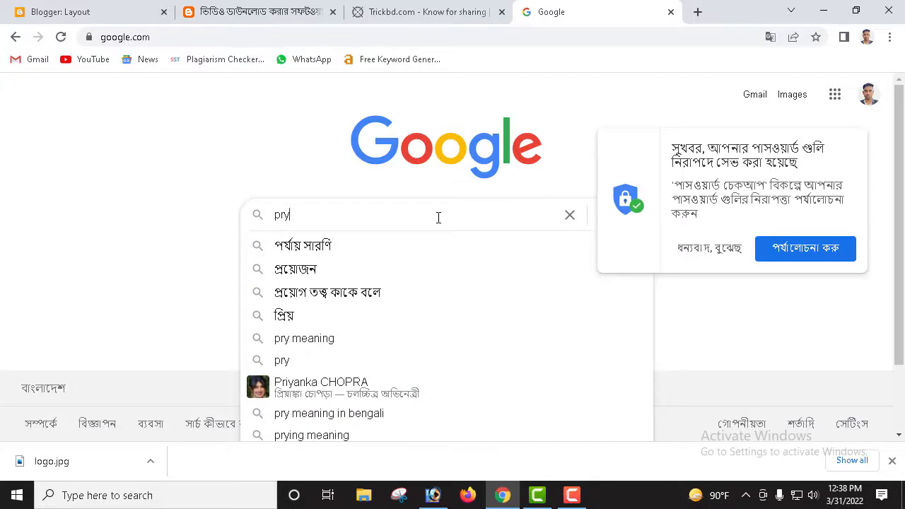
type("becy")
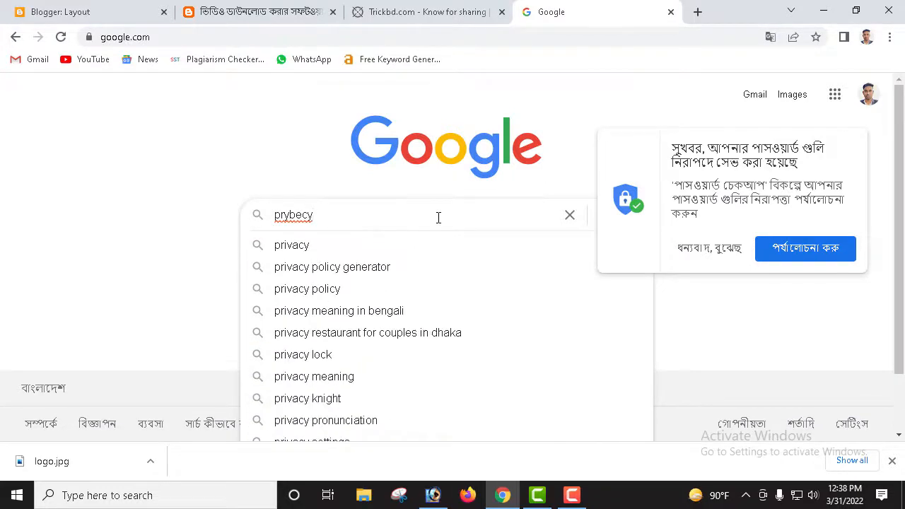
left_click(386, 266)
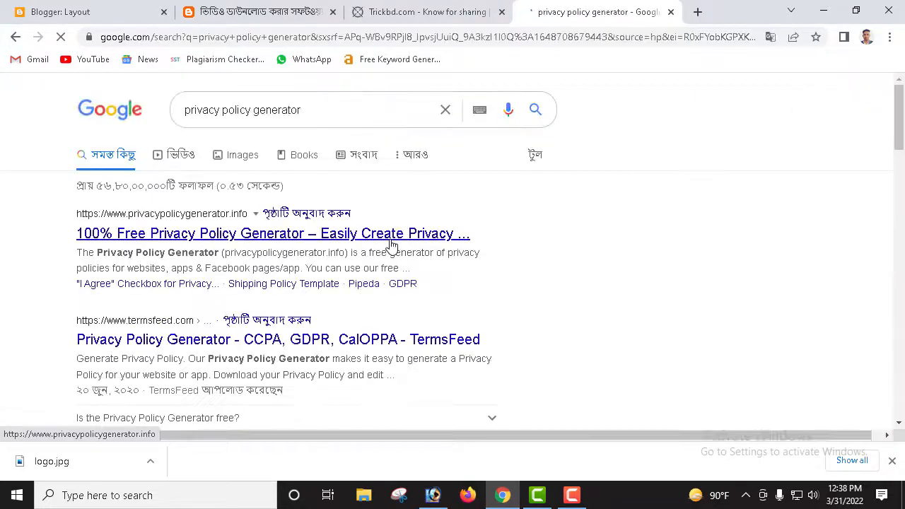
left_click(239, 238)
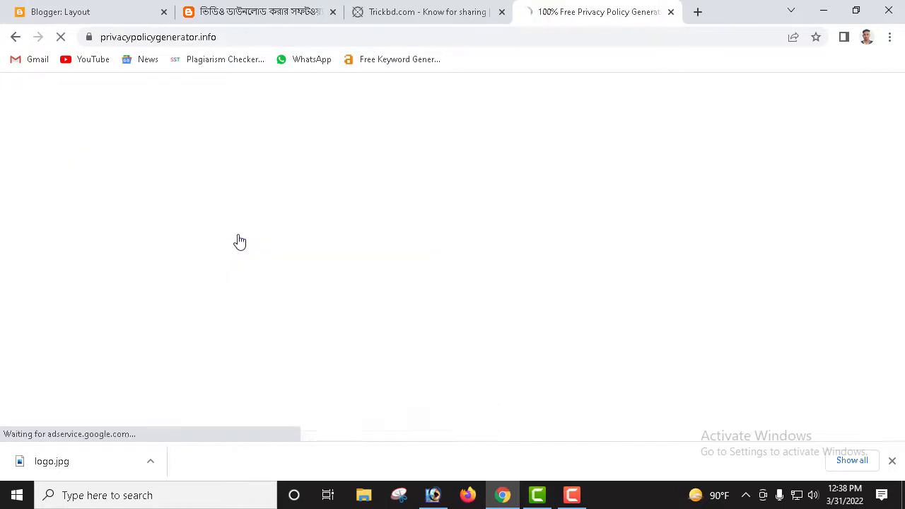
Step: Copy 'smk technology' from Company Name and paste it into the Website Name field
scroll(591, 289, "down", 1)
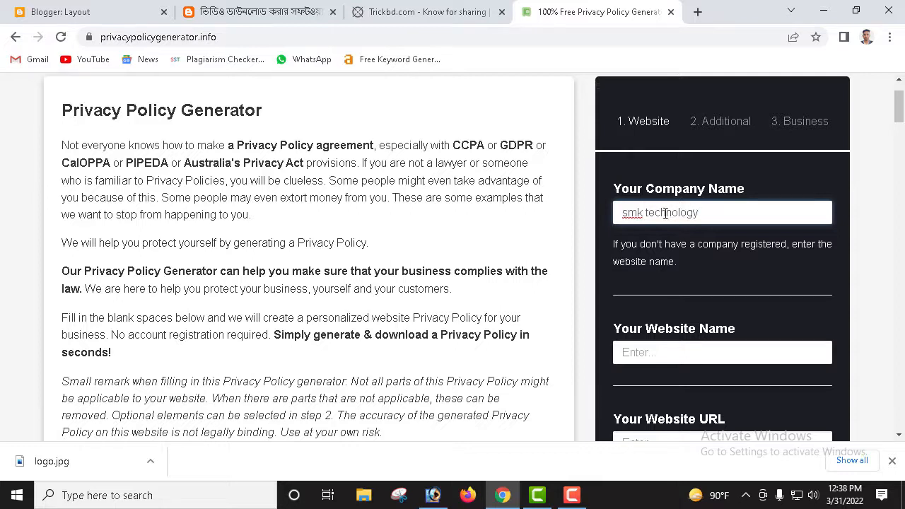
scroll(730, 292, "down", 1)
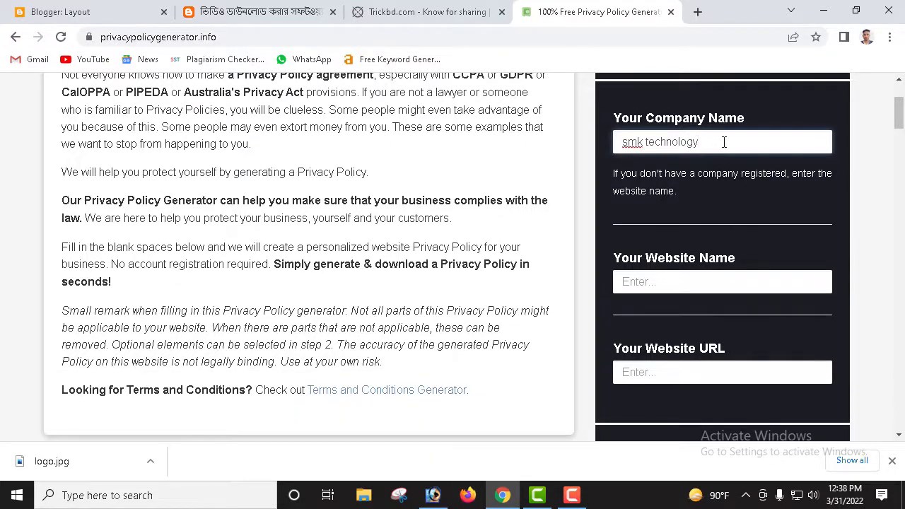
left_click_drag(724, 142, 611, 155)
key("ctrl+c")
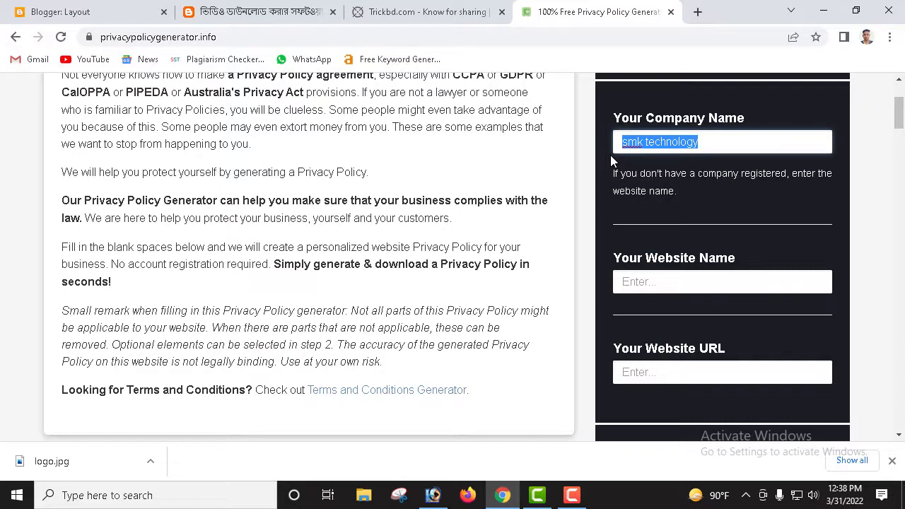
left_click(639, 143)
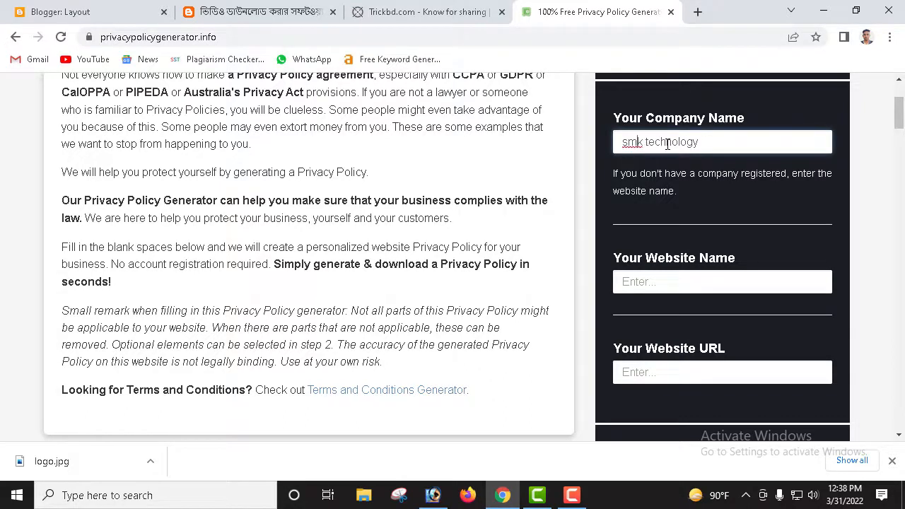
left_click_drag(751, 137, 623, 142)
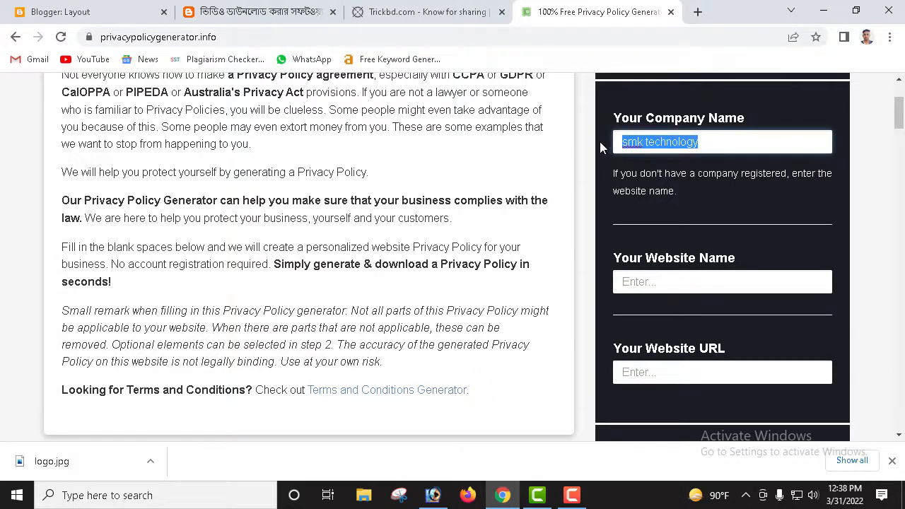
left_click(697, 283)
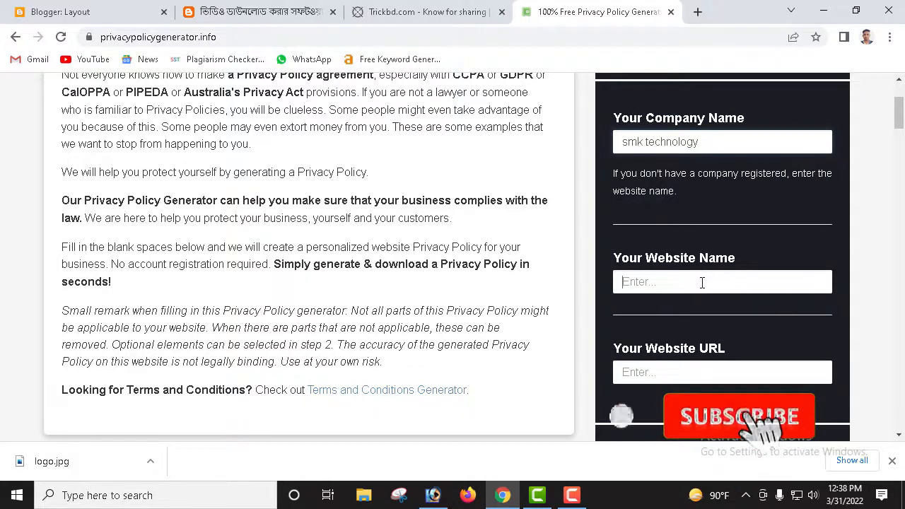
key("ctrl+v")
scroll(695, 285, "down", 2)
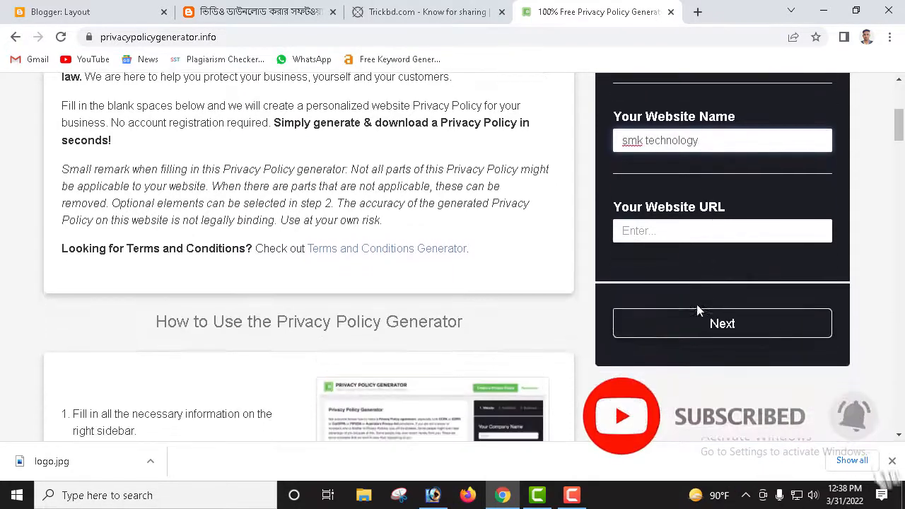
left_click(700, 237)
Step: Paste the blog post's address as the Website URL and continue to step 2 Additional
left_click(239, 11)
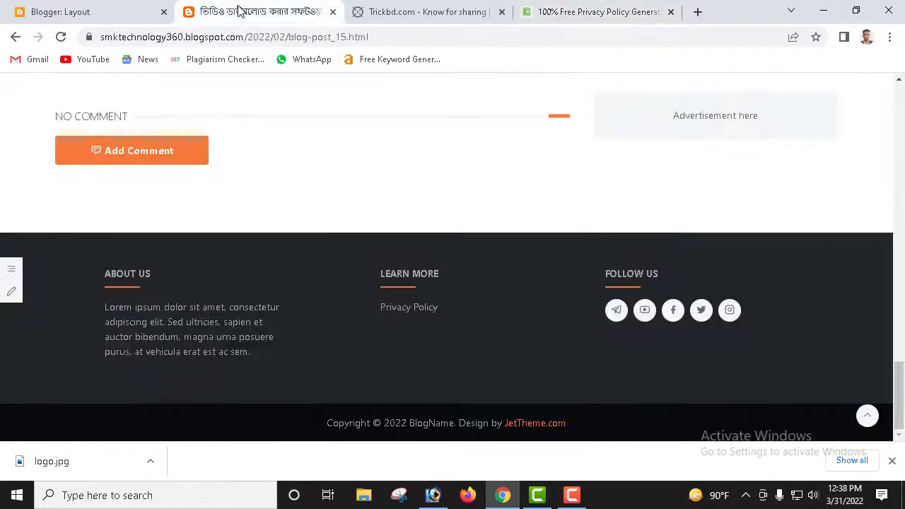
left_click(93, 12)
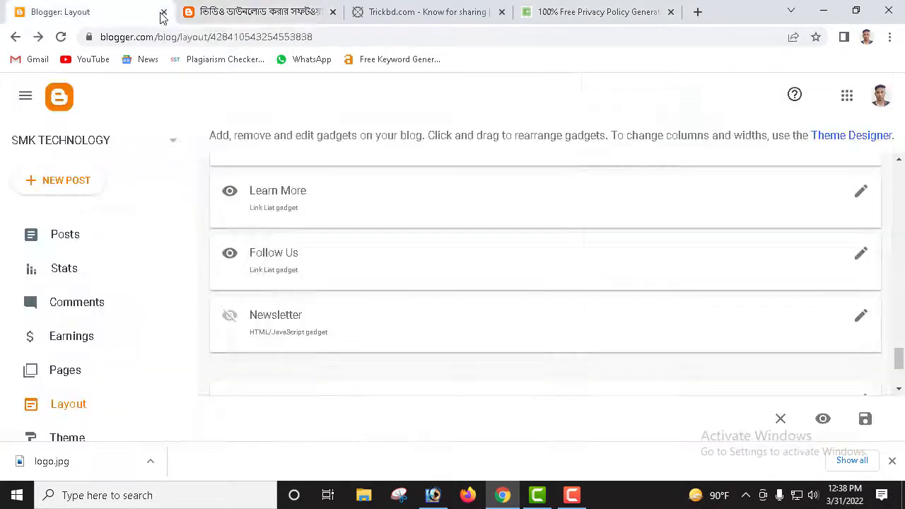
left_click(213, 12)
left_click_drag(391, 33, 85, 49)
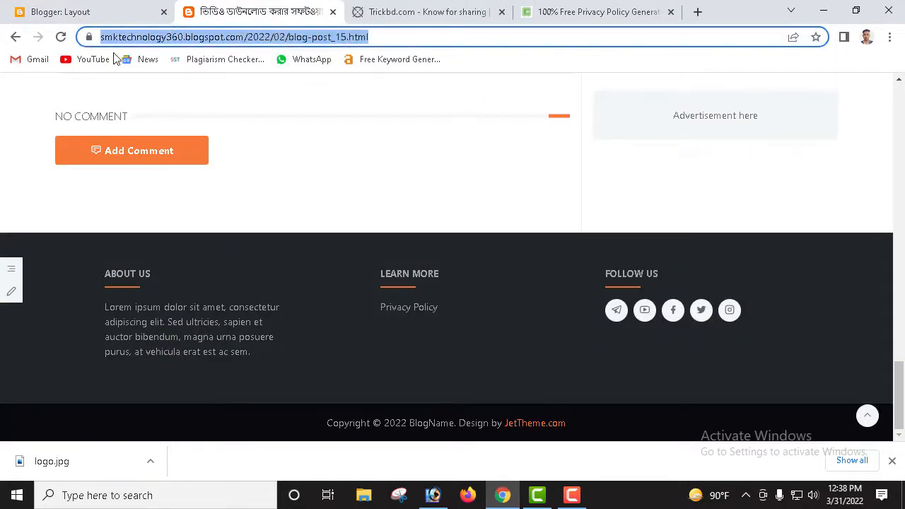
left_click(564, 16)
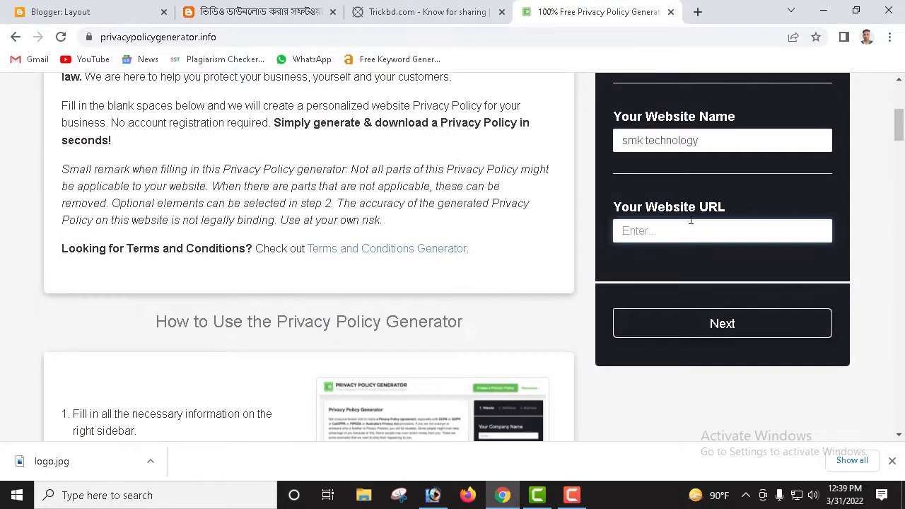
key("ctrl+v")
scroll(768, 300, "up", 1)
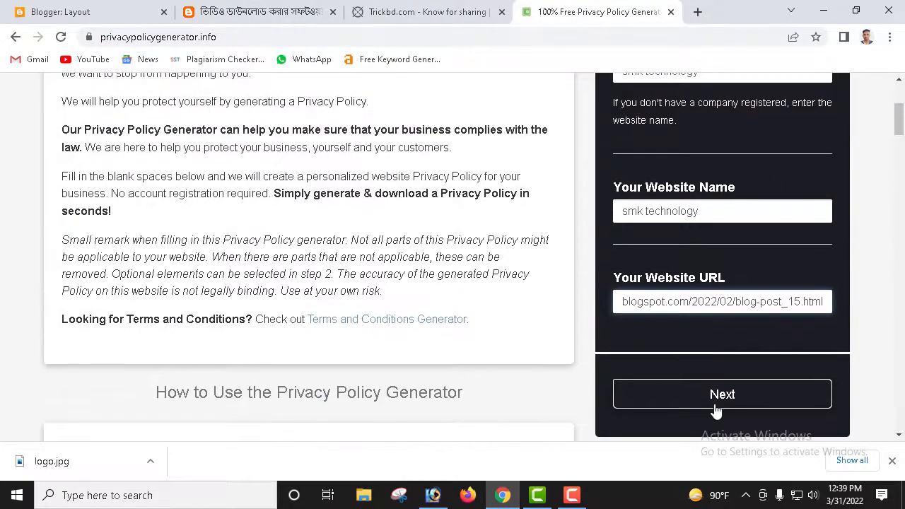
left_click(731, 399)
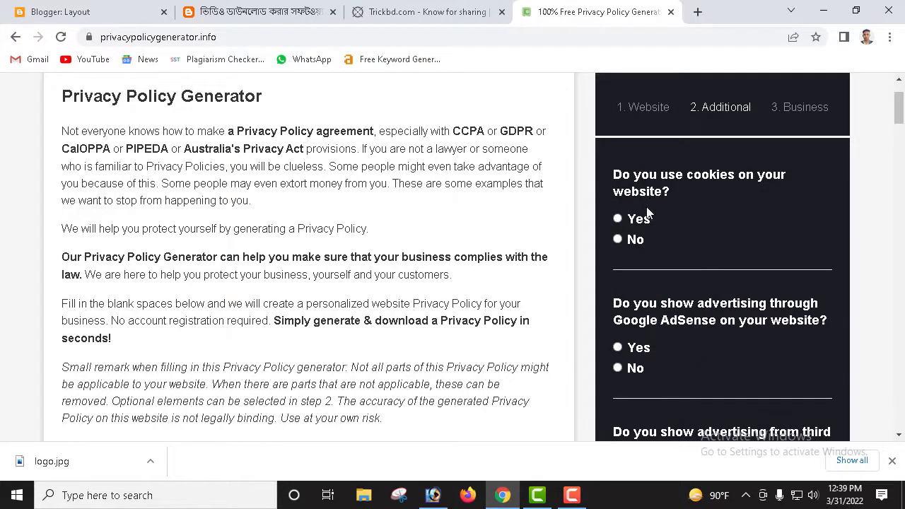
Step: Answer Yes to cookies and Google AdSense, No to third-party ads, and continue
left_click(618, 219)
scroll(640, 238, "down", 1)
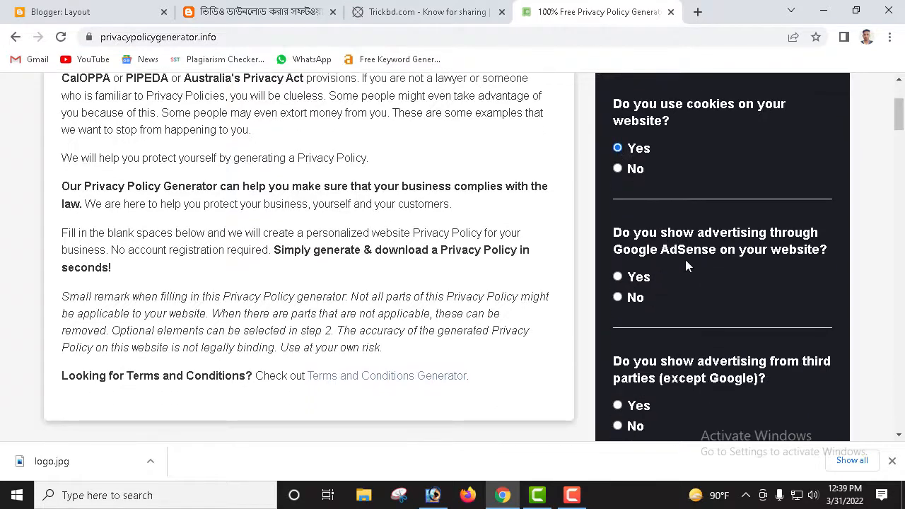
left_click(619, 277)
scroll(657, 299, "down", 1)
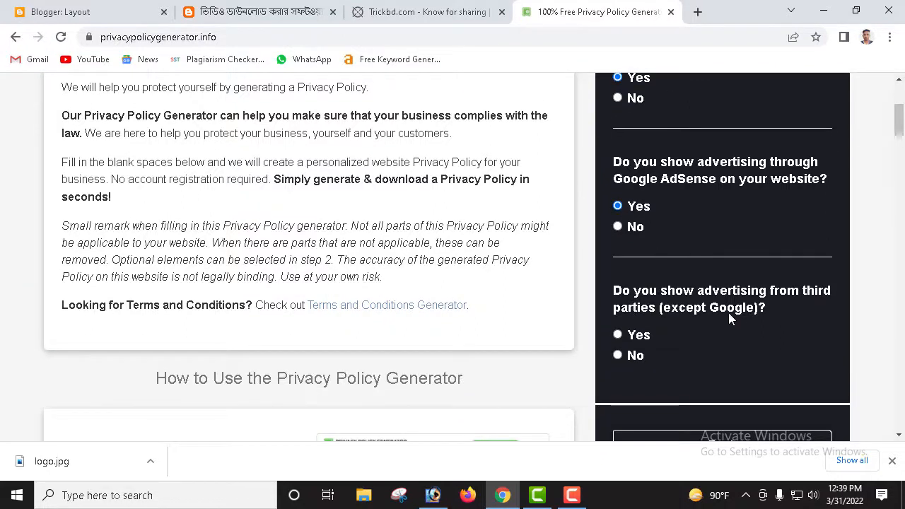
left_click(632, 355)
scroll(700, 346, "down", 2)
left_click(742, 339)
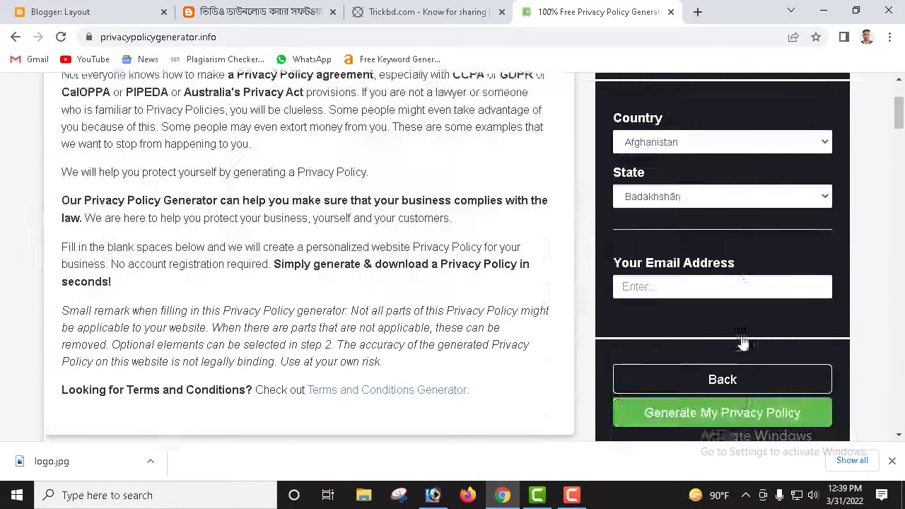
scroll(742, 342, "up", 2)
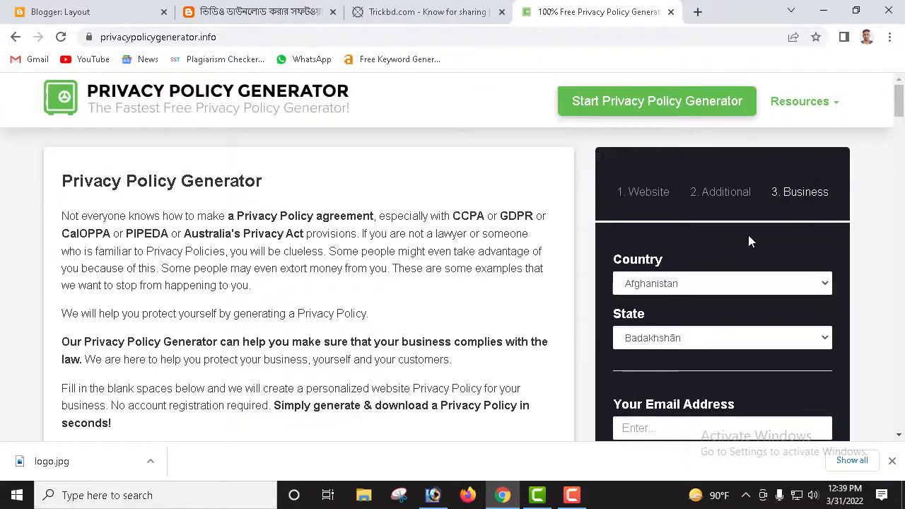
Step: Choose Bangladesh as the country
left_click(678, 286)
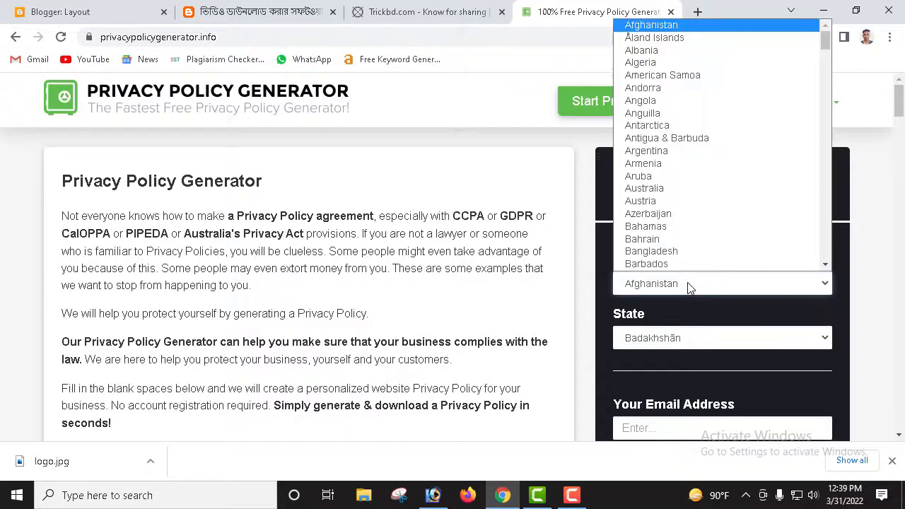
left_click(680, 251)
scroll(693, 311, "down", 1)
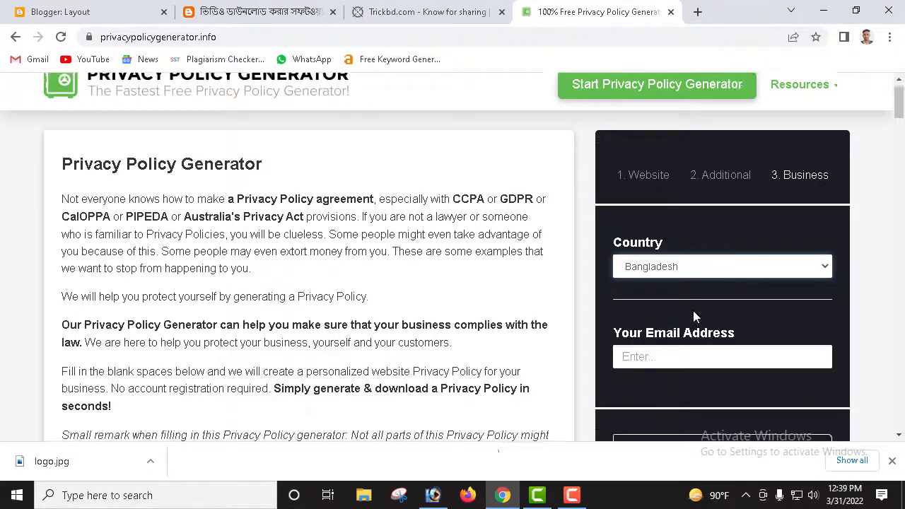
scroll(741, 311, "down", 1)
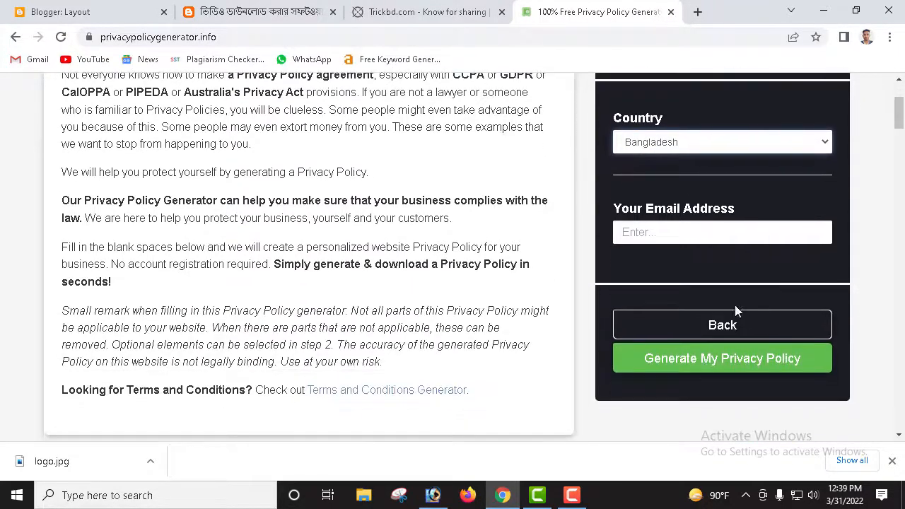
Step: Enter the contact e-mail address and generate the privacy policy
left_click(702, 235)
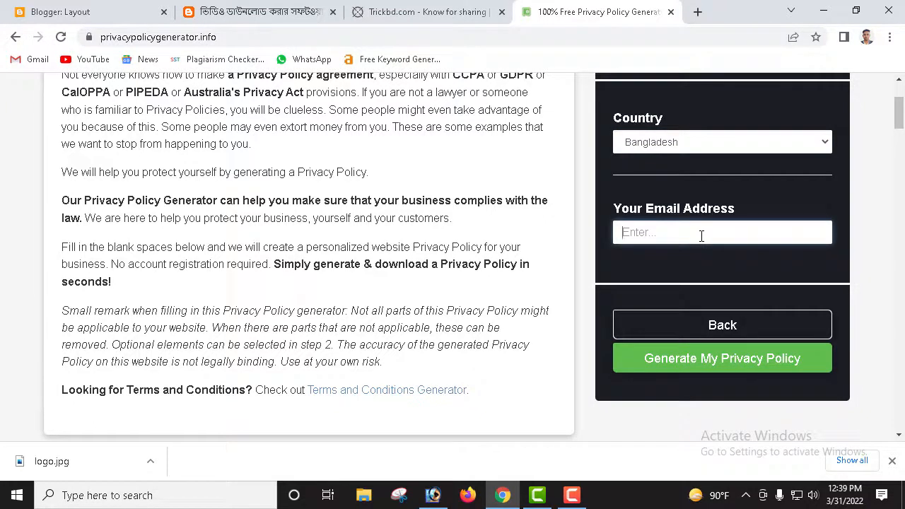
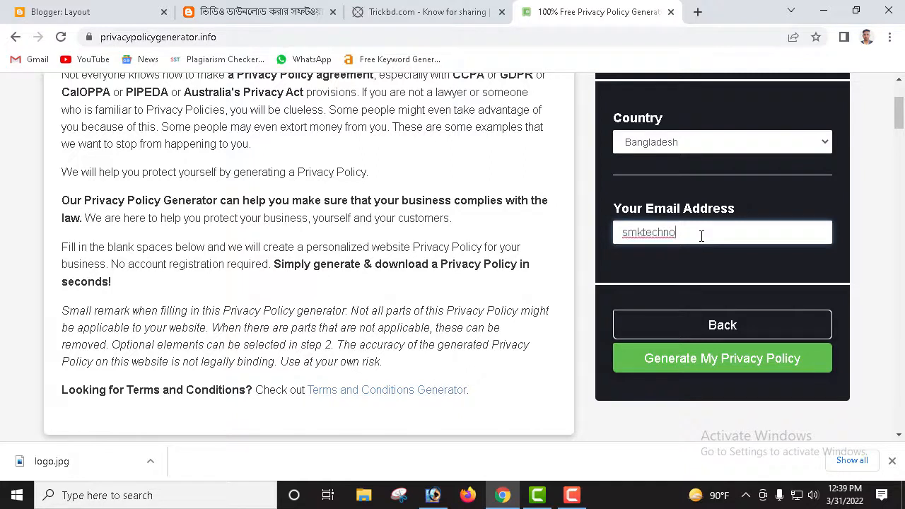
scroll(724, 292, "down", 1)
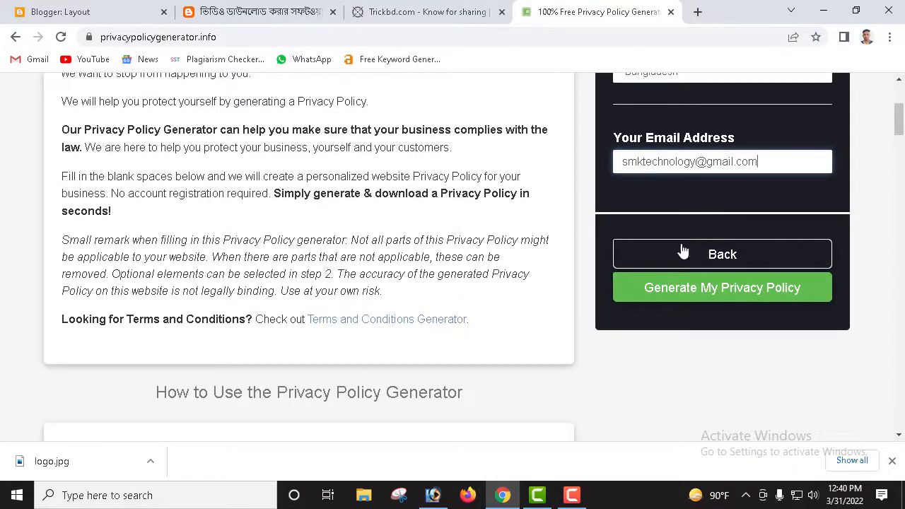
left_click(717, 297)
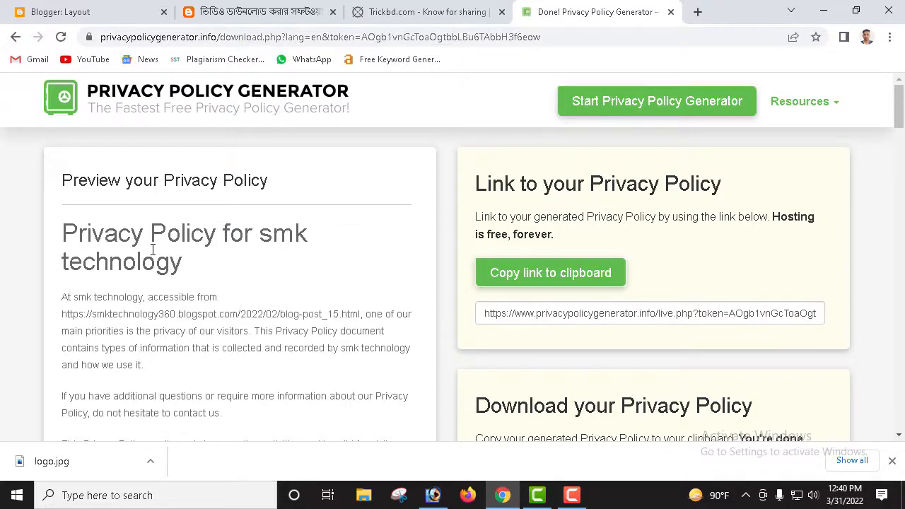
Step: Copy the generated policy text to the clipboard and return to the blog post tab
scroll(152, 249, "down", 10)
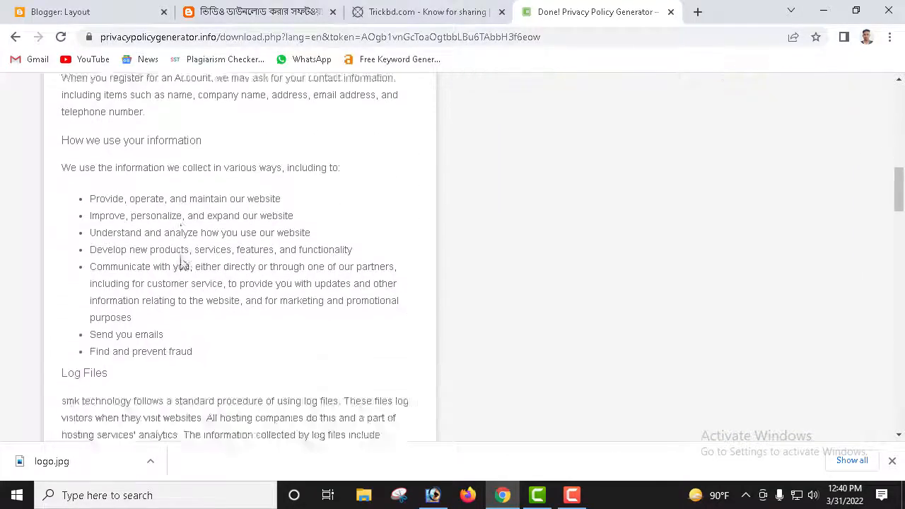
scroll(182, 263, "down", 15)
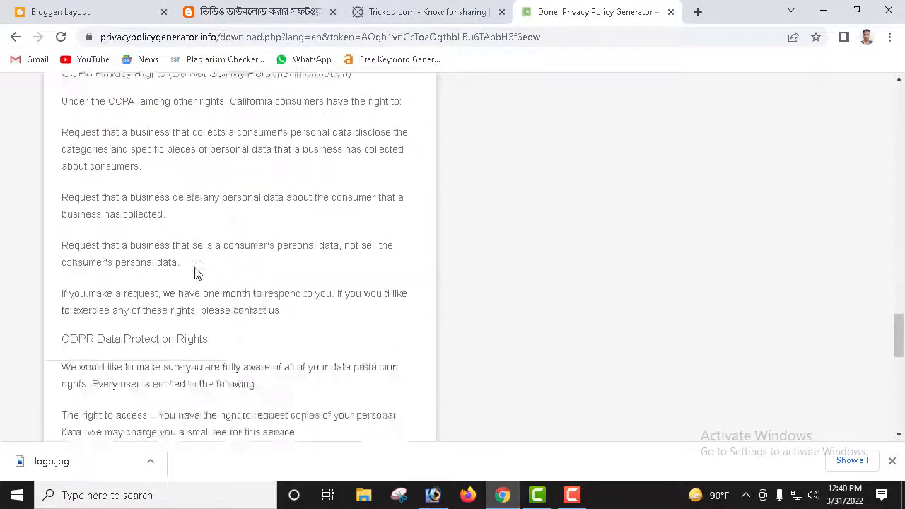
scroll(206, 273, "down", 9)
scroll(304, 262, "up", 10)
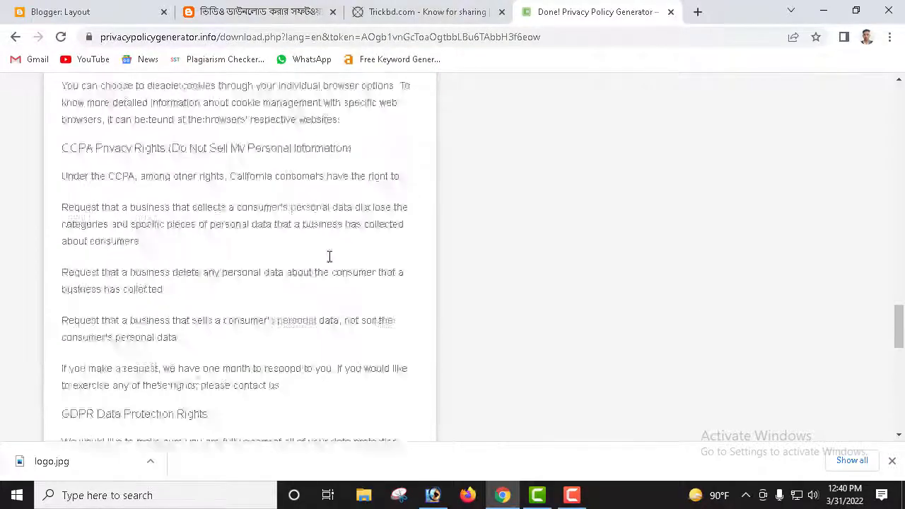
scroll(329, 258, "up", 20)
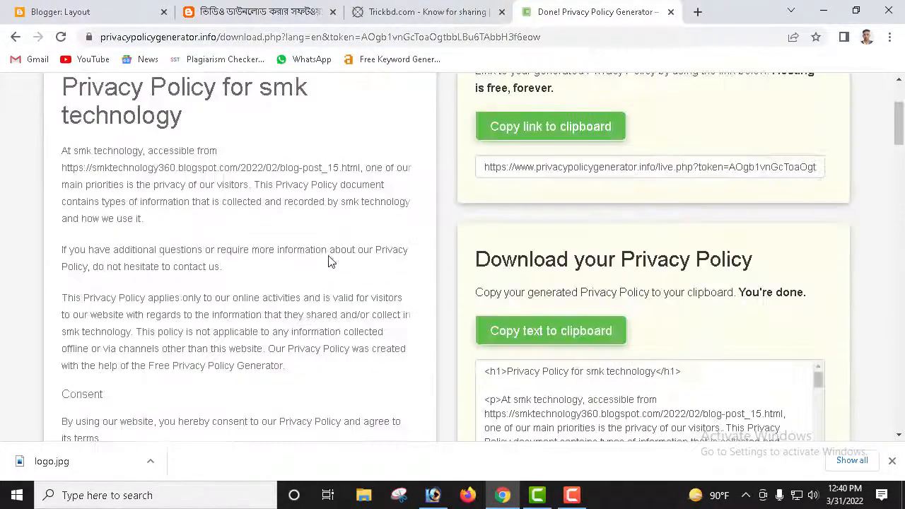
scroll(584, 310, "down", 1)
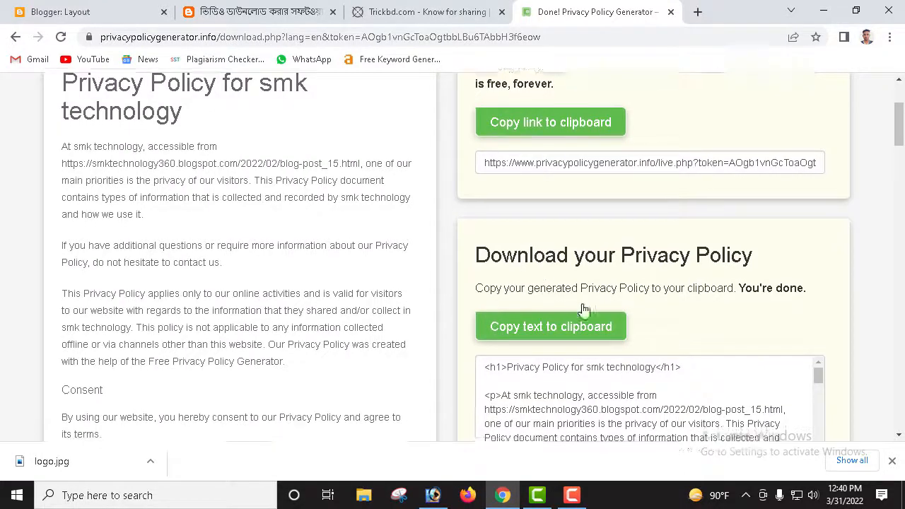
scroll(619, 223, "down", 1)
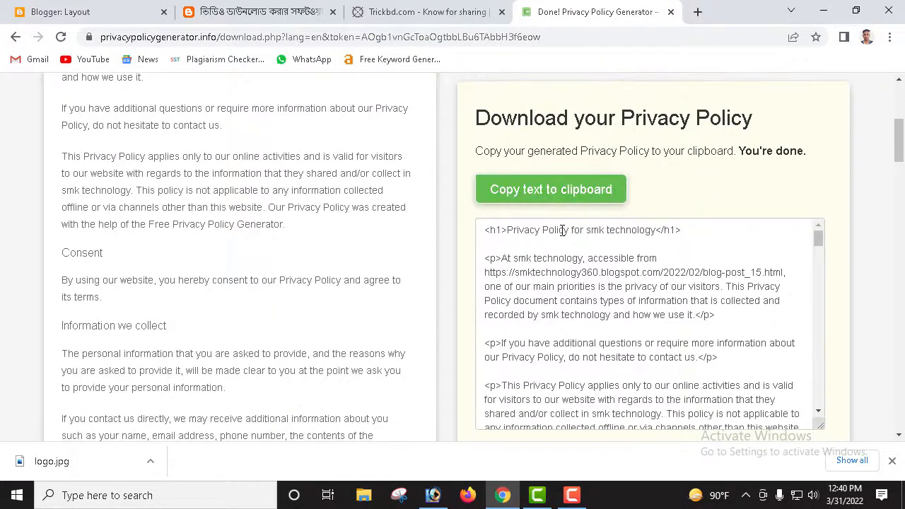
scroll(542, 210, "down", 2)
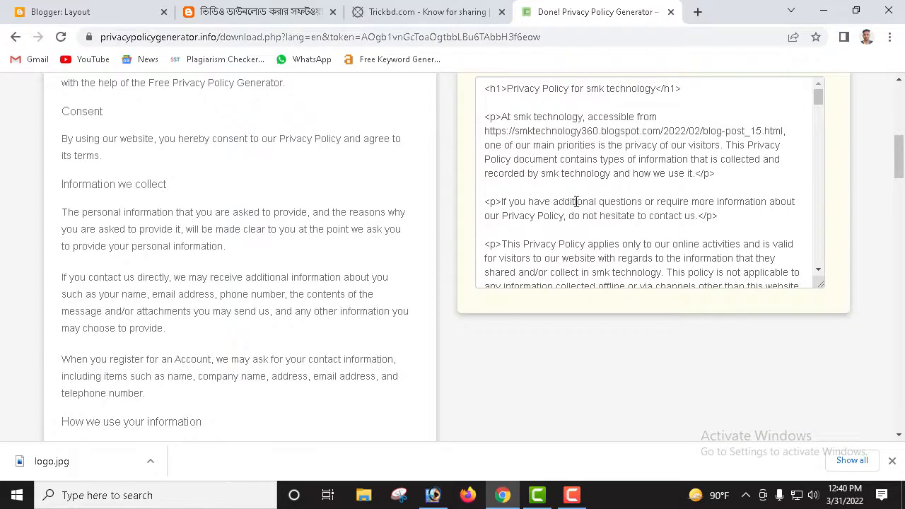
scroll(576, 201, "up", 2)
left_click_drag(820, 242, 823, 403)
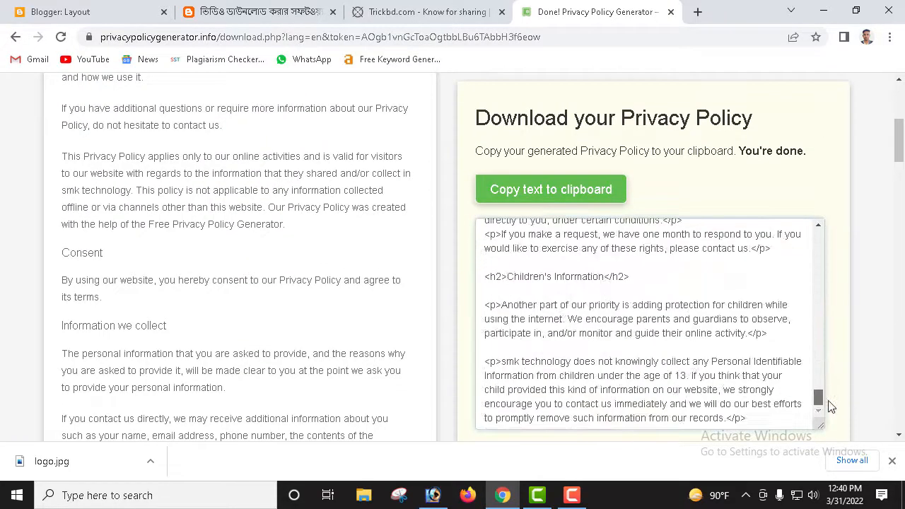
left_click(537, 194)
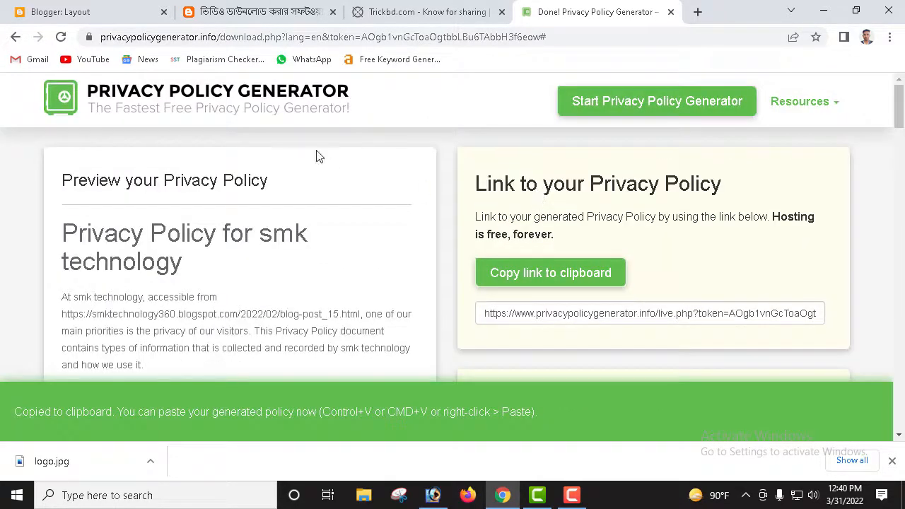
left_click(248, 16)
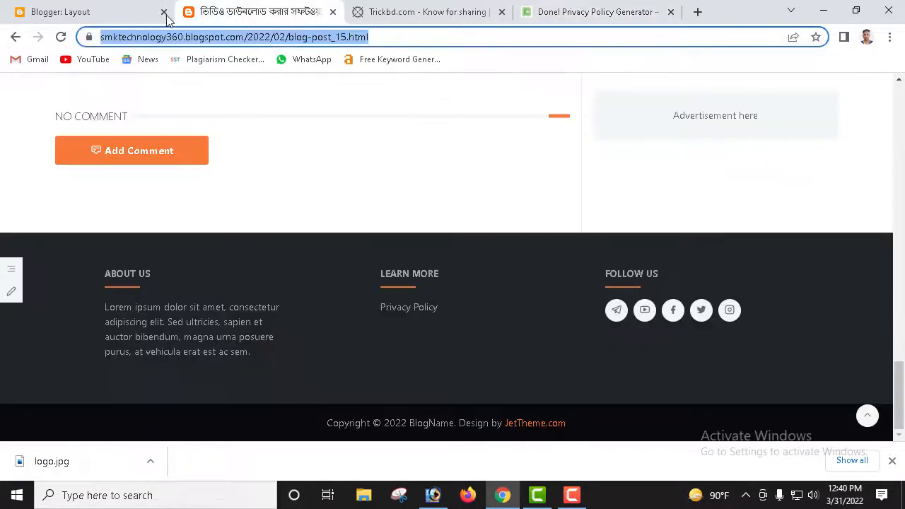
Step: Go from the Blogger Layout page to the empty Pages section of SMK TECHNOLOGY
left_click(89, 10)
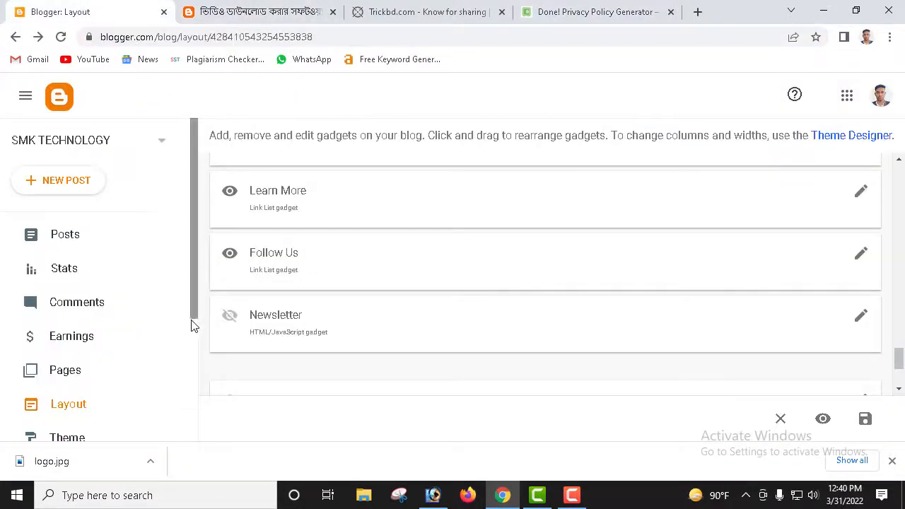
scroll(347, 283, "up", 5)
scroll(382, 274, "up", 10)
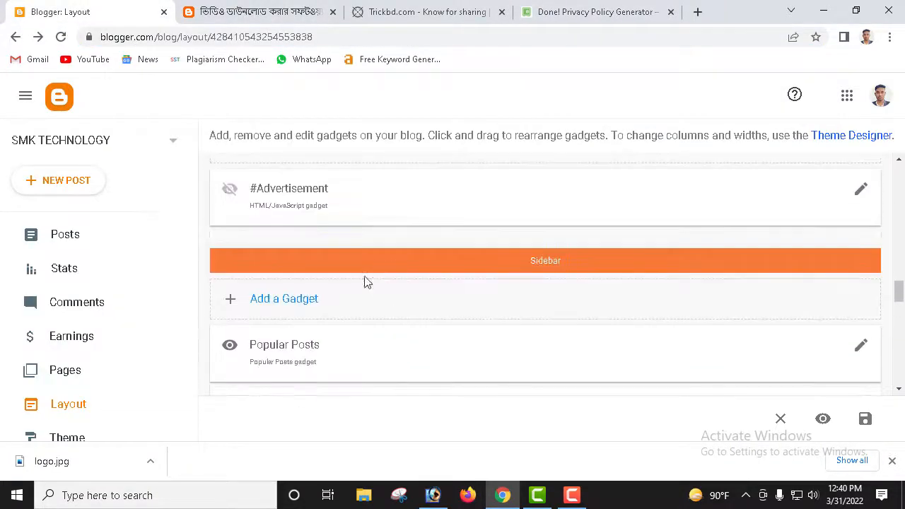
scroll(336, 274, "down", 2)
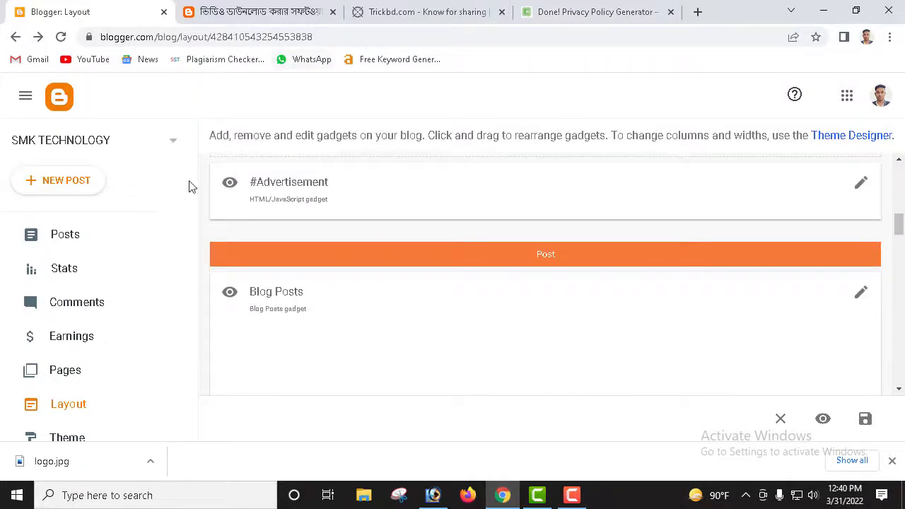
left_click(81, 379)
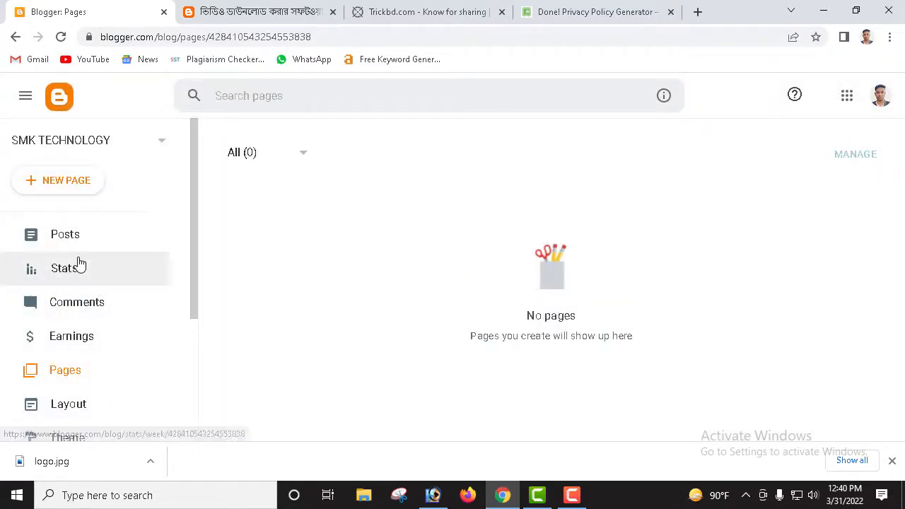
Step: Start a new page and paste the copied privacy policy into its body
left_click(49, 185)
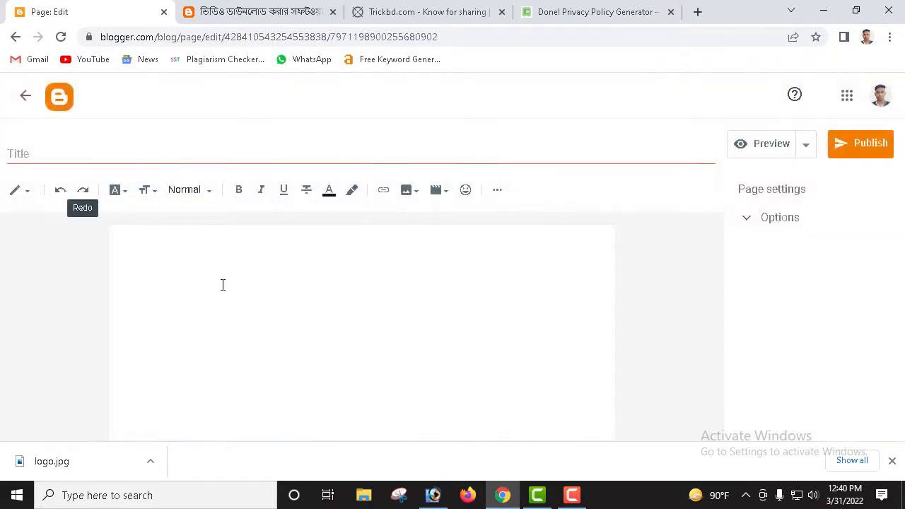
left_click(216, 240)
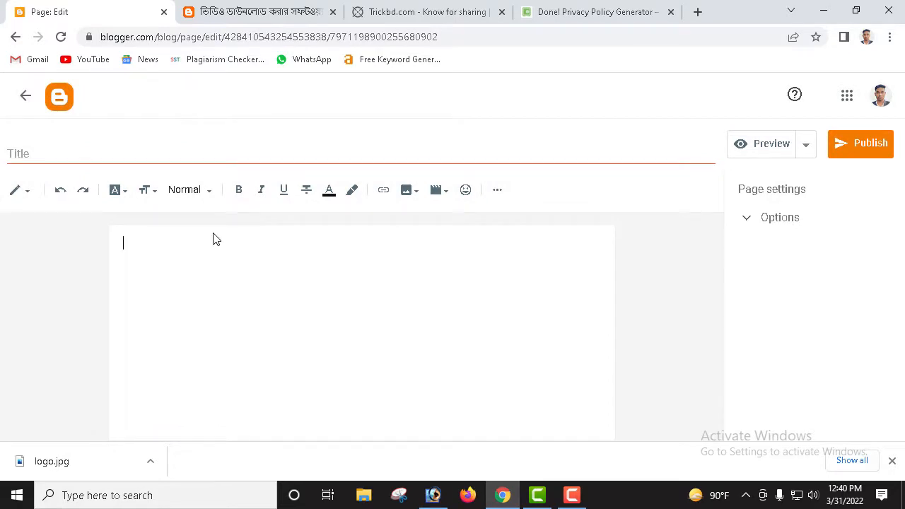
key("ctrl+v")
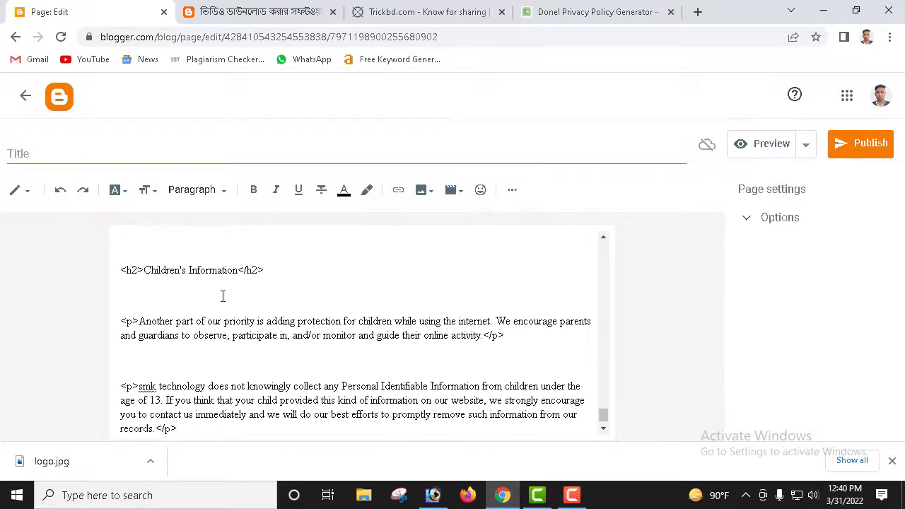
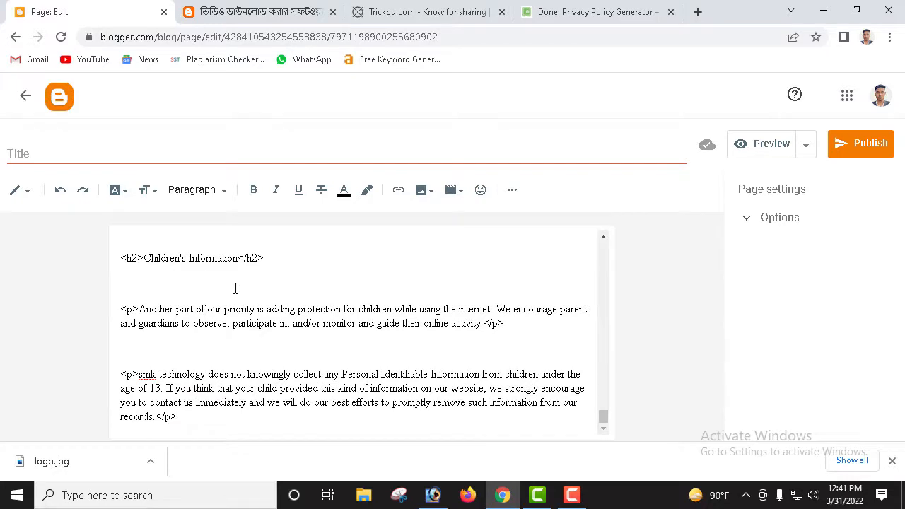
Step: Undo the pasted HTML in the page body and select the generator's policy preview text
key("ctrl+z")
left_click(645, 9)
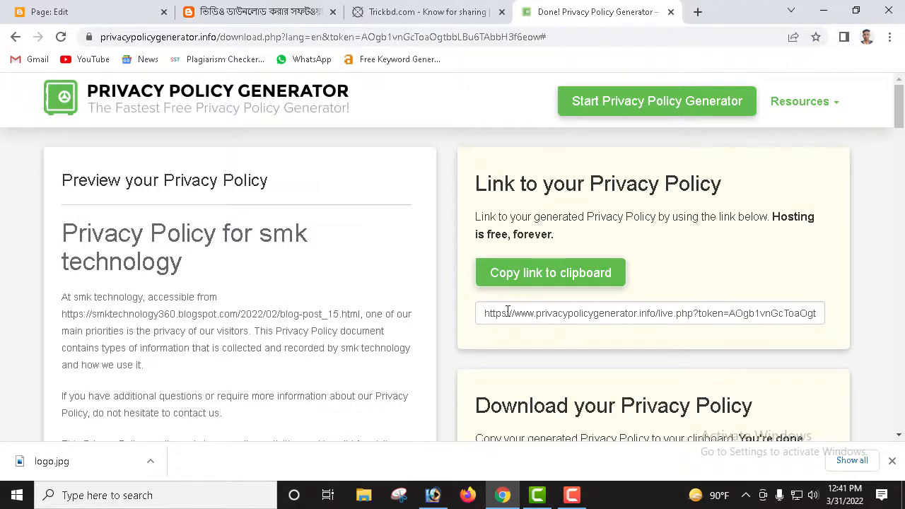
scroll(457, 335, "down", 3)
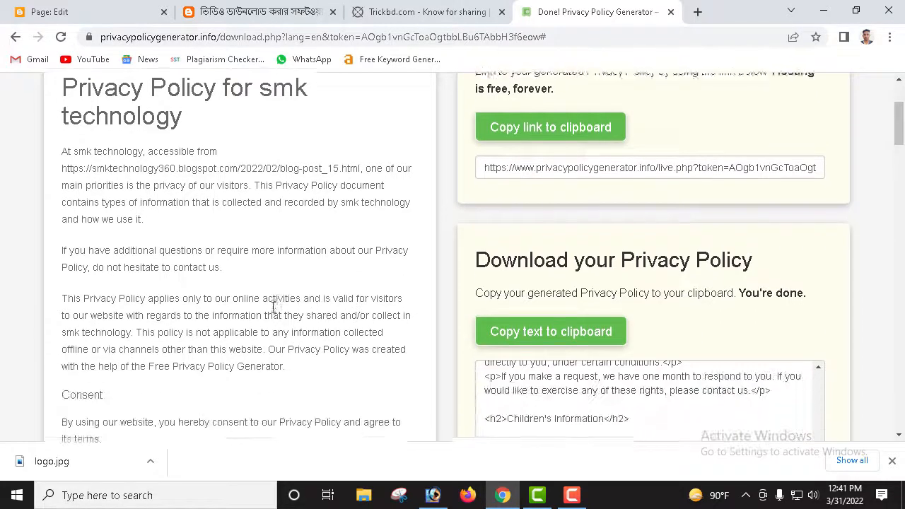
scroll(188, 299, "down", 1)
scroll(161, 218, "up", 2)
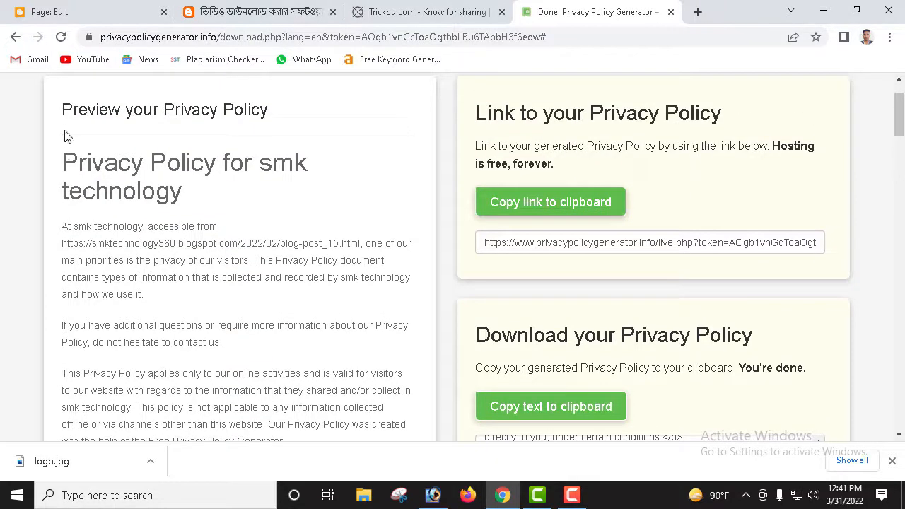
left_click_drag(71, 152, 319, 297)
scroll(293, 319, "down", 2)
scroll(313, 299, "down", 7)
scroll(317, 299, "down", 8)
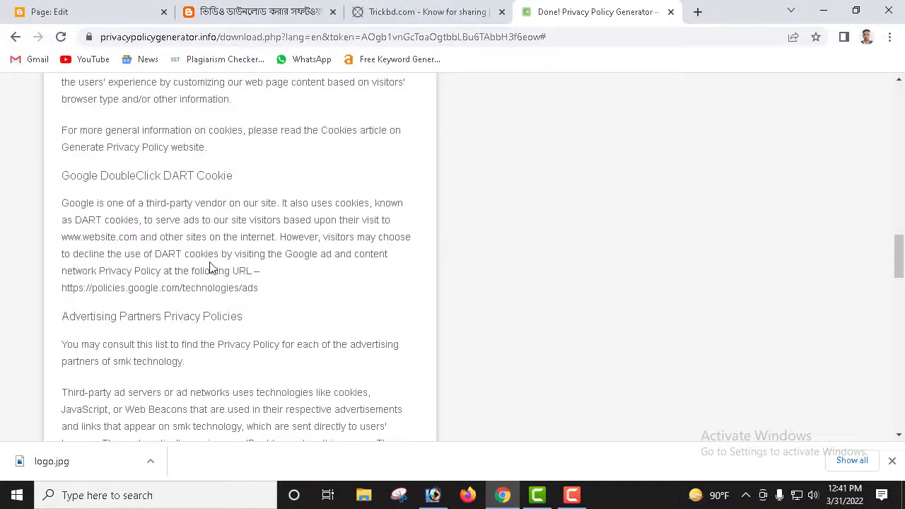
Step: Reselect and copy the whole formatted policy preview, then return to the empty page editor
key("ctrl+a")
scroll(219, 297, "down", 10)
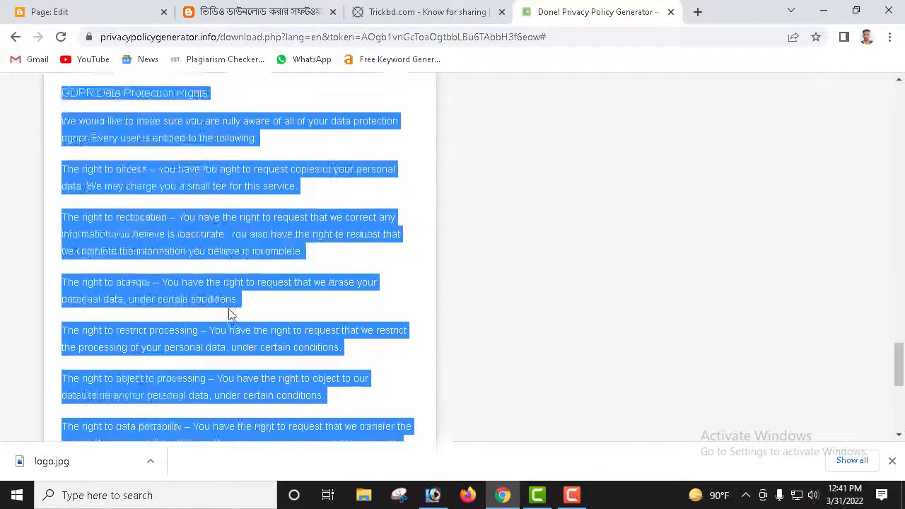
scroll(230, 314, "down", 5)
scroll(240, 237, "up", 10)
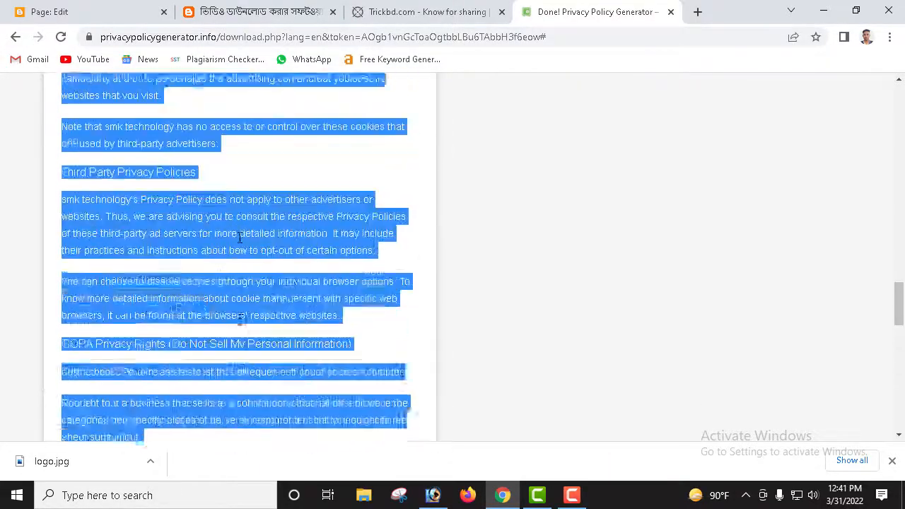
scroll(238, 319, "up", 15)
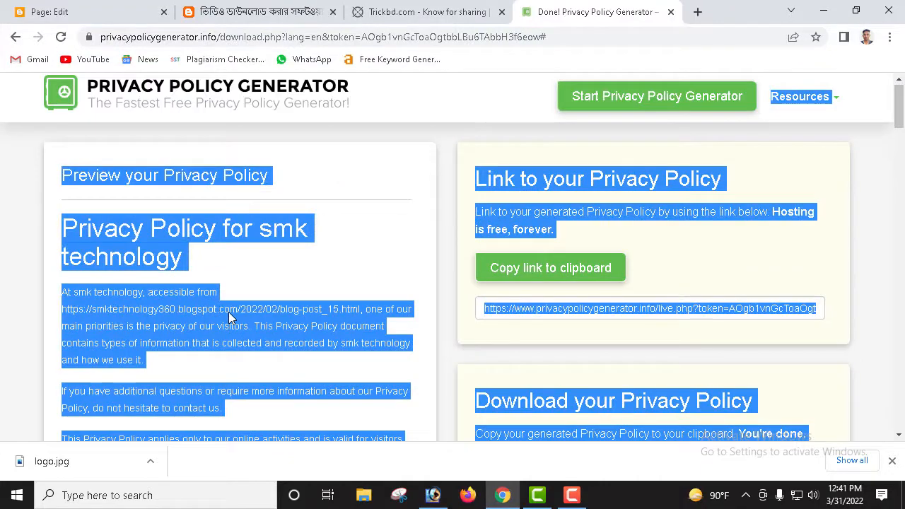
left_click(191, 290)
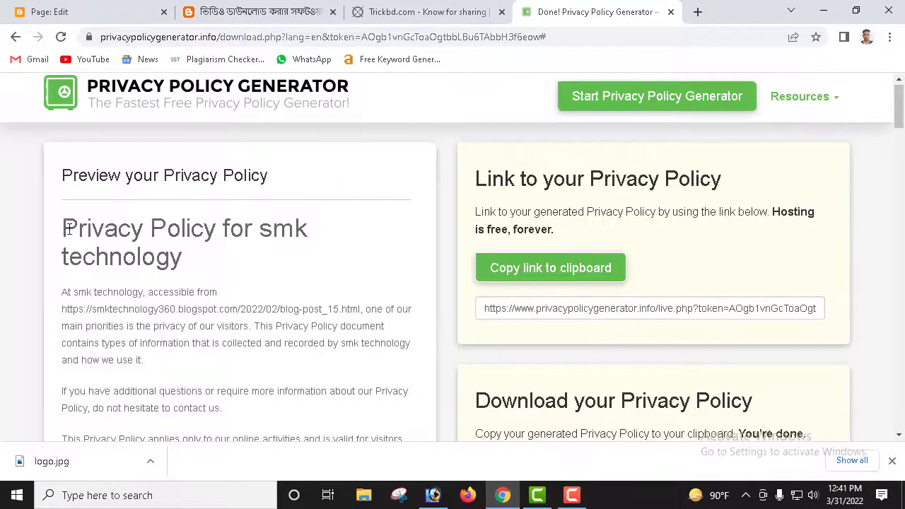
left_click_drag(64, 227, 318, 350)
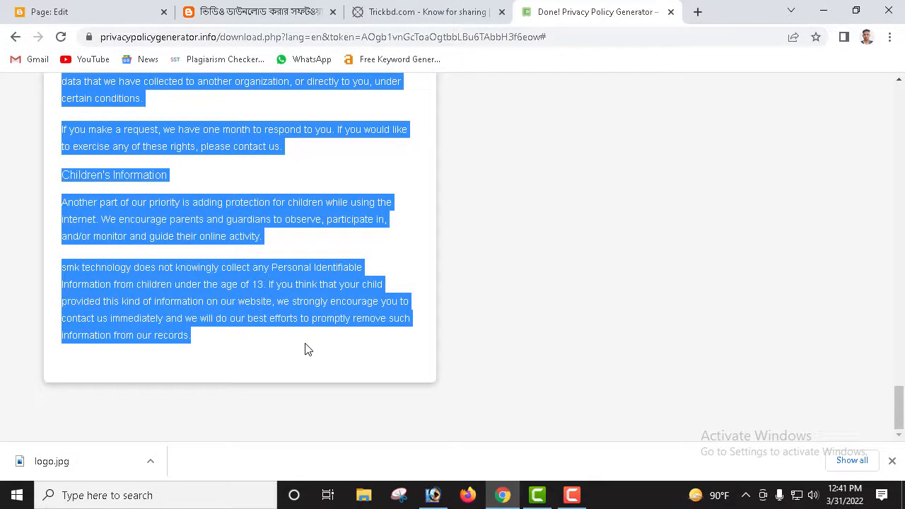
scroll(300, 293, "up", 3)
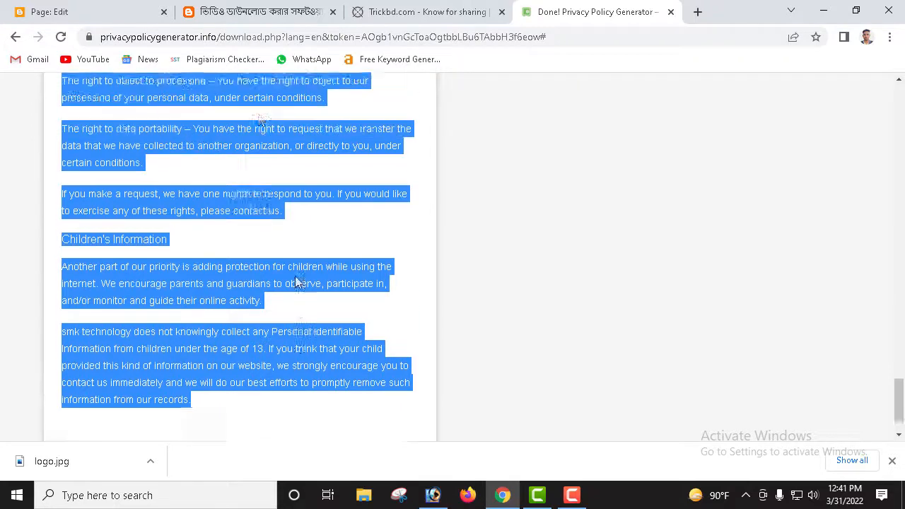
left_click(127, 8)
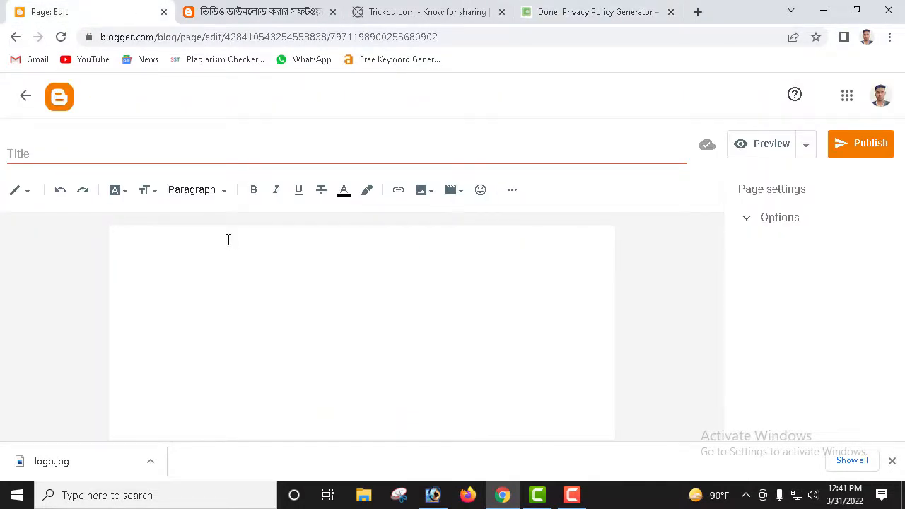
Step: Paste the formatted policy into the body, title the page 'Privacy Policy', and publish it
key("ctrl+v")
scroll(205, 262, "up", 15)
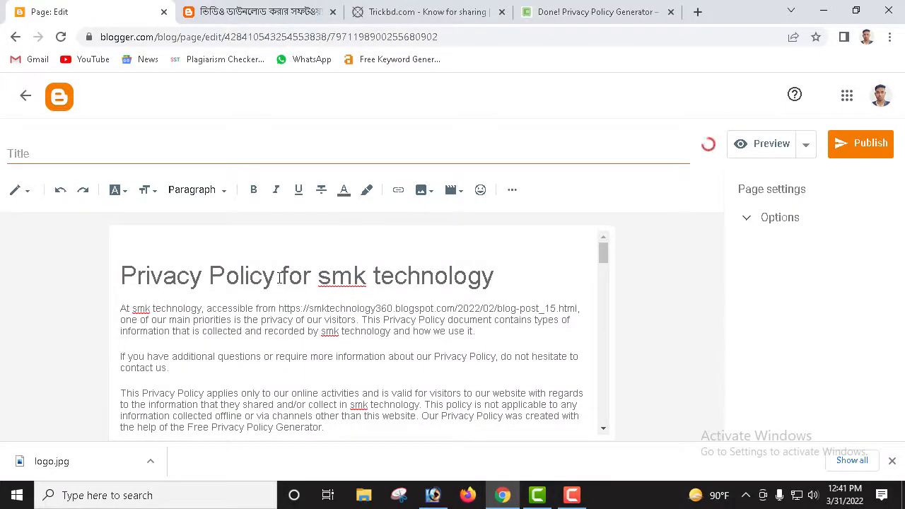
left_click_drag(278, 276, 117, 275)
key("ctrl+c")
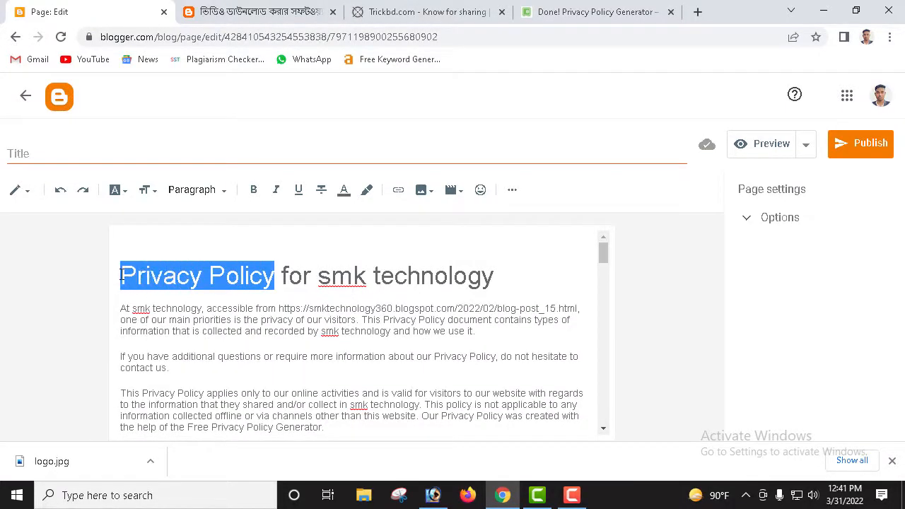
left_click(220, 154)
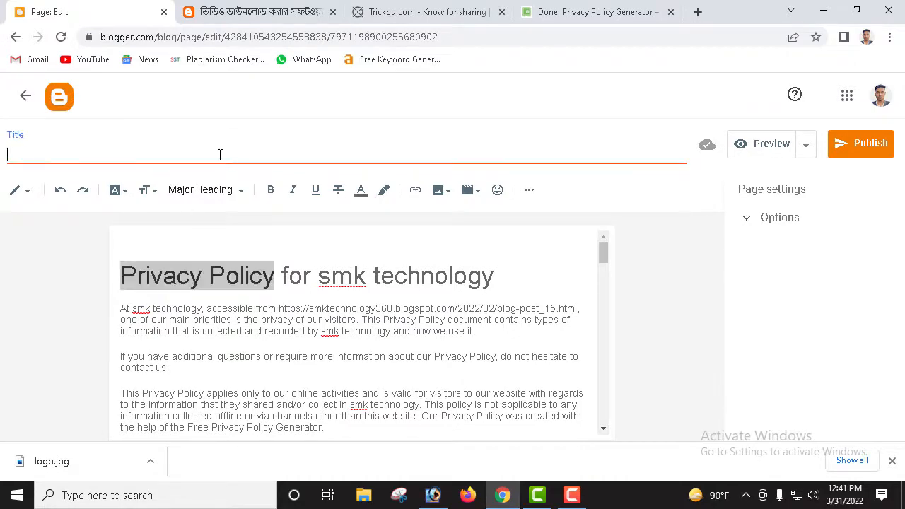
key("ctrl+v")
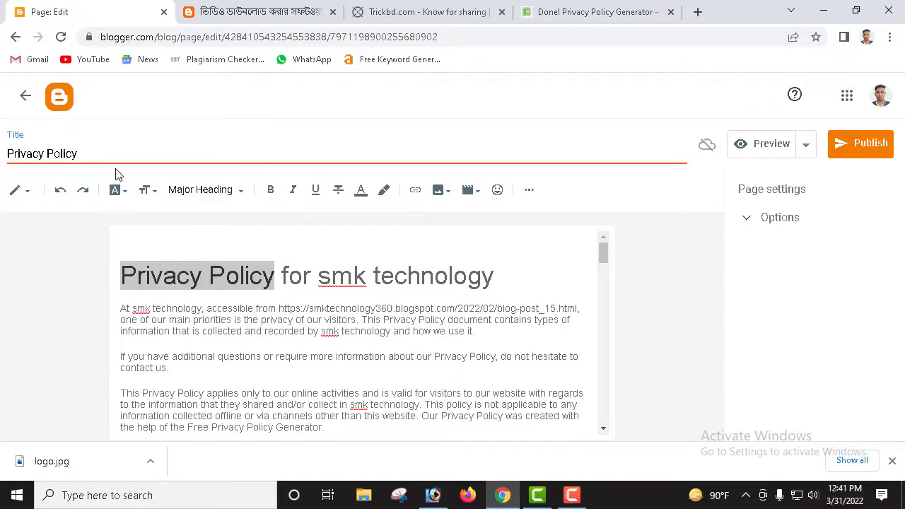
left_click(848, 143)
left_click(504, 295)
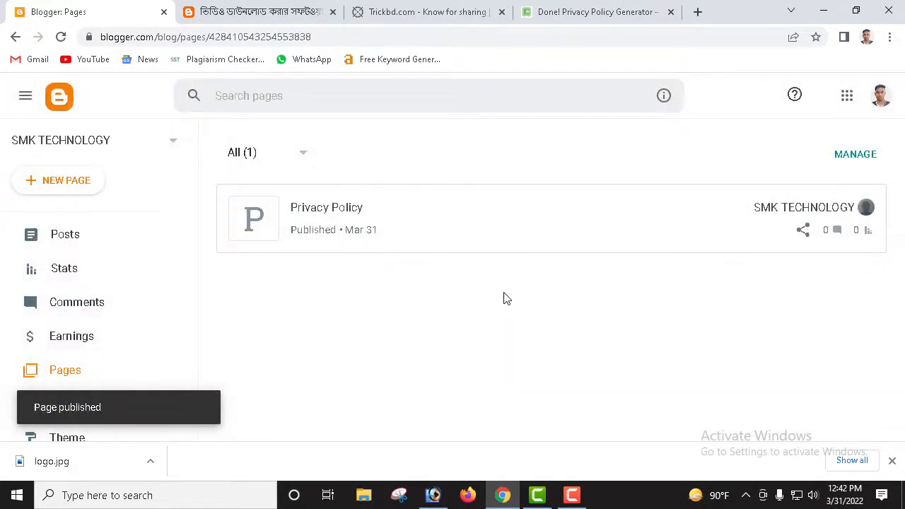
Step: Create a new page titled 'ABOUT US', copied from the live blog's footer heading
left_click(60, 182)
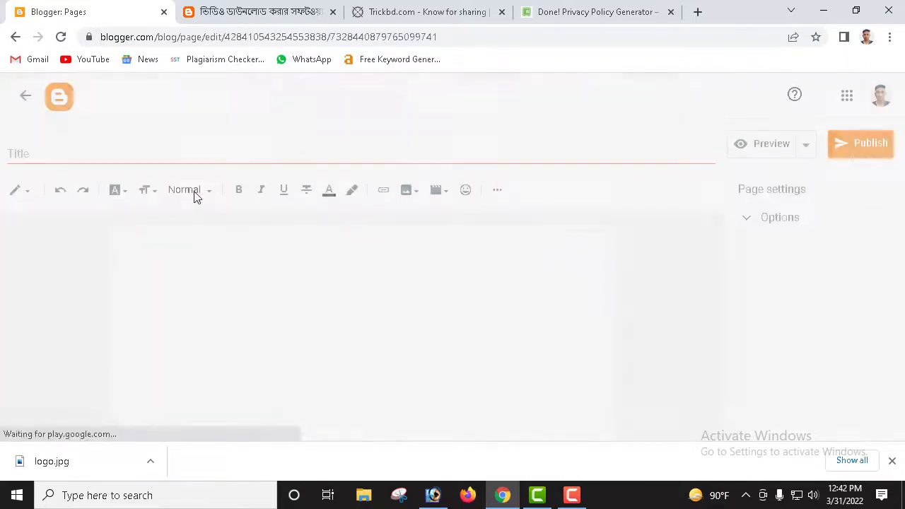
left_click(295, 15)
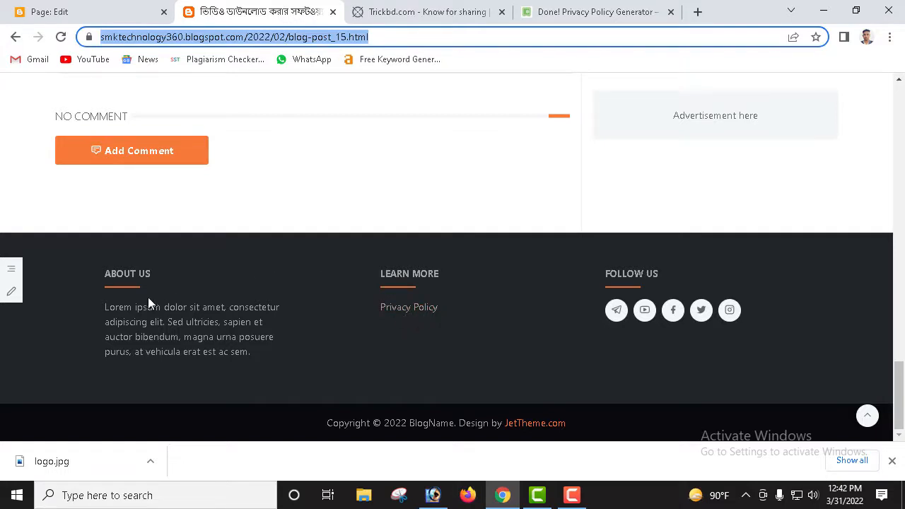
left_click(99, 15)
left_click(264, 14)
left_click_drag(157, 269, 95, 274)
key("ctrl+c")
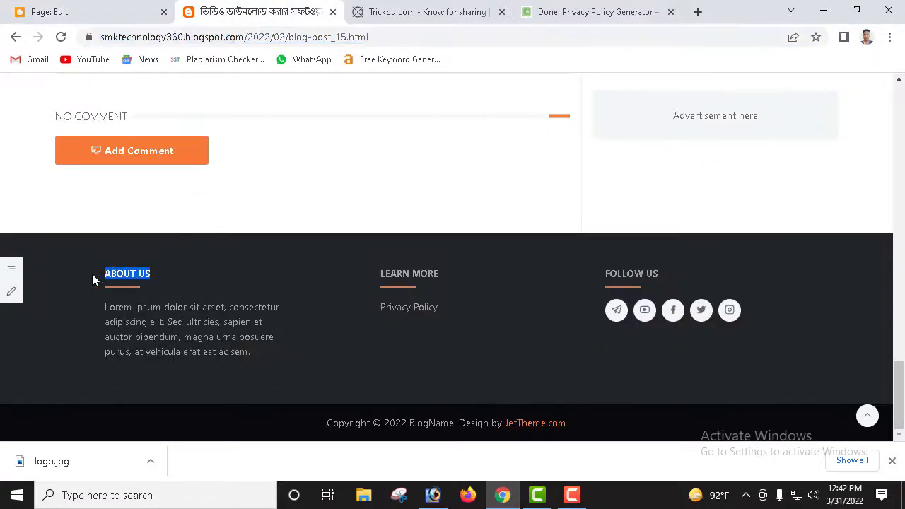
left_click(106, 12)
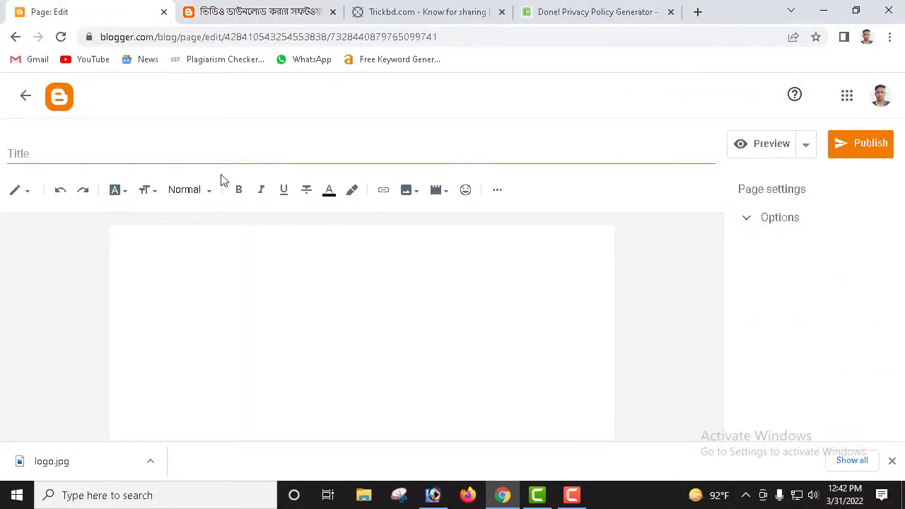
left_click(202, 156)
key("ctrl+v")
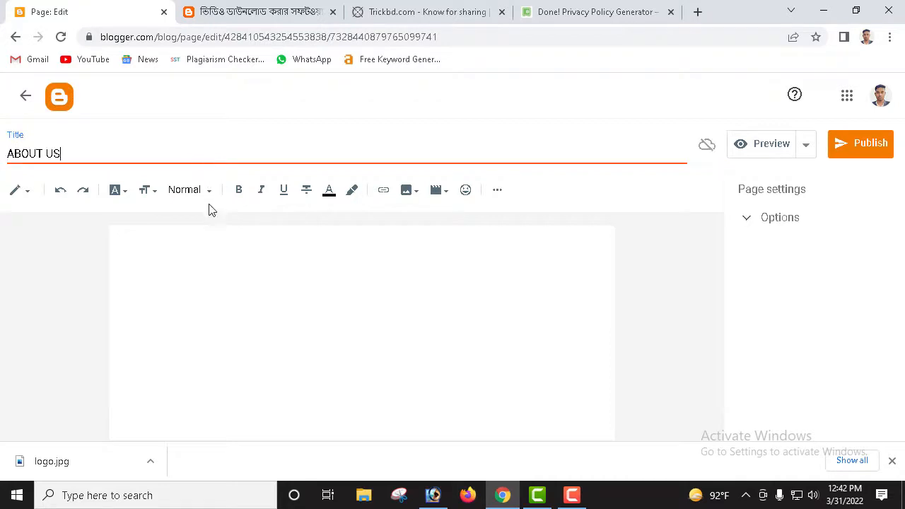
left_click(216, 243)
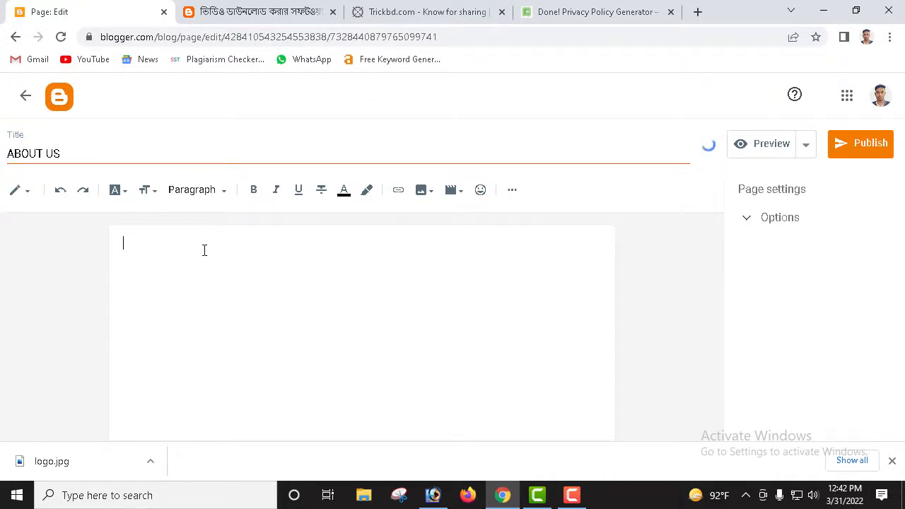
Step: Write 'smk tchnology' in the ABOUT US body and publish the page
type("s")
type("mk tchnology")
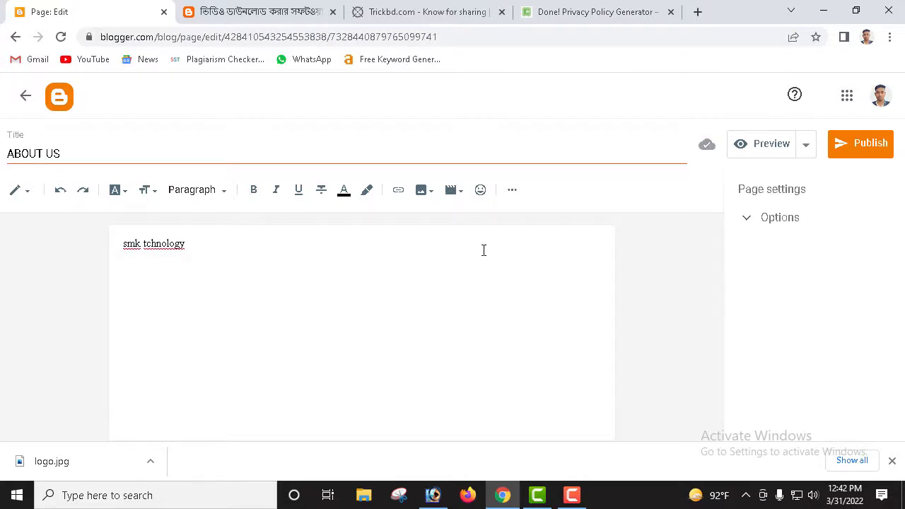
left_click(873, 154)
left_click(509, 296)
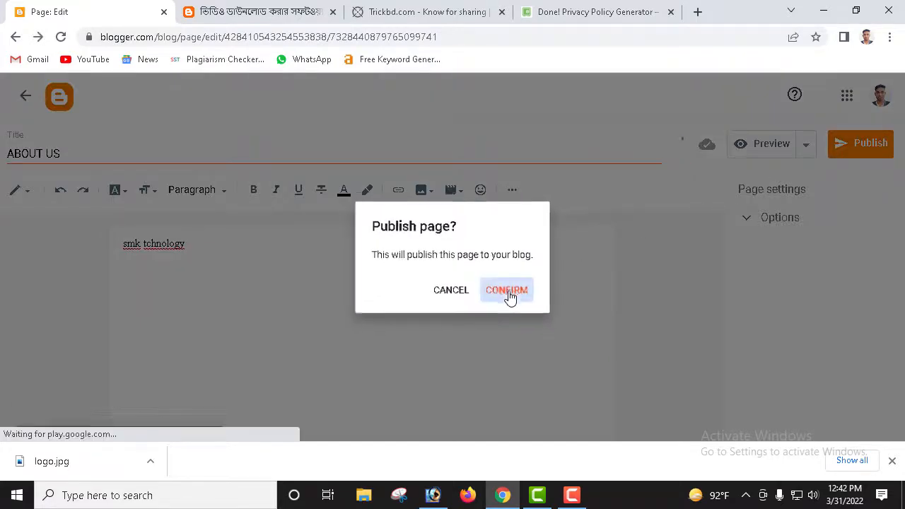
Step: Check the live blog footer headings, then start another new blank page
left_click(297, 12)
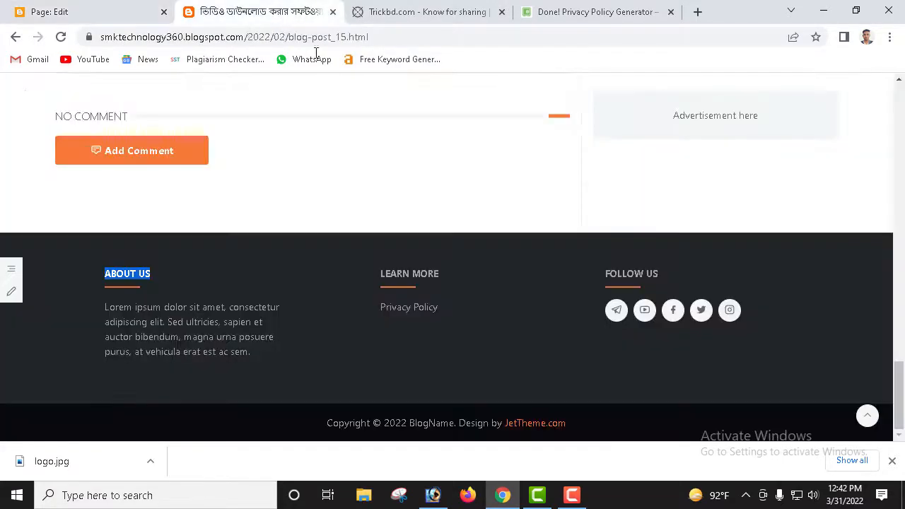
left_click_drag(665, 274, 543, 280)
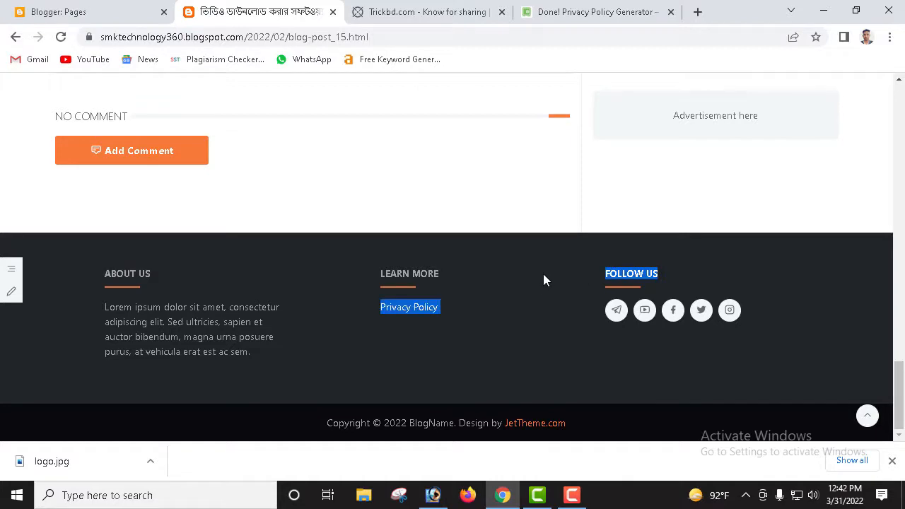
left_click(548, 304)
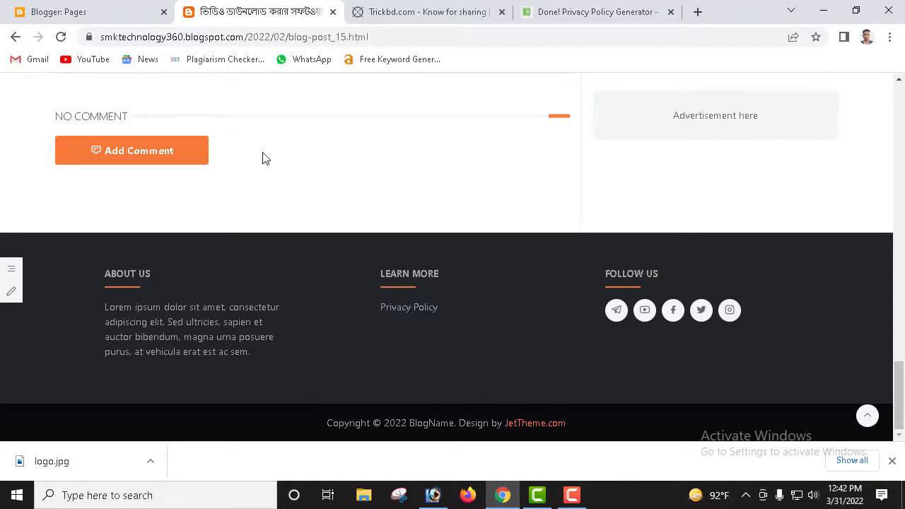
left_click(119, 9)
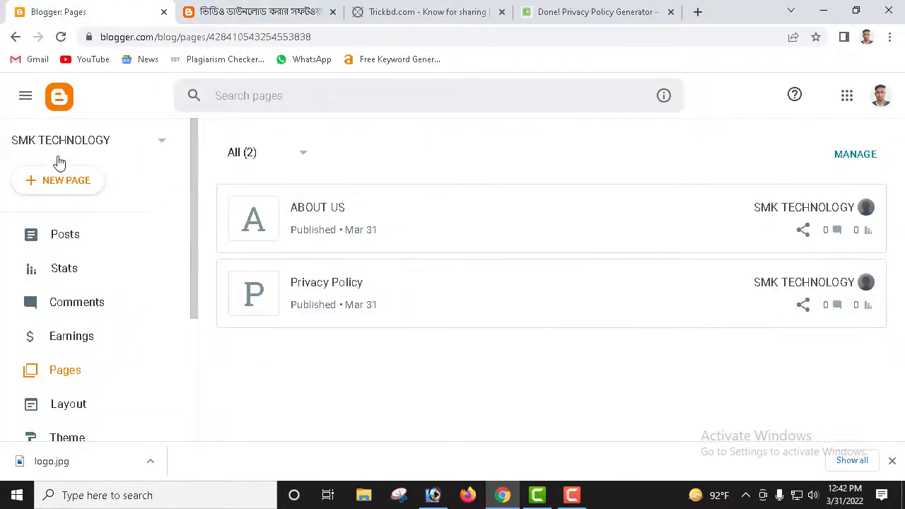
left_click(69, 185)
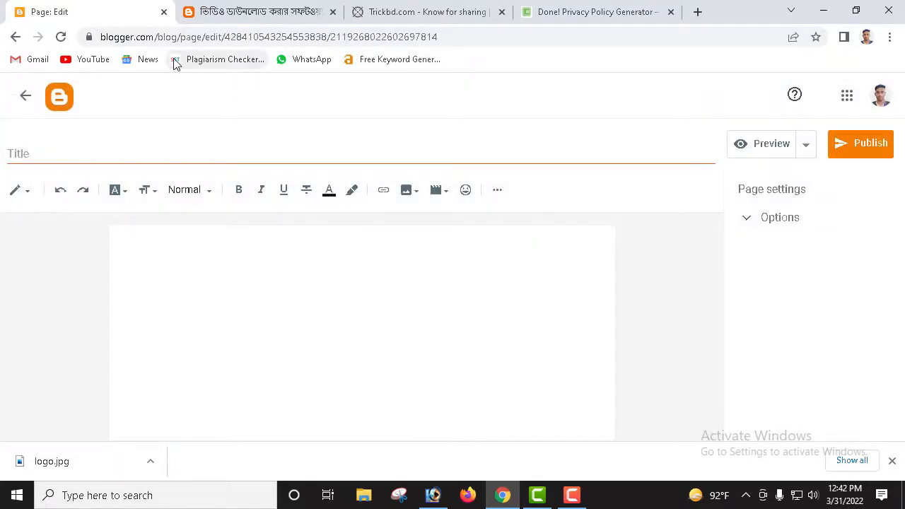
Step: Scroll through the Trickbd.com footer for reference, then go back to the Blogger page editor
left_click(420, 14)
scroll(385, 226, "down", 9)
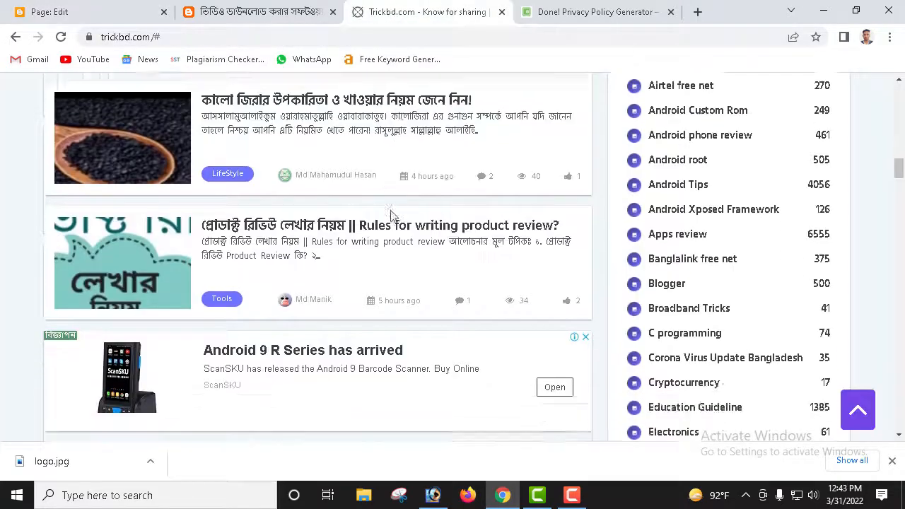
scroll(375, 263, "down", 15)
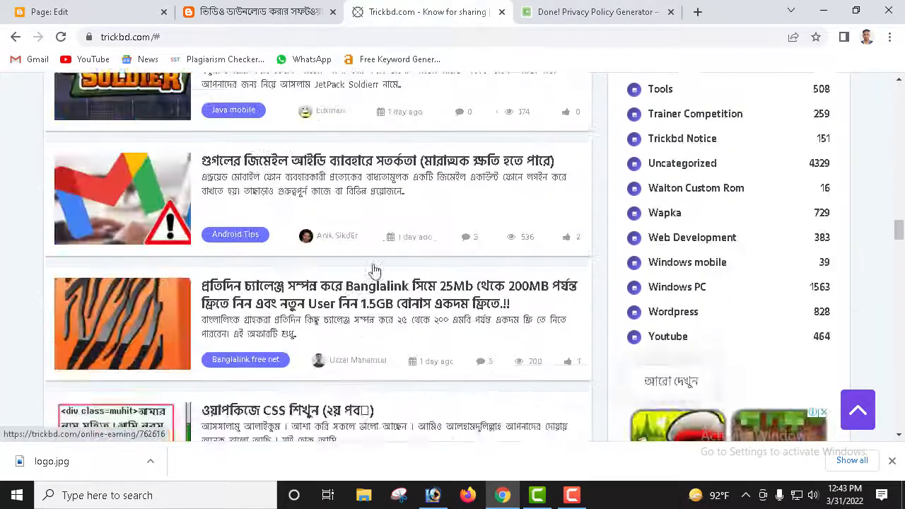
scroll(388, 282, "down", 20)
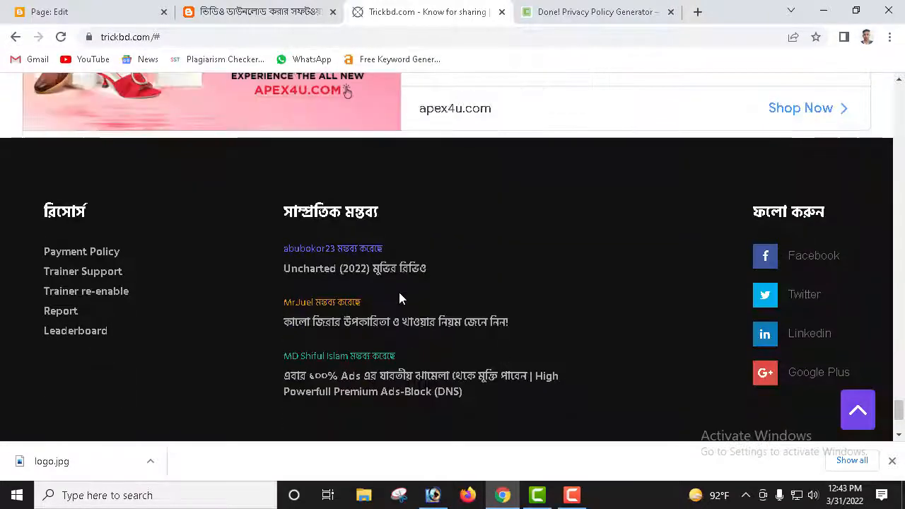
scroll(402, 299, "down", 1)
scroll(399, 297, "down", 2)
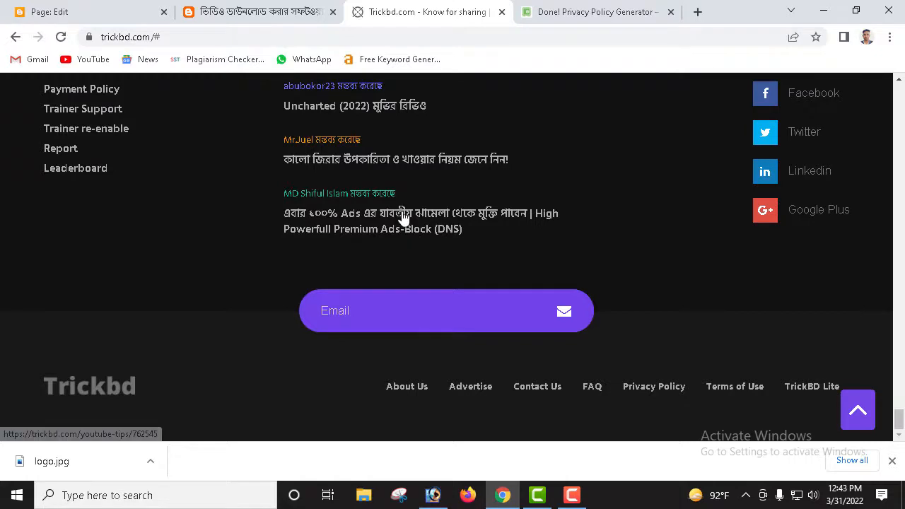
scroll(258, 103, "up", 2)
left_click(120, 9)
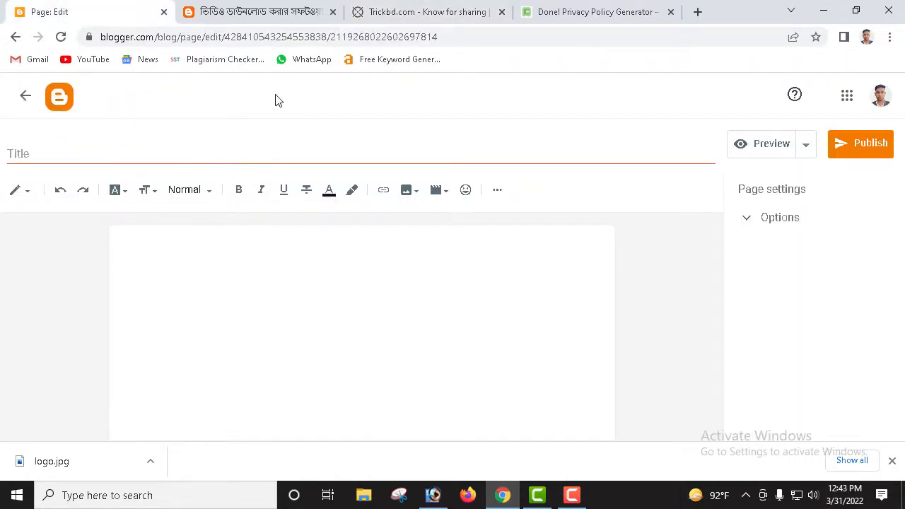
Step: Title the new page 'FOLLOW US', copied from the live blog's footer heading
left_click(277, 10)
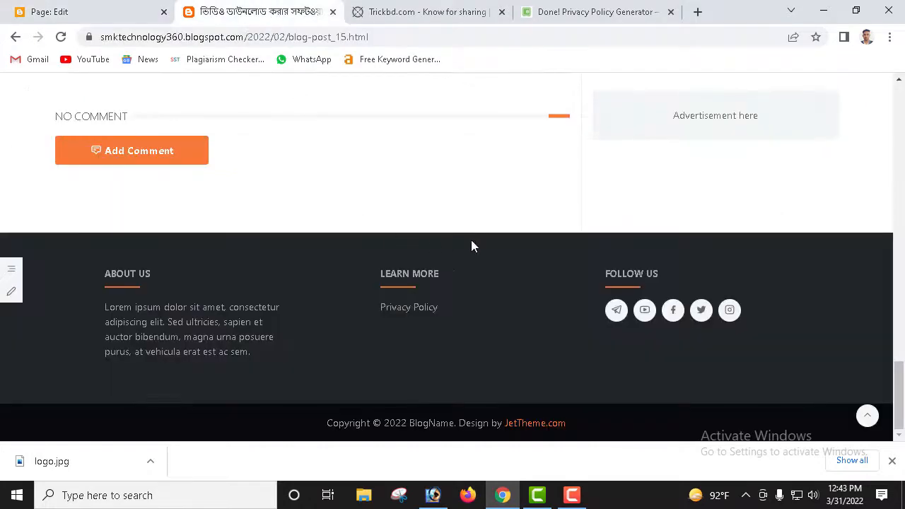
left_click_drag(661, 273, 603, 274)
key("ctrl+c")
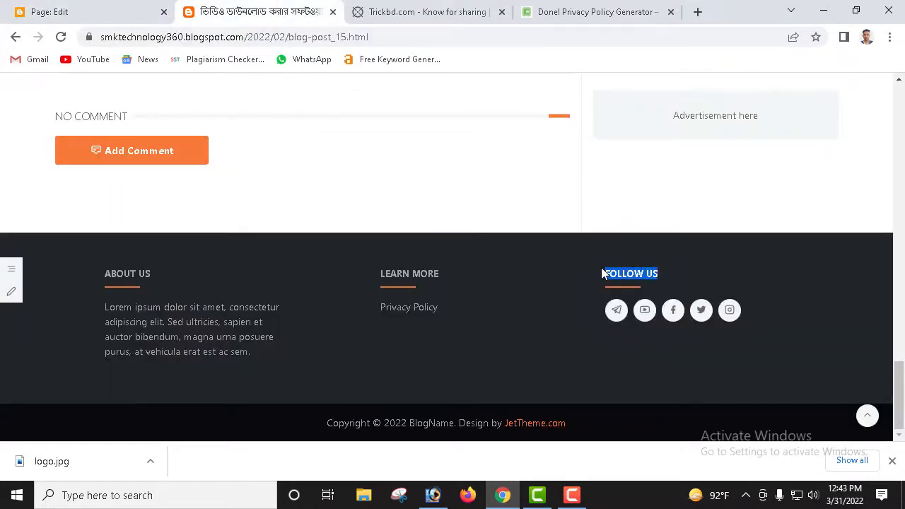
left_click(105, 13)
left_click(228, 161)
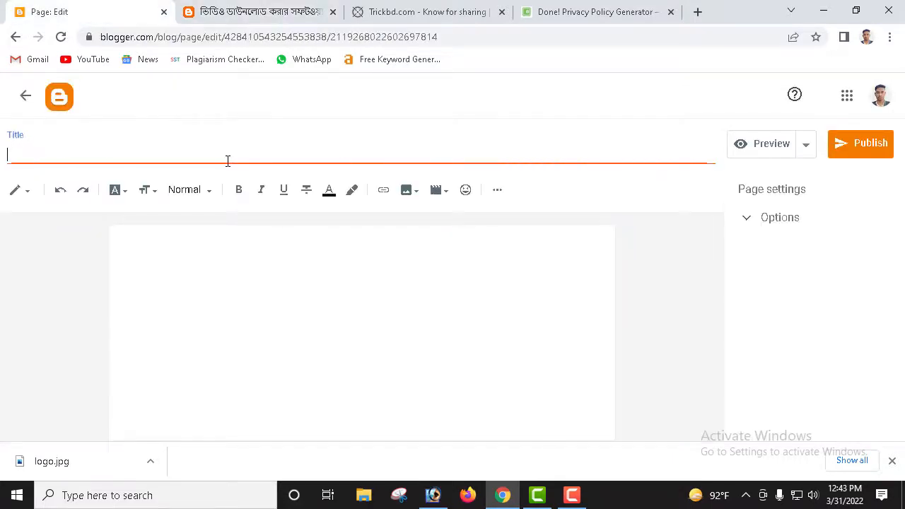
key("ctrl+v")
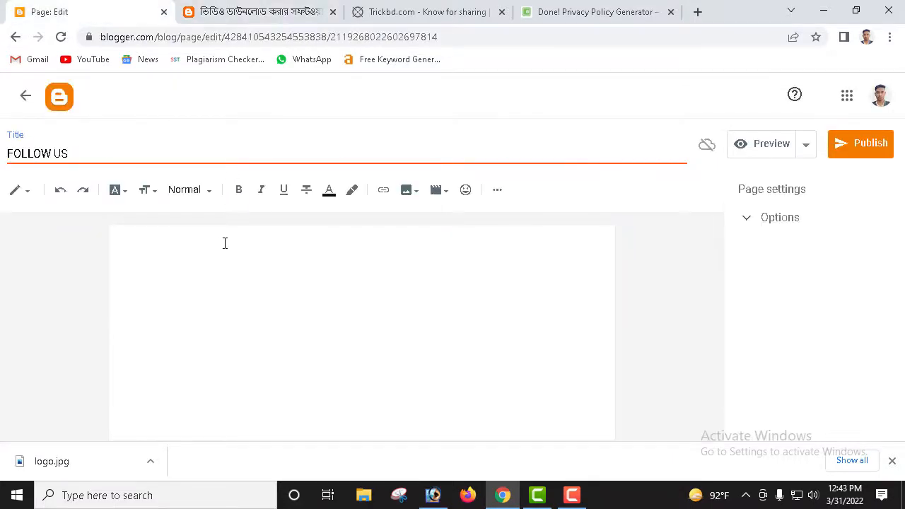
left_click(225, 244)
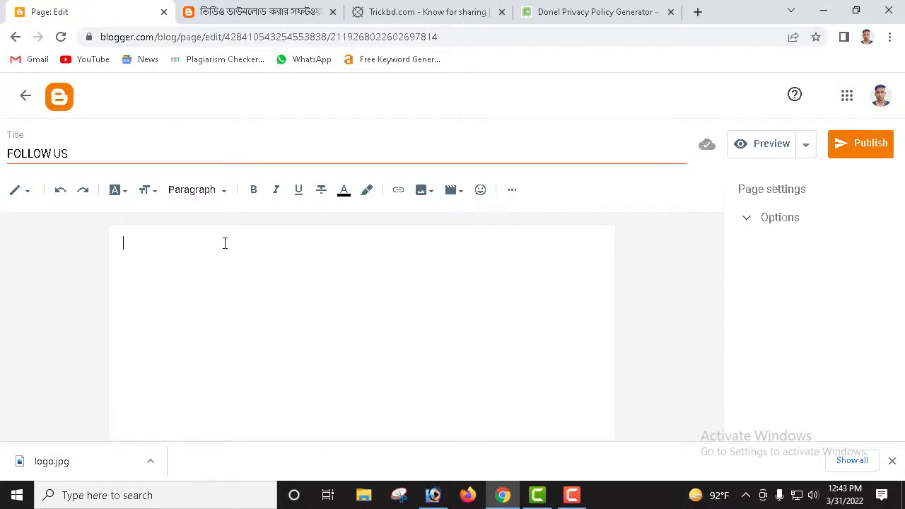
type("w")
type("ook.com")
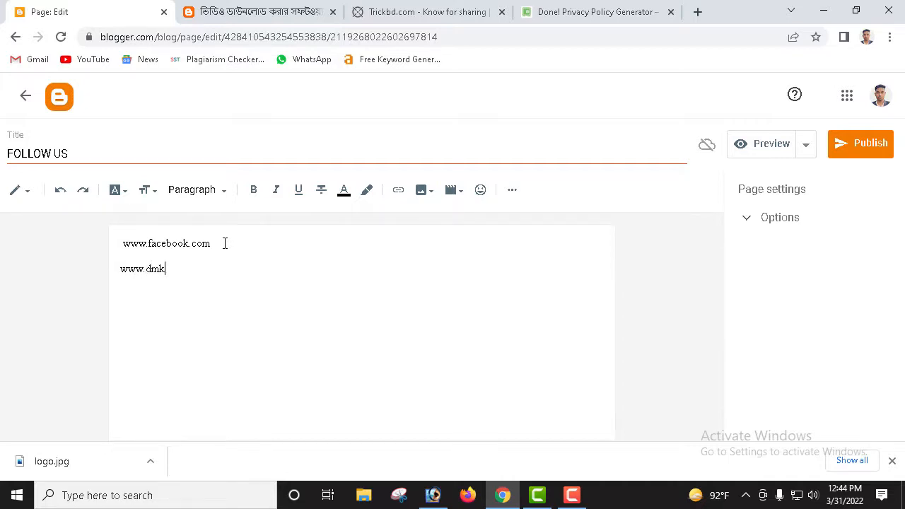
key("Return")
type("www.y")
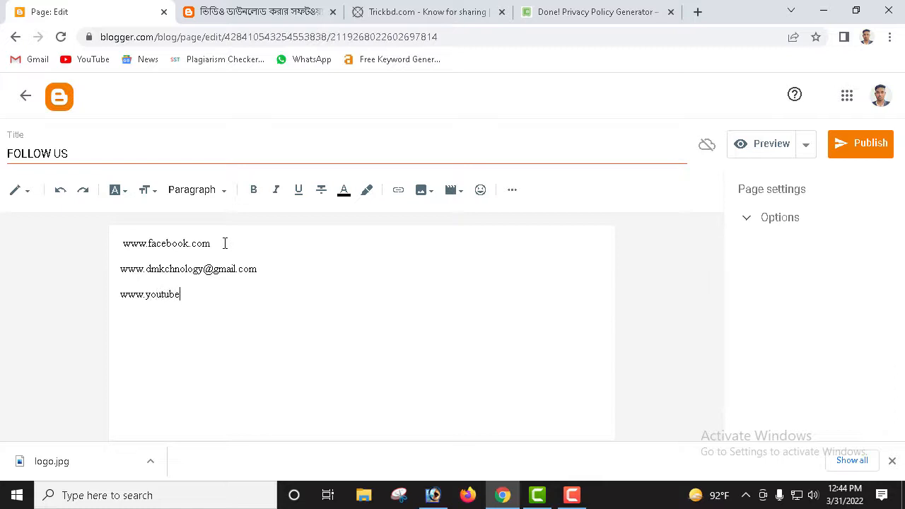
type("outube.com")
left_click(875, 144)
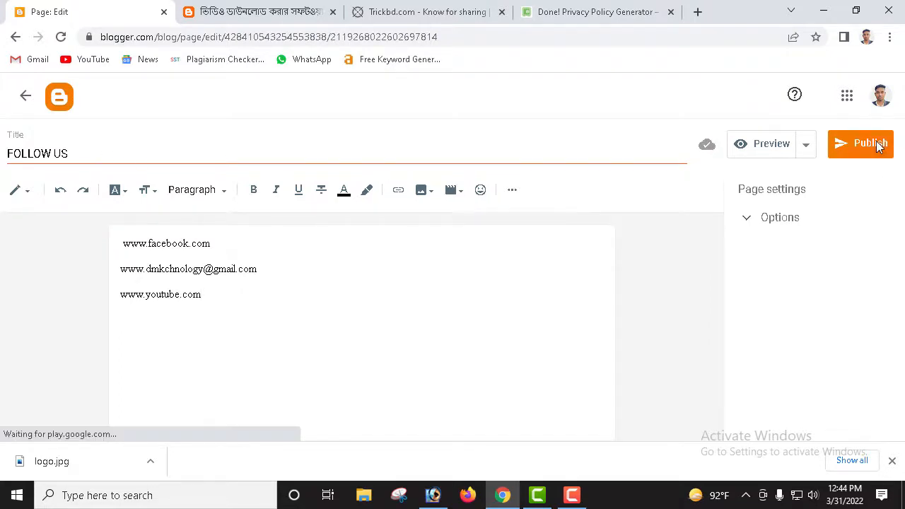
Step: Confirm publishing FOLLOW US and reload the live blog post to check for updates
left_click(506, 299)
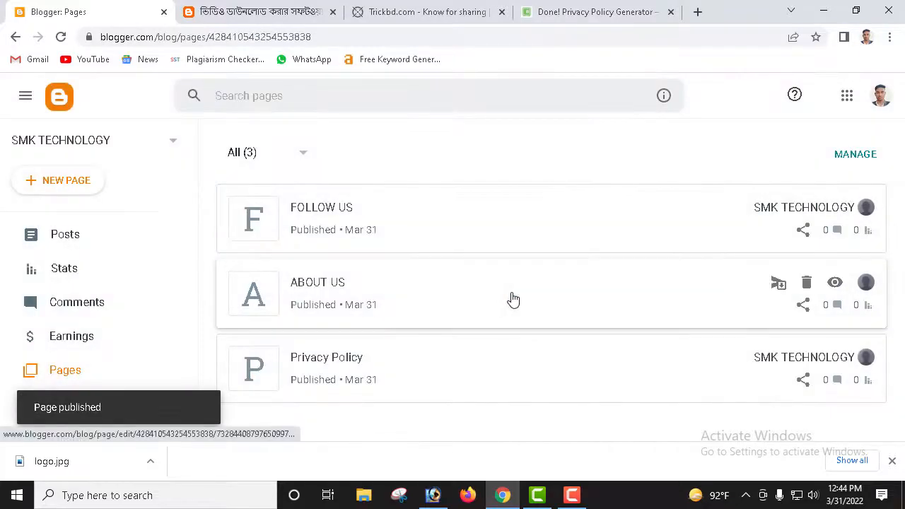
left_click(240, 18)
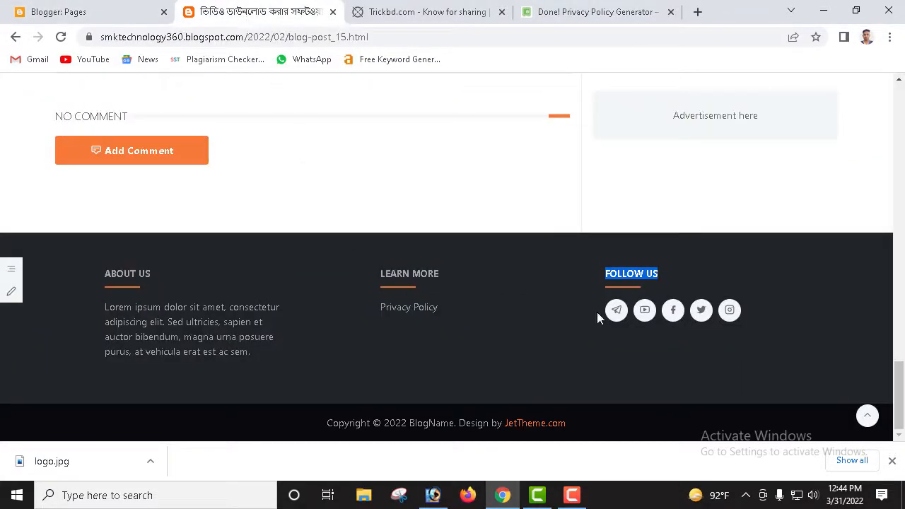
left_click(515, 274)
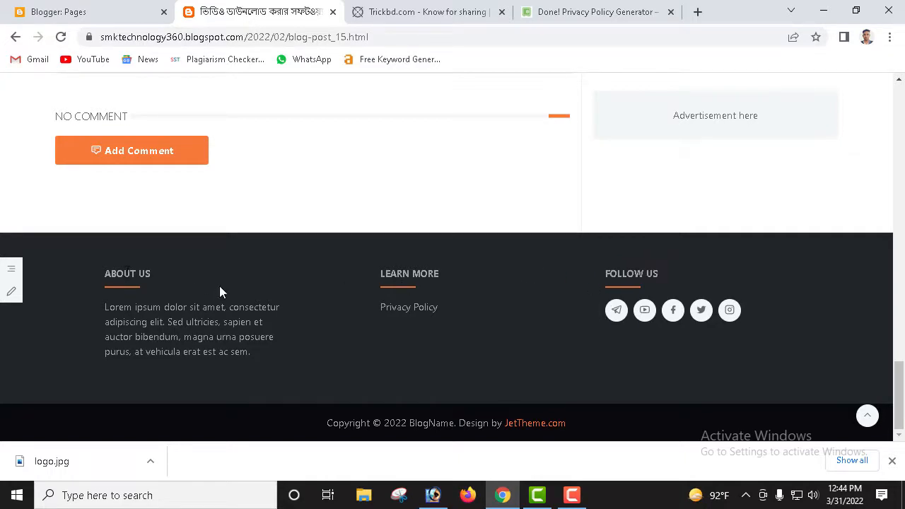
scroll(222, 271, "up", 20)
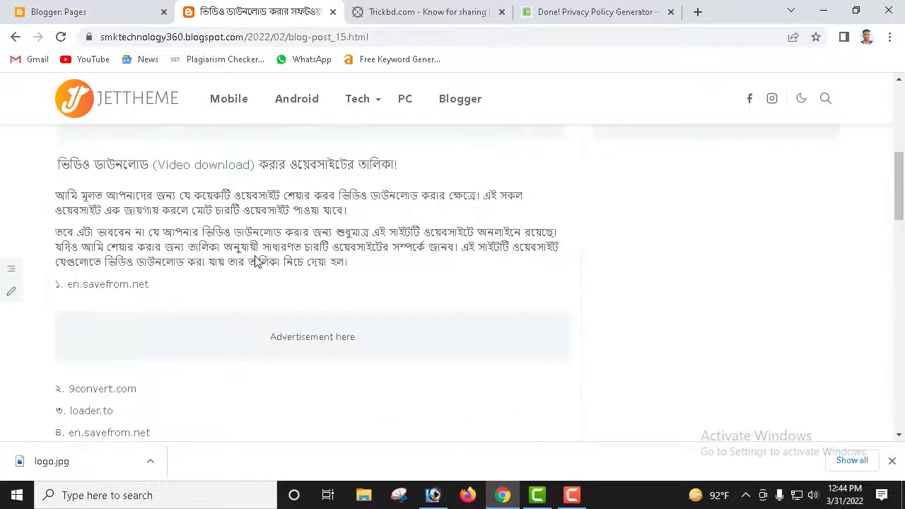
scroll(256, 262, "up", 6)
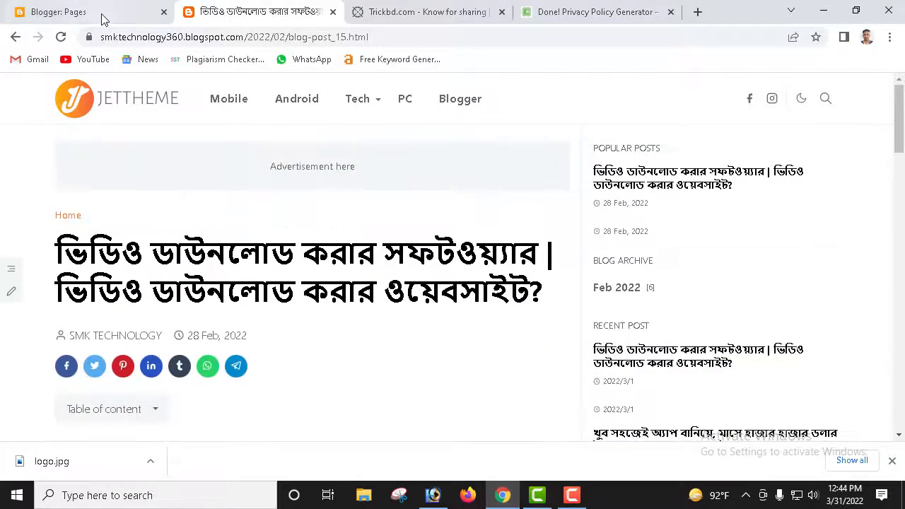
left_click(14, 37)
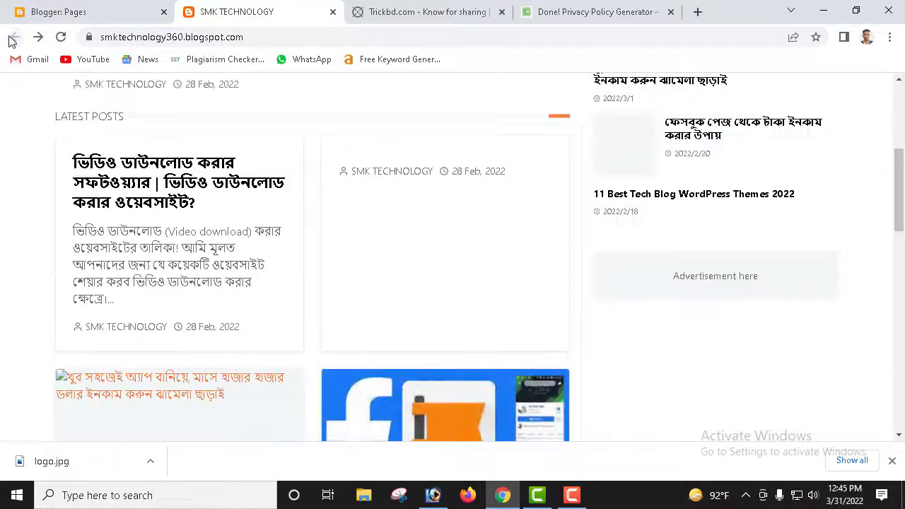
scroll(287, 198, "down", 10)
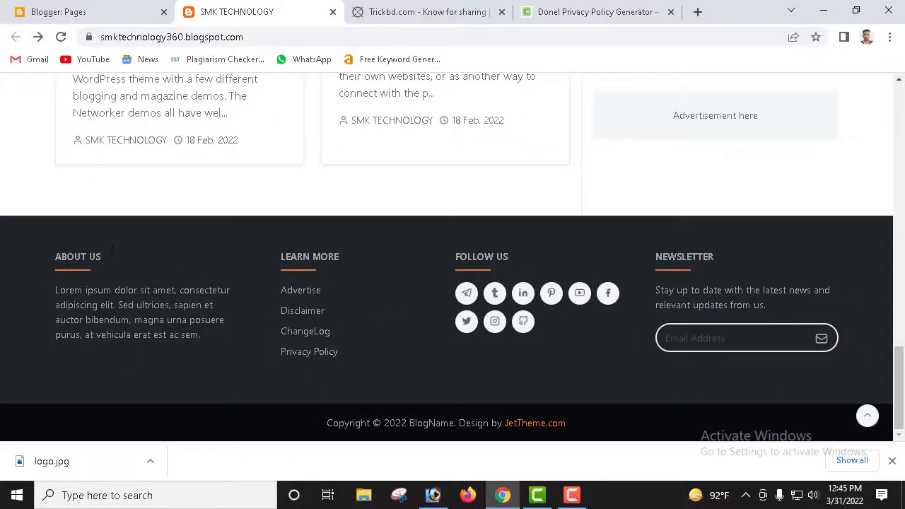
scroll(165, 237, "up", 1)
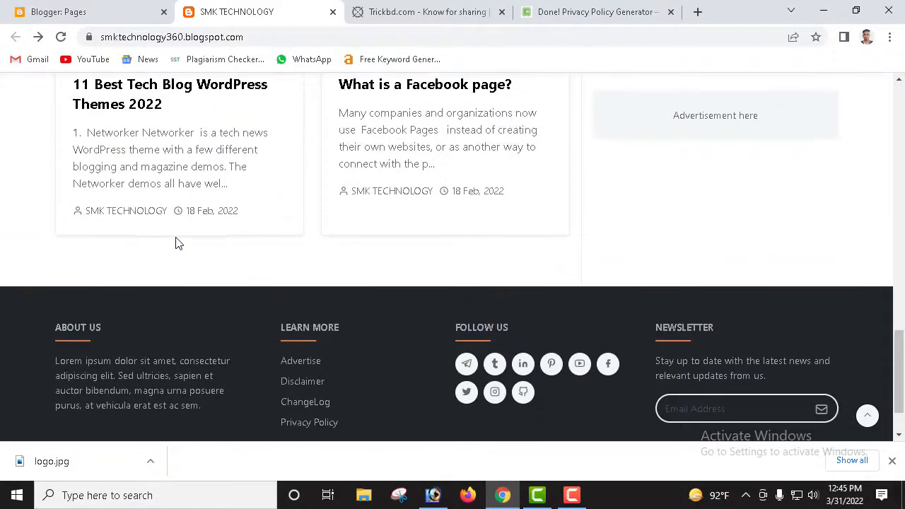
scroll(302, 221, "up", 3)
left_click(38, 37)
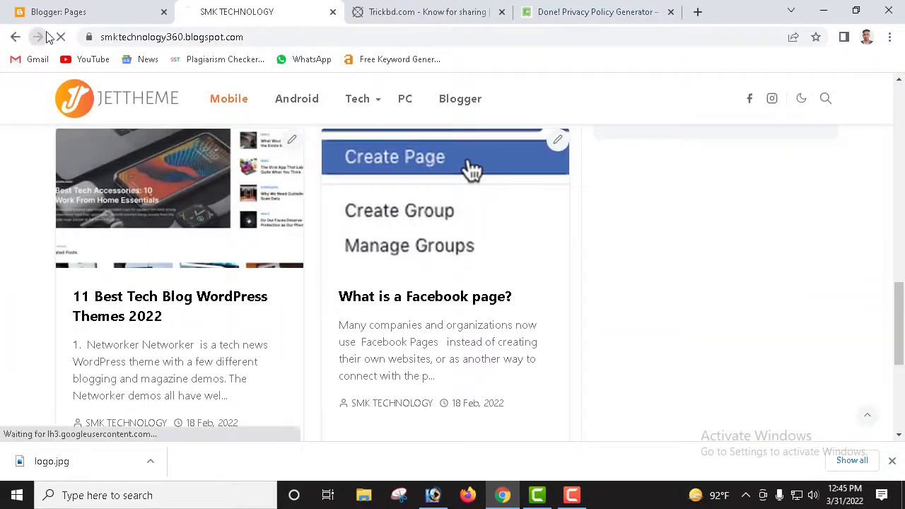
left_click(60, 37)
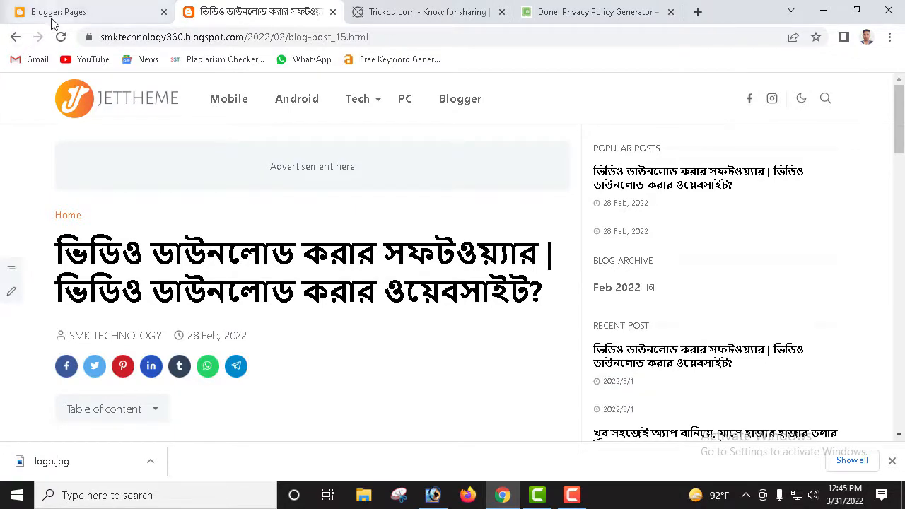
Step: Open the published Privacy Policy page live from the Pages list and select its address
left_click(59, 14)
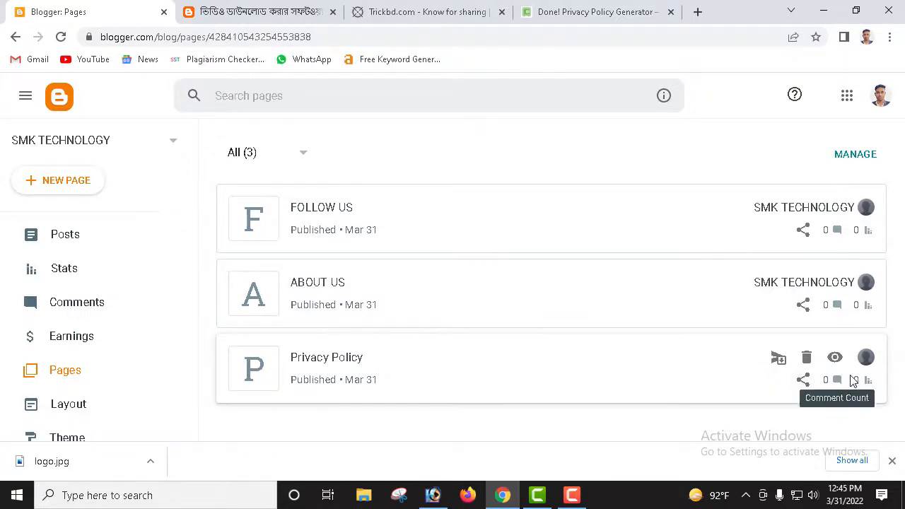
left_click(836, 359)
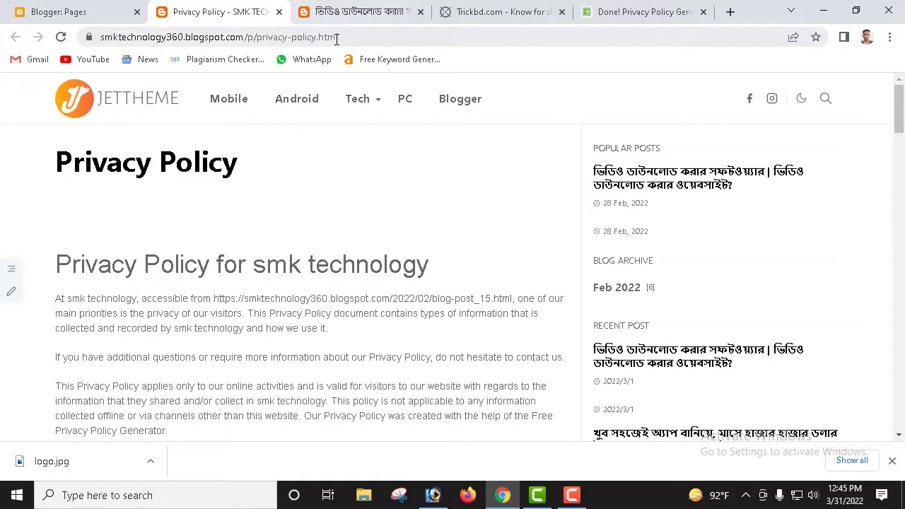
left_click_drag(344, 39, 79, 46)
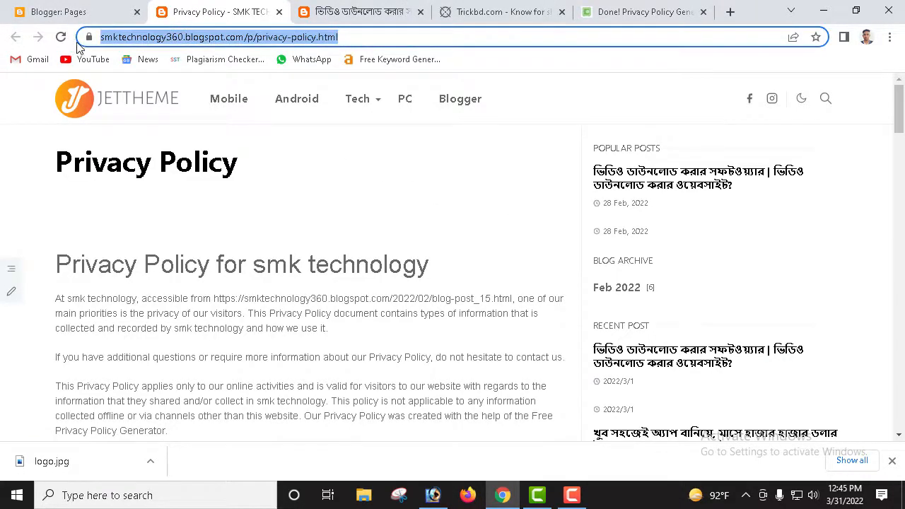
left_click(111, 8)
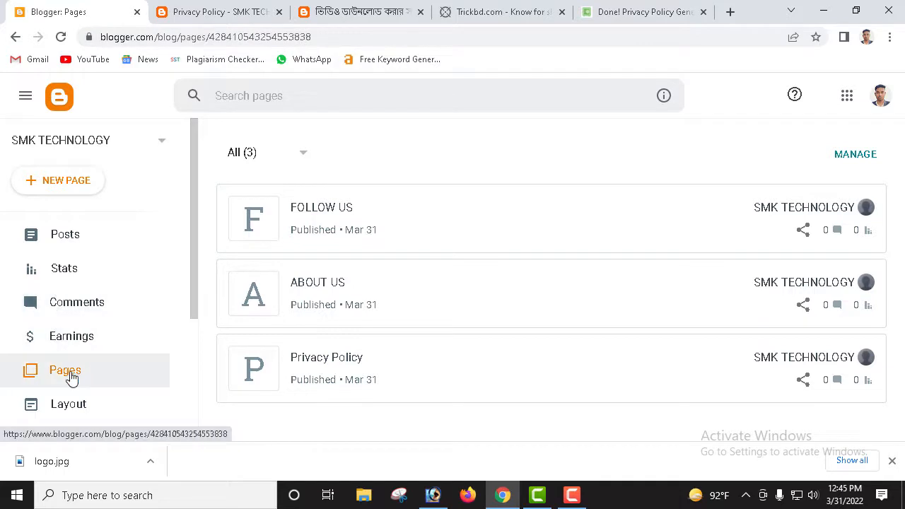
Step: Inspect the Learn More link list settings in Layout and close them without saving
left_click(81, 404)
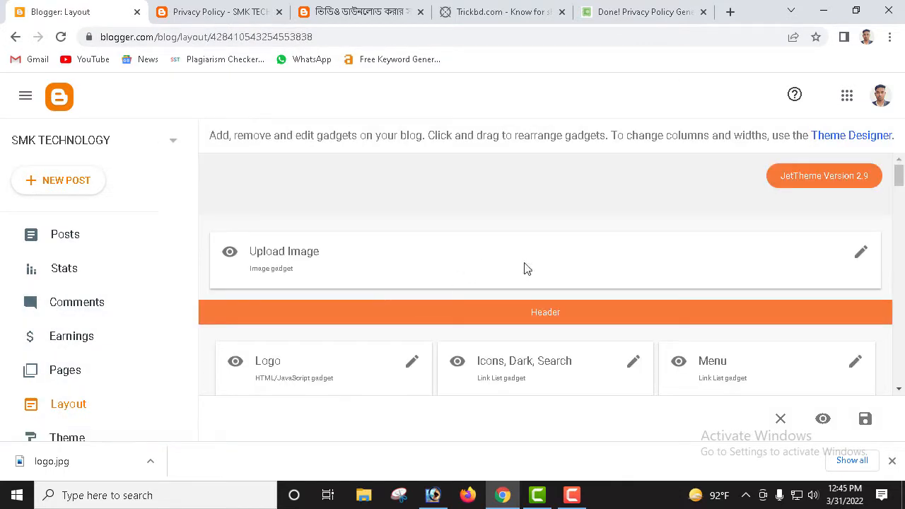
scroll(623, 312, "down", 5)
scroll(623, 311, "down", 10)
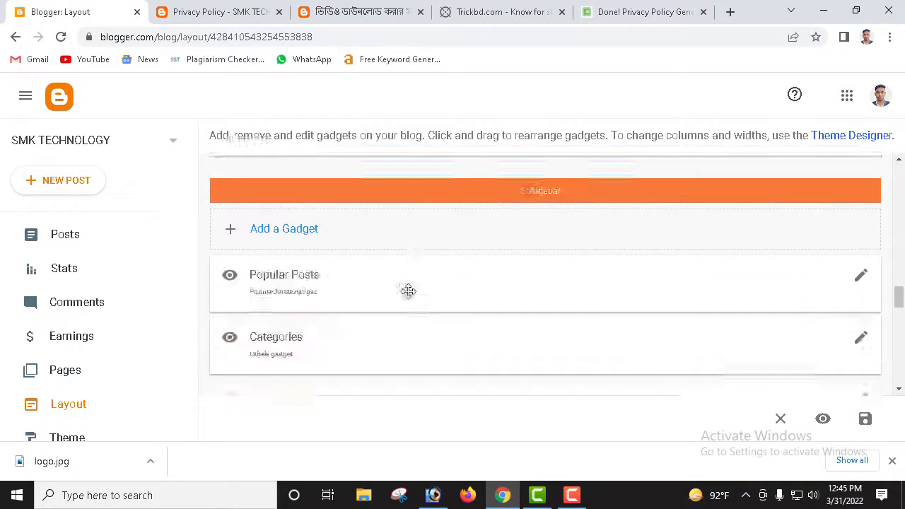
scroll(430, 306, "down", 3)
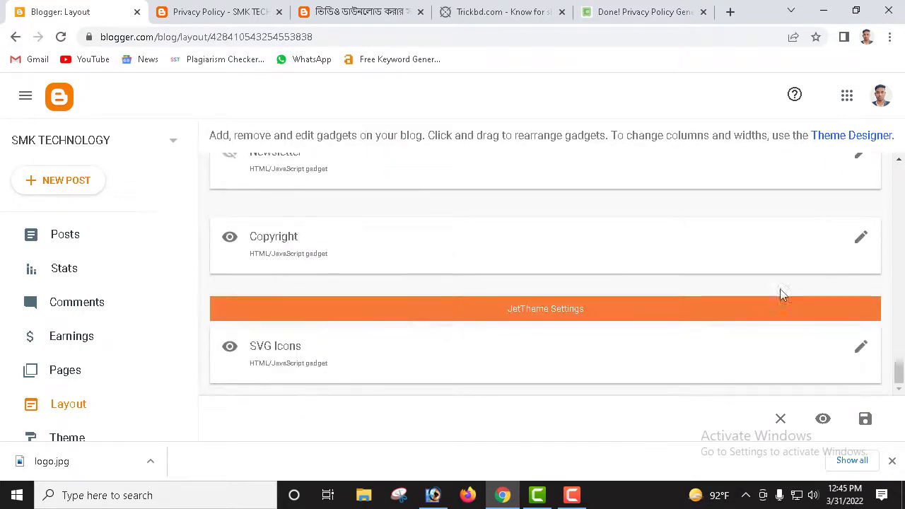
scroll(357, 260, "up", 2)
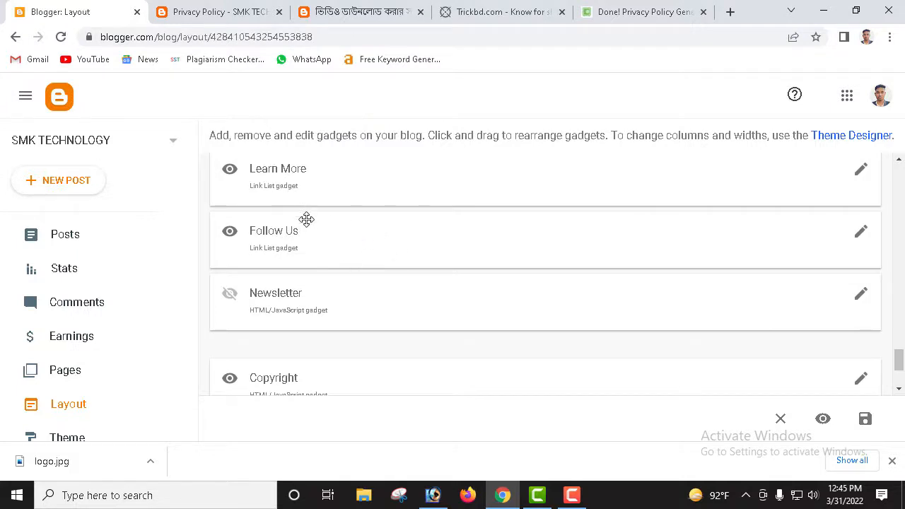
left_click(857, 175)
scroll(356, 272, "down", 1)
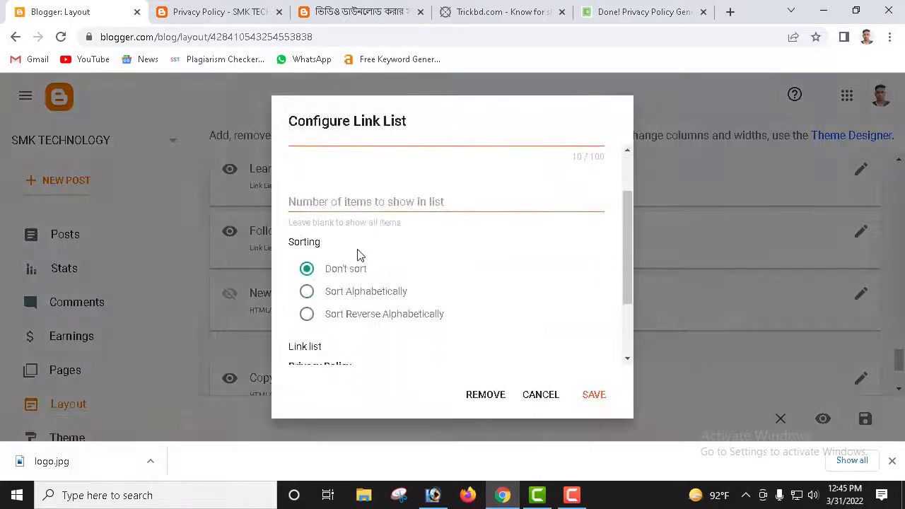
left_click(398, 204)
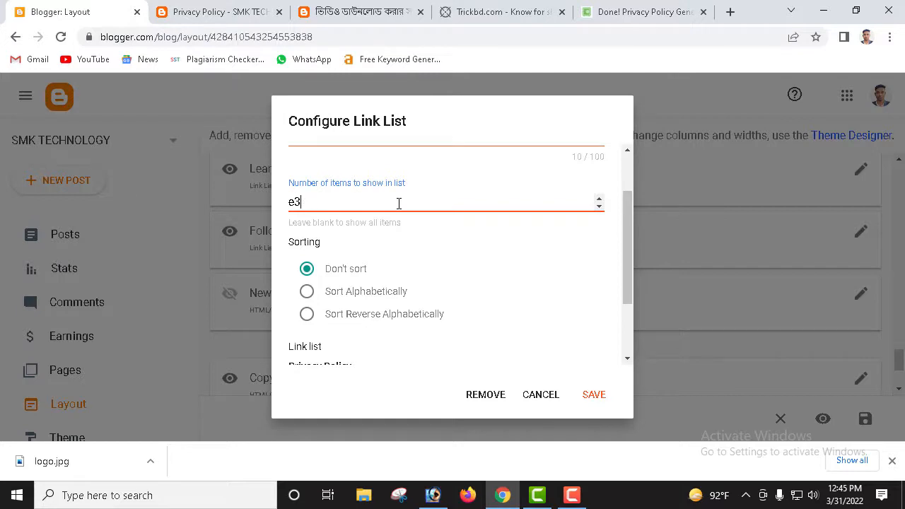
type("1")
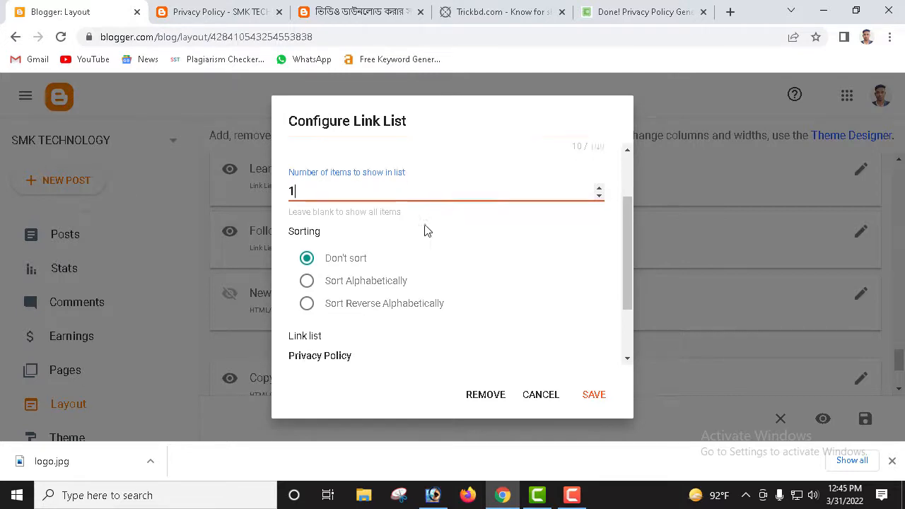
scroll(428, 241, "down", 2)
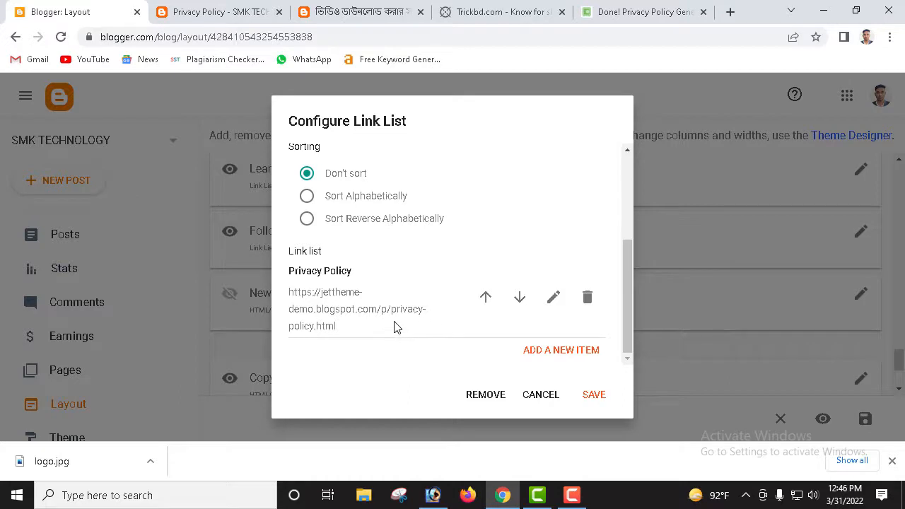
left_click_drag(374, 324, 278, 297)
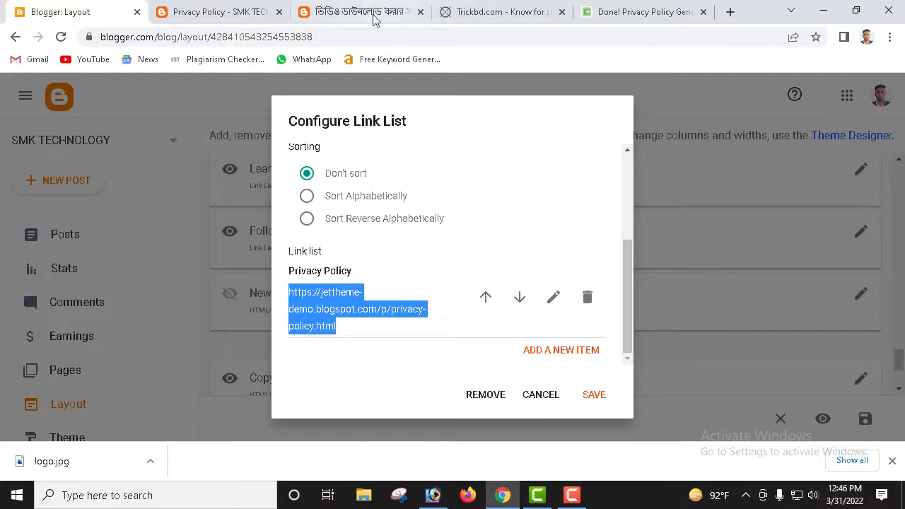
left_click(540, 398)
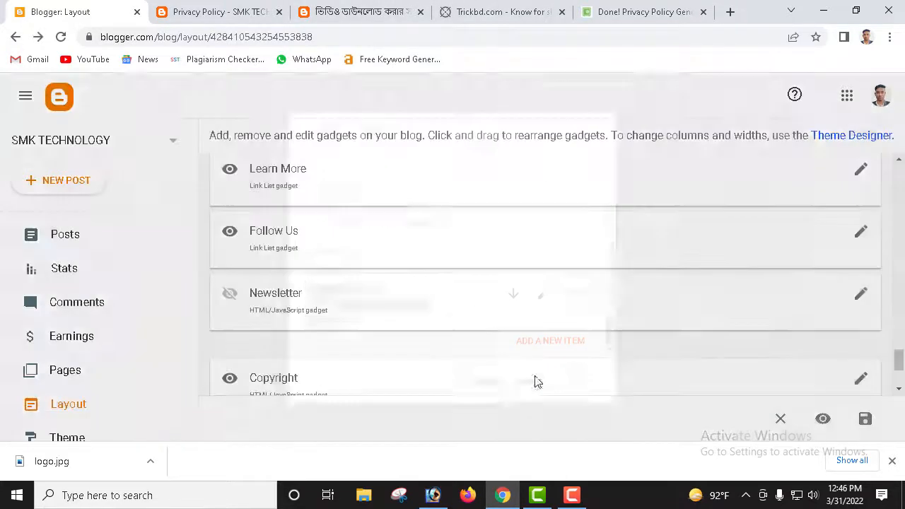
Step: Copy the Privacy Policy page's full web address and return to the Layout gadgets
left_click(366, 15)
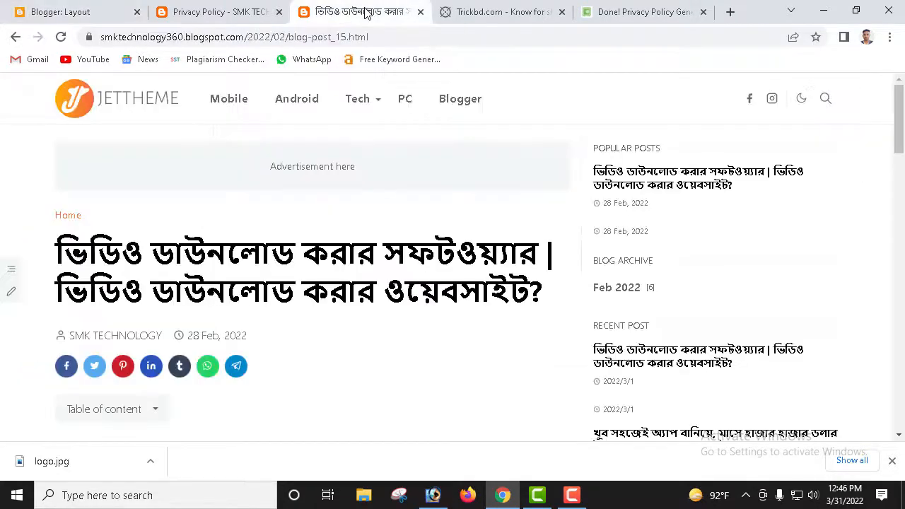
left_click(249, 14)
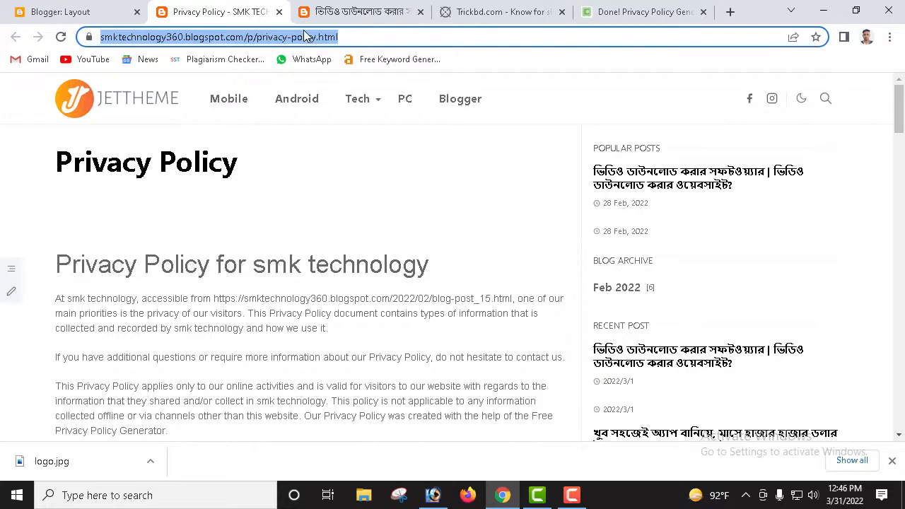
left_click(77, 11)
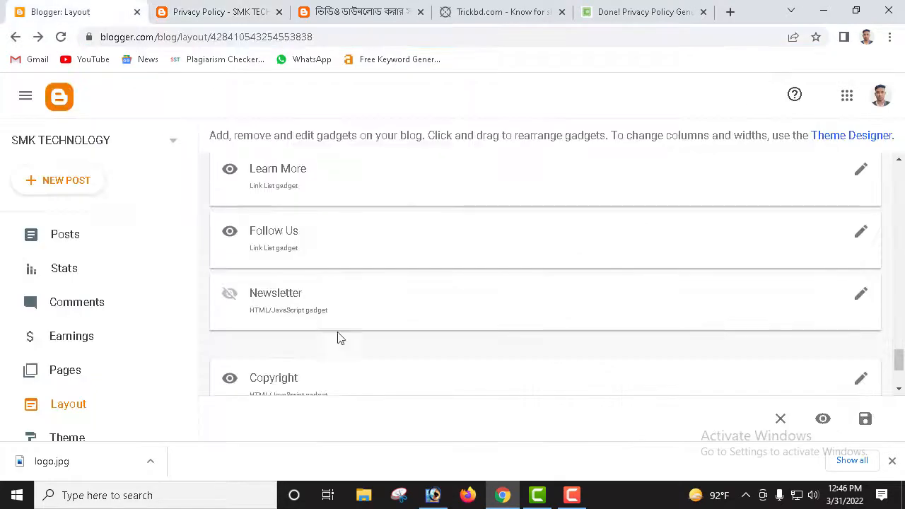
scroll(513, 356, "down", 2)
scroll(406, 273, "up", 2)
left_click(227, 12)
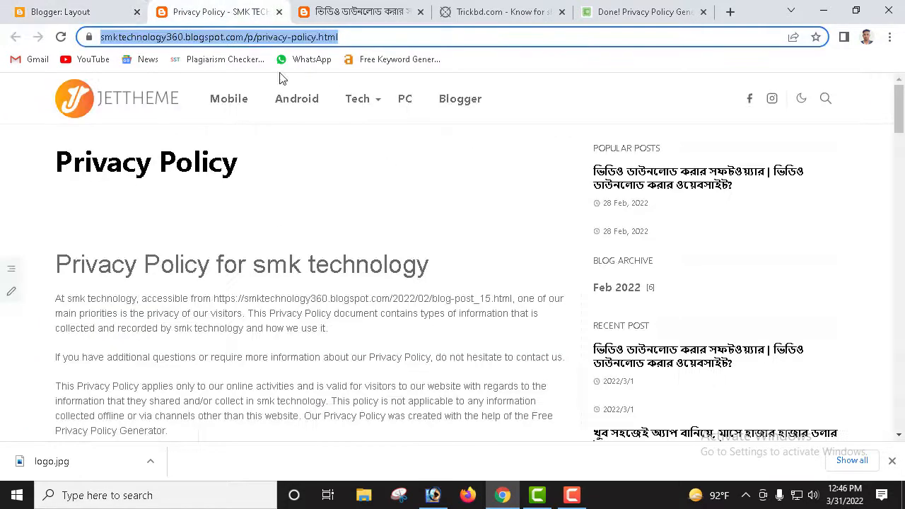
left_click_drag(361, 39, 133, 39)
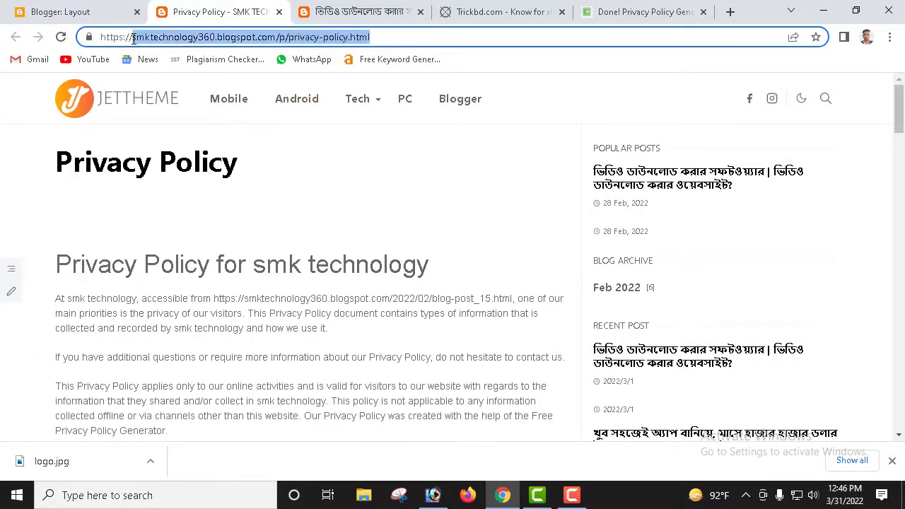
left_click(398, 36)
left_click_drag(385, 36, 114, 39)
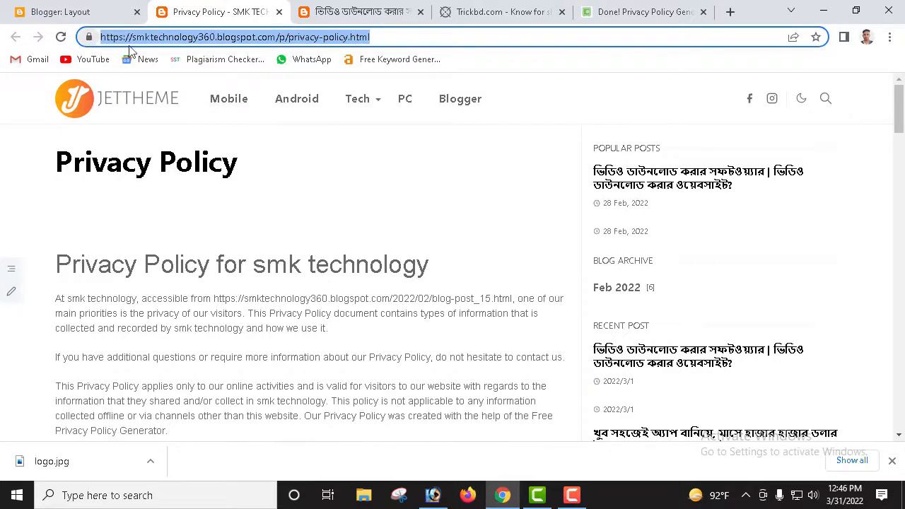
left_click(103, 10)
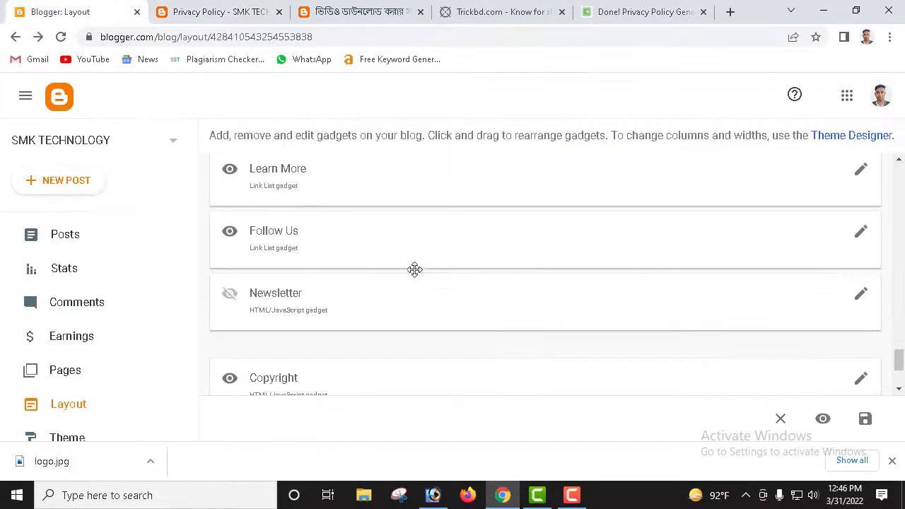
scroll(414, 269, "down", 2)
scroll(622, 225, "up", 1)
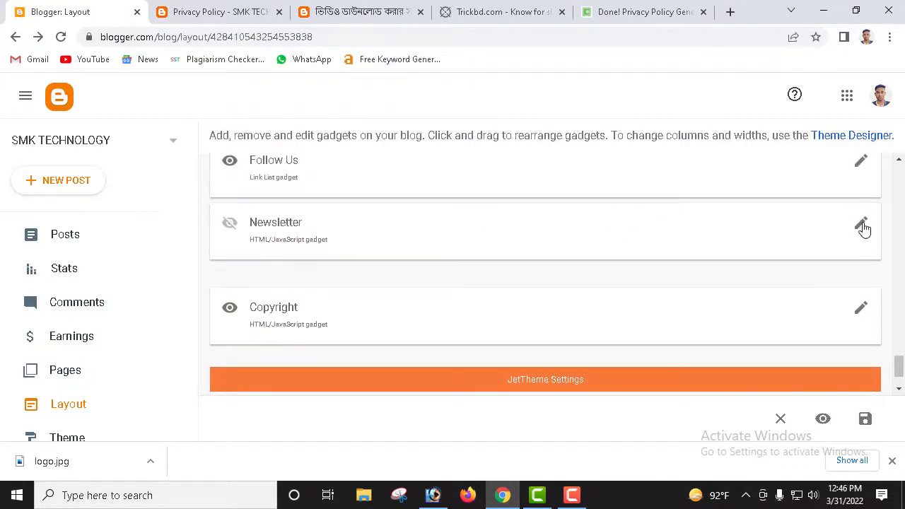
scroll(757, 243, "up", 2)
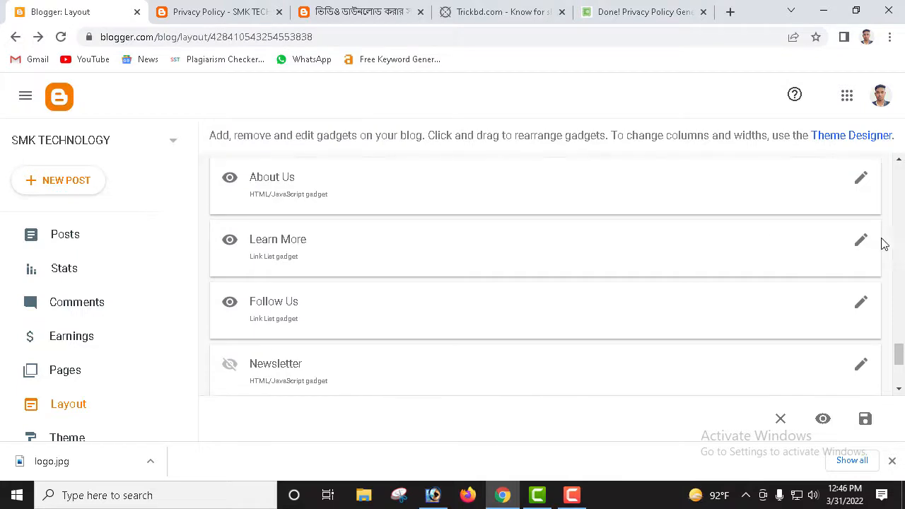
Step: Repoint the Learn More Privacy Policy link to smktechnology360.blogspot.com/p/privacy-policy.html and save the list
left_click(862, 240)
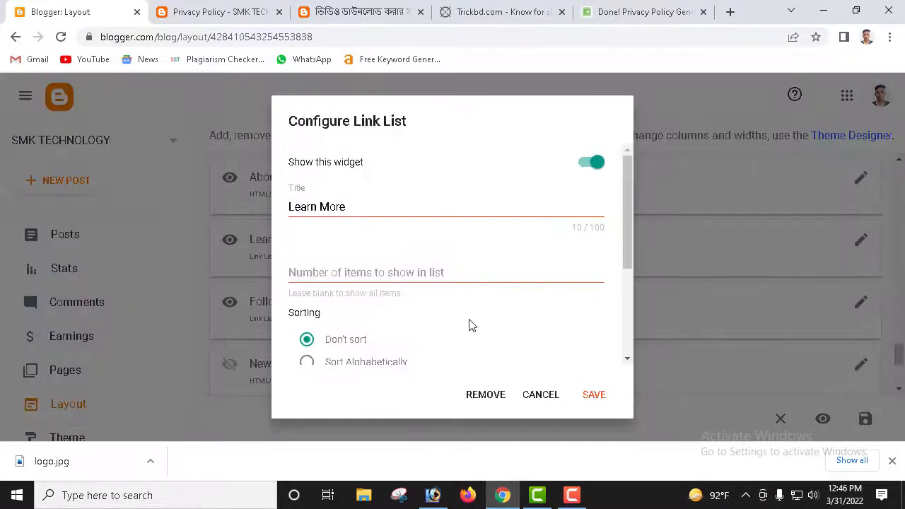
scroll(472, 326, "down", 3)
mouse_move(363, 331)
left_mouse_down()
mouse_move(288, 307)
mouse_move(281, 288)
left_mouse_up()
left_click(554, 298)
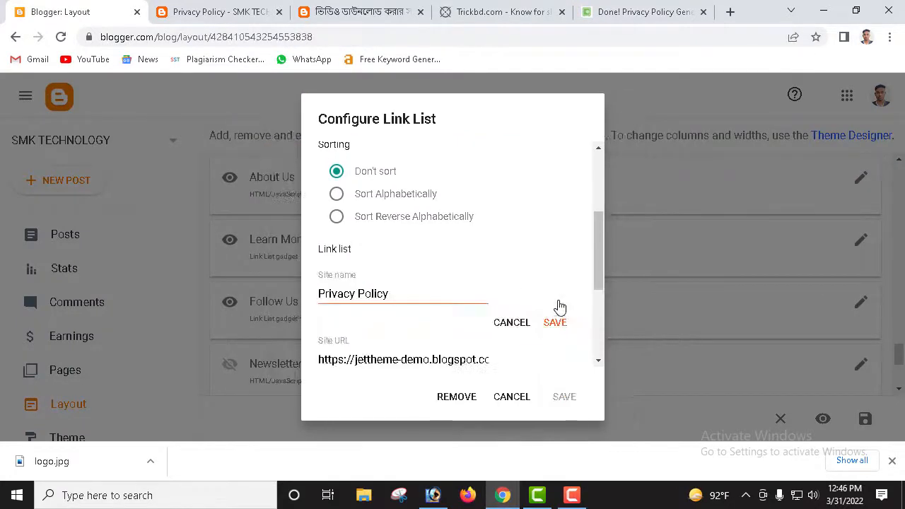
scroll(406, 331, "down", 3)
scroll(453, 254, "up", 2)
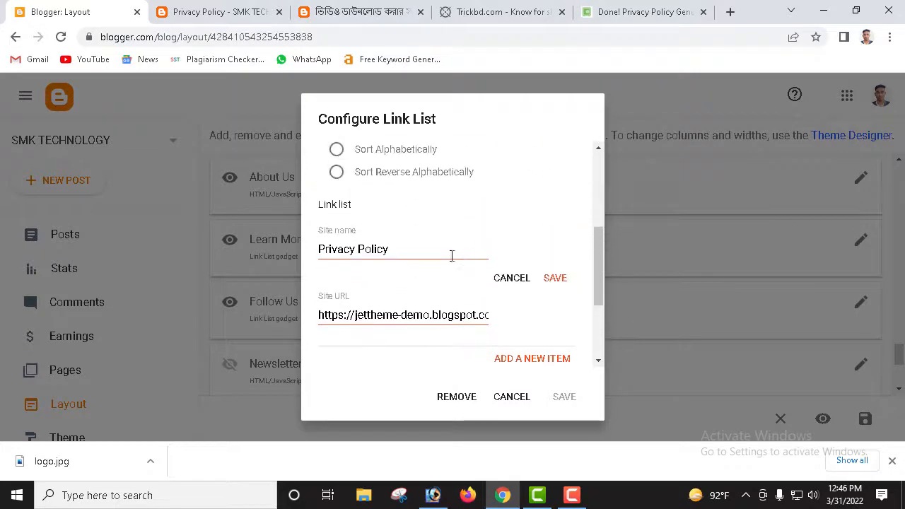
left_click(418, 316)
key("ctrl+a")
key("ctrl+v")
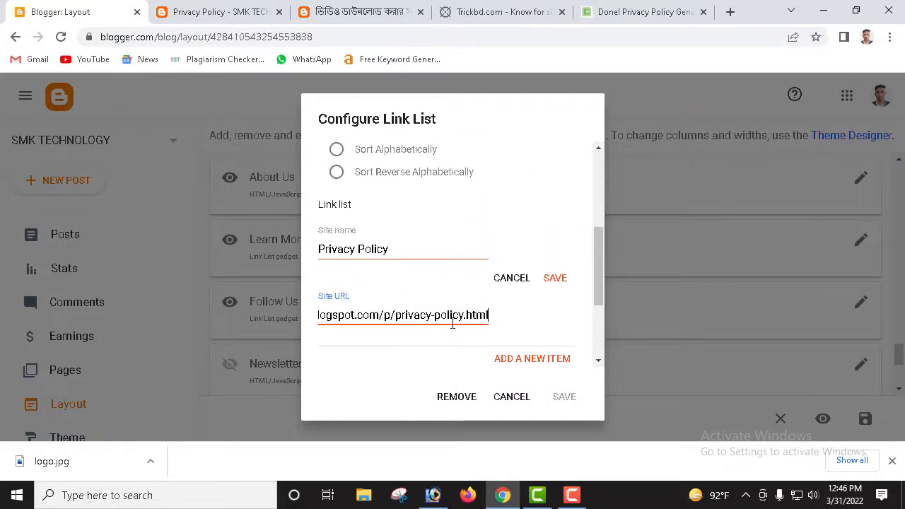
left_click(559, 281)
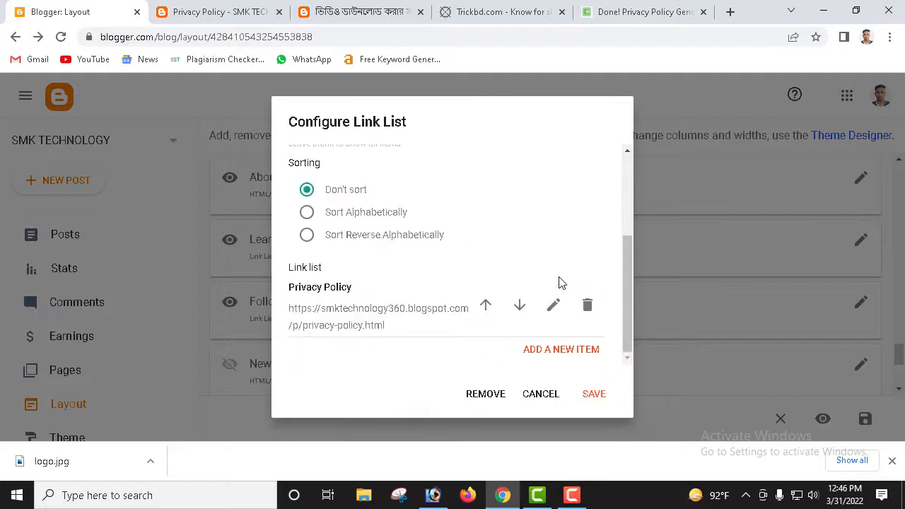
left_click(594, 397)
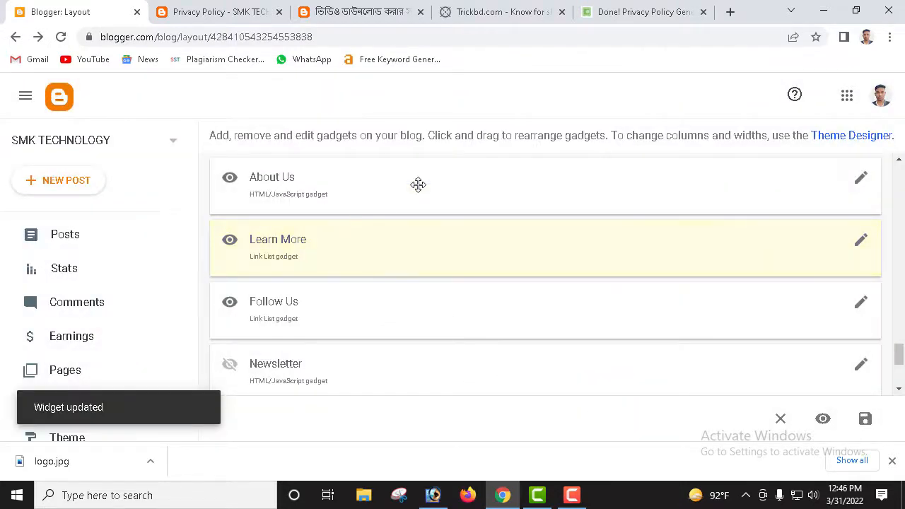
left_click(859, 183)
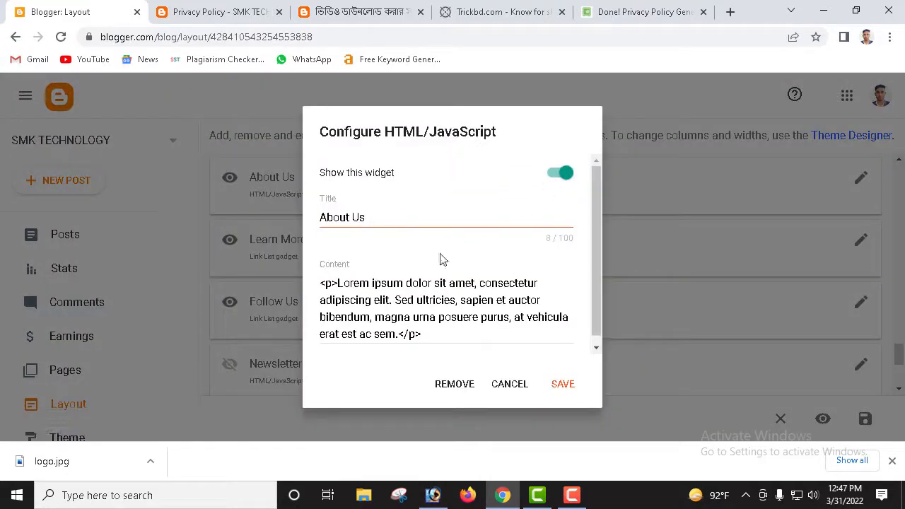
scroll(336, 192, "down", 1)
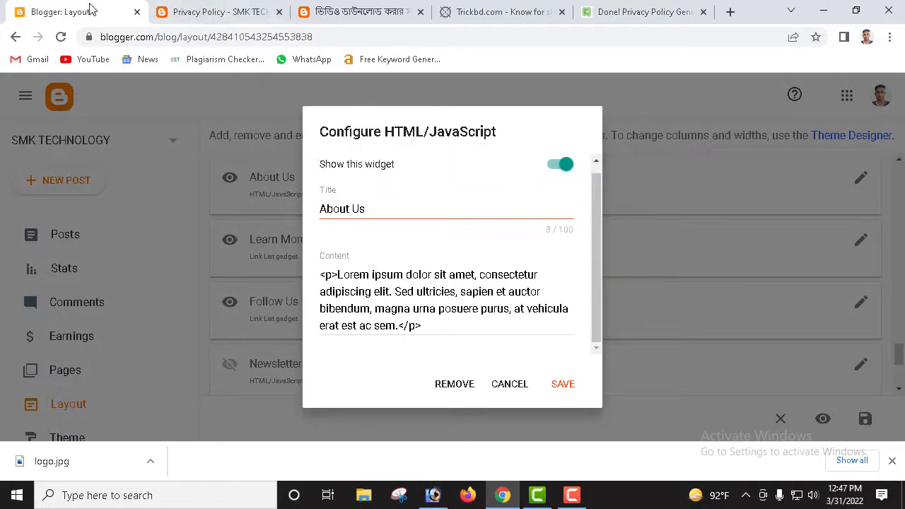
Step: Close the About Us gadget settings unchanged and go to the blog's Pages list
left_click(233, 12)
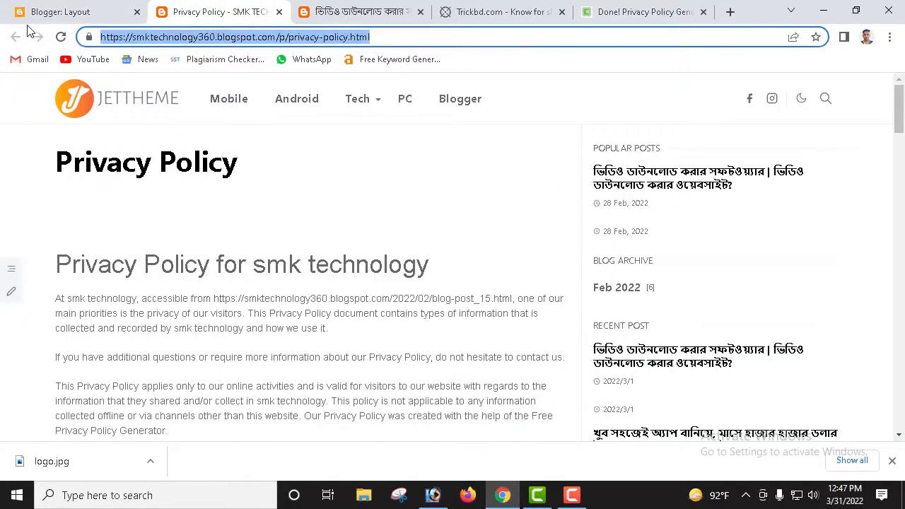
left_click(63, 12)
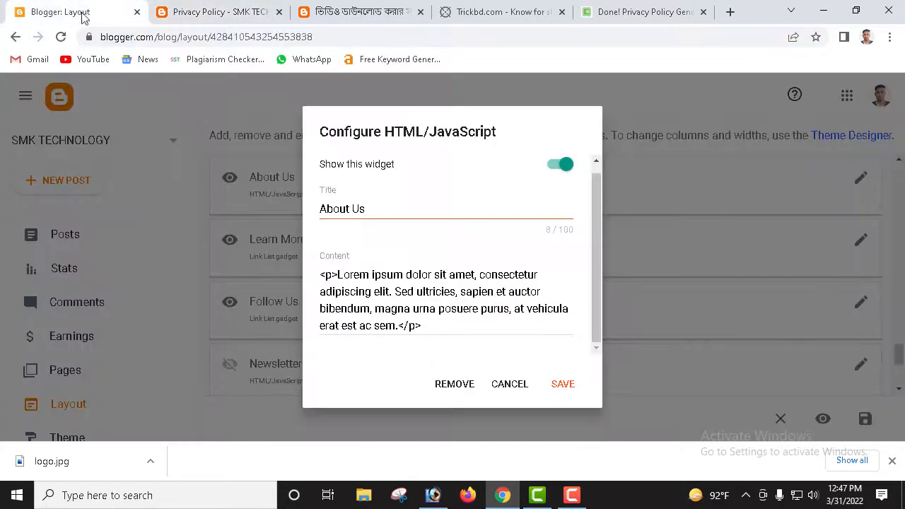
left_click(509, 386)
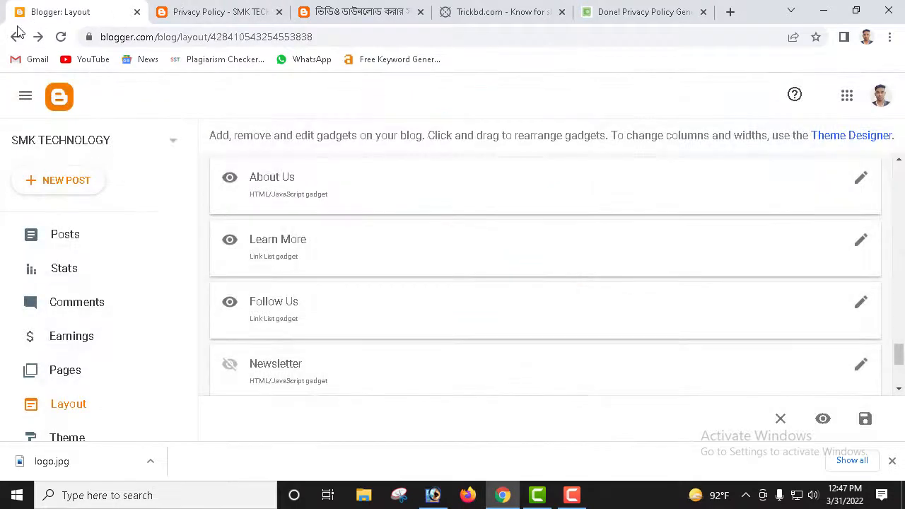
left_click(93, 381)
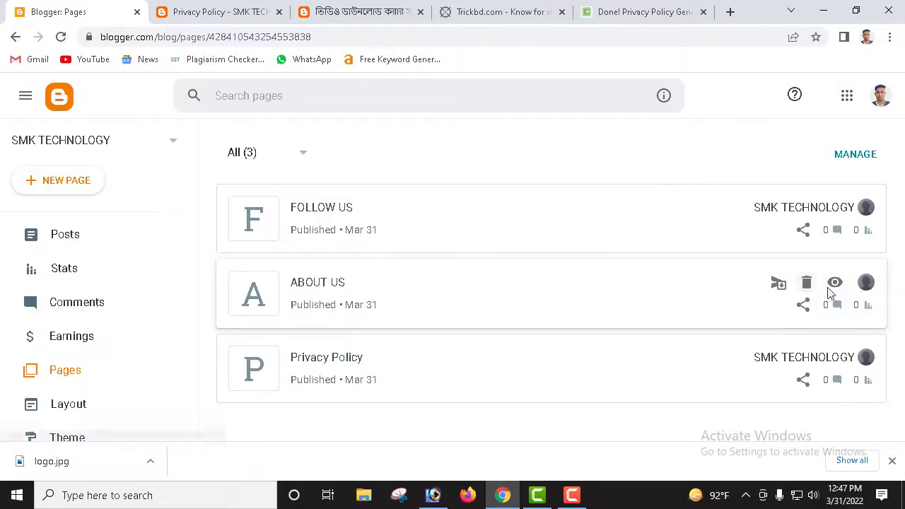
Step: Open the live About Us and Follow Us pages in separate tabs
left_click(834, 288)
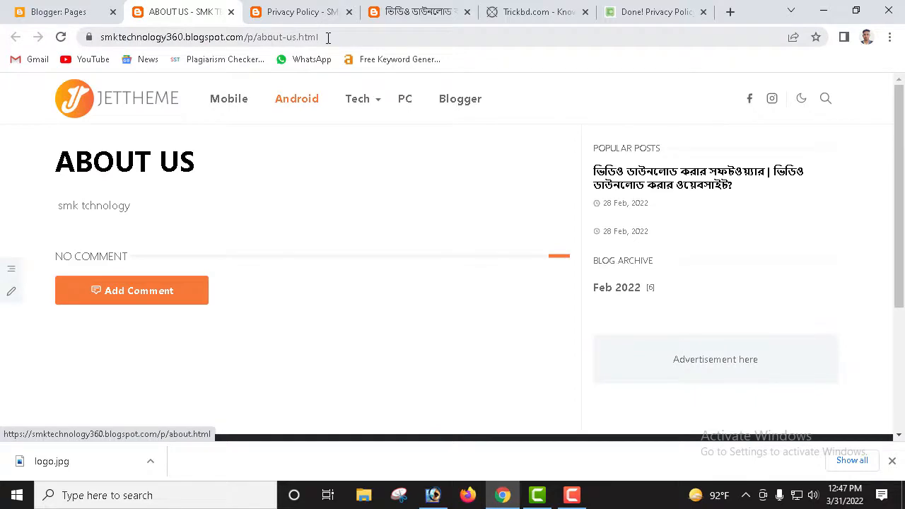
left_click_drag(329, 37, 52, 35)
key("ctrl+c")
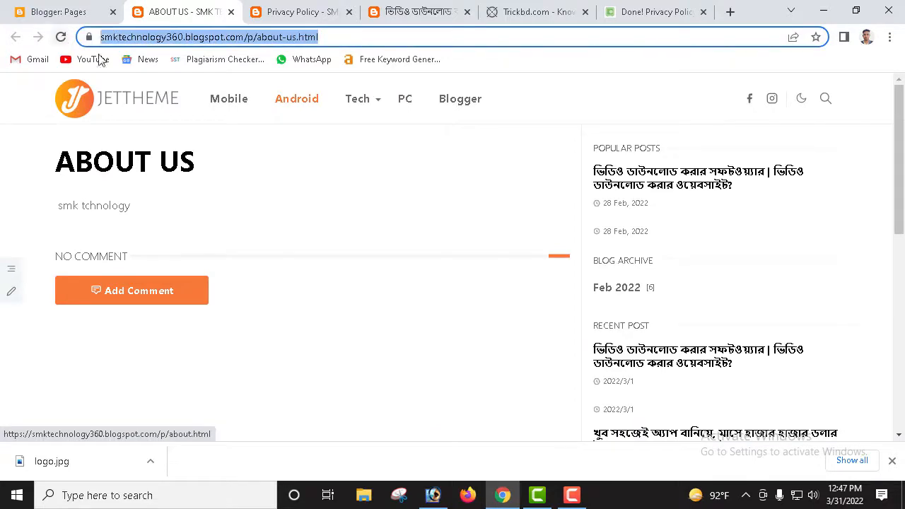
left_click(70, 12)
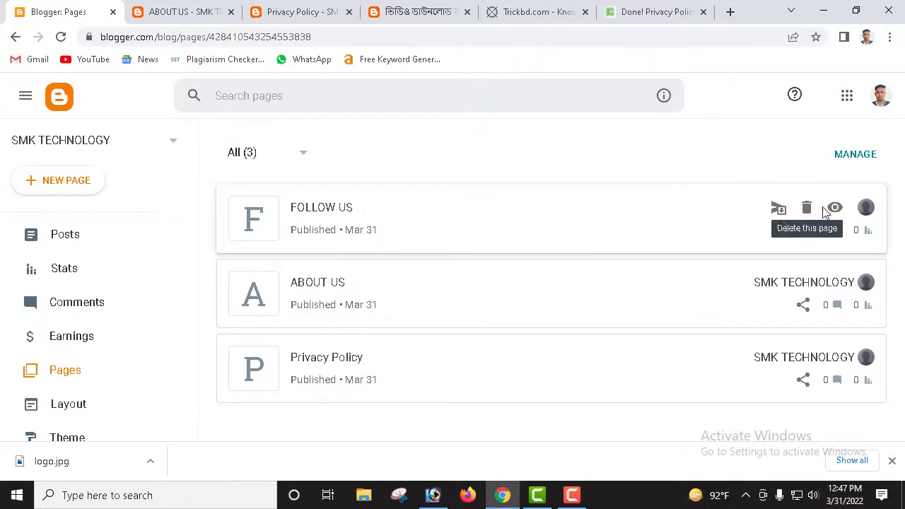
left_click(836, 208)
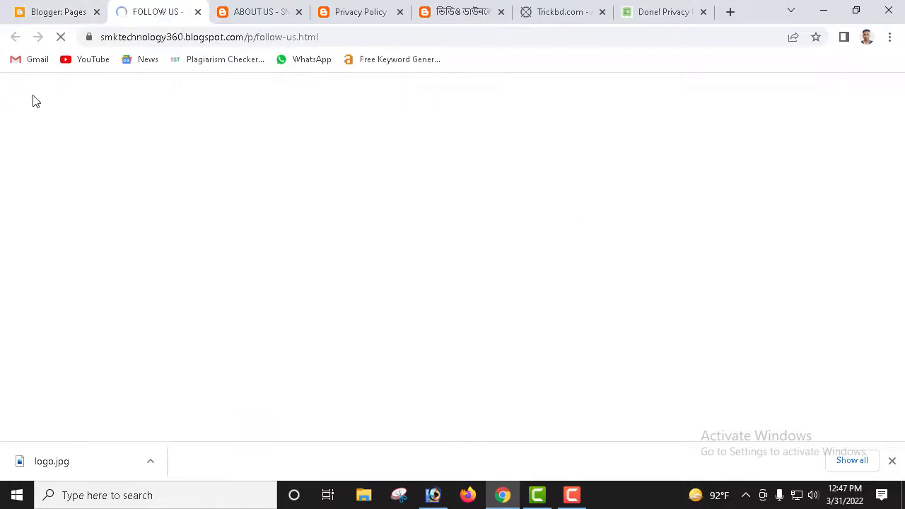
left_click(60, 21)
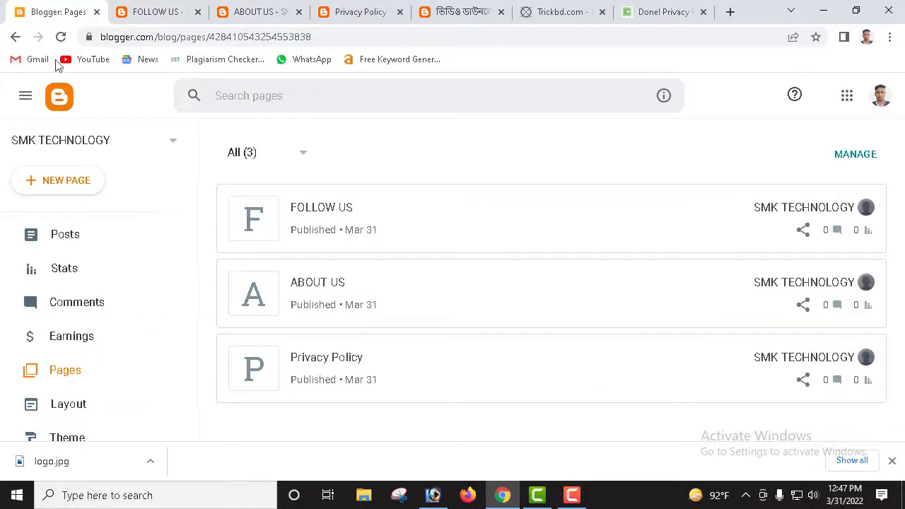
Step: Replace the About Us gadget's Lorem ipsum content with smktechnology360.blogspot.com/p/about-us.html and save it
left_click(80, 401)
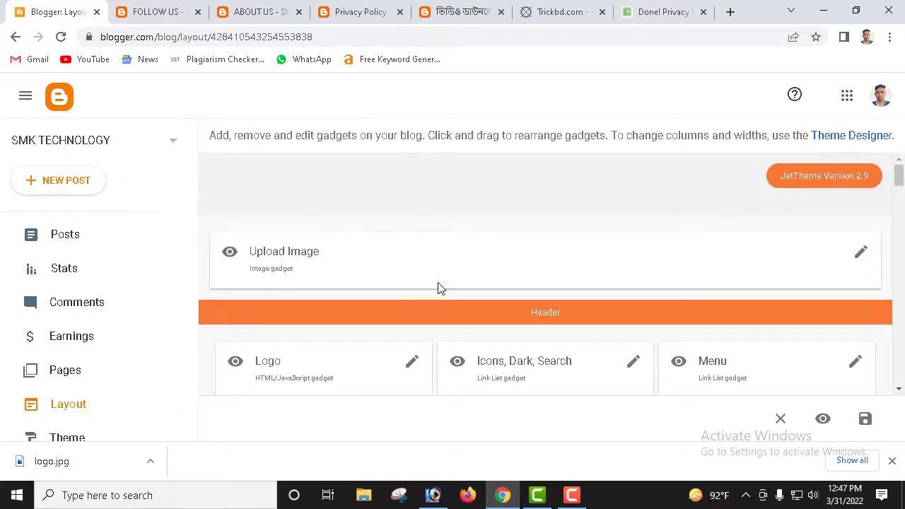
scroll(439, 287, "down", 10)
scroll(588, 351, "down", 10)
scroll(571, 341, "up", 4)
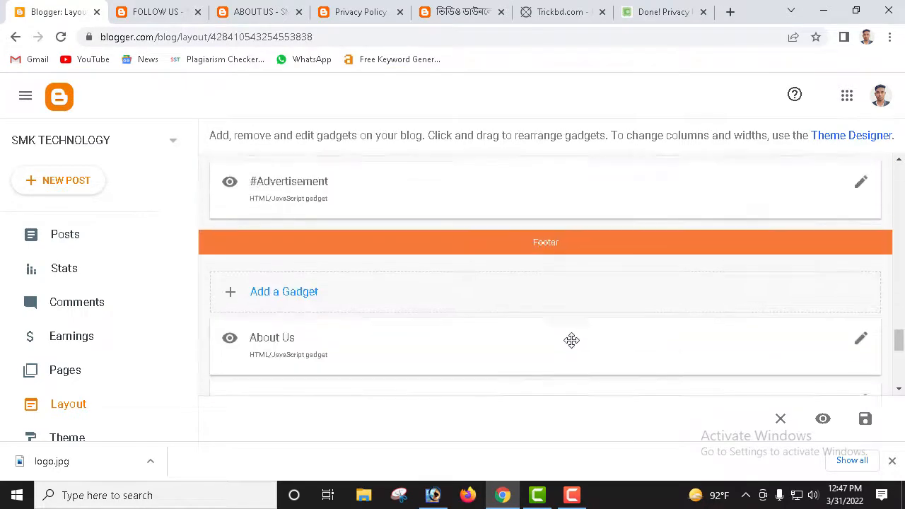
scroll(573, 347, "down", 4)
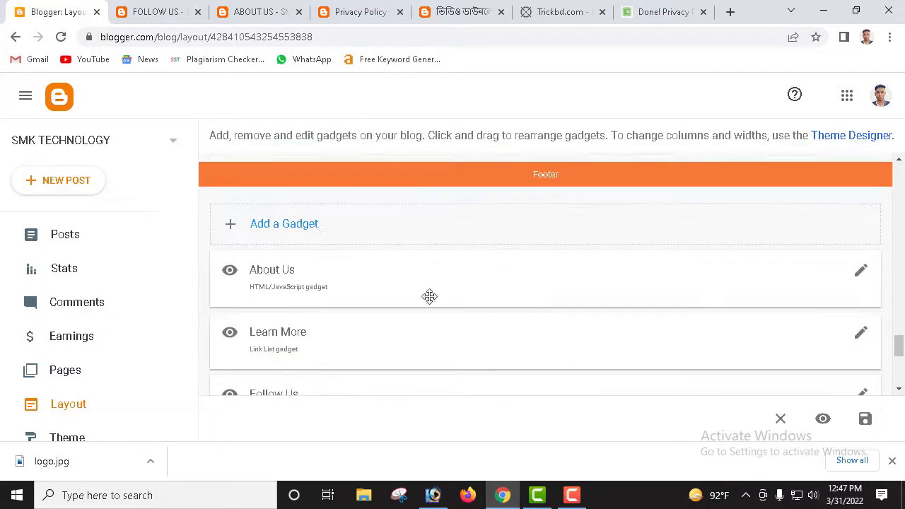
left_click(862, 275)
scroll(467, 348, "down", 1)
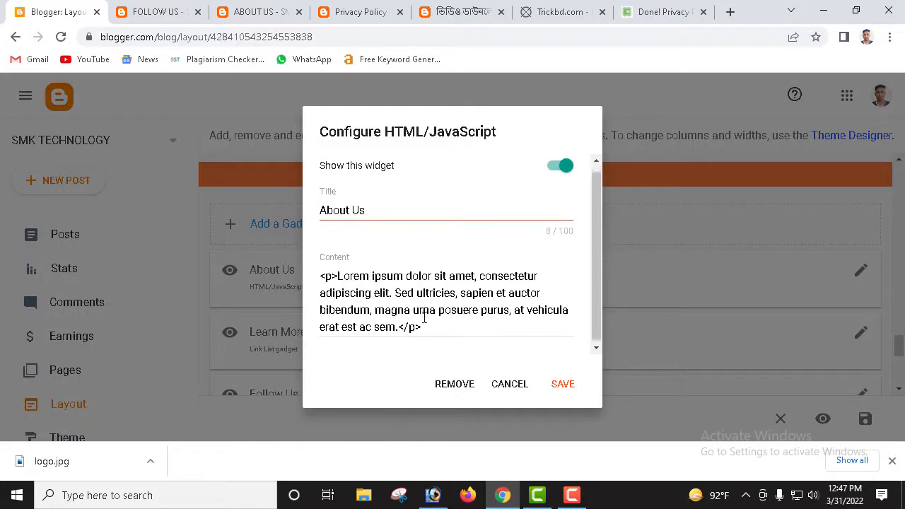
left_click_drag(425, 326, 312, 283)
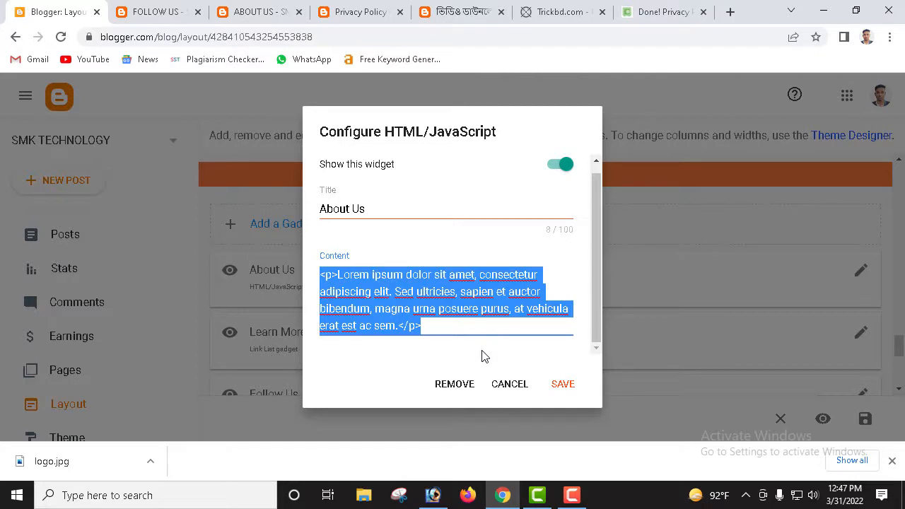
key("ctrl+v")
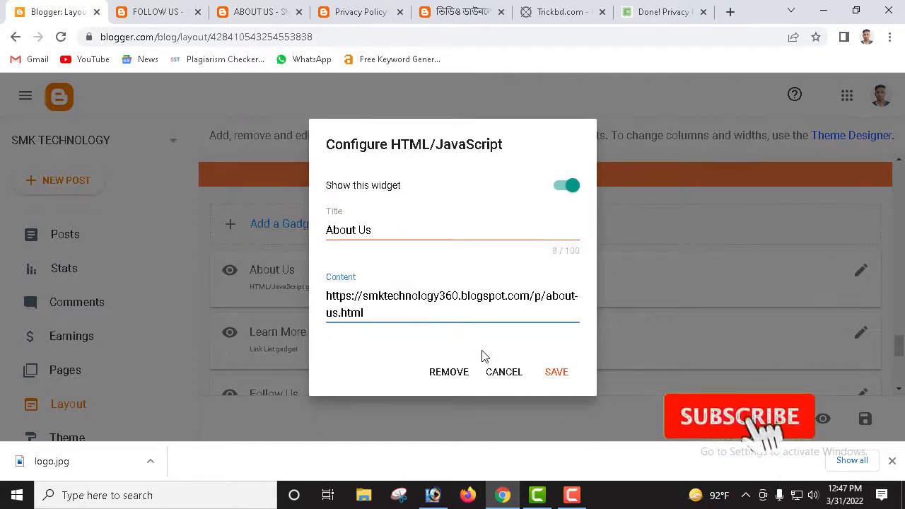
left_click(556, 375)
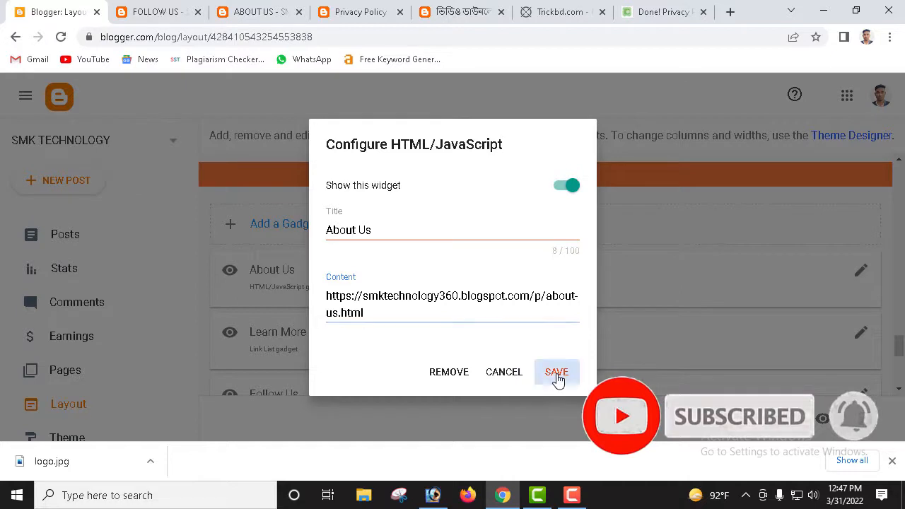
scroll(332, 347, "down", 1)
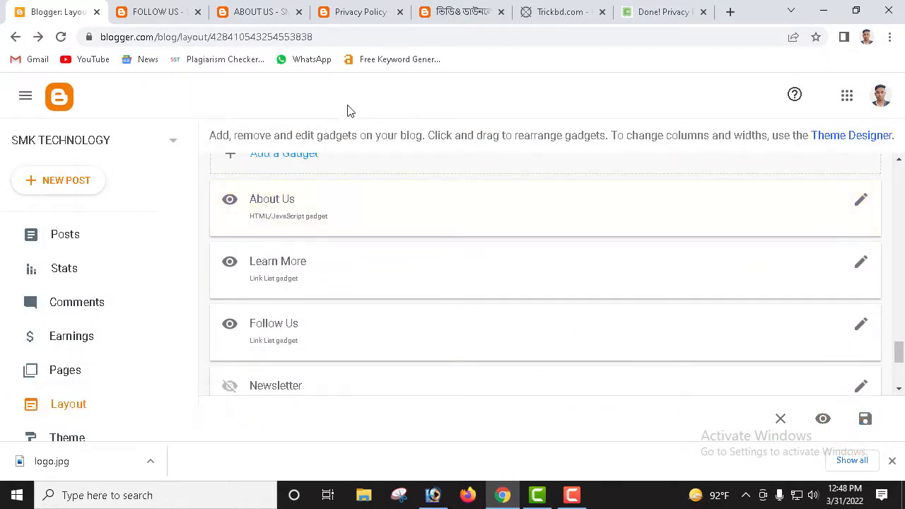
Step: Copy the Follow Us page address and open the Follow Us gadget's settings on the Layout page
left_click(153, 12)
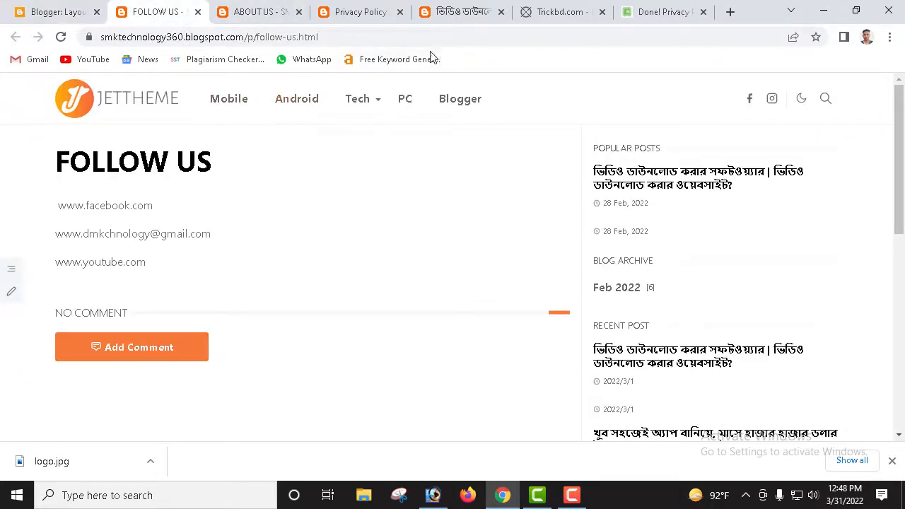
left_click_drag(346, 36, 67, 62)
key("ctrl+c")
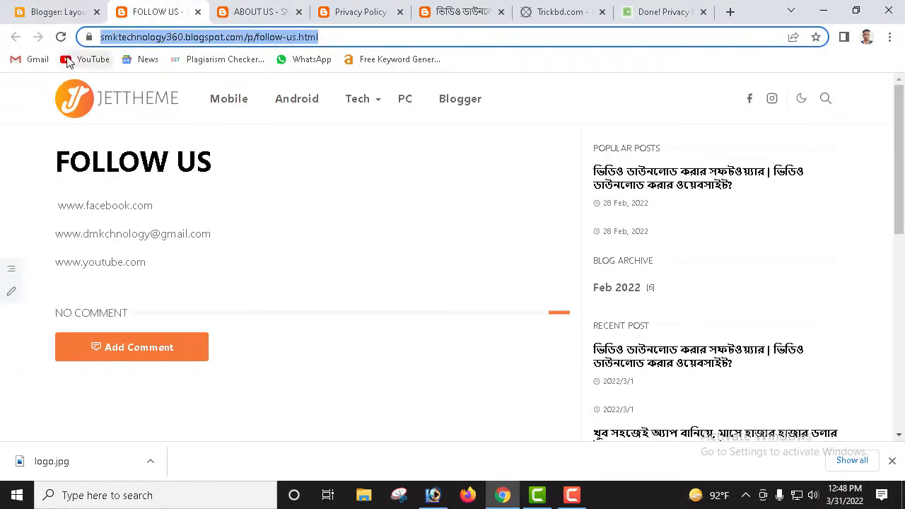
left_click(36, 13)
scroll(476, 292, "down", 1)
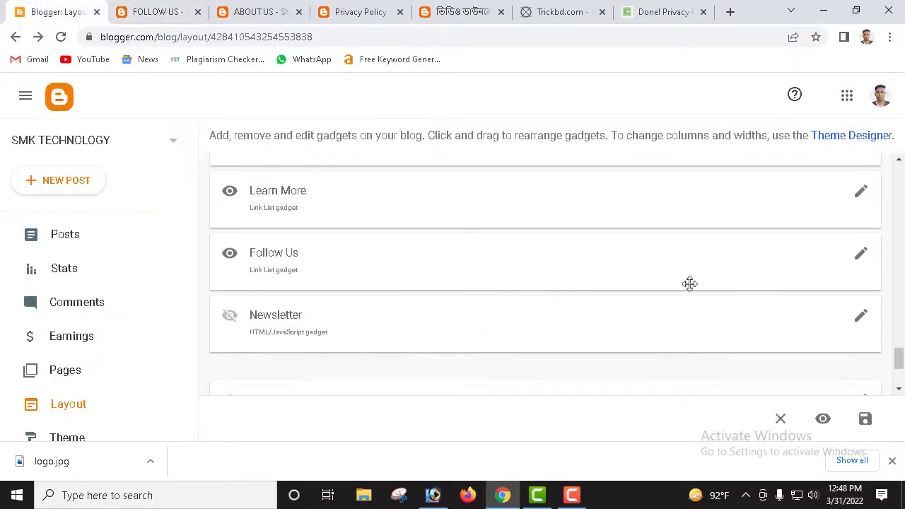
left_click(863, 256)
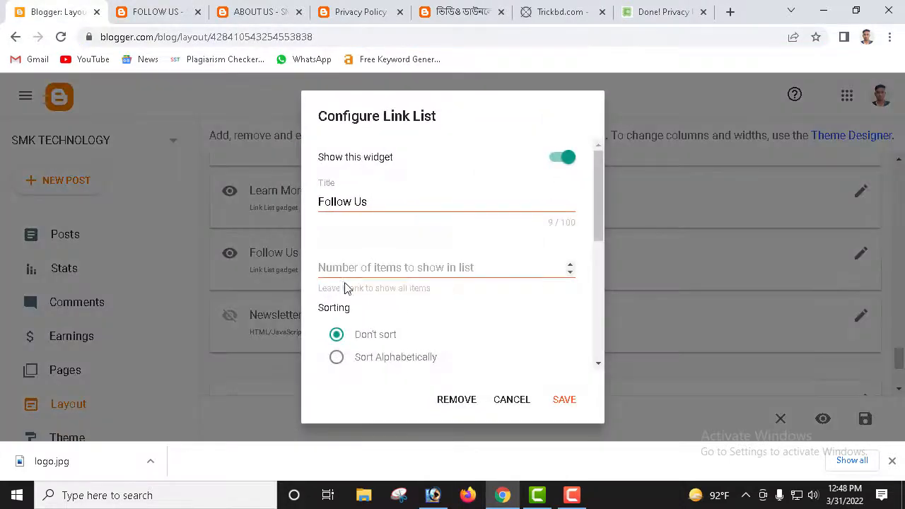
left_click(441, 268)
scroll(431, 300, "down", 3)
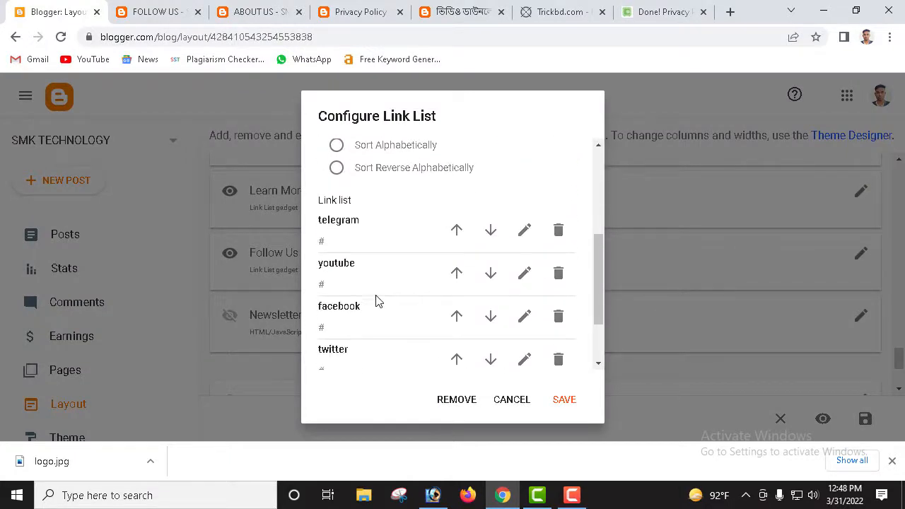
scroll(375, 286, "up", 3)
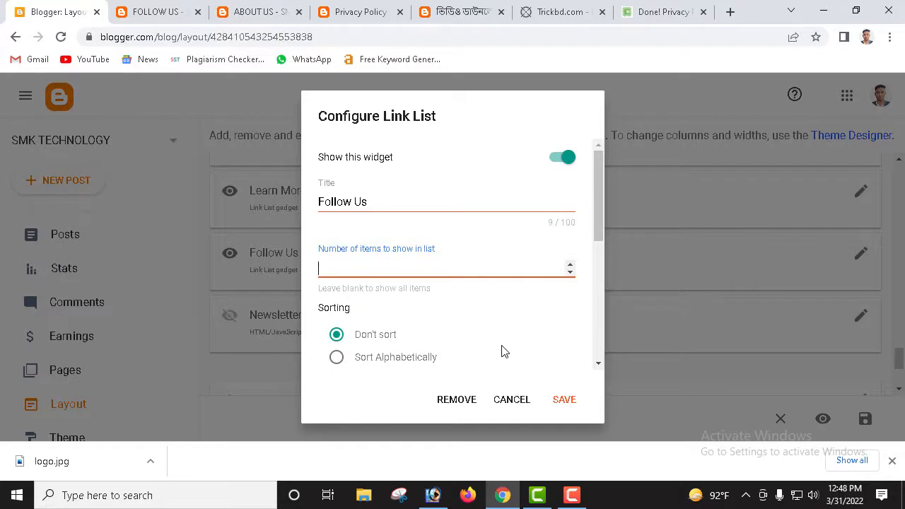
scroll(467, 340, "down", 1)
scroll(414, 318, "down", 1)
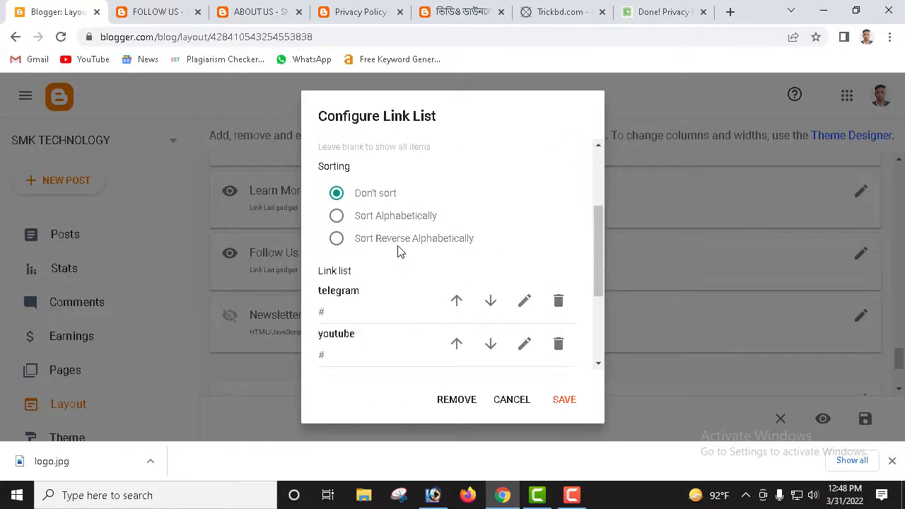
scroll(416, 254, "down", 2)
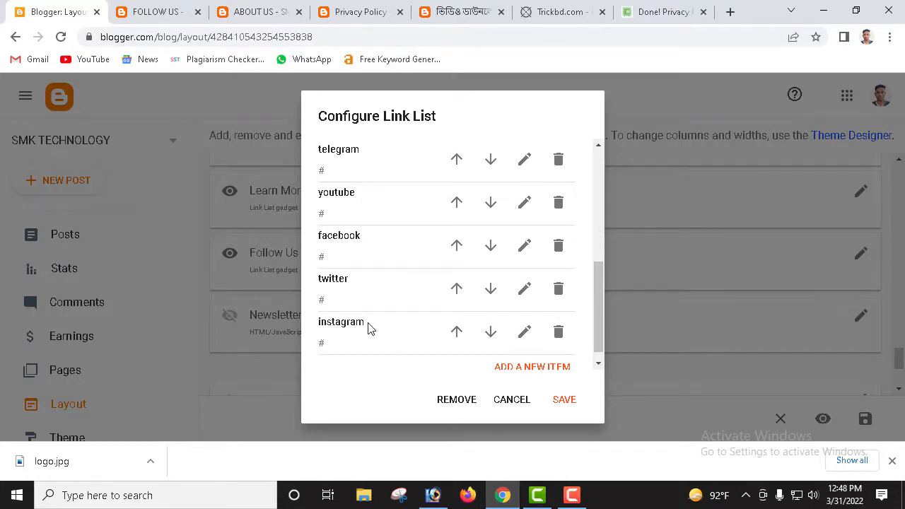
scroll(470, 272, "up", 1)
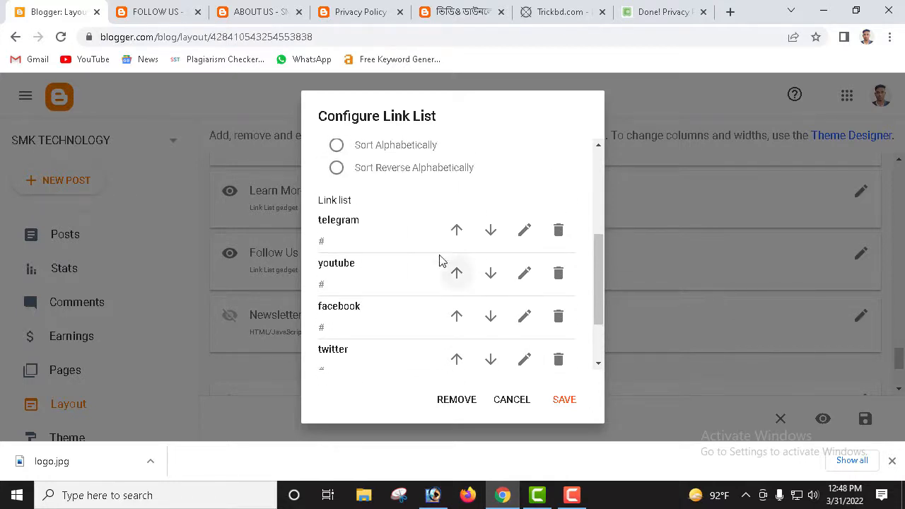
Step: Point the youtube link entry to smktechnology360.blogspot.com/p/follow-us.html
left_click(524, 273)
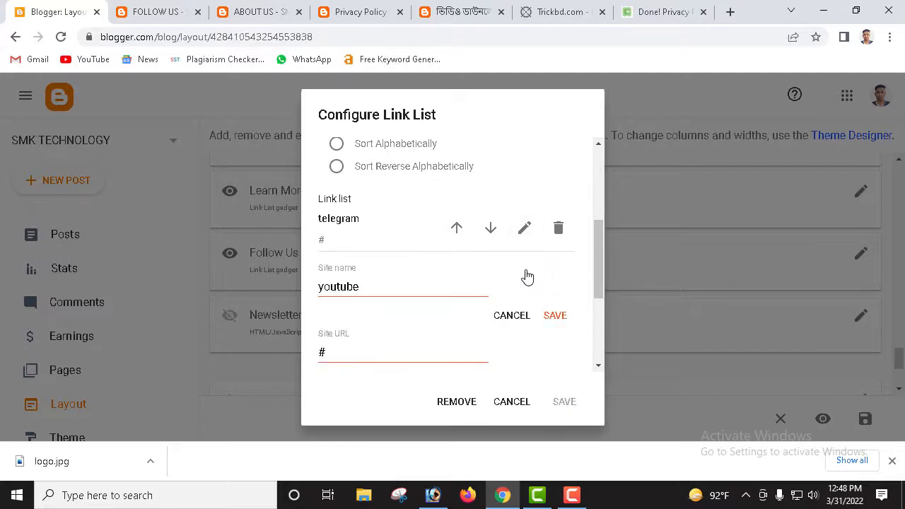
scroll(400, 333, "down", 1)
left_click_drag(366, 281, 268, 284)
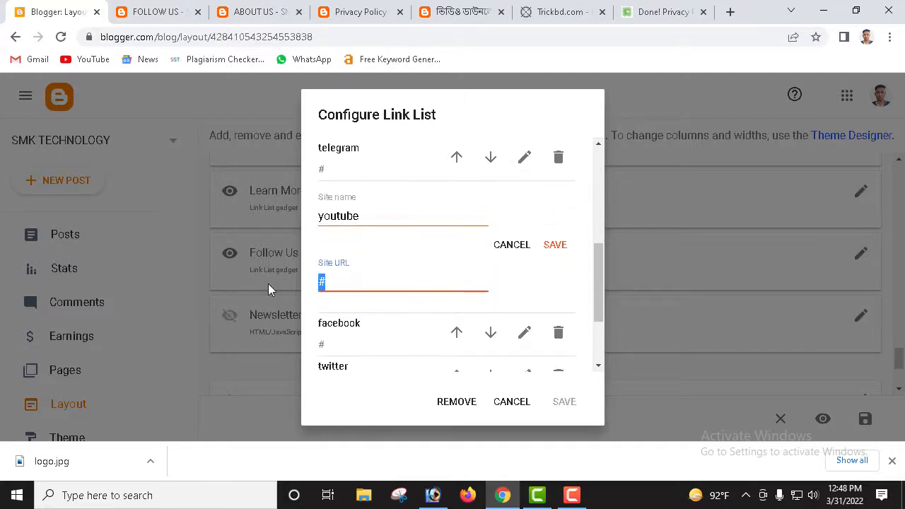
key("ctrl+v")
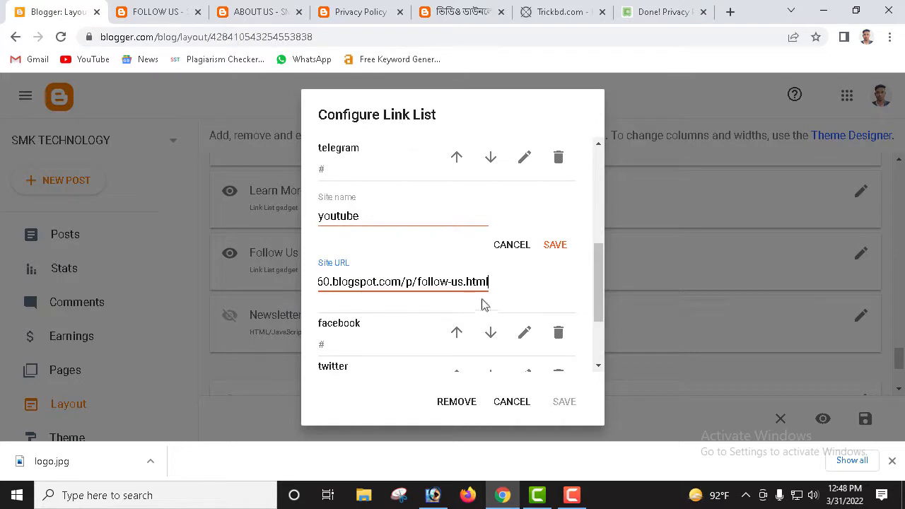
left_click(553, 246)
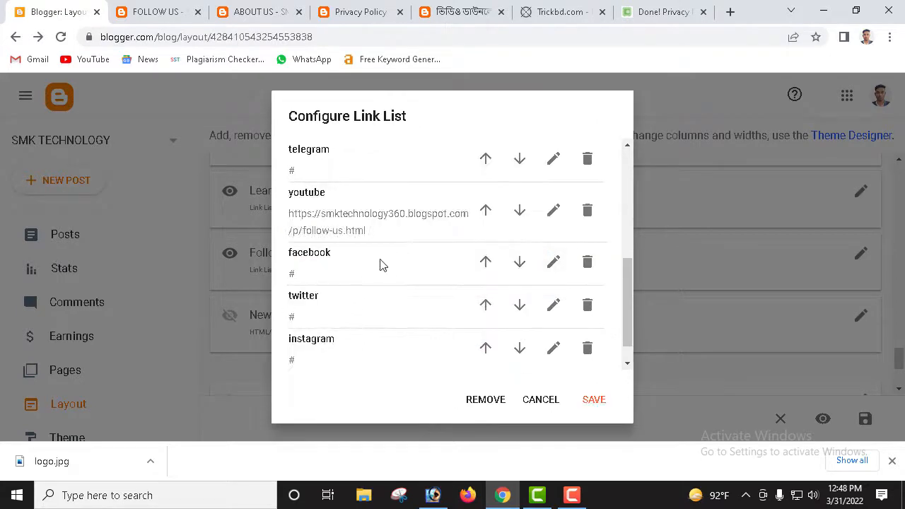
Step: Review the facebook link entry, then save the Follow Us gadget
left_click(554, 263)
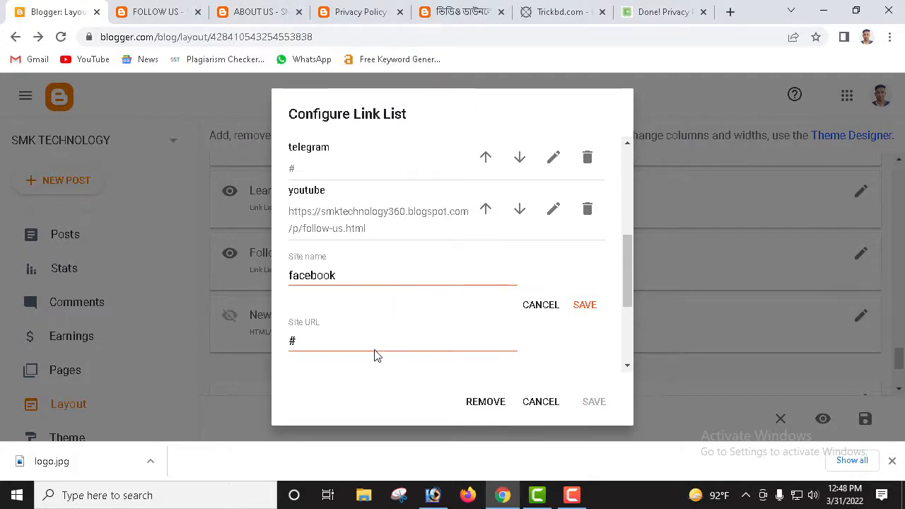
double_click(293, 343)
left_click(585, 306)
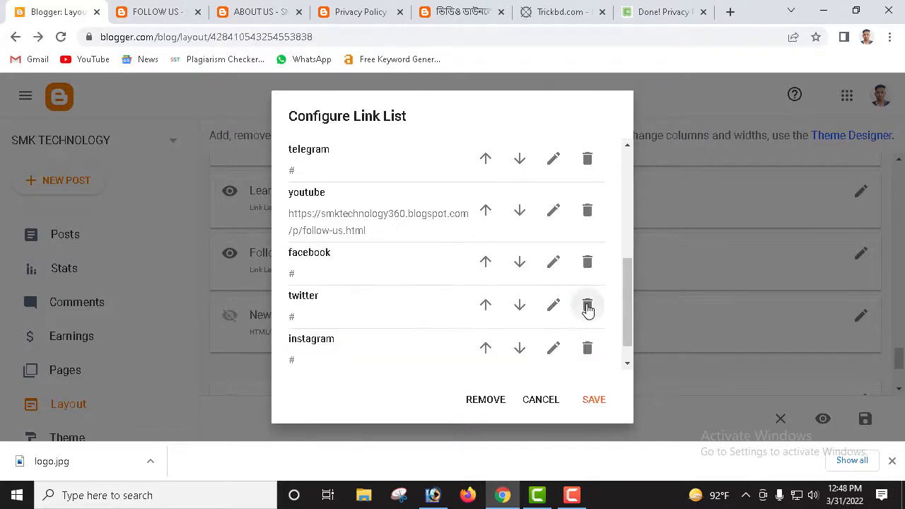
left_click(594, 400)
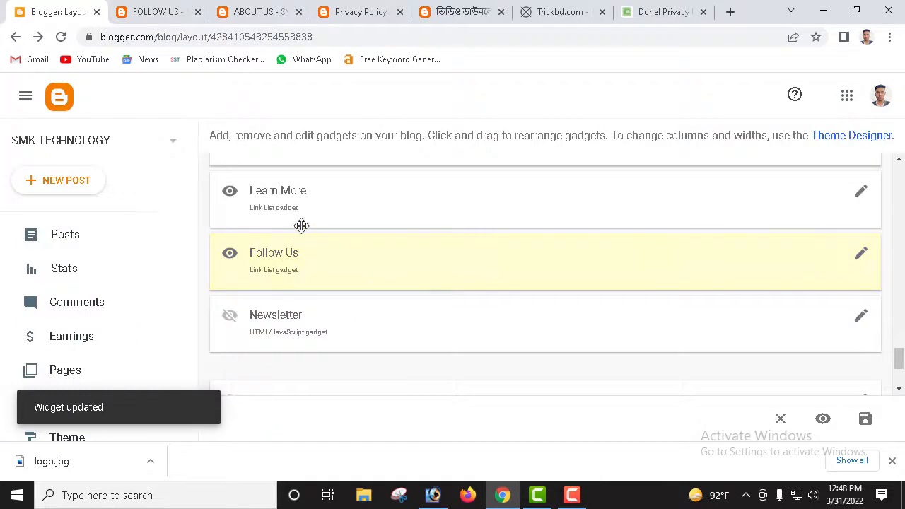
Step: Close the Follow Us, About Us and Privacy Policy tabs, check the blog footer, return to Layout
scroll(302, 226, "up", 1)
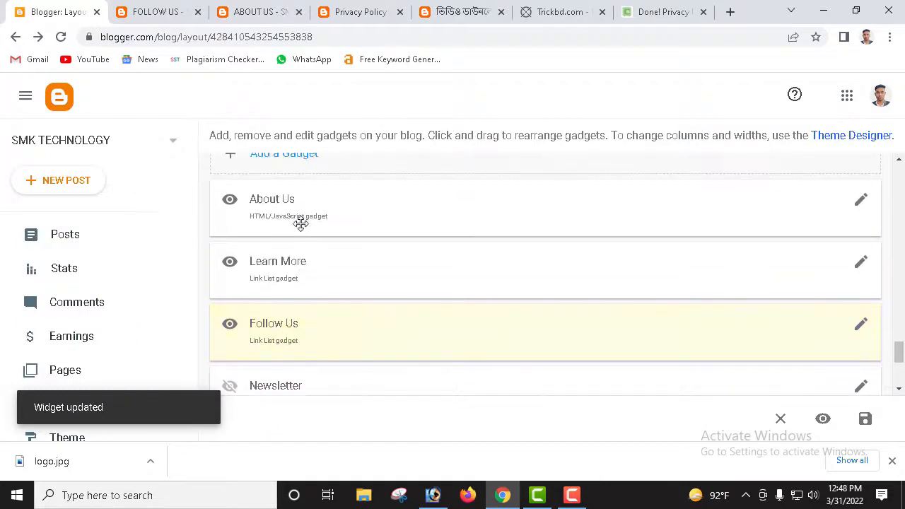
left_click(198, 11)
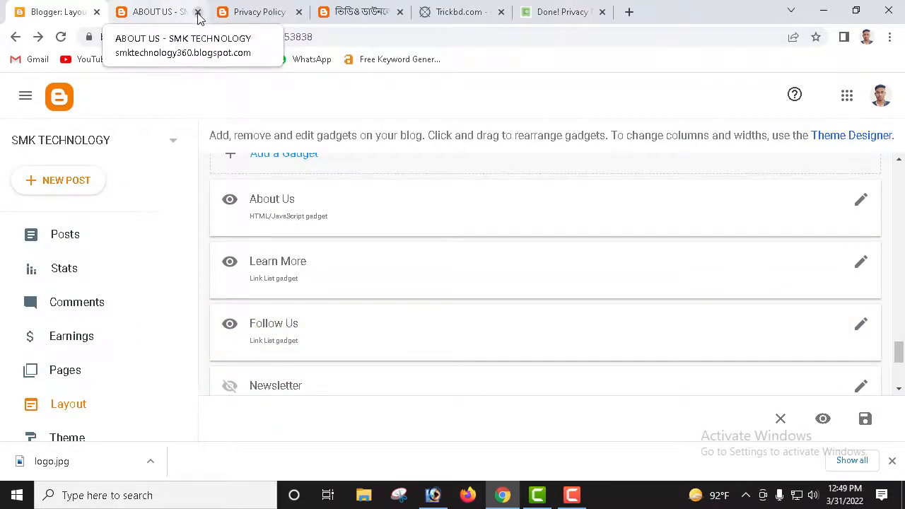
left_click(199, 11)
left_click(180, 13)
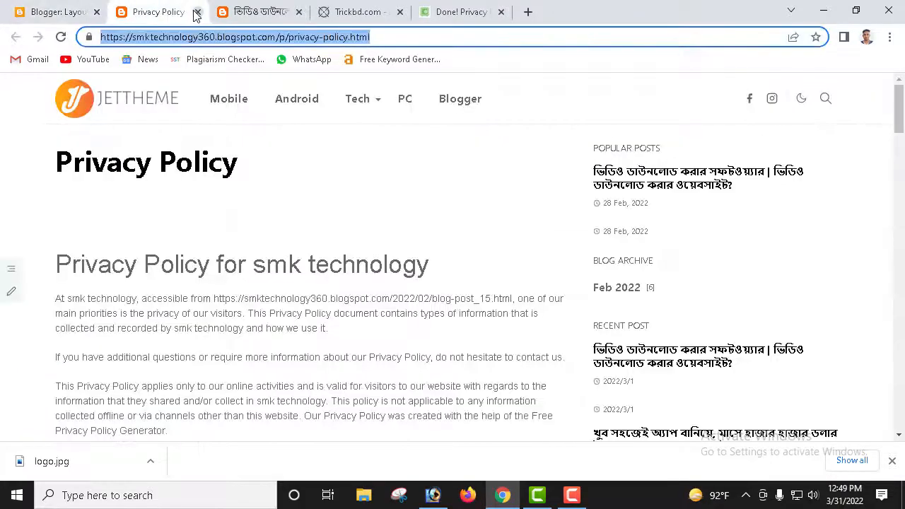
left_click(197, 12)
scroll(296, 280, "down", 20)
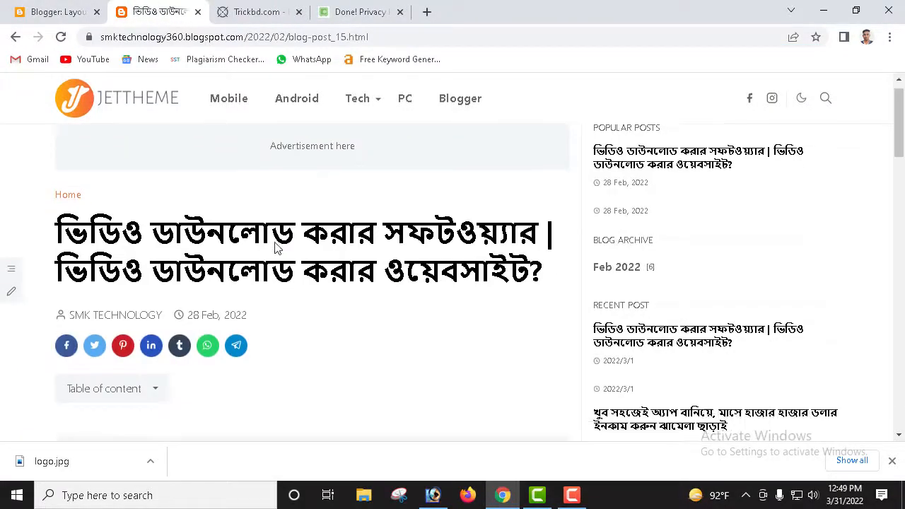
scroll(296, 276, "up", 1)
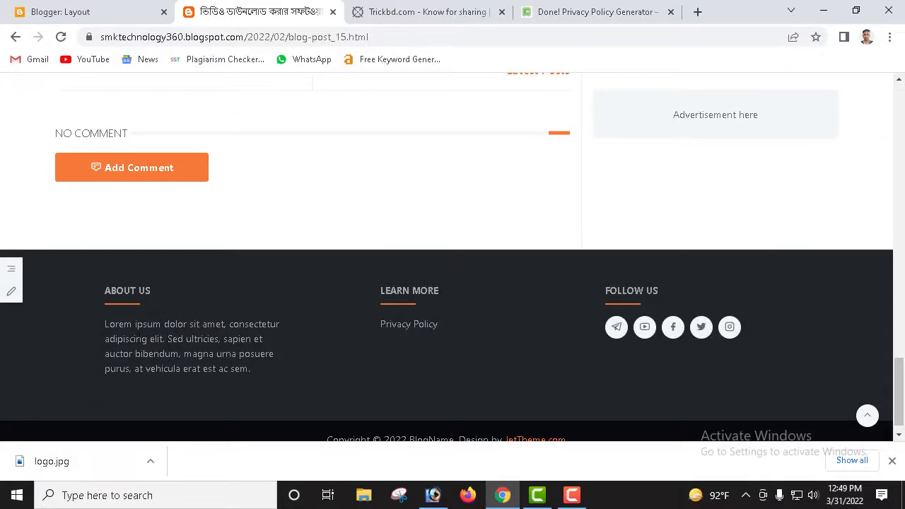
left_click(60, 12)
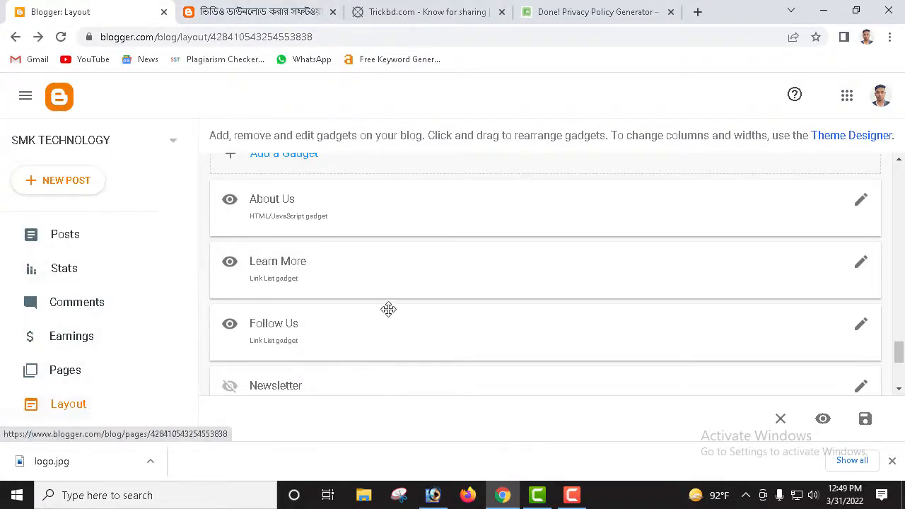
Step: Reopen the About Us gadget settings and reselect its about-us page address in Content
scroll(386, 321, "down", 5)
scroll(357, 319, "up", 4)
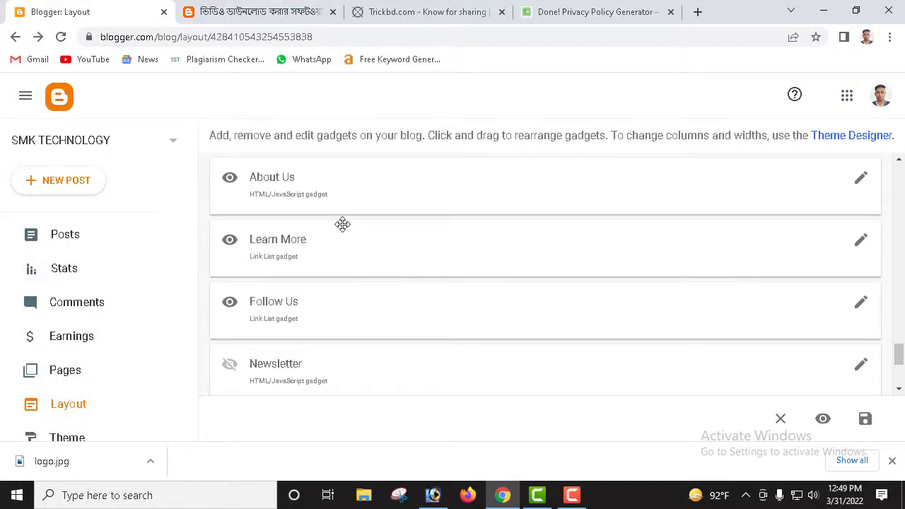
left_click(860, 181)
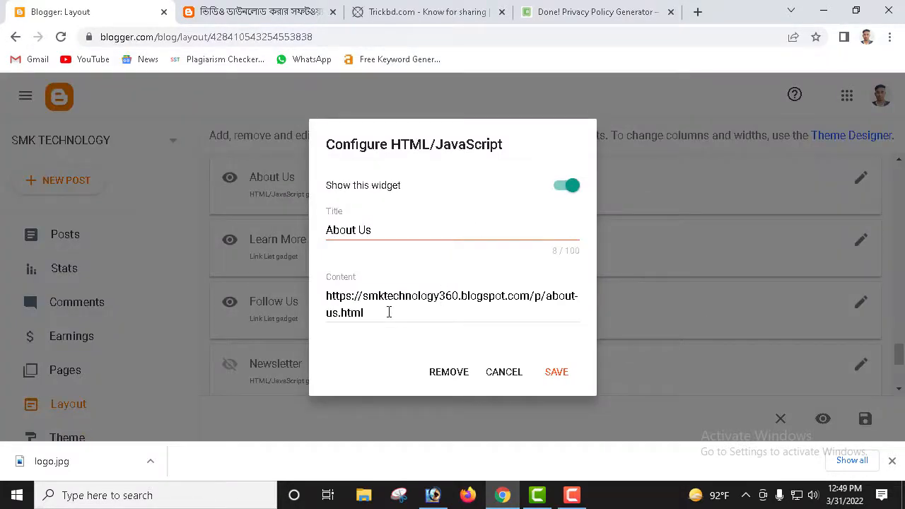
left_click_drag(390, 312, 277, 281)
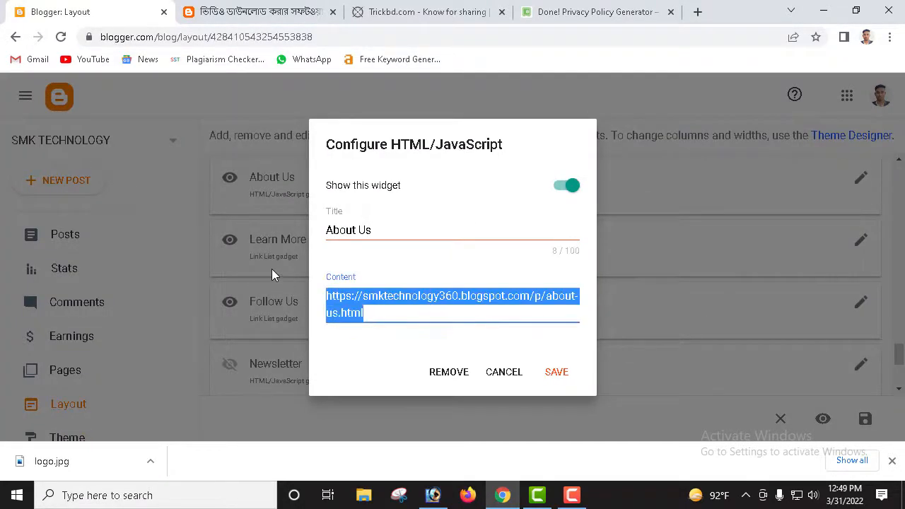
type("https://smktechnology360.blogspot.com/p/about-us.html")
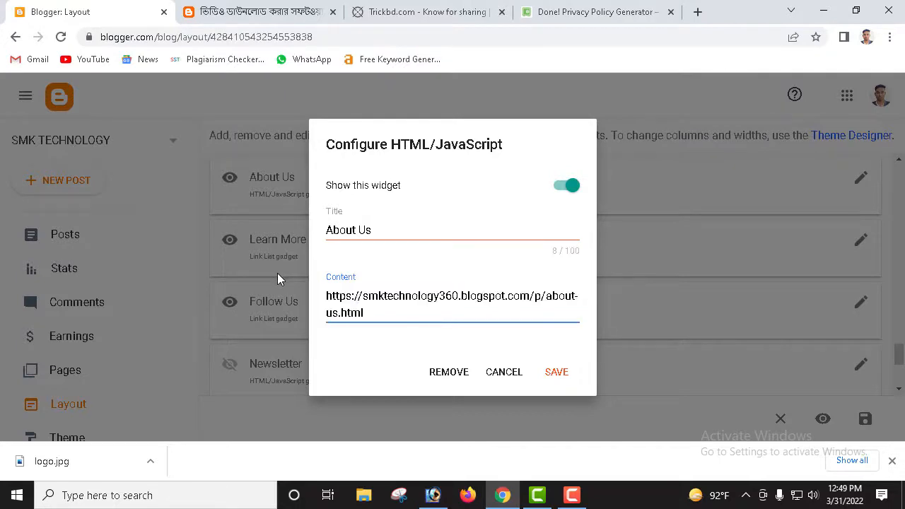
left_click(498, 372)
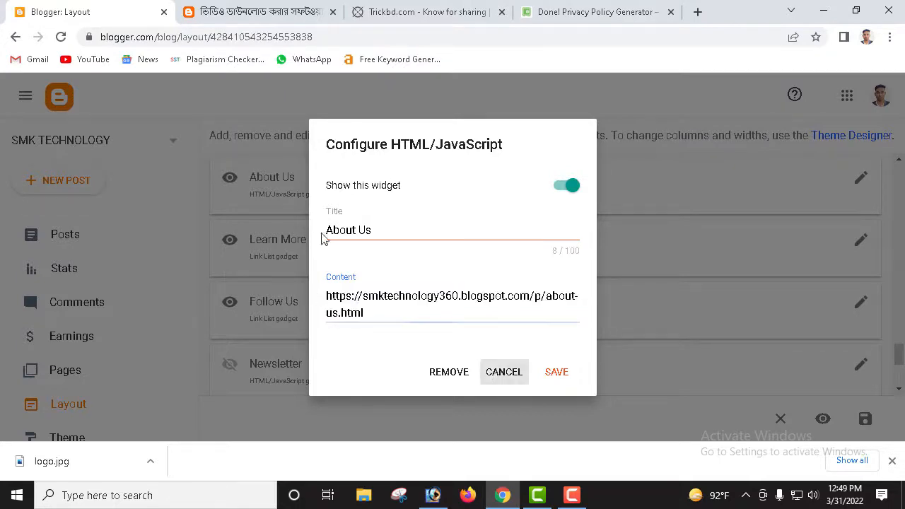
Step: Reload the live blog post to confirm the About Us footer shows the about-us address
left_click(248, 12)
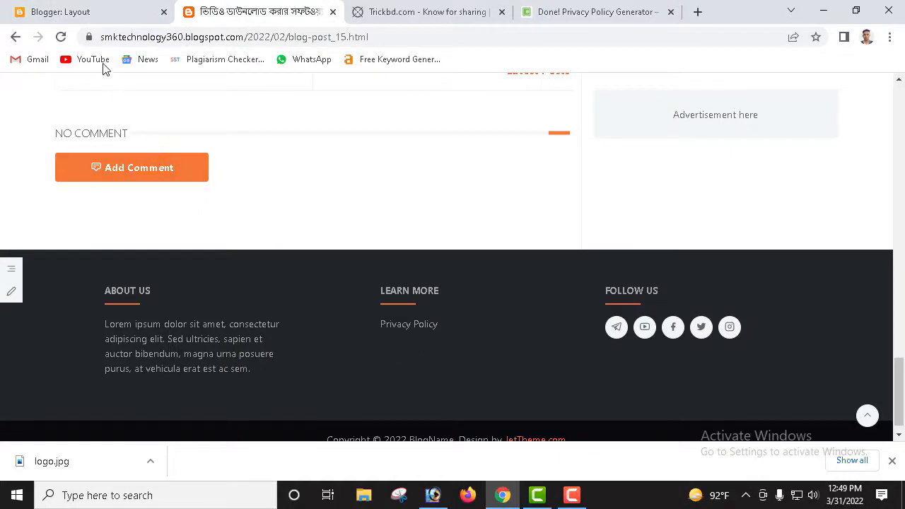
left_click(61, 37)
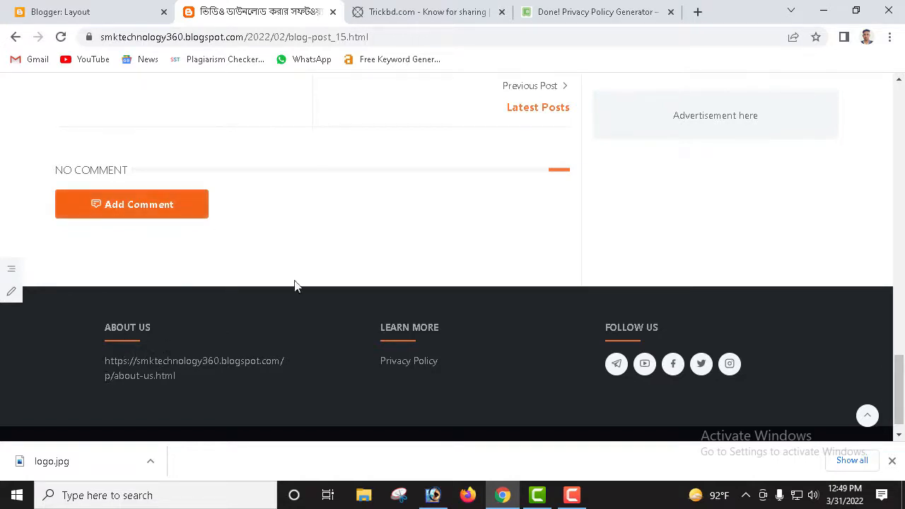
left_click(572, 495)
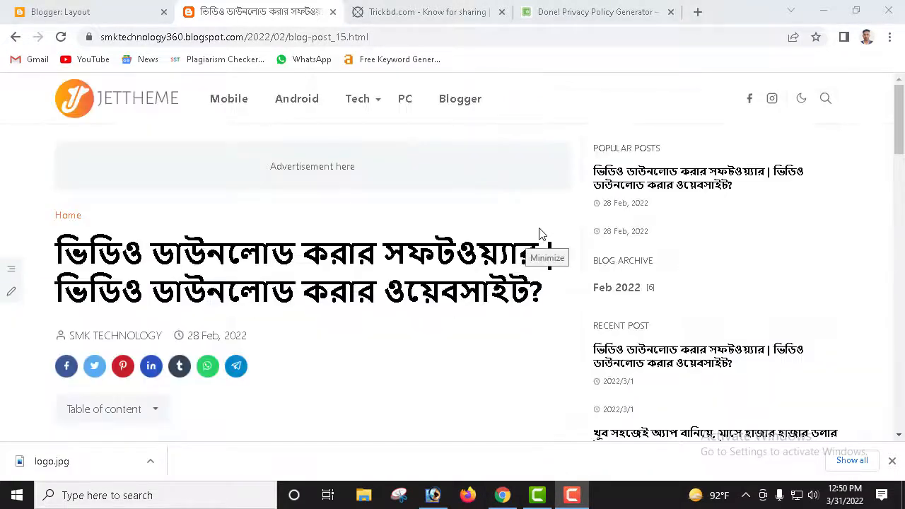
left_click(539, 228)
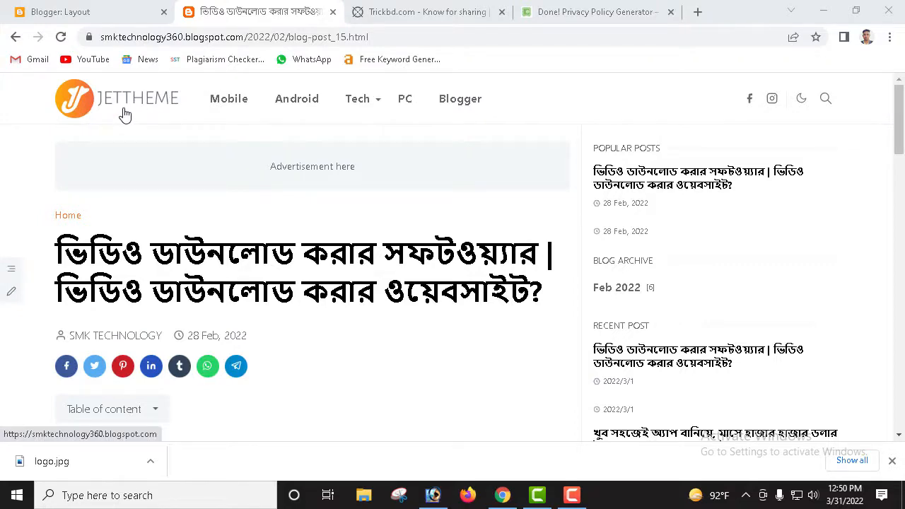
Step: Open the Upload Image gadget's settings and switch its source to an image from the computer
left_click(99, 12)
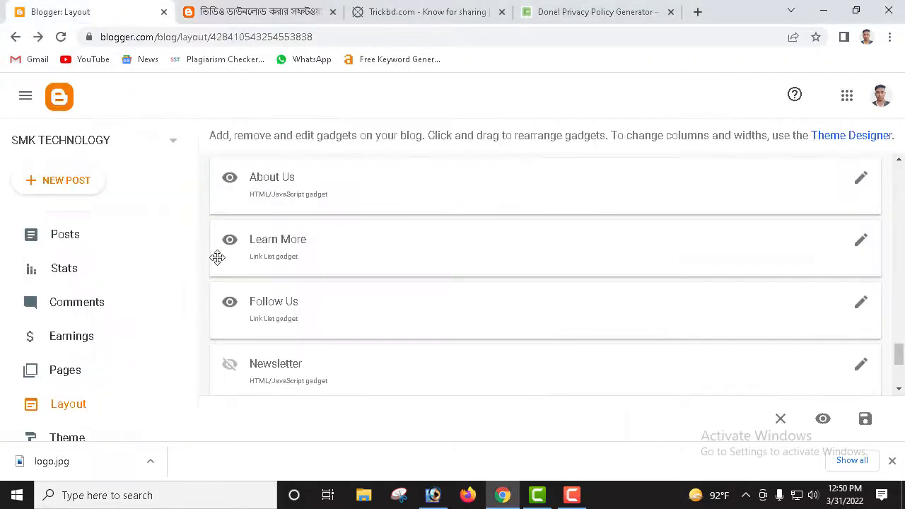
scroll(387, 220, "up", 3)
scroll(386, 220, "up", 10)
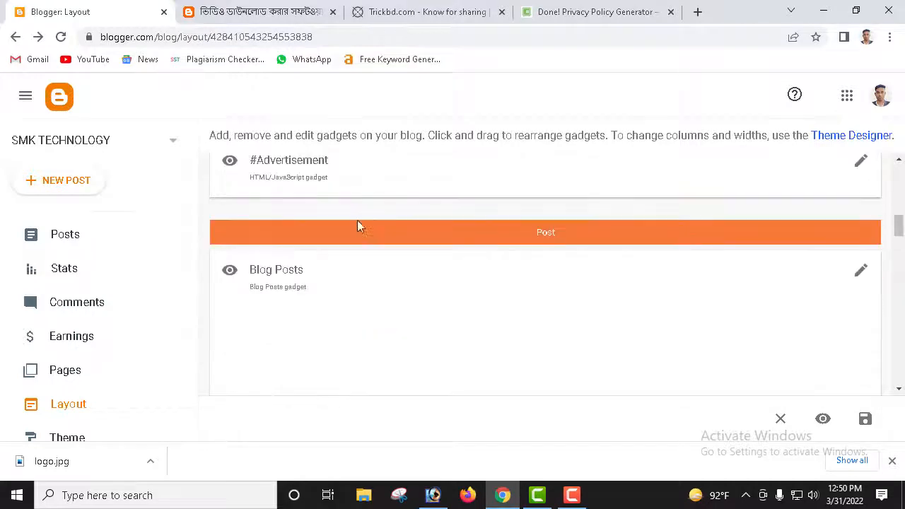
scroll(301, 236, "up", 3)
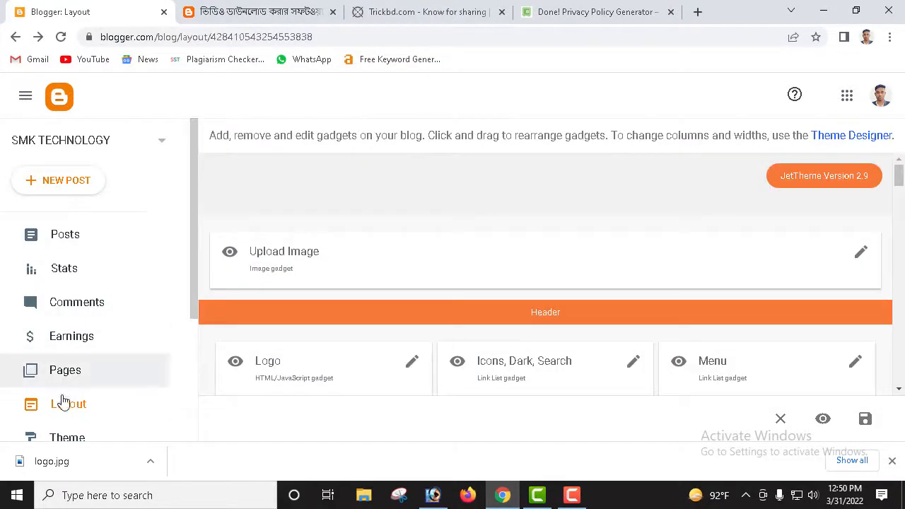
left_click(862, 254)
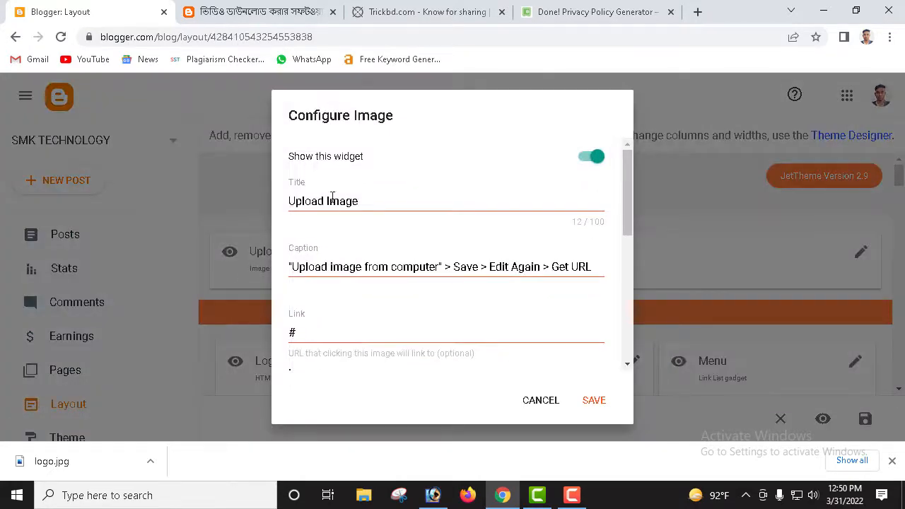
scroll(353, 222, "down", 2)
scroll(333, 241, "up", 1)
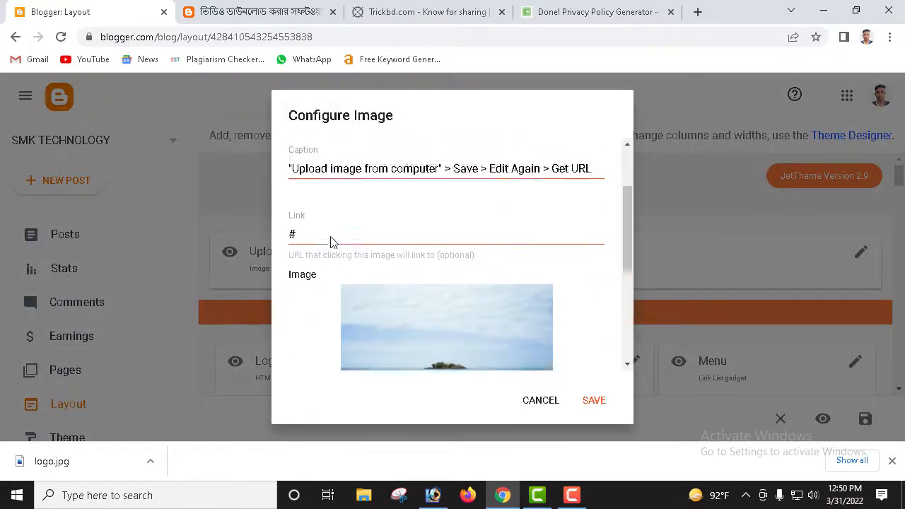
scroll(331, 246, "down", 2)
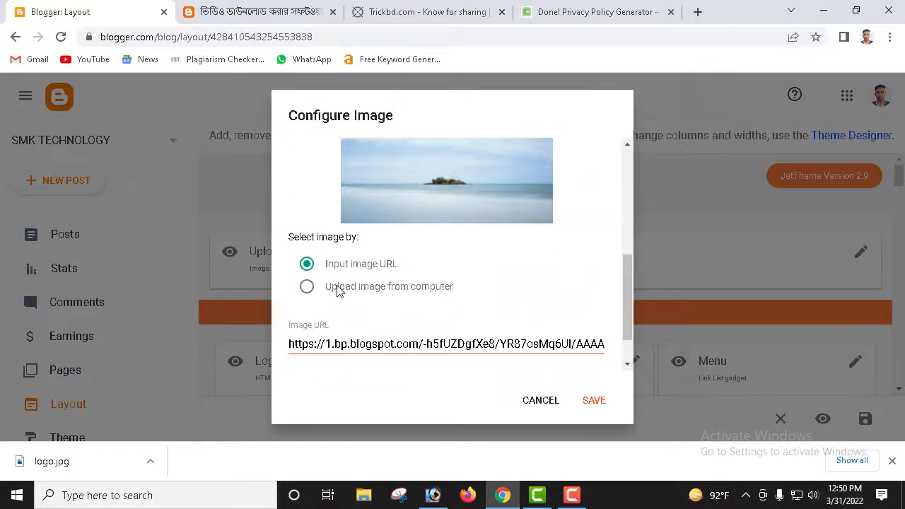
left_click(394, 290)
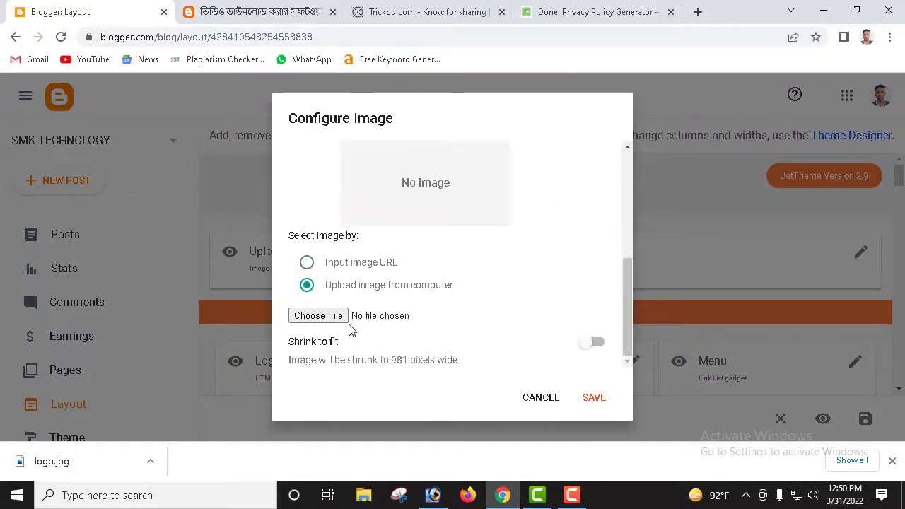
left_click(324, 320)
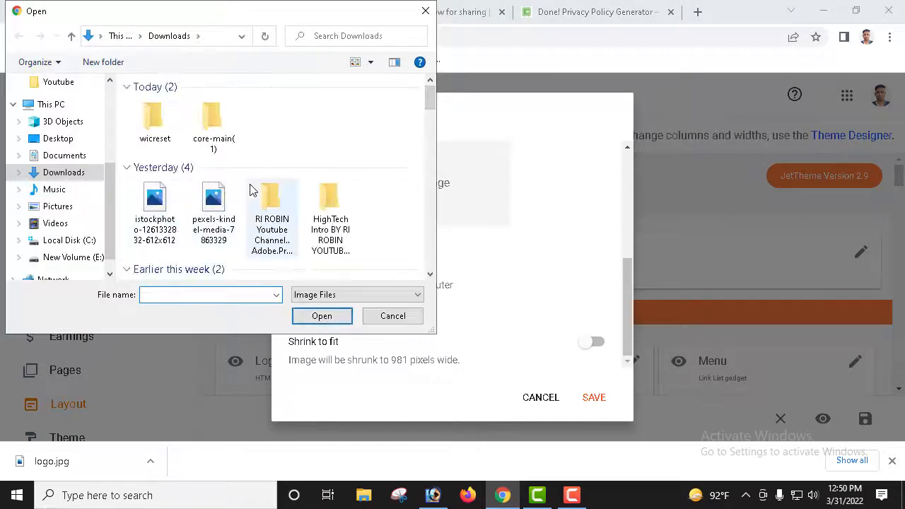
Step: Upload health24bd.com.png from the Desktop's Youtube folder through the Open dialog
scroll(263, 202, "down", 3)
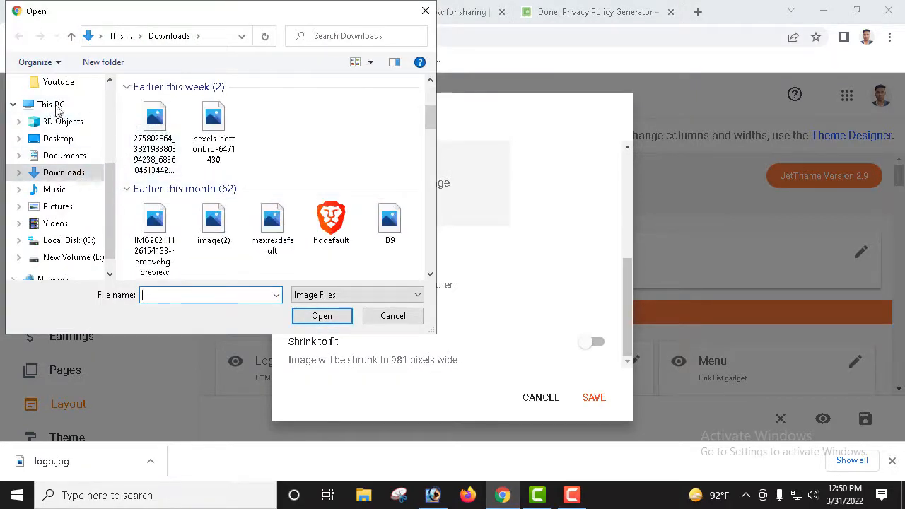
scroll(241, 187, "down", 1)
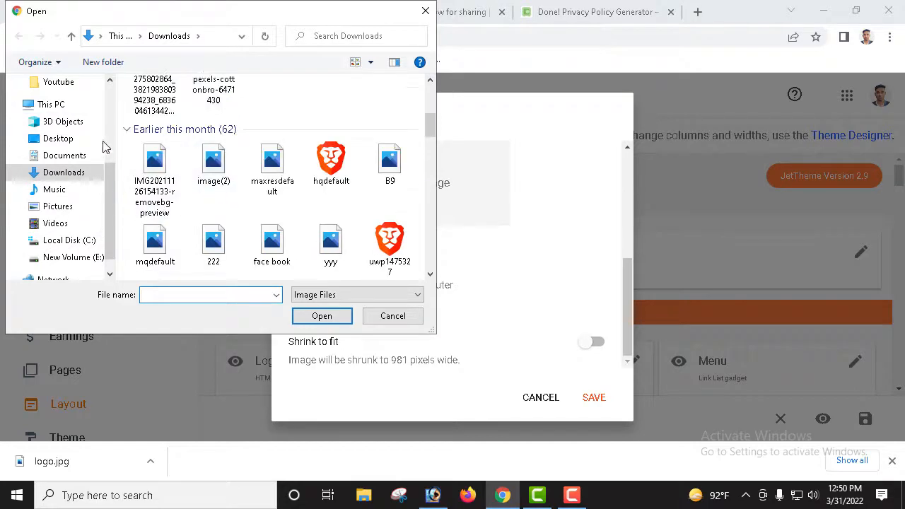
left_click(53, 105)
scroll(222, 169, "down", 3)
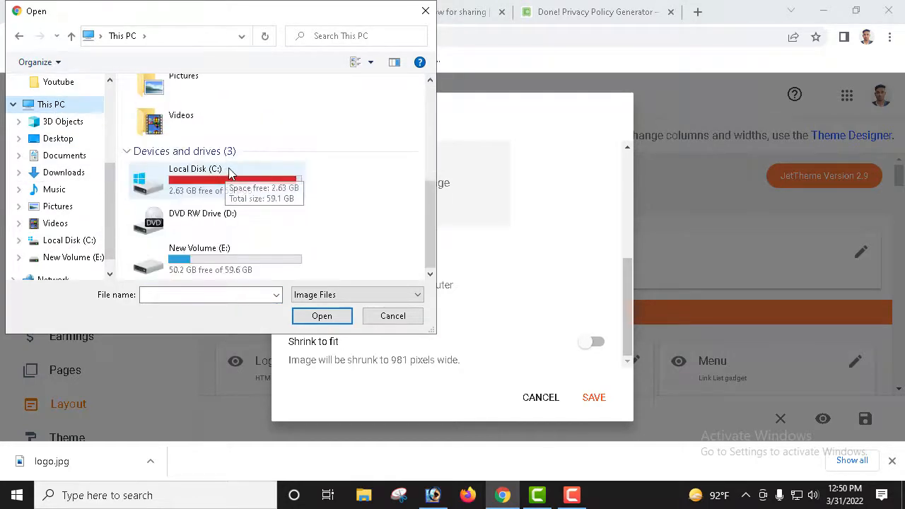
scroll(236, 188, "up", 3)
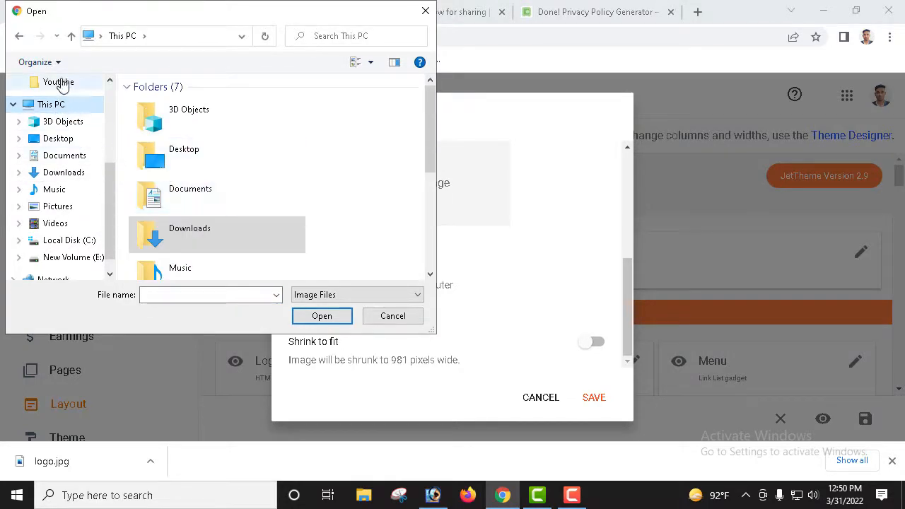
scroll(62, 88, "up", 3)
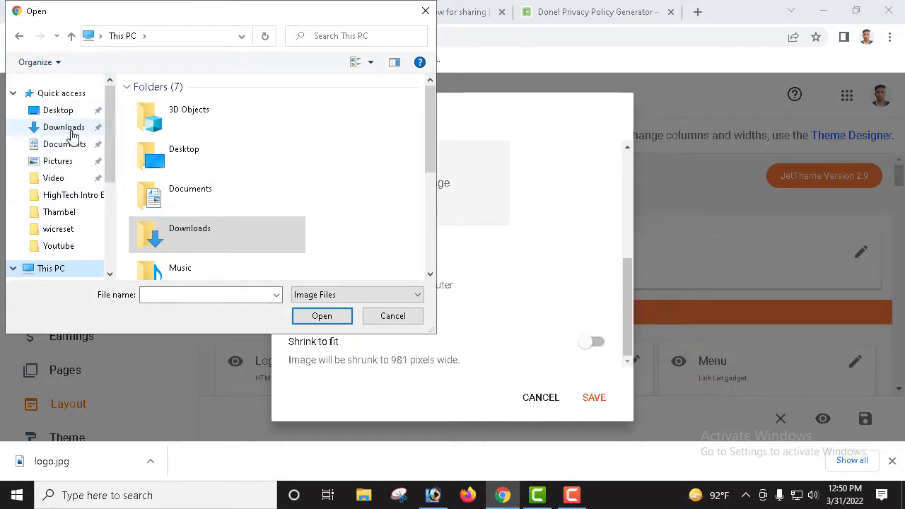
left_click(71, 131)
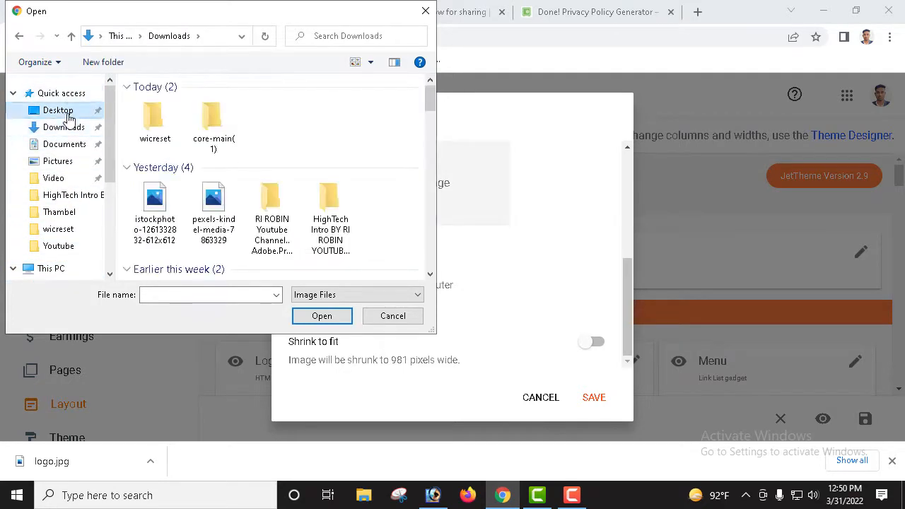
left_click(69, 118)
scroll(318, 186, "down", 3)
scroll(299, 177, "up", 3)
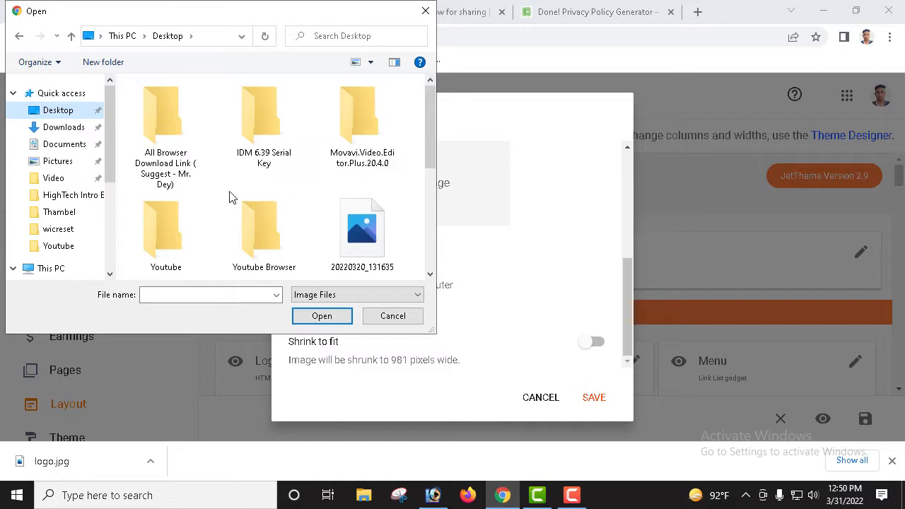
double_click(183, 241)
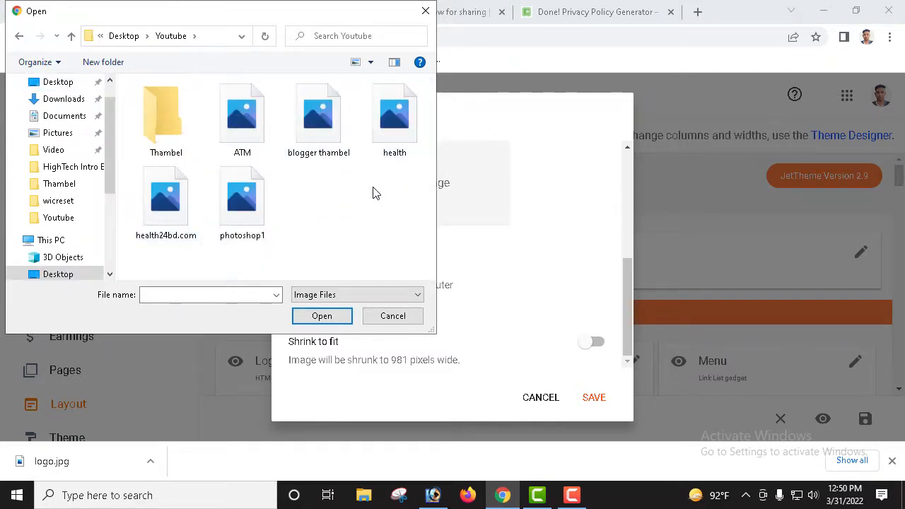
left_click(177, 215)
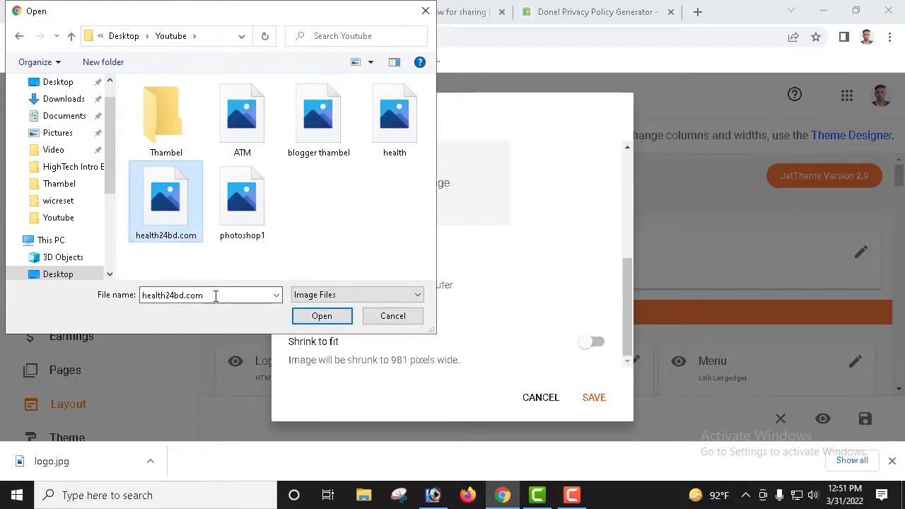
left_click(322, 317)
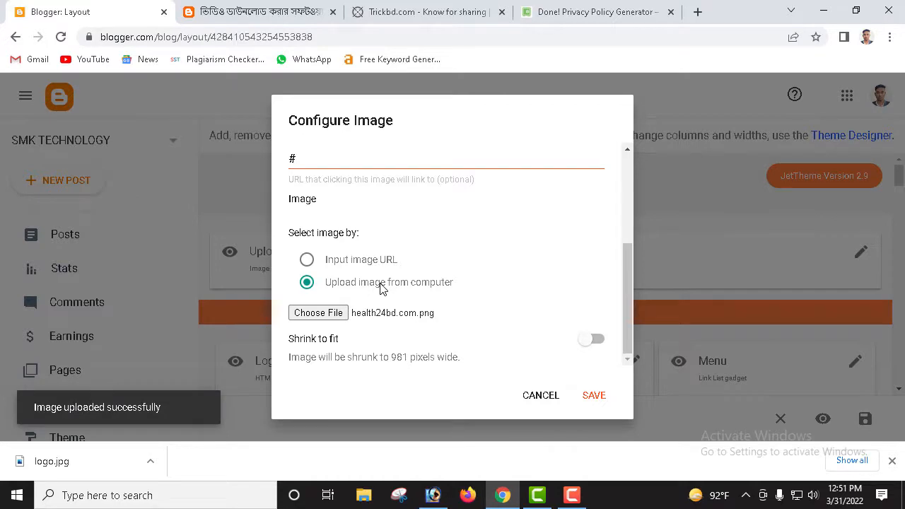
Step: Check the Health24BD logo preview in Configure Image and save the gadget
scroll(445, 268, "up", 3)
scroll(447, 267, "down", 2)
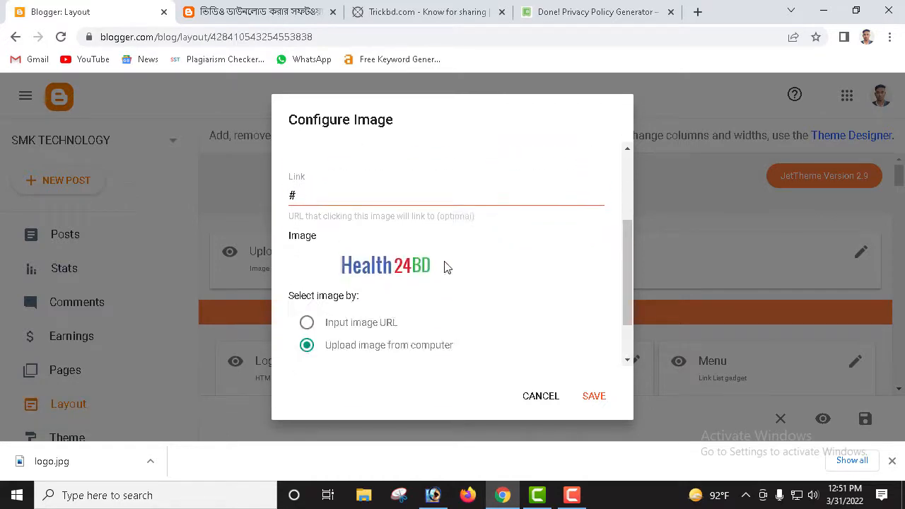
scroll(386, 331, "down", 1)
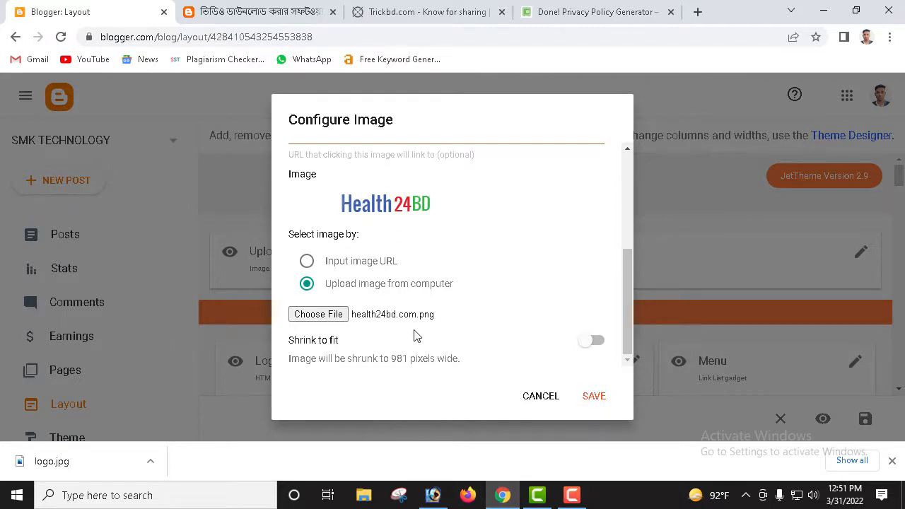
scroll(432, 322, "up", 3)
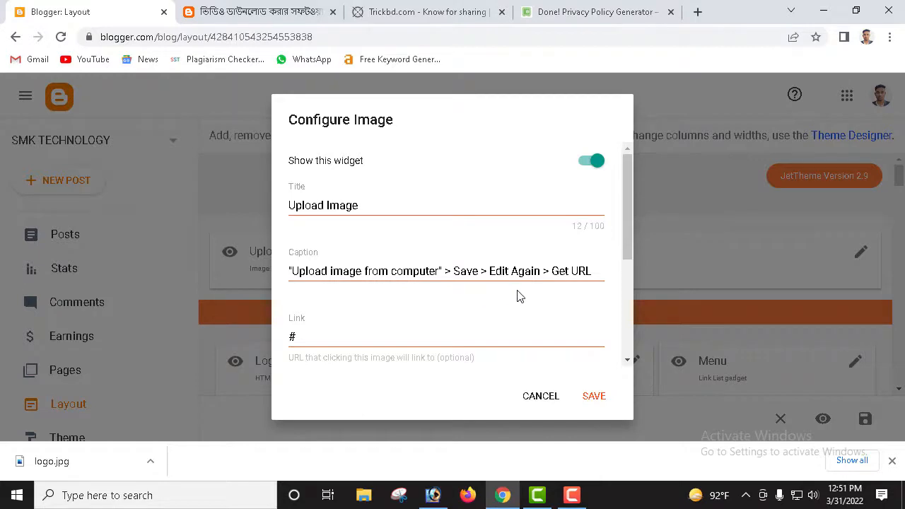
scroll(517, 297, "down", 3)
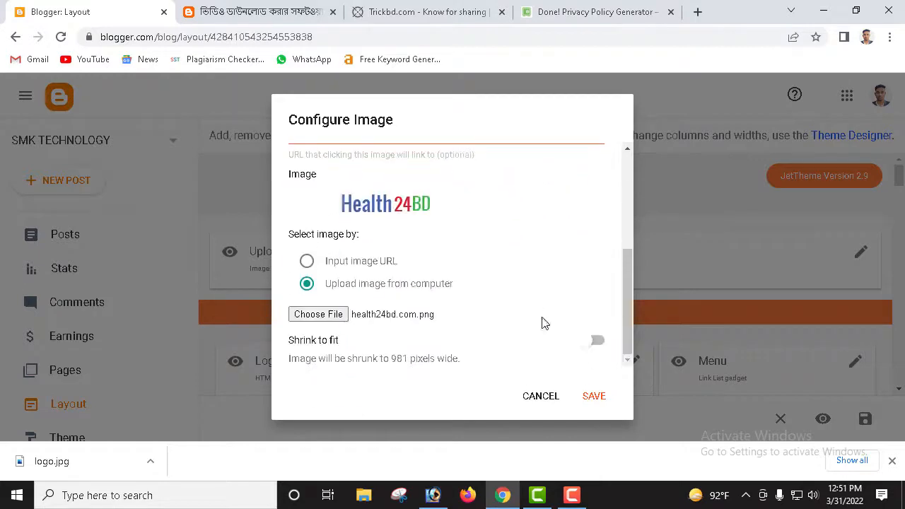
left_click(590, 404)
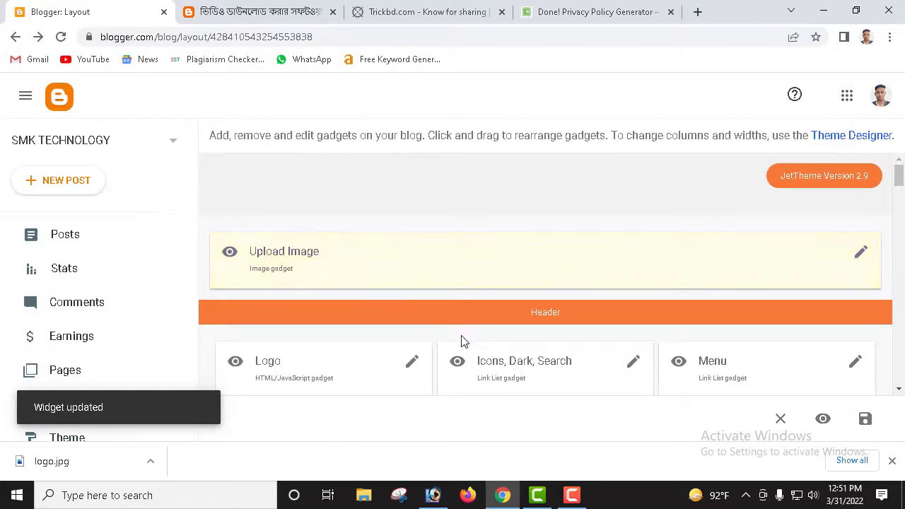
Step: Look at the Logo gadget's settings and close them without changes
left_click(412, 363)
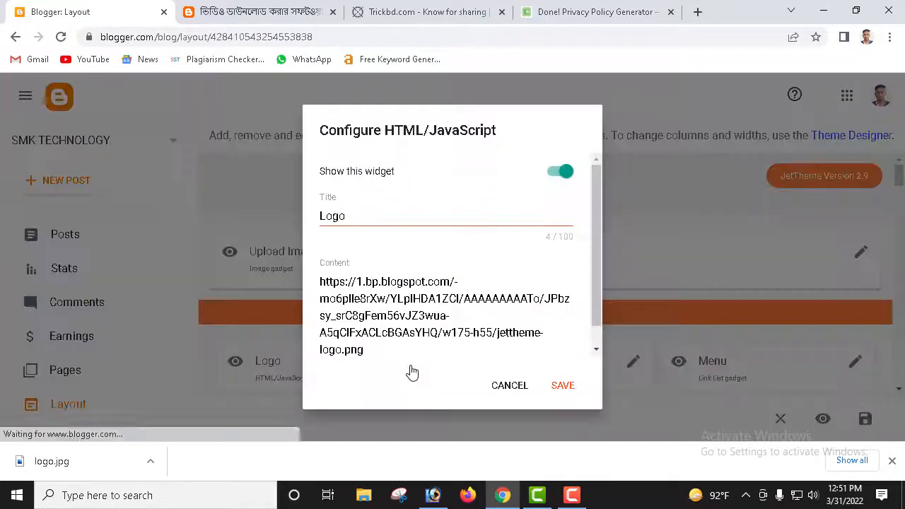
scroll(380, 299, "down", 1)
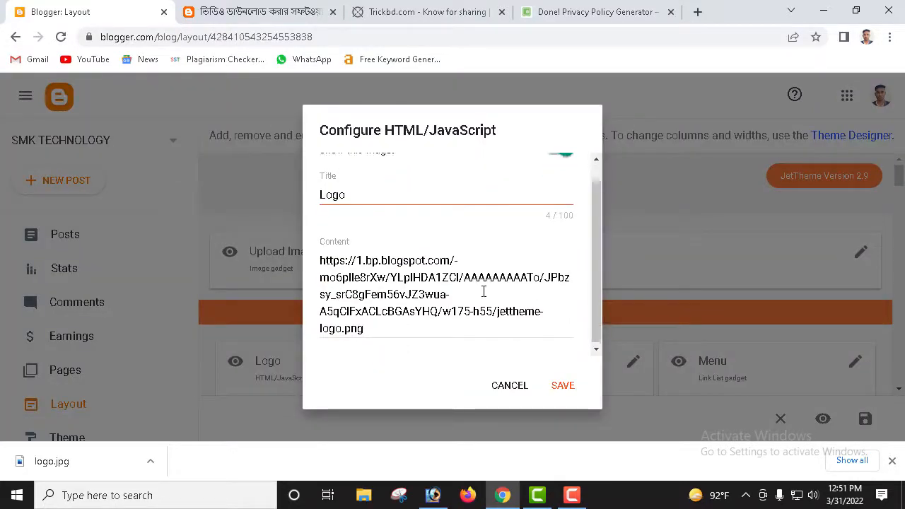
scroll(483, 293, "up", 1)
left_click(511, 388)
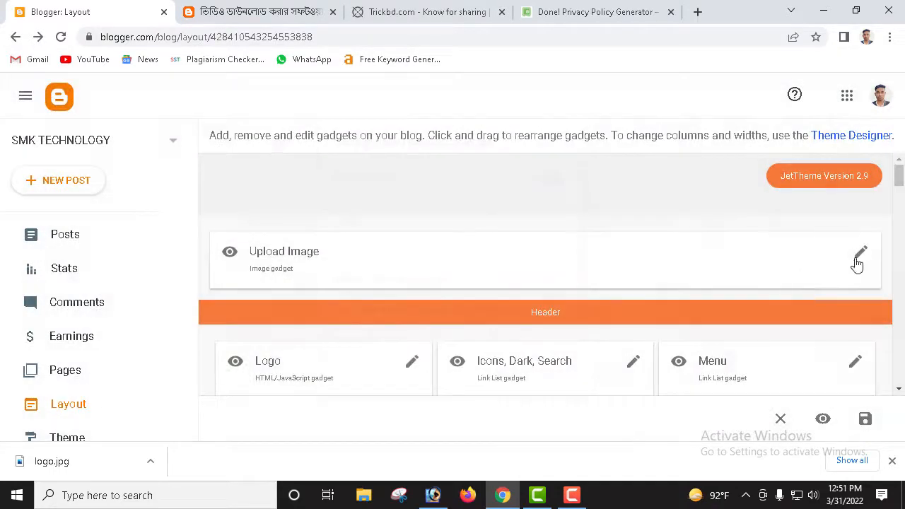
Step: Select the Health24BD image URL in the Upload Image gadget for copying, then save it
left_click(862, 255)
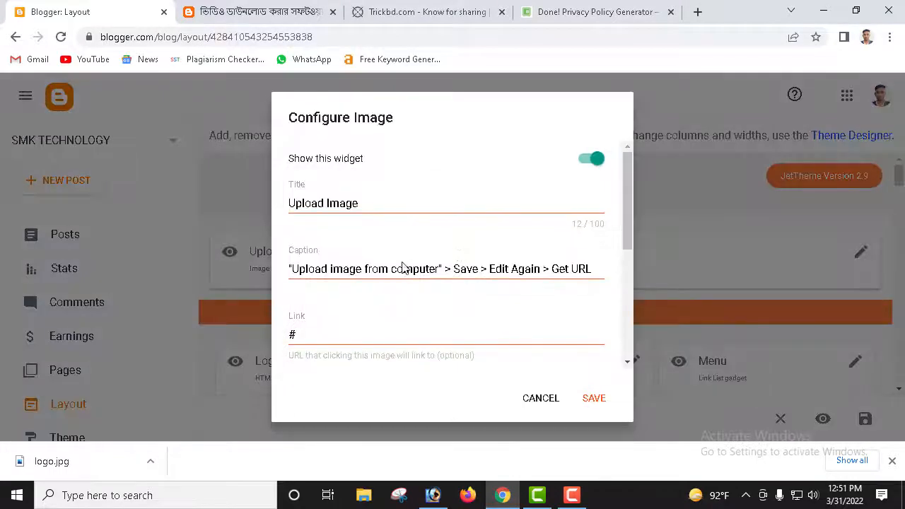
left_click(407, 273)
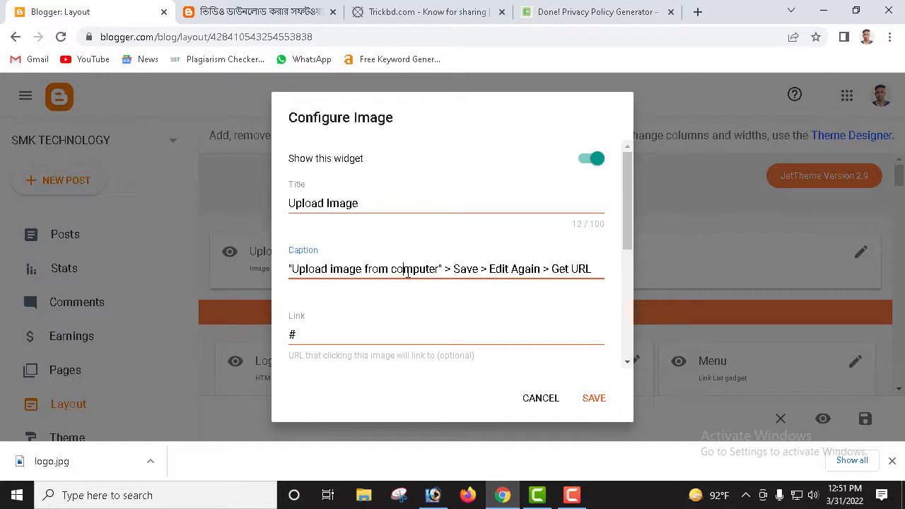
scroll(407, 274, "down", 3)
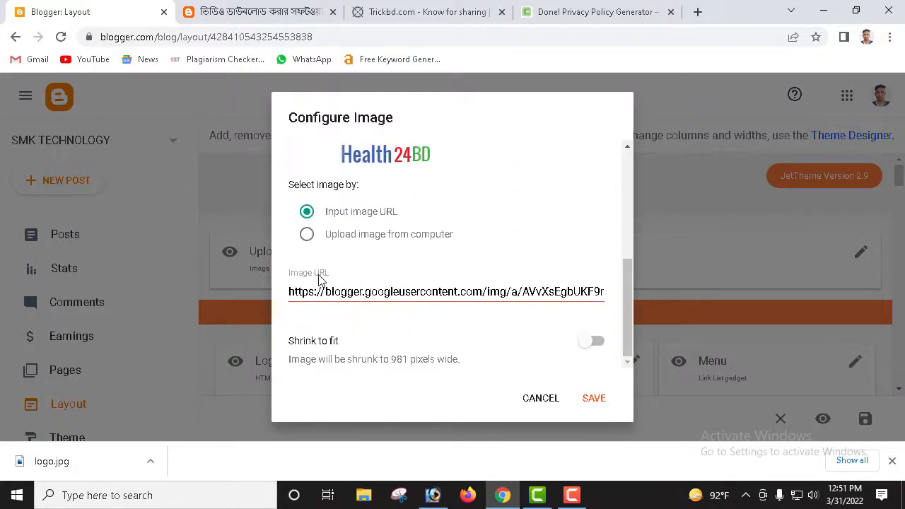
left_click(378, 293)
key("ctrl+a")
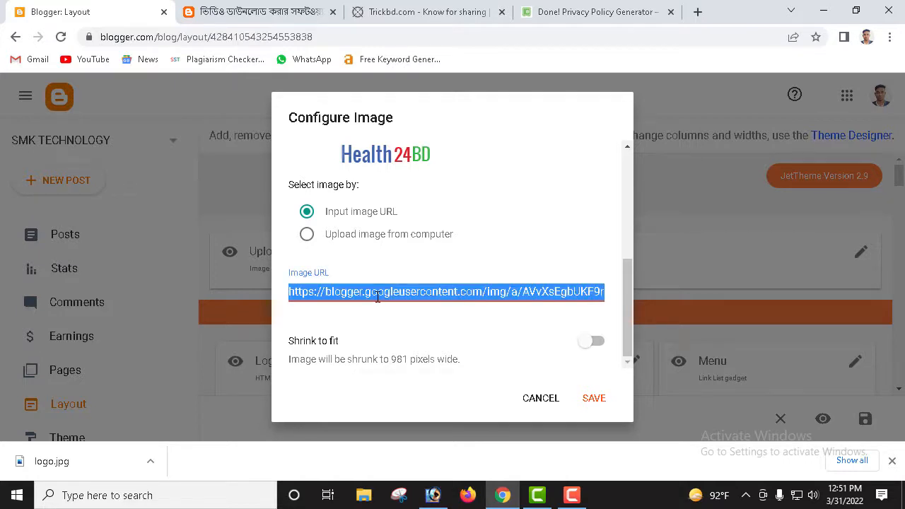
left_click(593, 399)
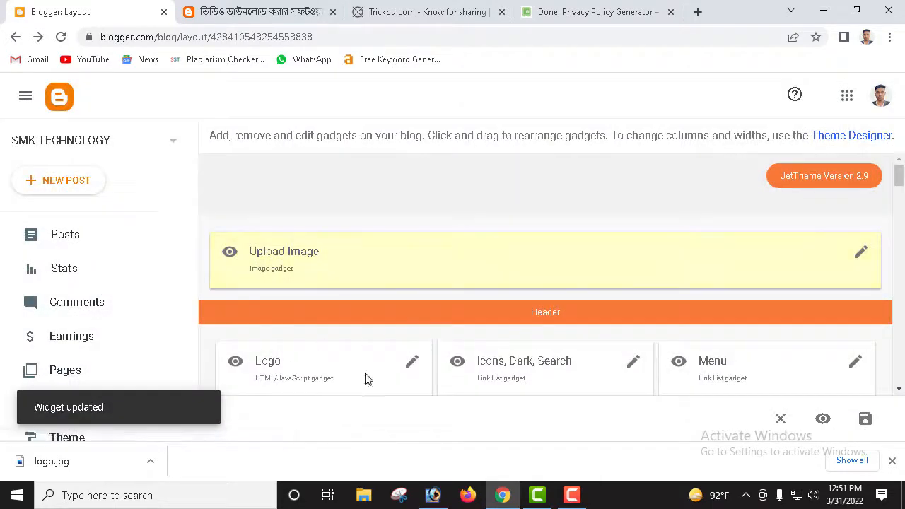
Step: Swap the Logo gadget's jettheme-logo.png address for the Health24BD image URL and save
left_click(410, 364)
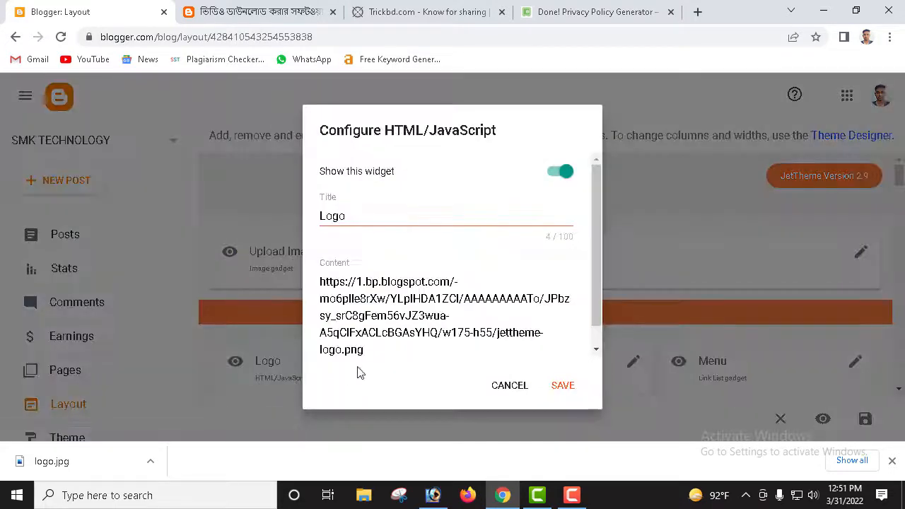
key("ctrl+a")
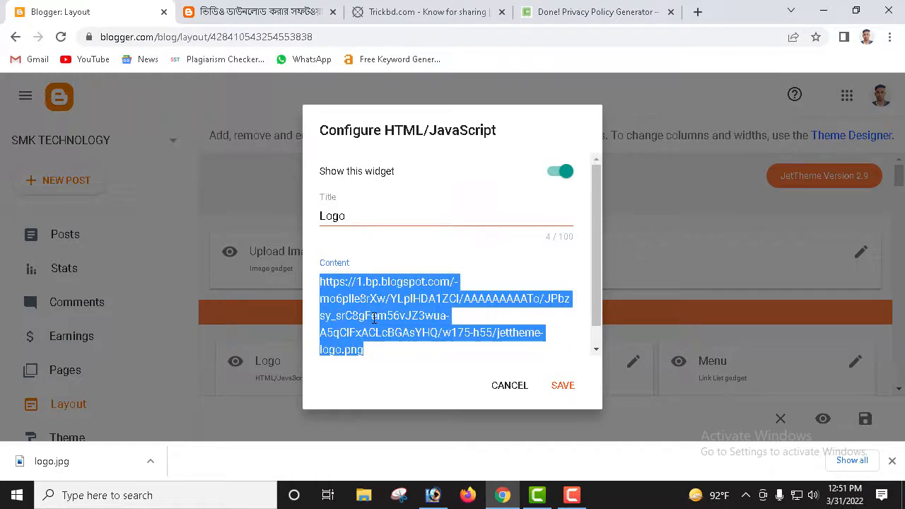
type("https://blogger.googleusercontent.com/img/a/AVvXsEgbUKF9r2IfrPeOoPdVDOcYerehVYEyBtf6zEXgxViY0xZtM_YhATtegCaHQknqCtl-hJ2gSgWlO1-doCJudxtLjIRsOhG0WmVRYPxwGRpx7kq_bOwU0ROPyZp1T3POCkx_nCwoj0iMNbZuEUsat4bb5Dt3zvqUmVOWOujppA2_omPrn4mTtlaPoLk_=s131")
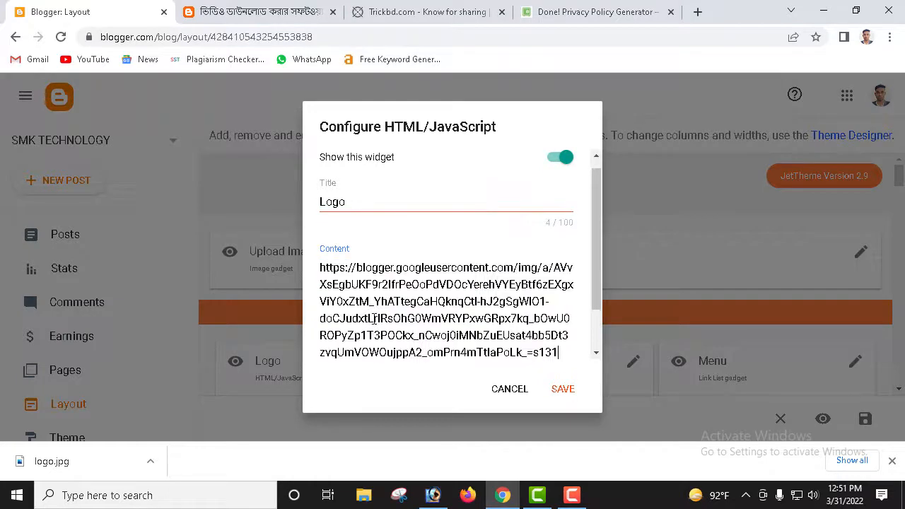
left_click(573, 393)
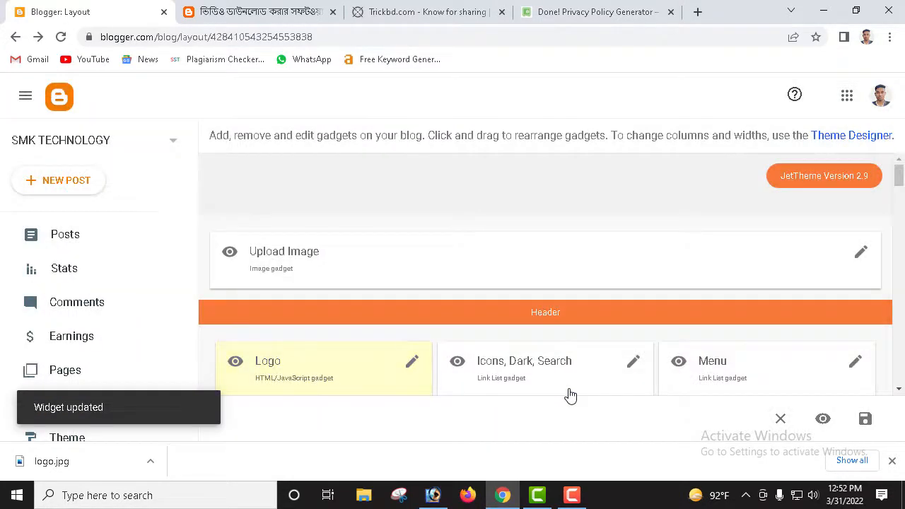
left_click(248, 15)
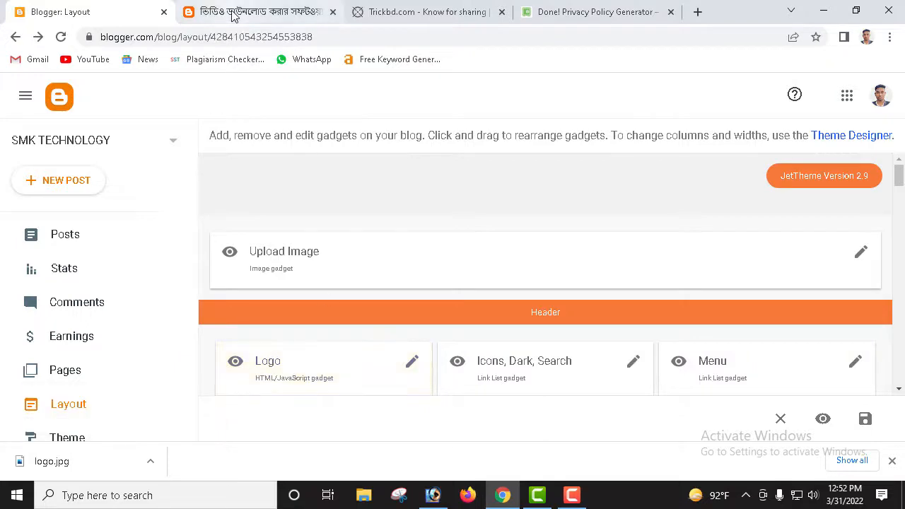
left_click(392, 11)
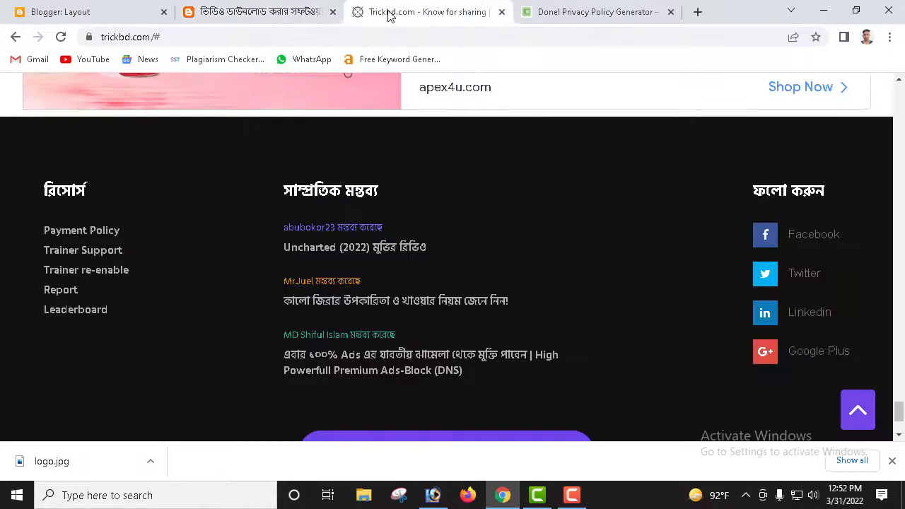
left_click(289, 7)
left_click(61, 37)
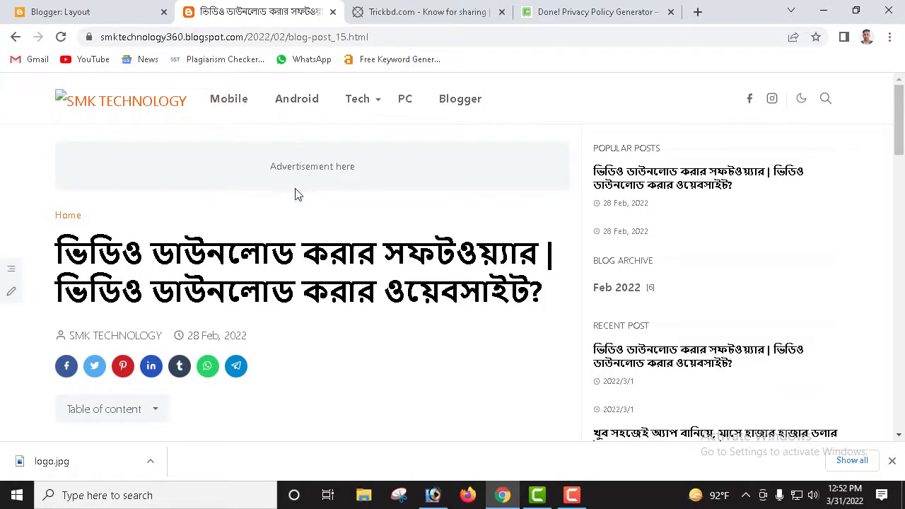
scroll(295, 195, "down", 2)
scroll(249, 222, "up", 2)
left_click(61, 39)
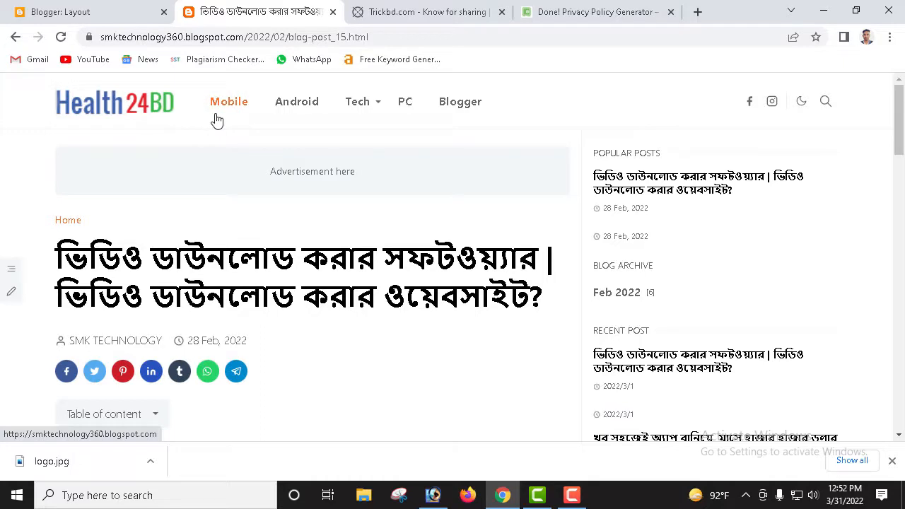
left_click(60, 10)
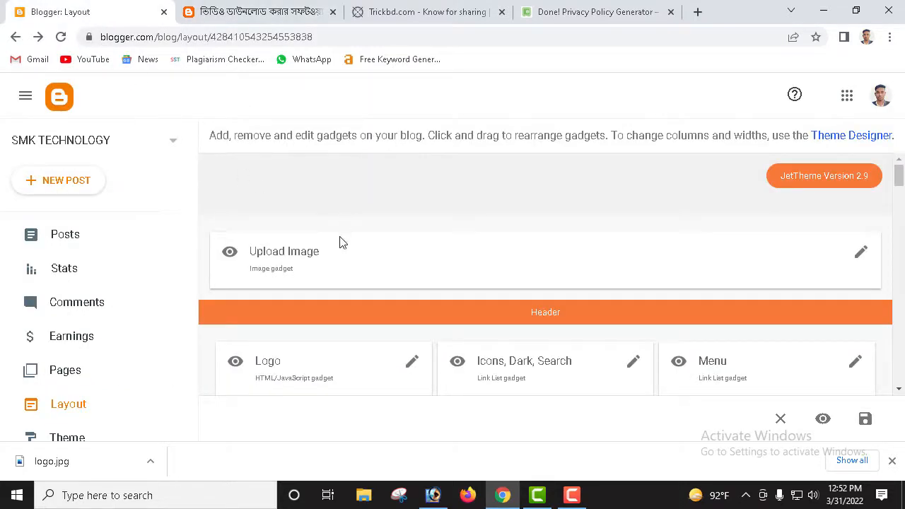
left_click(862, 254)
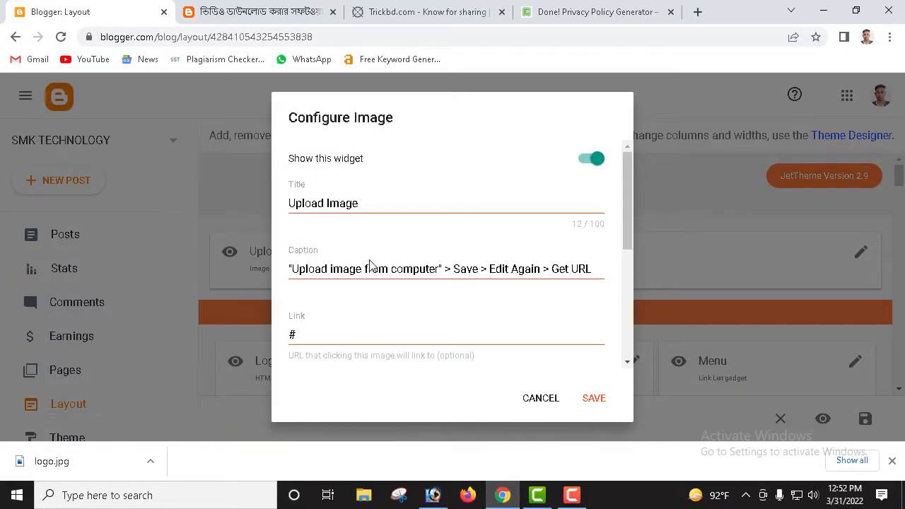
scroll(459, 339, "down", 1)
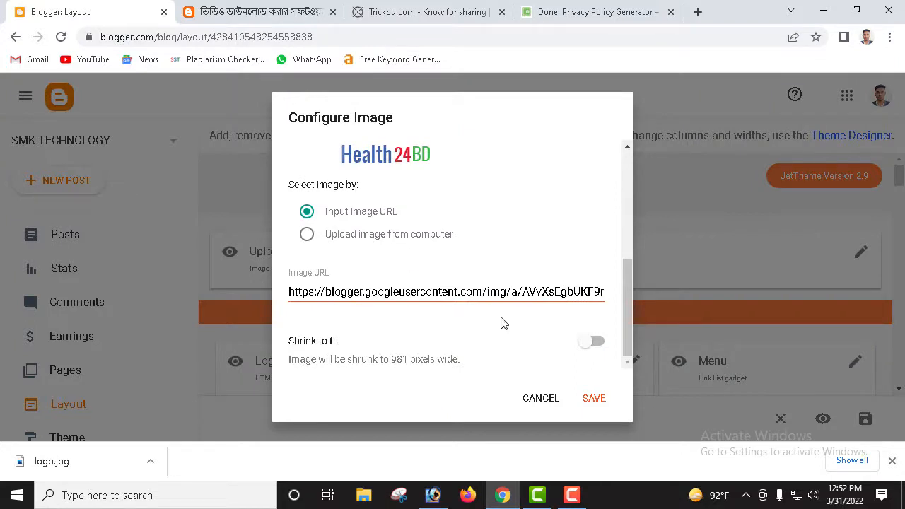
left_click(592, 340)
left_click(593, 340)
scroll(421, 322, "up", 2)
scroll(430, 315, "down", 2)
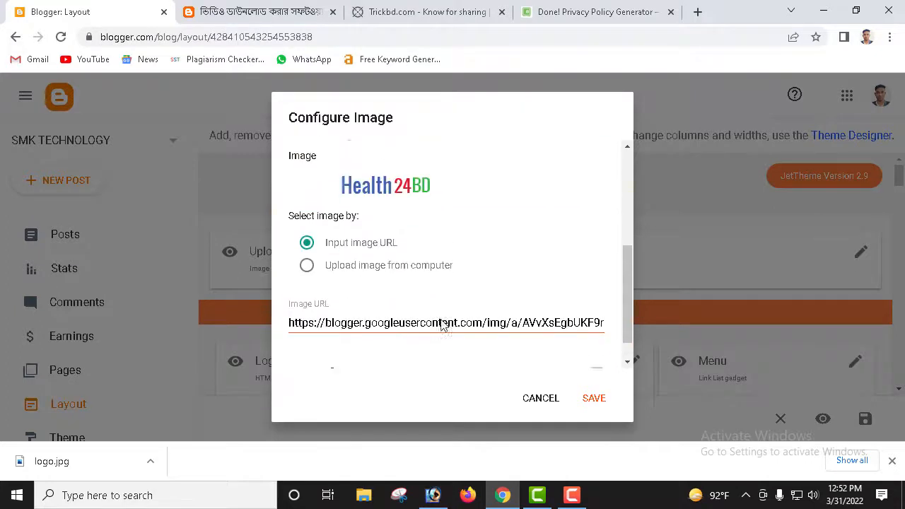
left_click(325, 237)
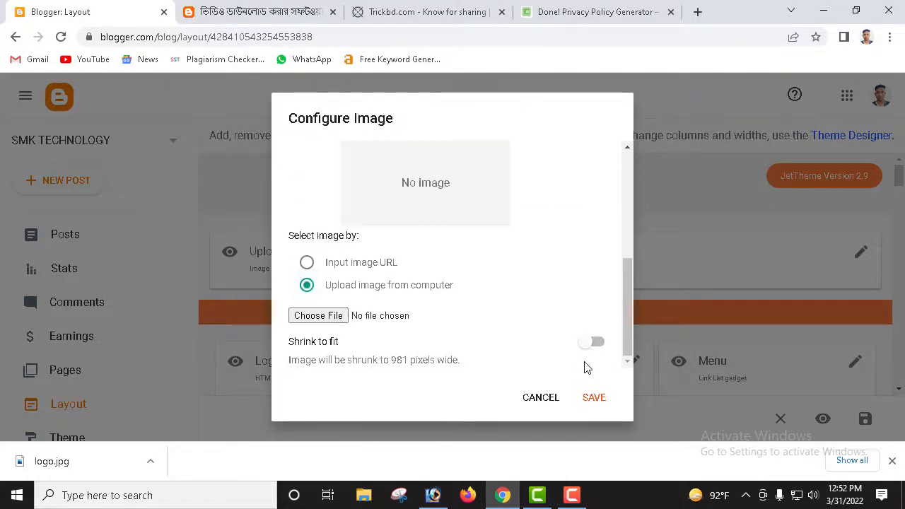
left_click(594, 398)
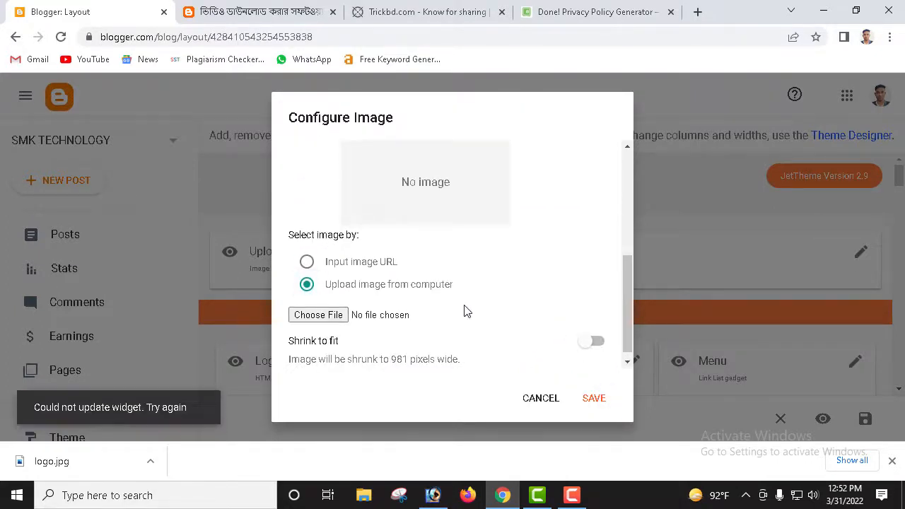
left_click(541, 399)
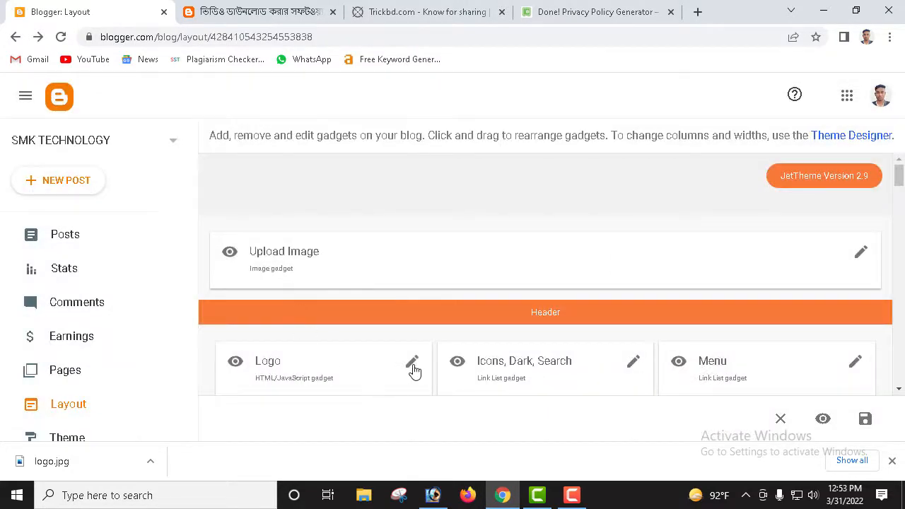
Step: Empty the Logo gadget's content, save it, and reload the live blog post
left_click(414, 365)
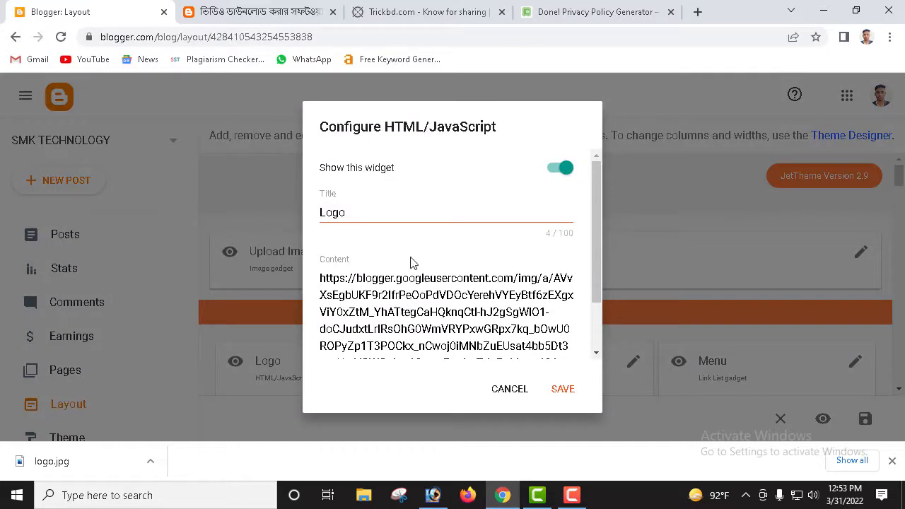
key("ctrl+a")
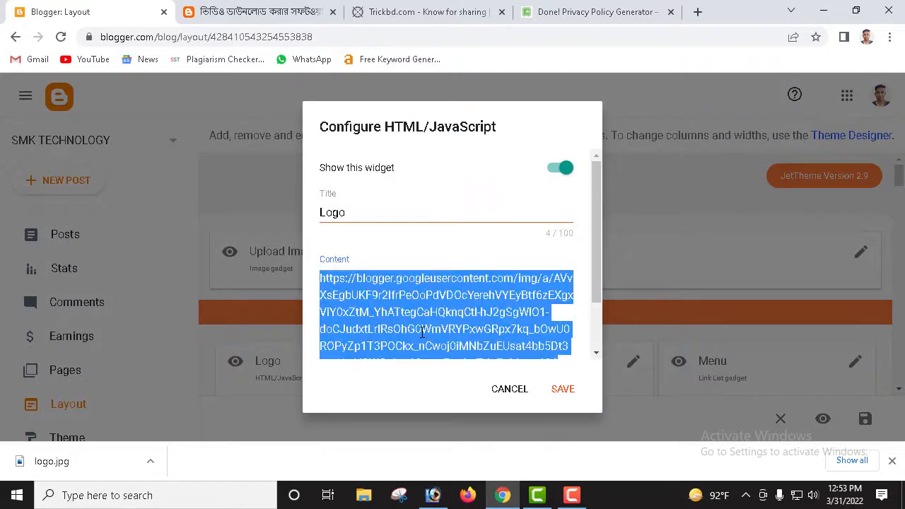
key("BackSpace")
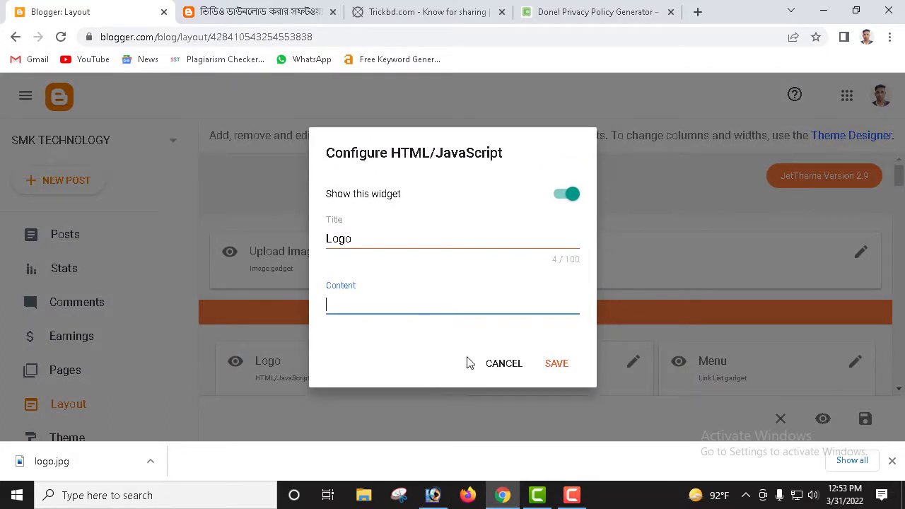
left_click(560, 365)
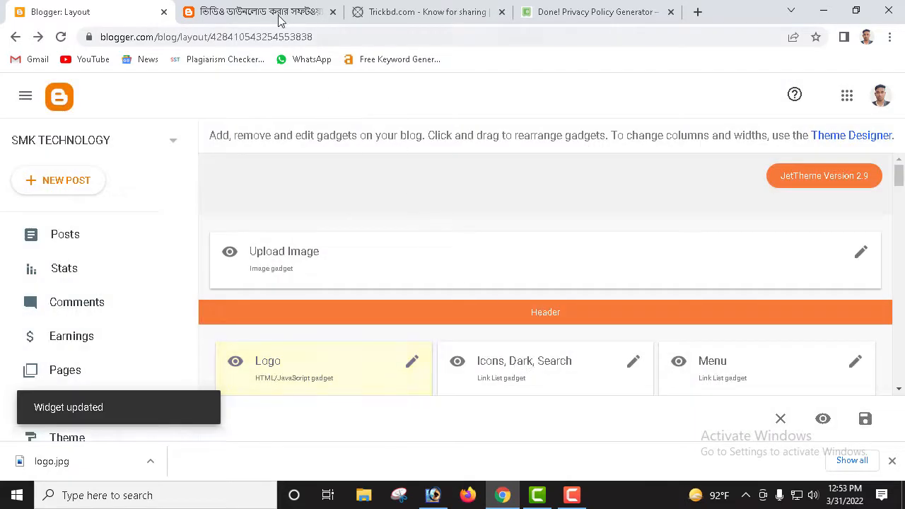
left_click(280, 15)
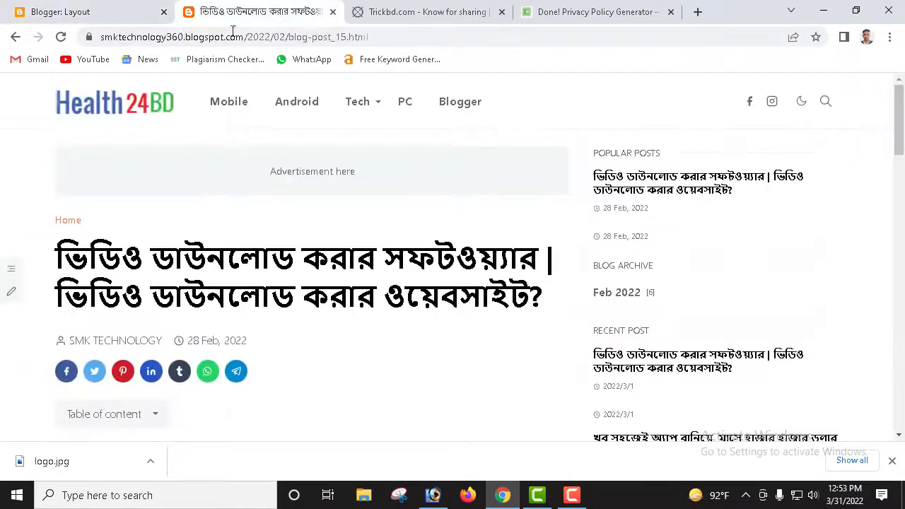
left_click(61, 36)
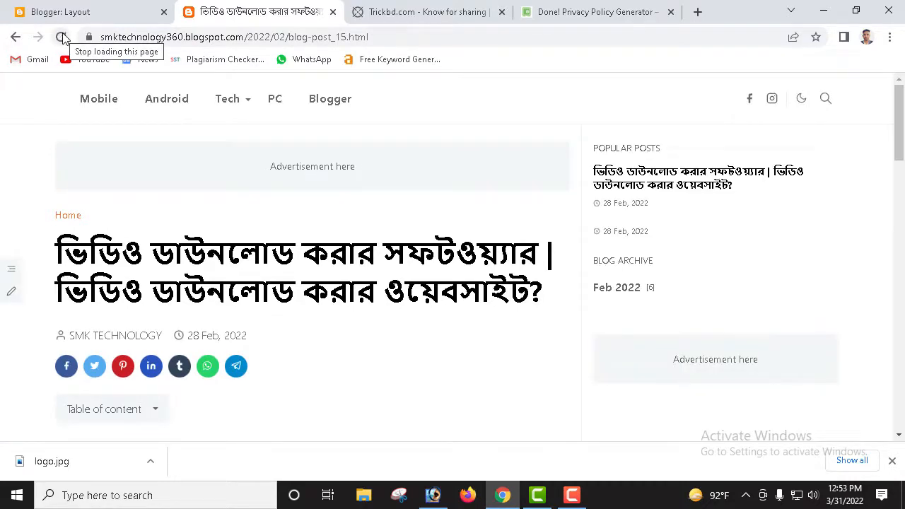
scroll(233, 170, "down", 2)
scroll(225, 176, "up", 2)
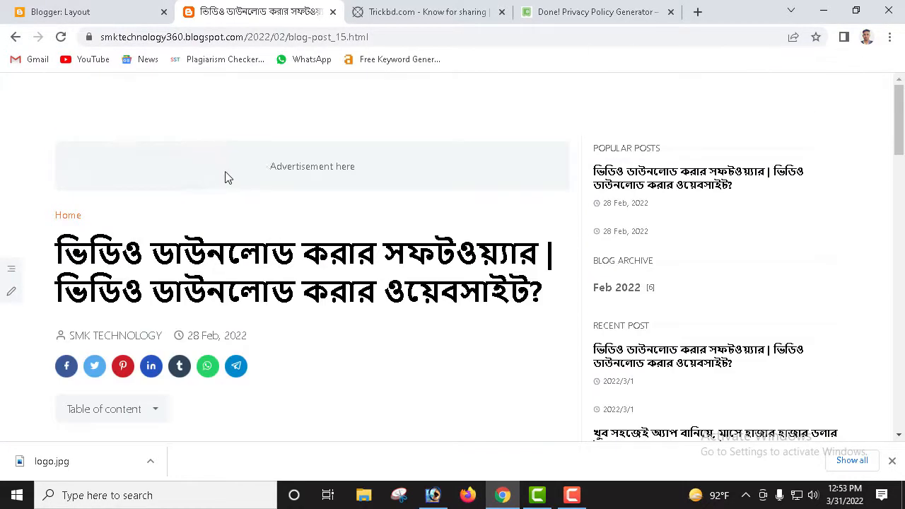
left_click(61, 36)
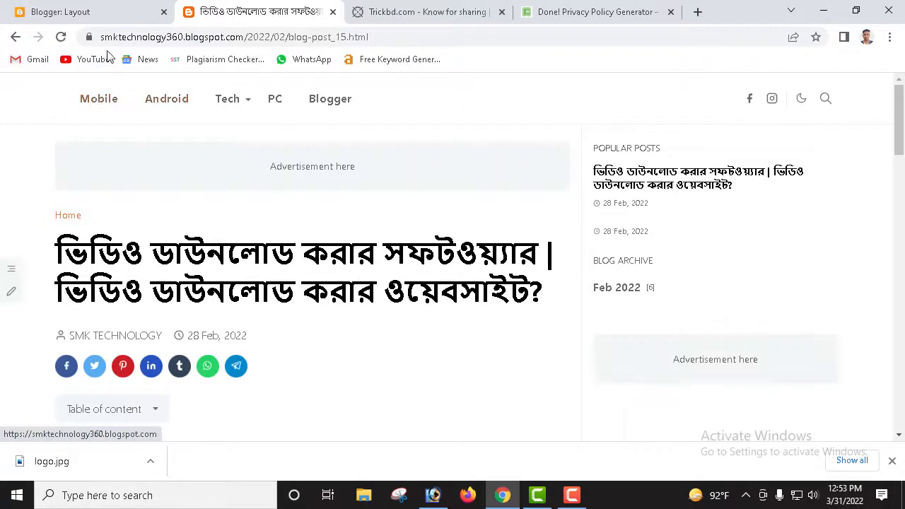
Step: Paste the Health24BD image address back into the Logo gadget and save it
left_click(88, 12)
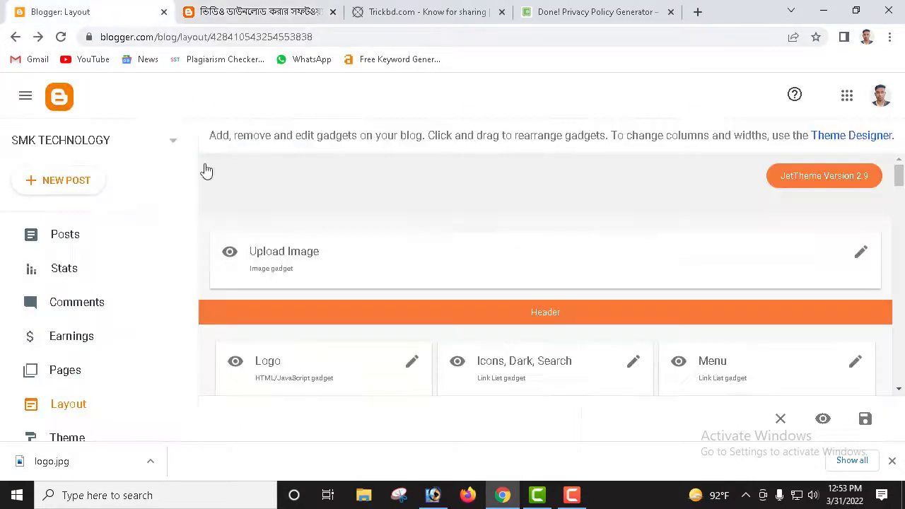
left_click(414, 367)
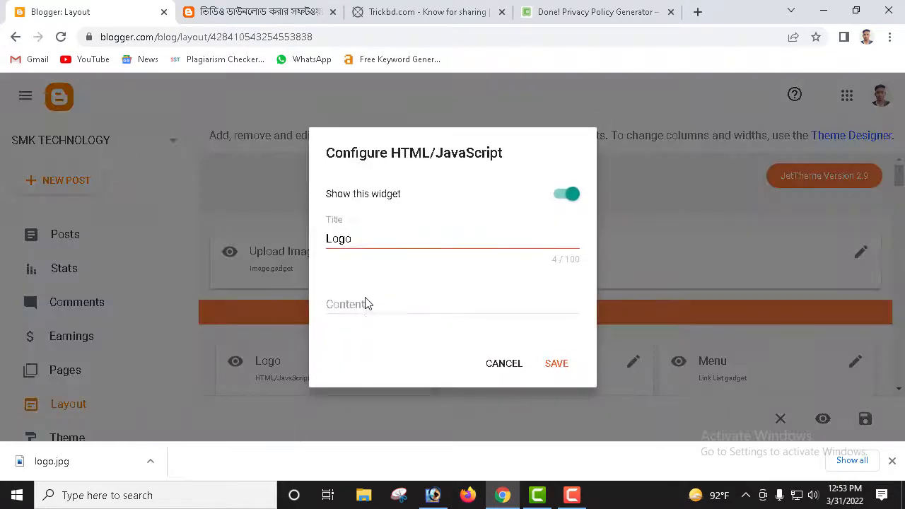
left_click(369, 302)
type("https://blogger.googleusercontent.com/img/a/AVvXsEgbUKF9r2lfrPeOoPdVDOcYerehVYEyBtf6zEXgxViY0xZtM_YhATtegCaHQknqCtl-hJ2gSgWlO1-doCJudxtLrlRsOhG0WmVRYPxwGRpx7kq_bOwU0ROPyZp1T3POCkx_nCwoj0iMNbZuEUsat4bb5Dt3zvqUmVOWOujppA2_omPrn4mTtlaPoLk_=s131")
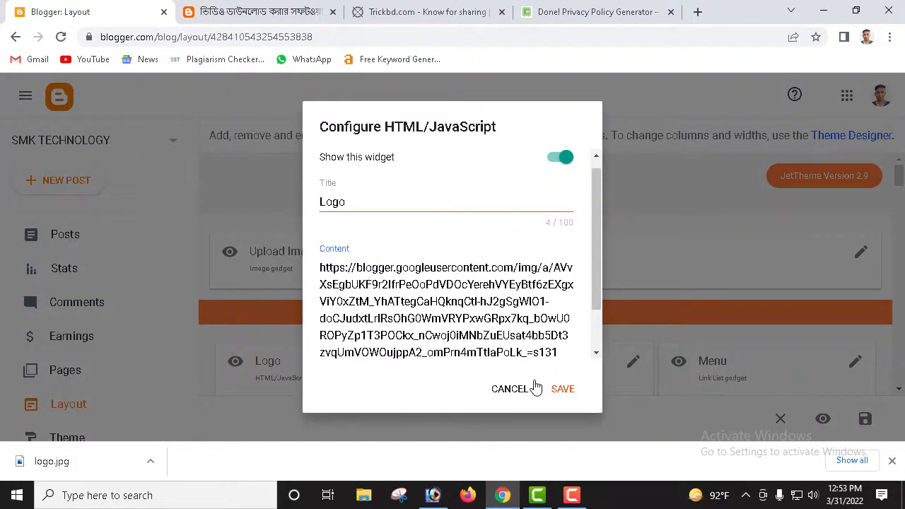
left_click(563, 390)
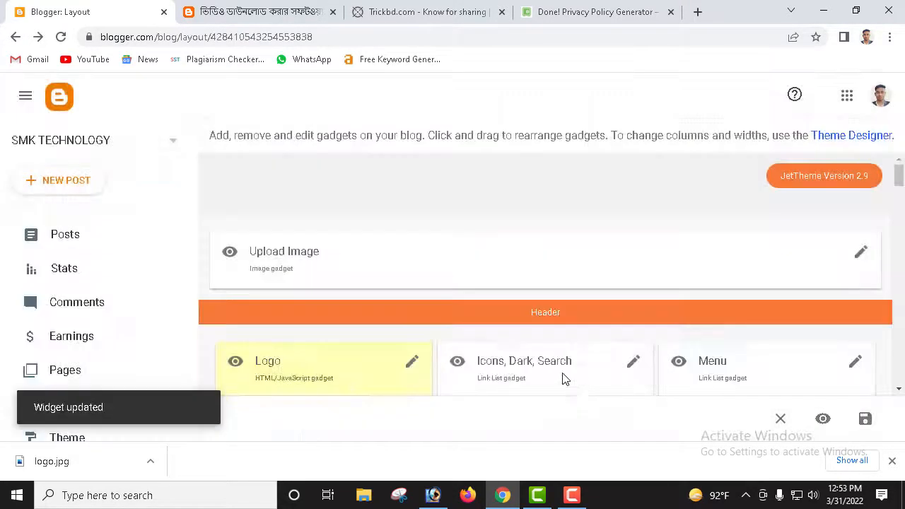
left_click(210, 15)
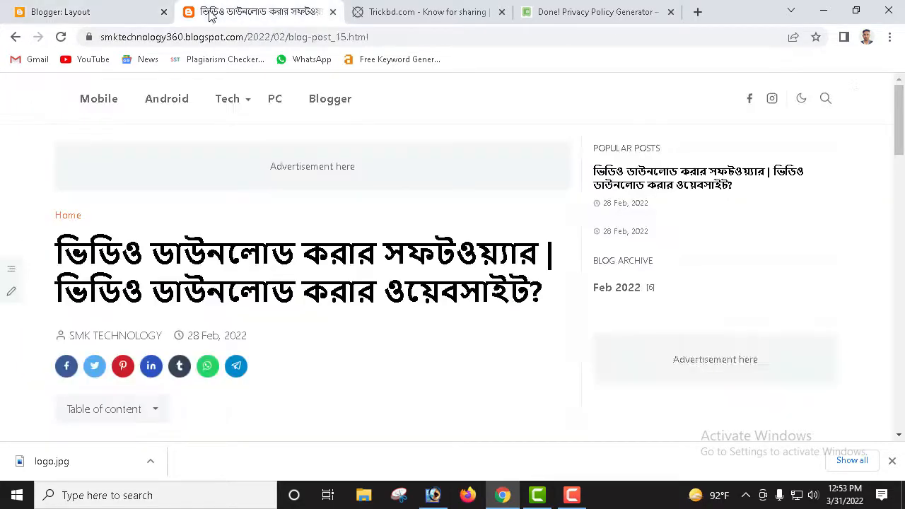
Step: Reload the blog post and check the Health24BD logo now shows in the header
left_click(61, 37)
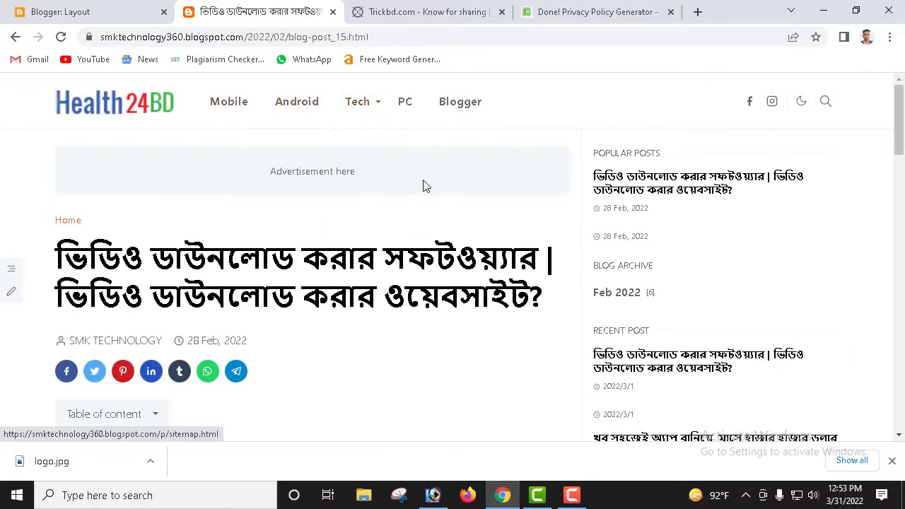
scroll(452, 226, "down", 3)
scroll(559, 294, "down", 2)
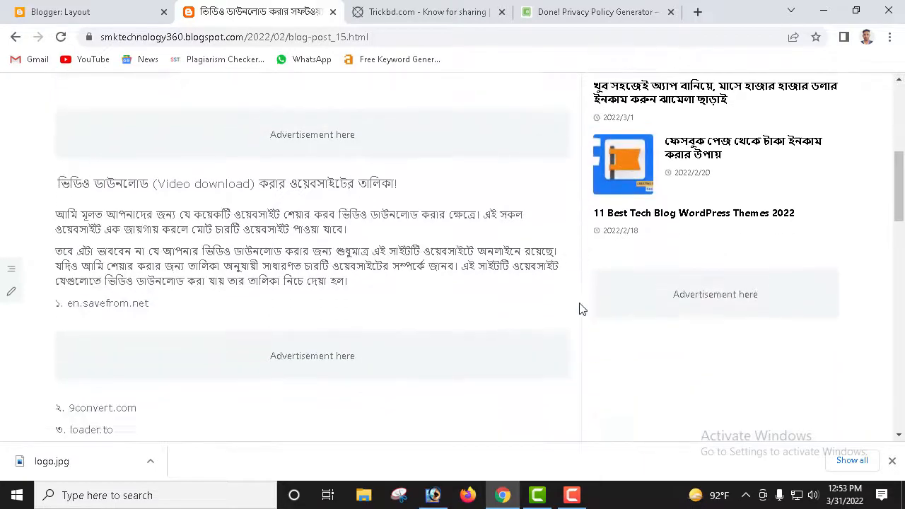
scroll(630, 313, "down", 7)
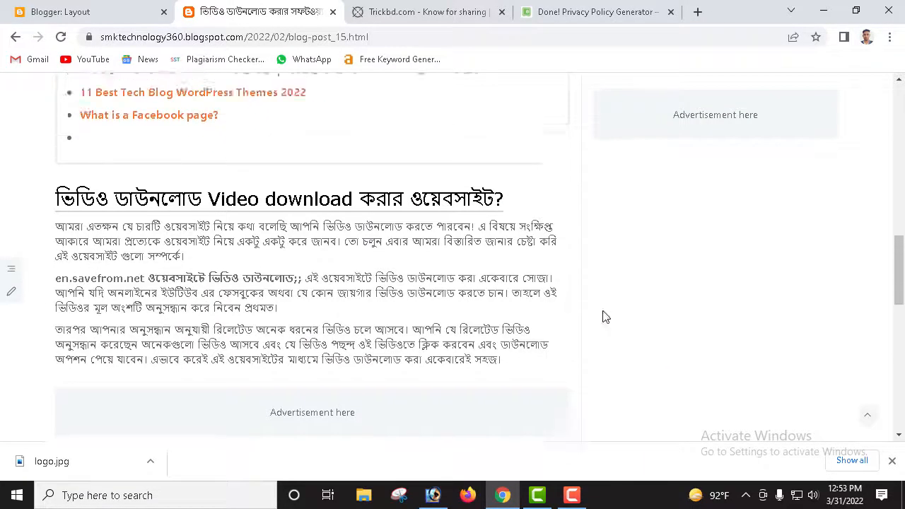
scroll(605, 317, "up", 9)
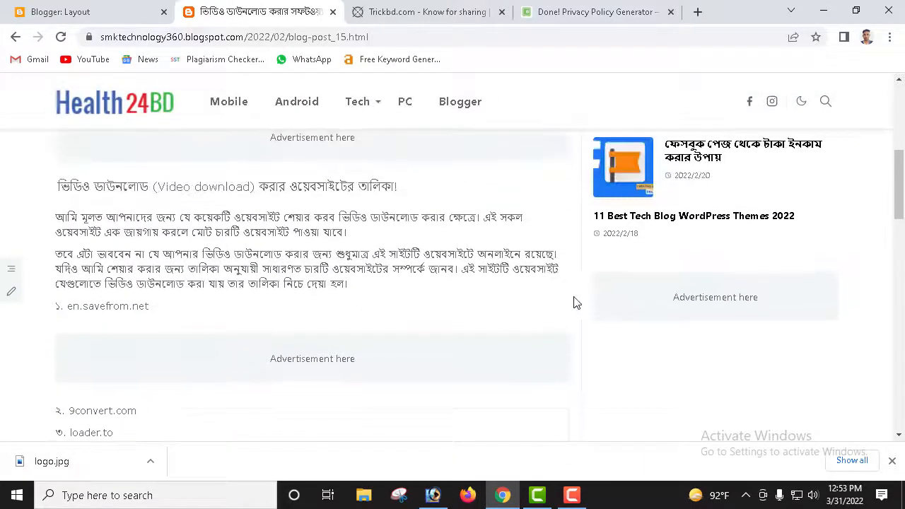
scroll(575, 303, "up", 5)
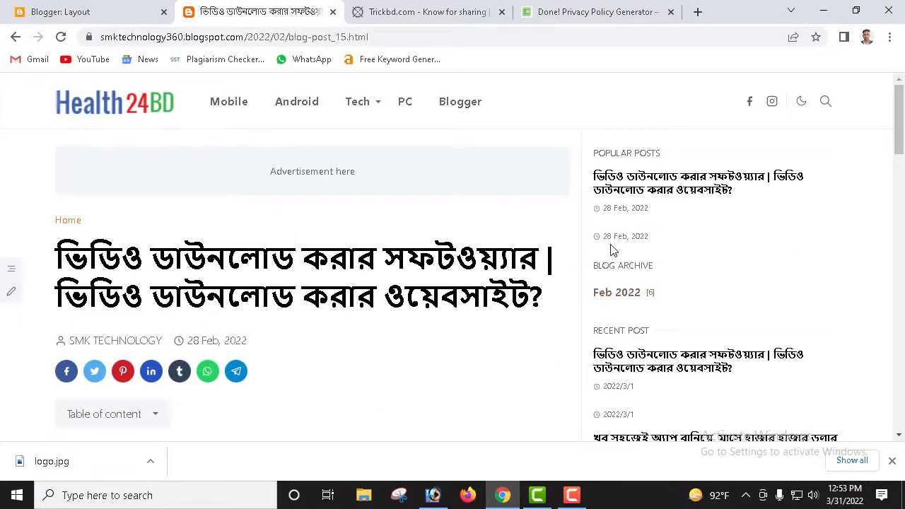
scroll(598, 280, "down", 10)
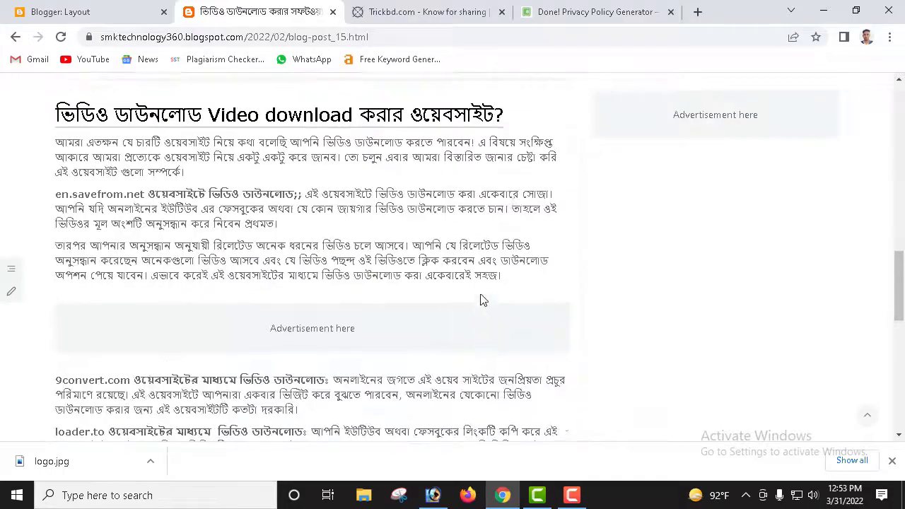
scroll(481, 301, "down", 5)
scroll(465, 299, "up", 8)
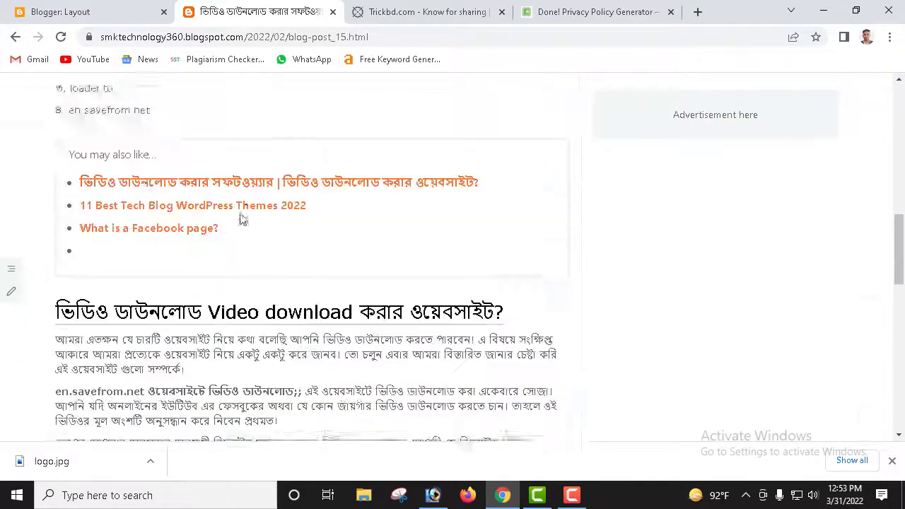
scroll(240, 220, "up", 15)
Step: Follow the Health24BD logo to the blog homepage, browse it, then return to Layout
left_click(111, 106)
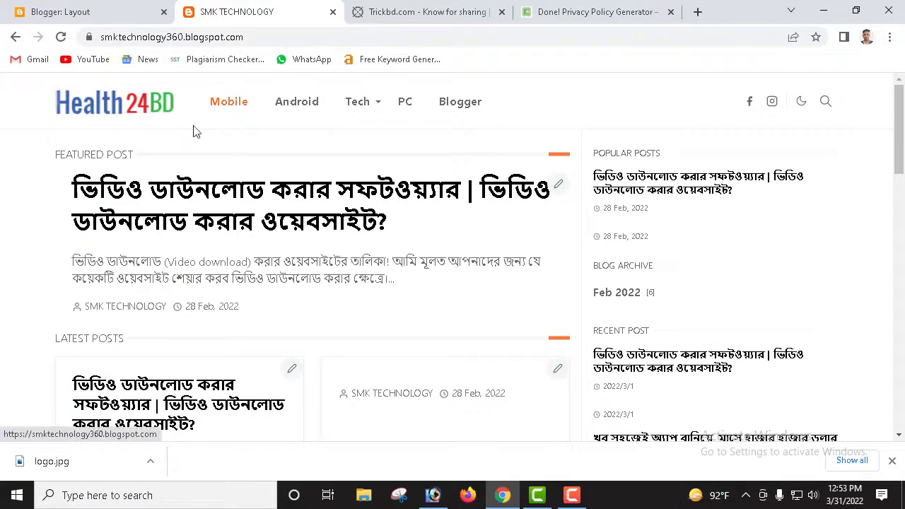
scroll(495, 198, "down", 3)
scroll(635, 278, "down", 4)
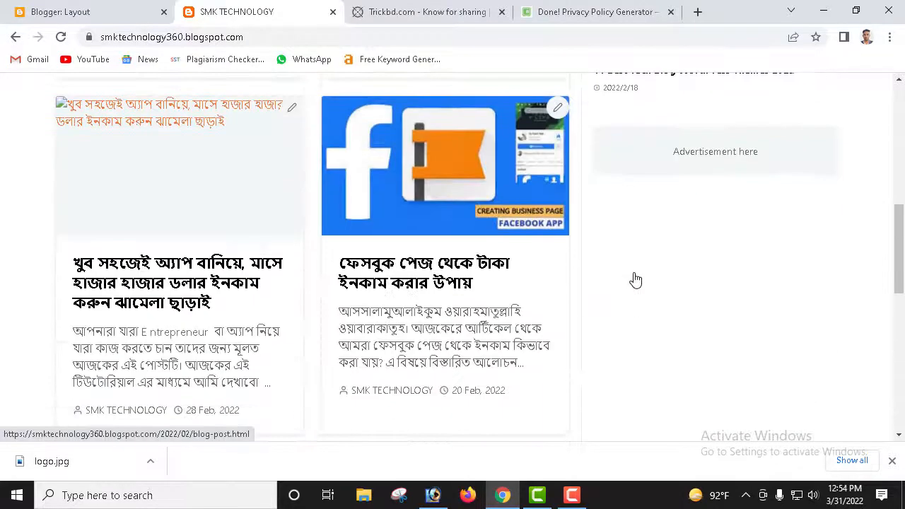
scroll(633, 279, "down", 9)
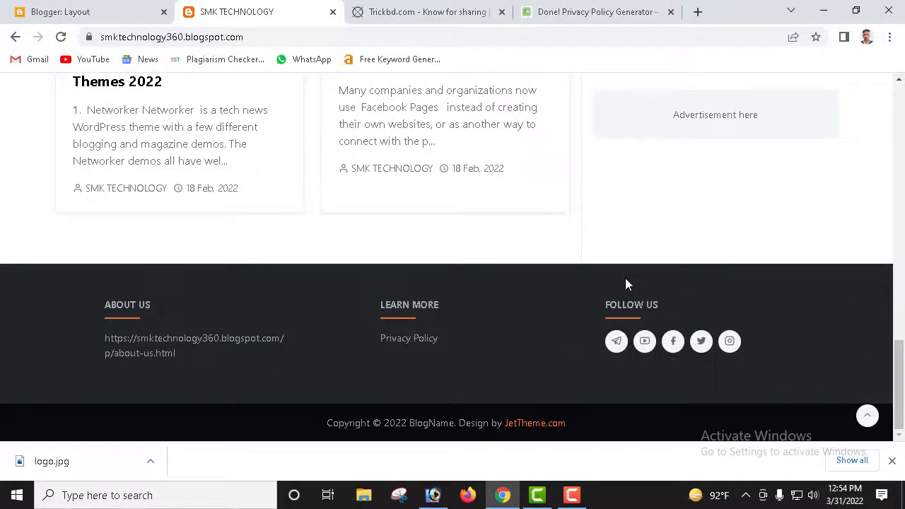
scroll(580, 275, "up", 7)
scroll(582, 269, "up", 8)
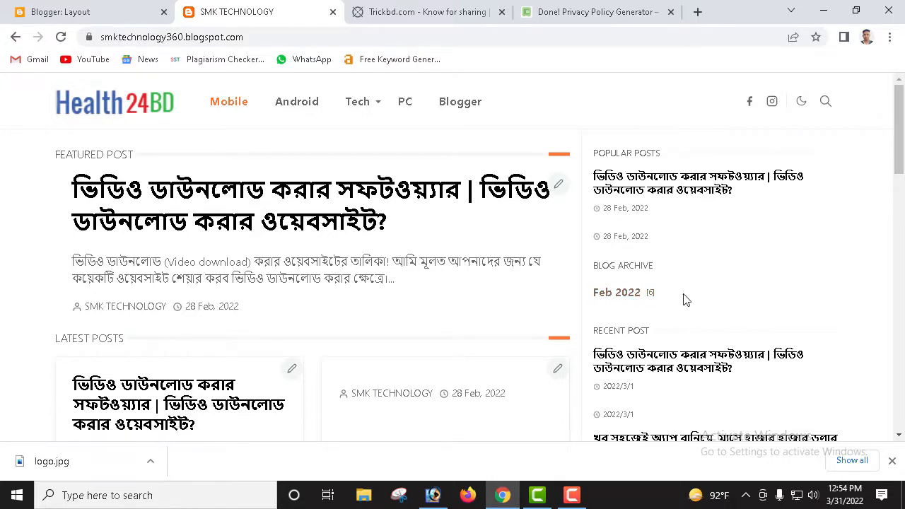
scroll(687, 311, "down", 4)
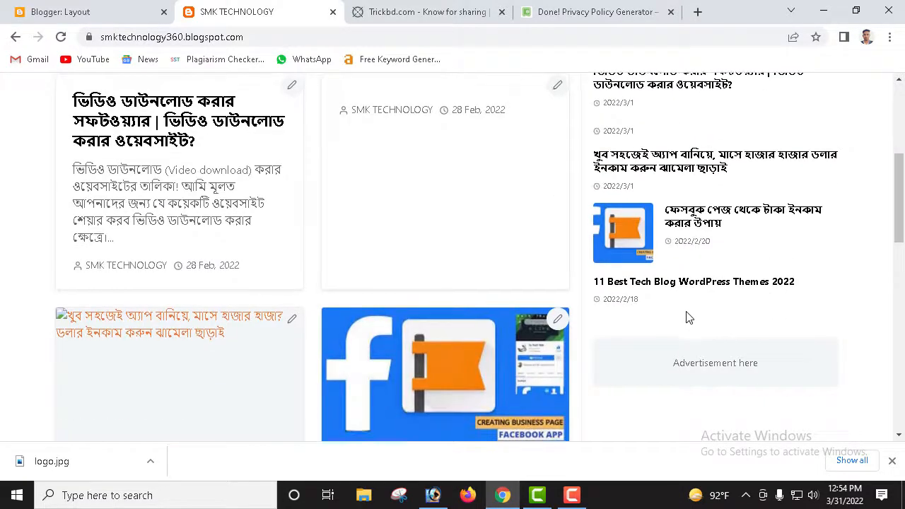
scroll(690, 318, "down", 3)
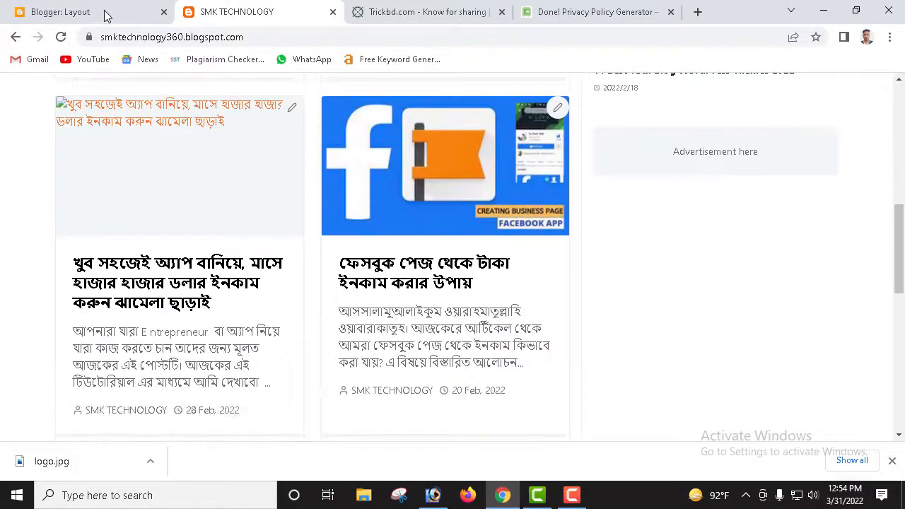
left_click(105, 16)
scroll(350, 218, "down", 5)
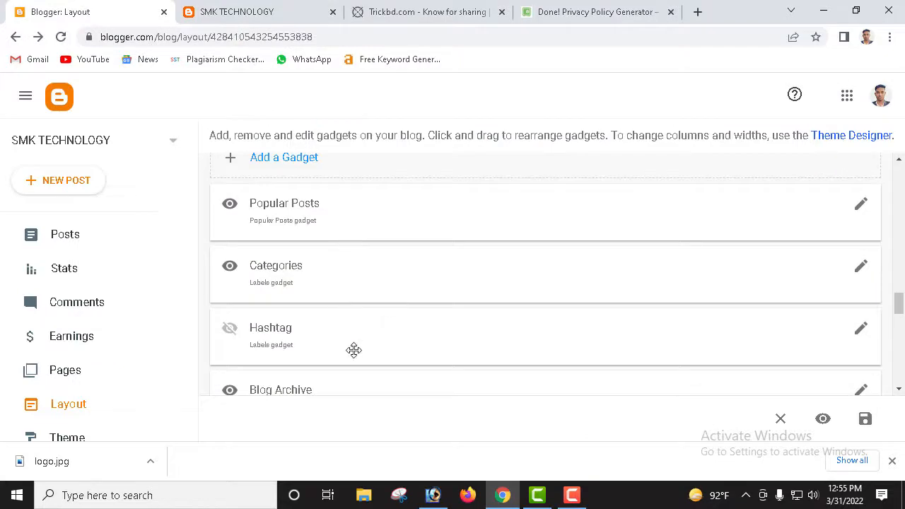
scroll(353, 352, "down", 3)
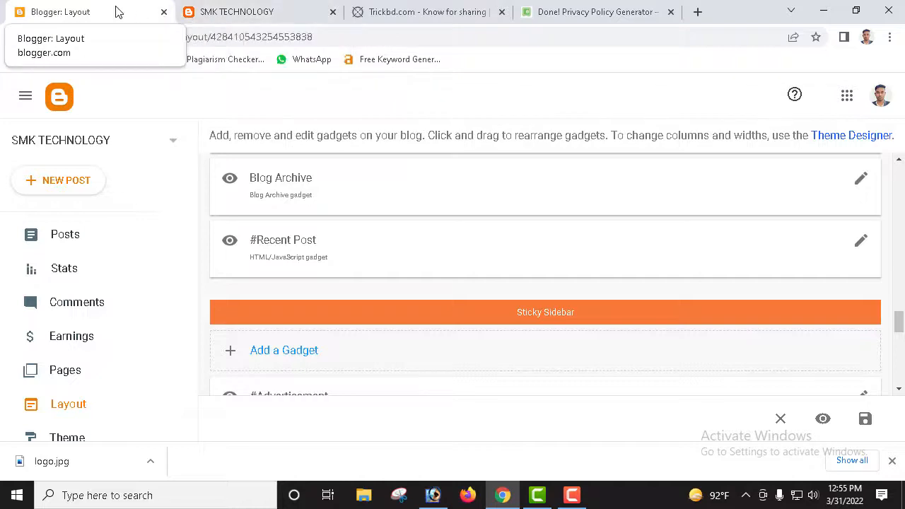
left_click(283, 11)
scroll(424, 246, "up", 5)
scroll(425, 249, "up", 2)
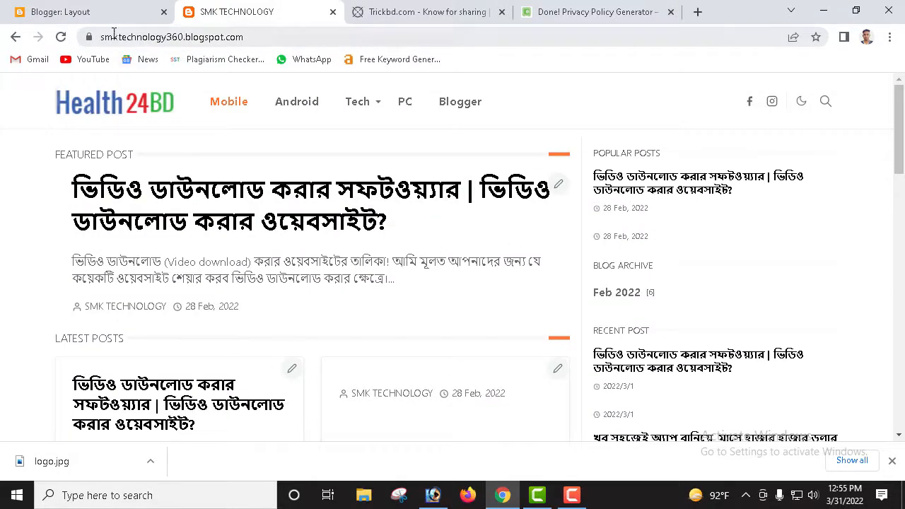
left_click(61, 37)
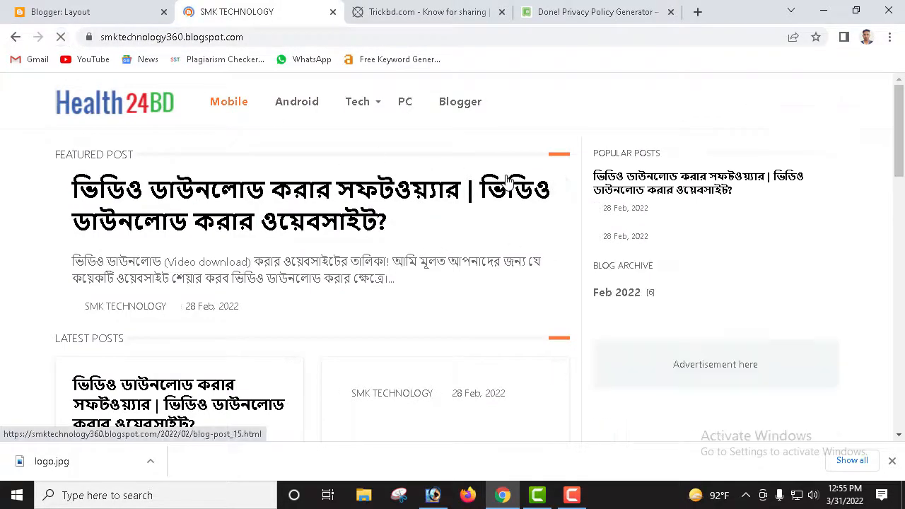
scroll(665, 256, "down", 5)
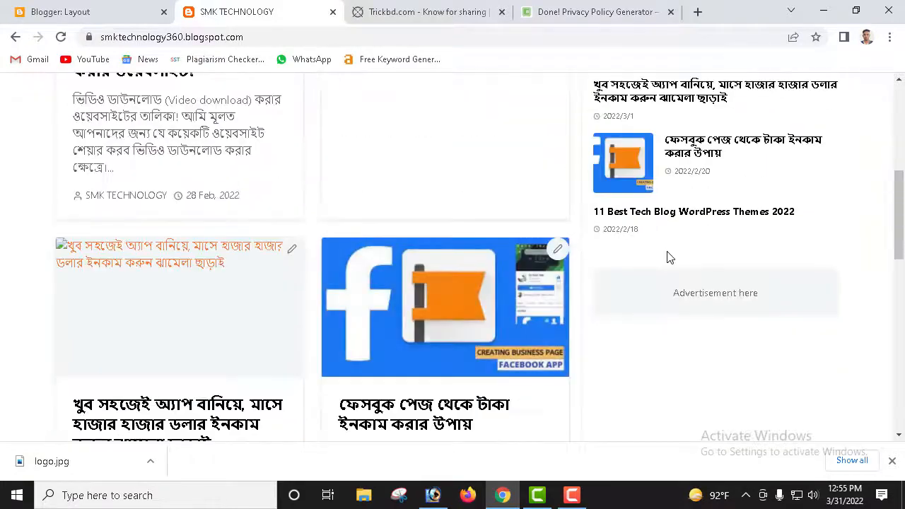
scroll(683, 283, "down", 4)
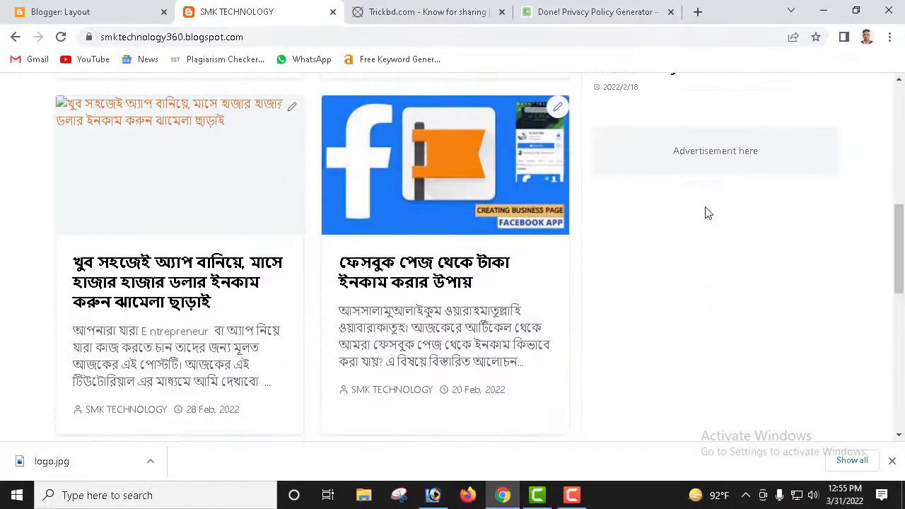
scroll(701, 231, "down", 3)
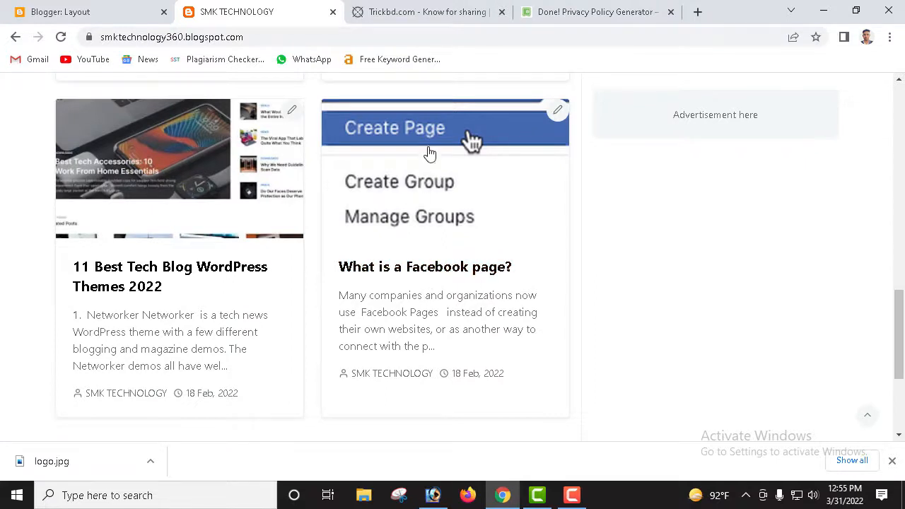
left_click(416, 263)
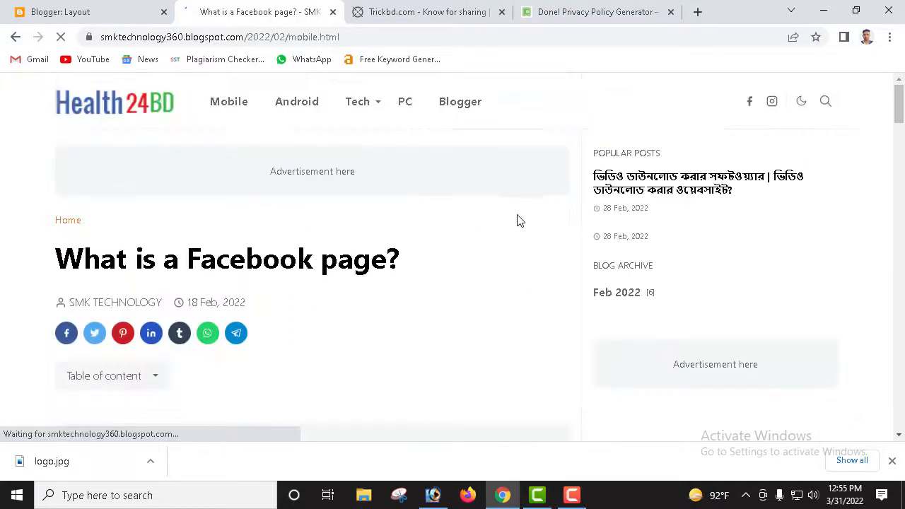
scroll(518, 221, "down", 10)
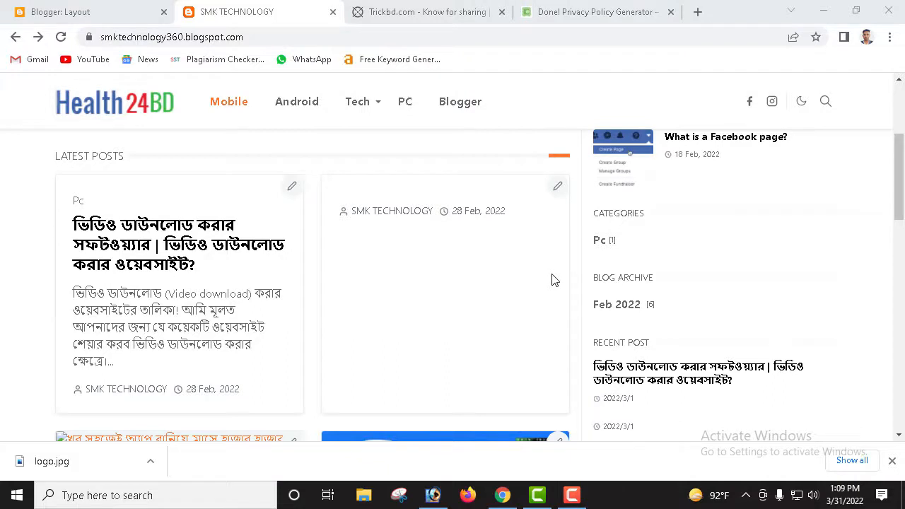
scroll(489, 202, "up", 3)
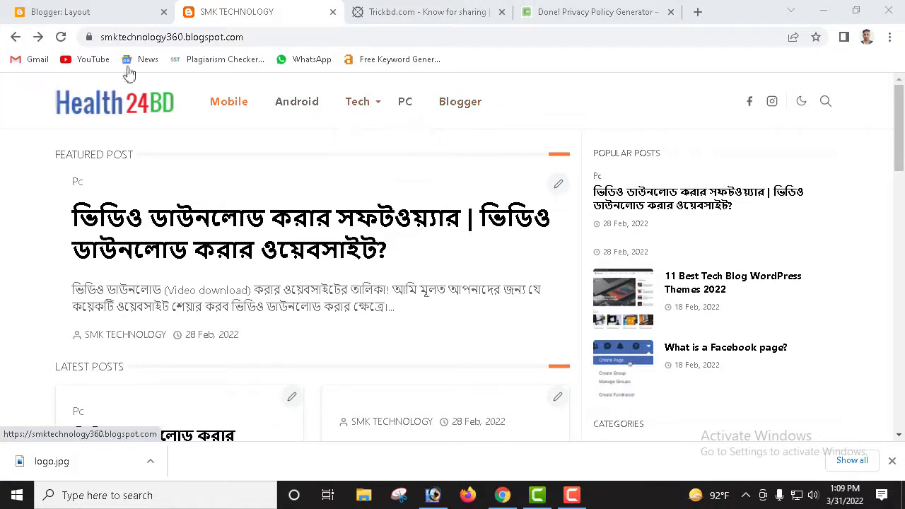
left_click(77, 12)
scroll(300, 205, "up", 2)
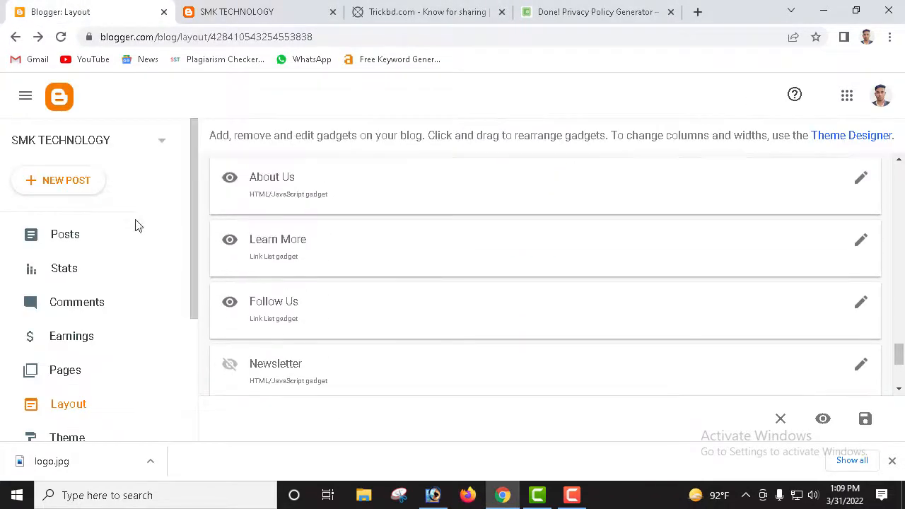
left_click(84, 373)
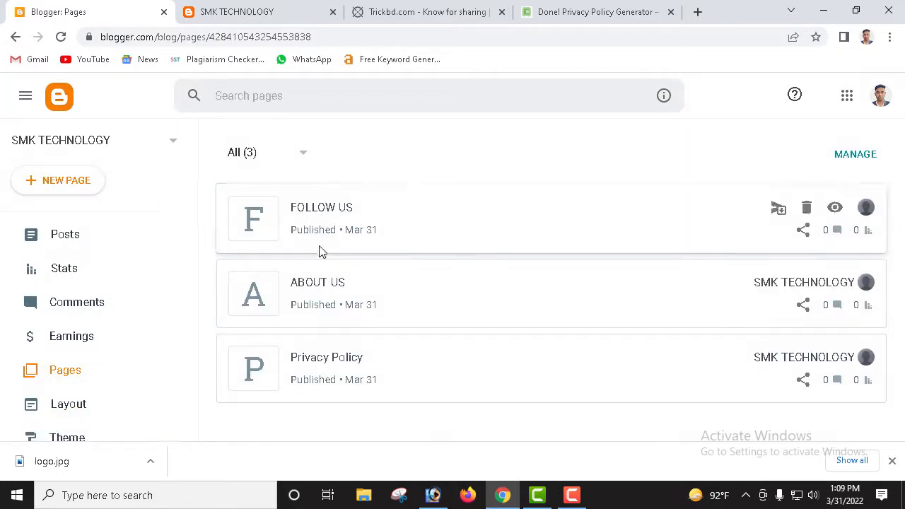
left_click(80, 234)
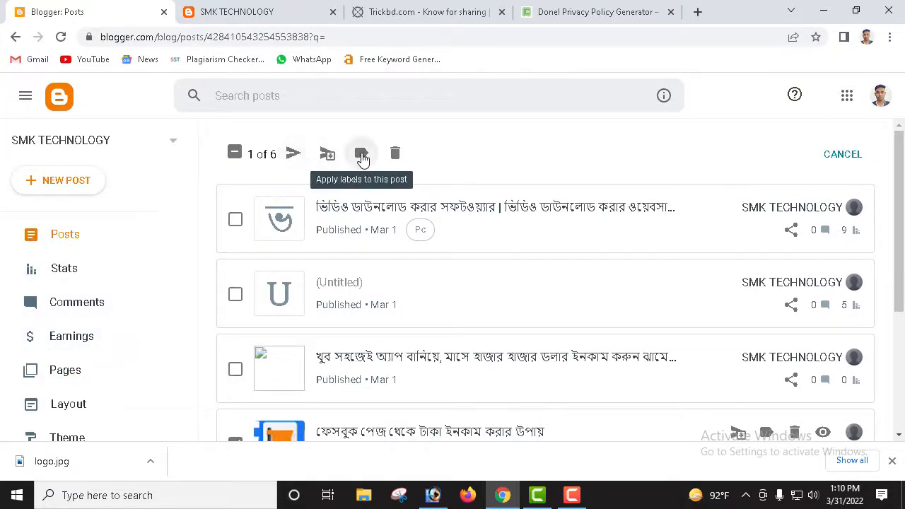
left_click(361, 155)
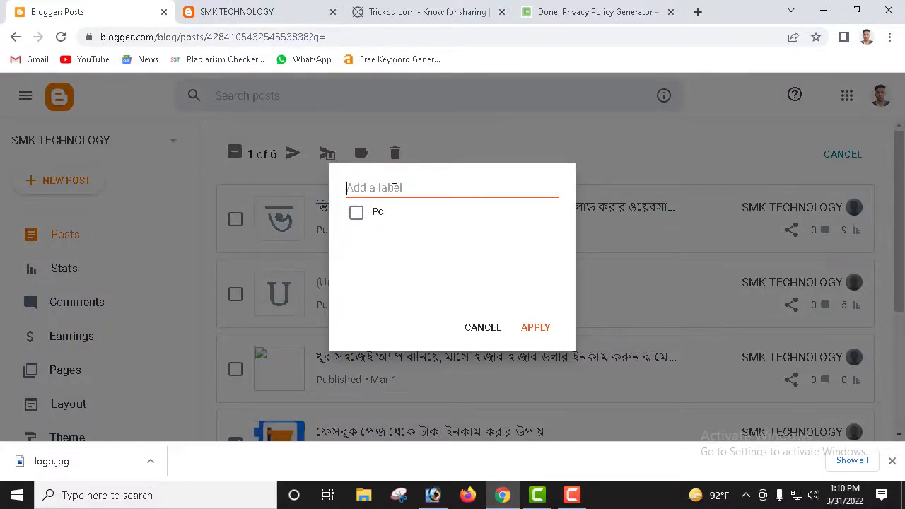
type("Mobile")
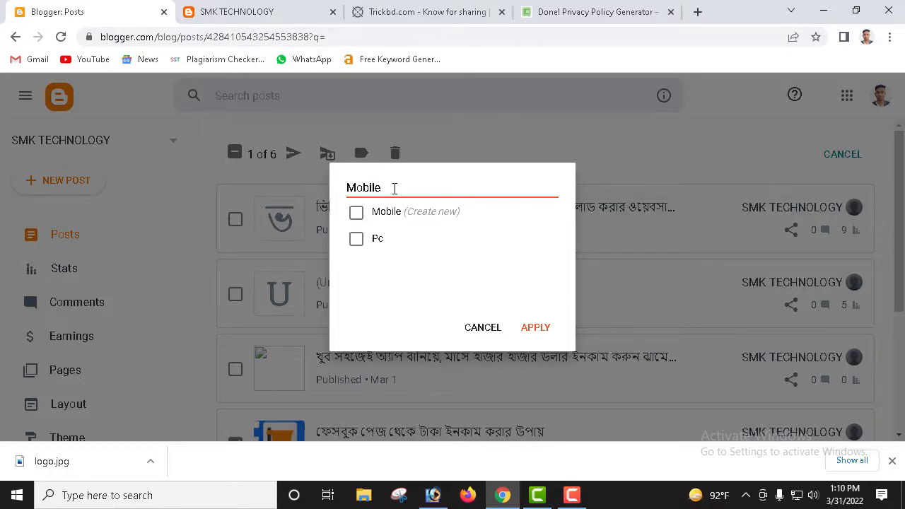
left_click(357, 213)
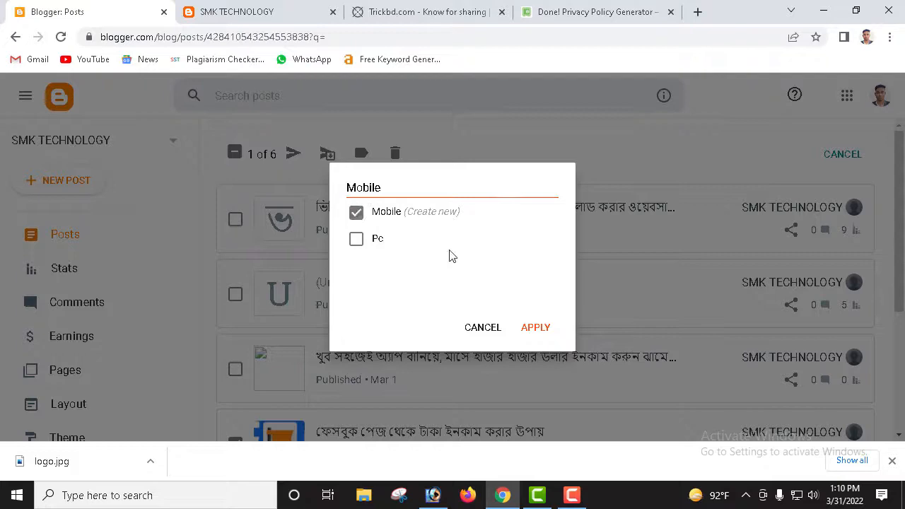
left_click(535, 329)
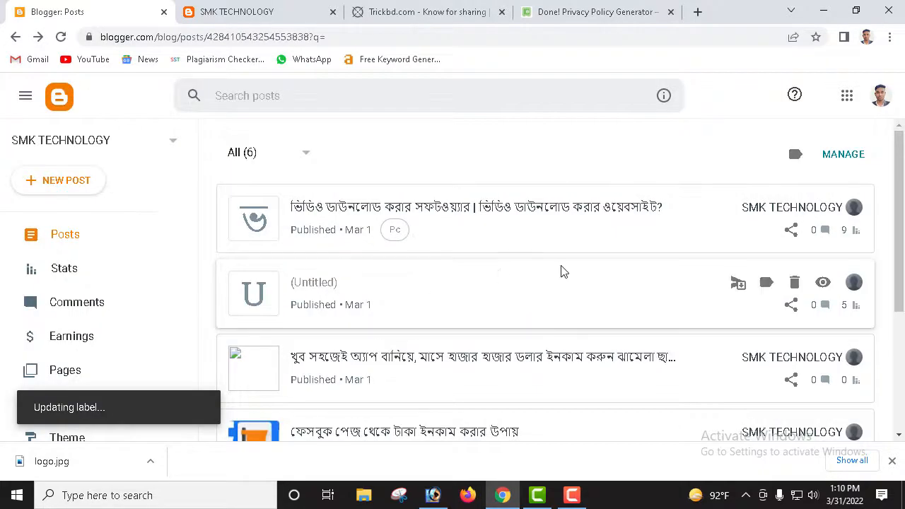
scroll(434, 330, "down", 2)
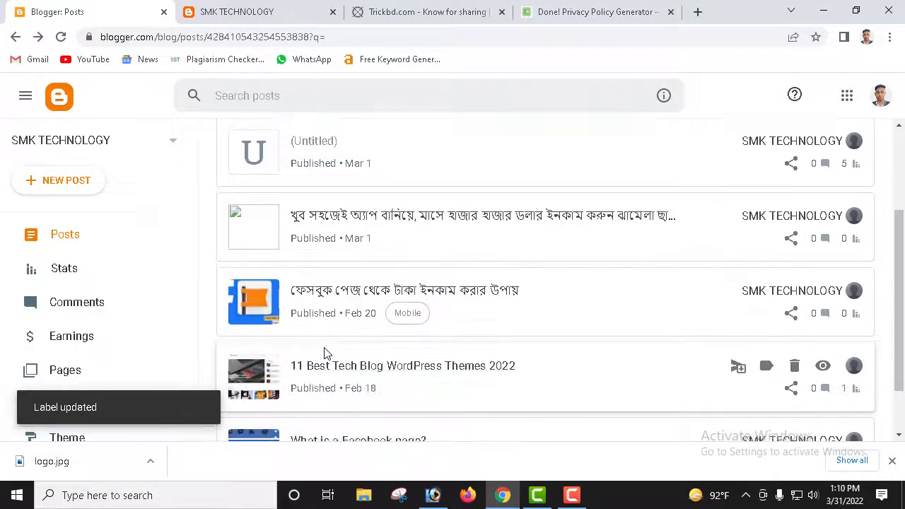
scroll(414, 247, "up", 2)
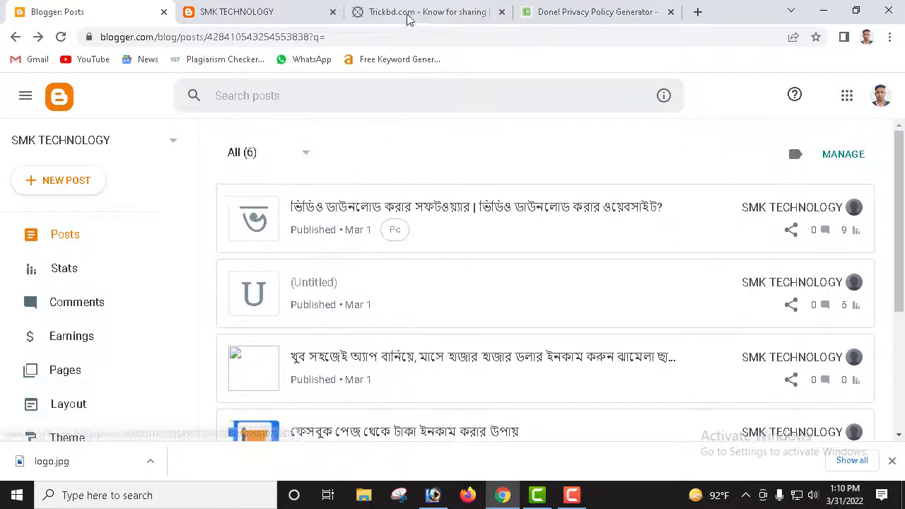
left_click(276, 11)
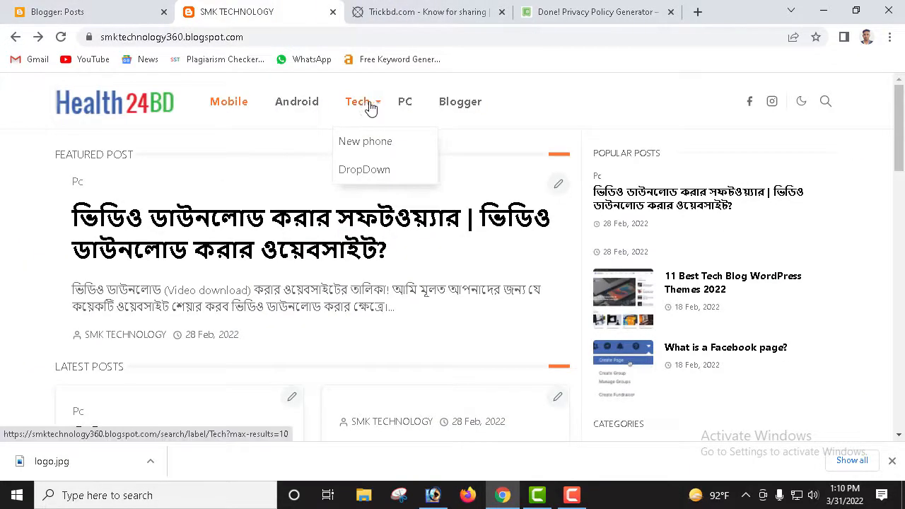
left_click(143, 21)
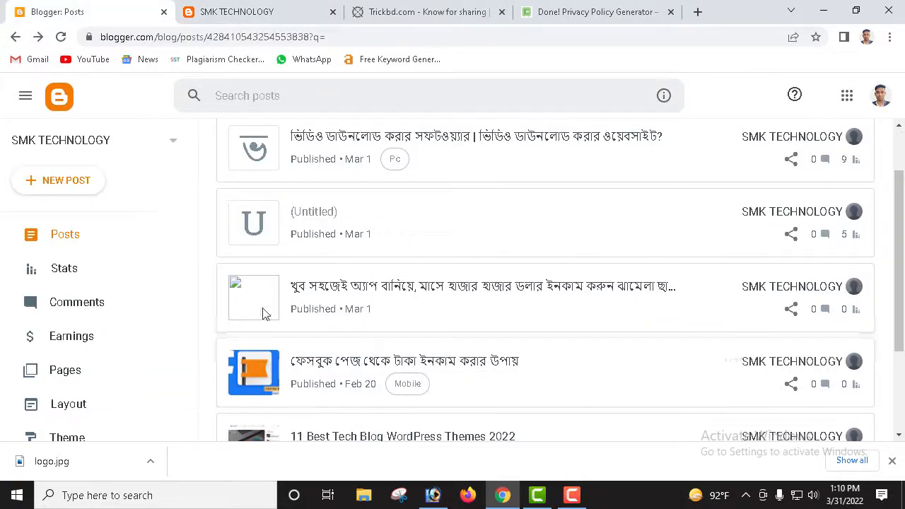
scroll(283, 262, "up", 1)
scroll(297, 319, "down", 2)
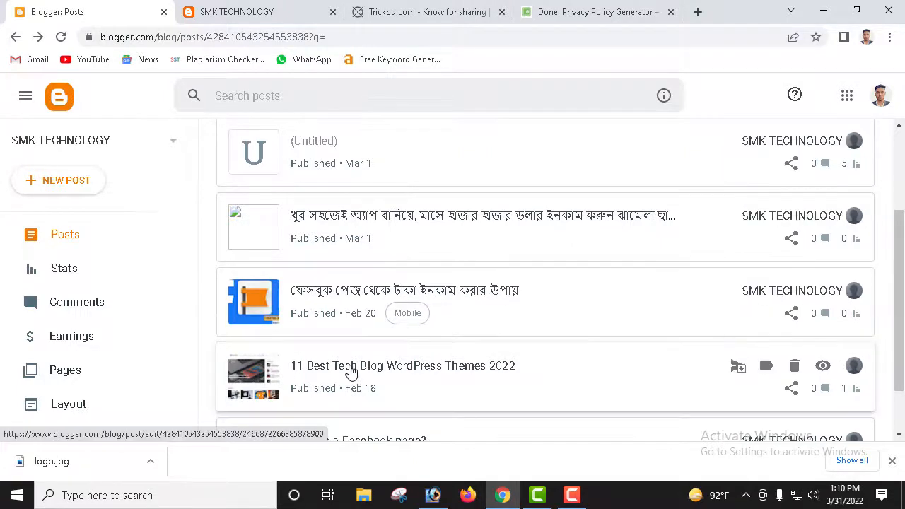
scroll(330, 137, "up", 2)
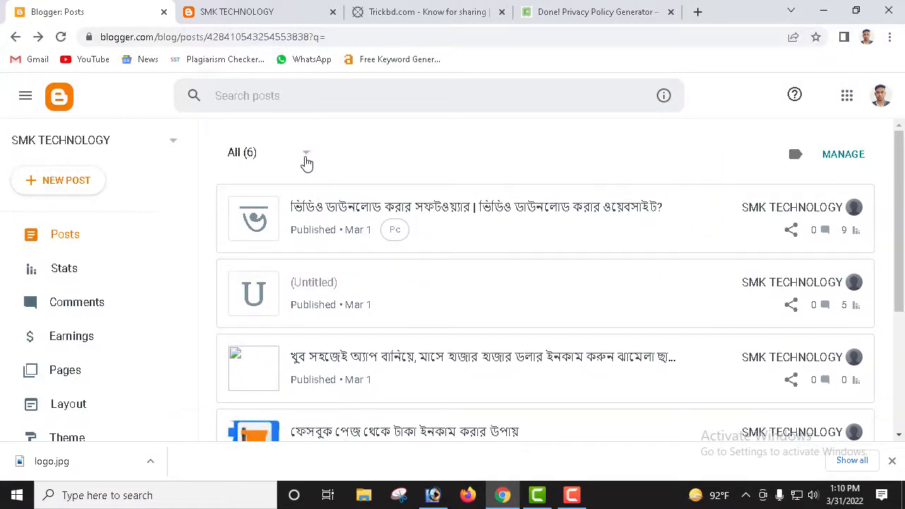
Step: Add an 'Android' label to the video download software post alongside its Pc label
left_click(836, 156)
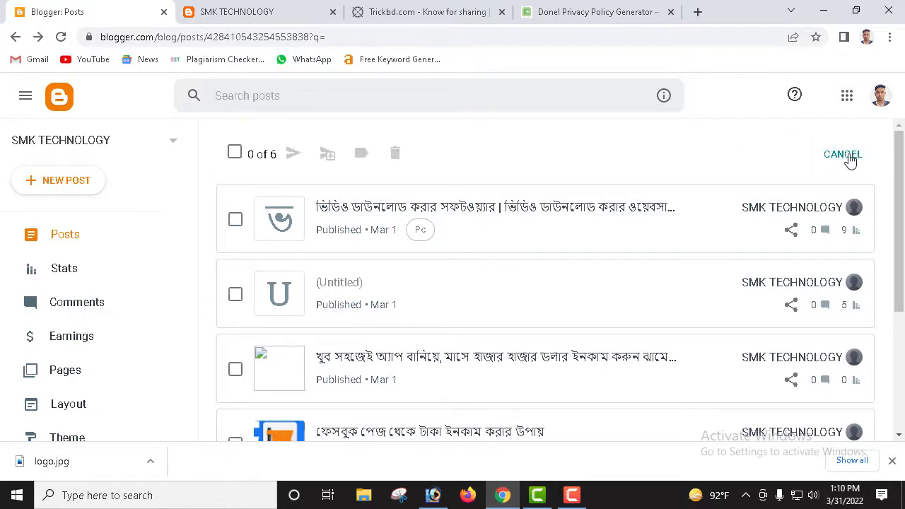
left_click(236, 220)
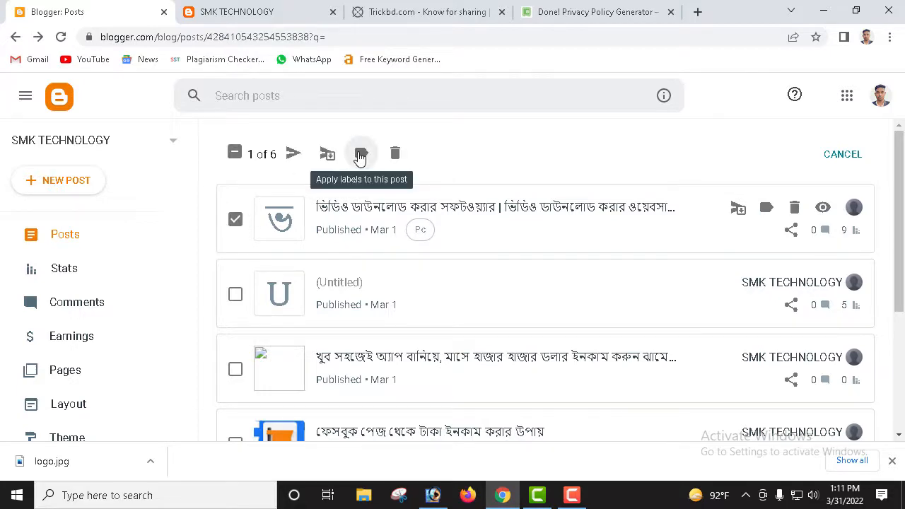
left_click(360, 156)
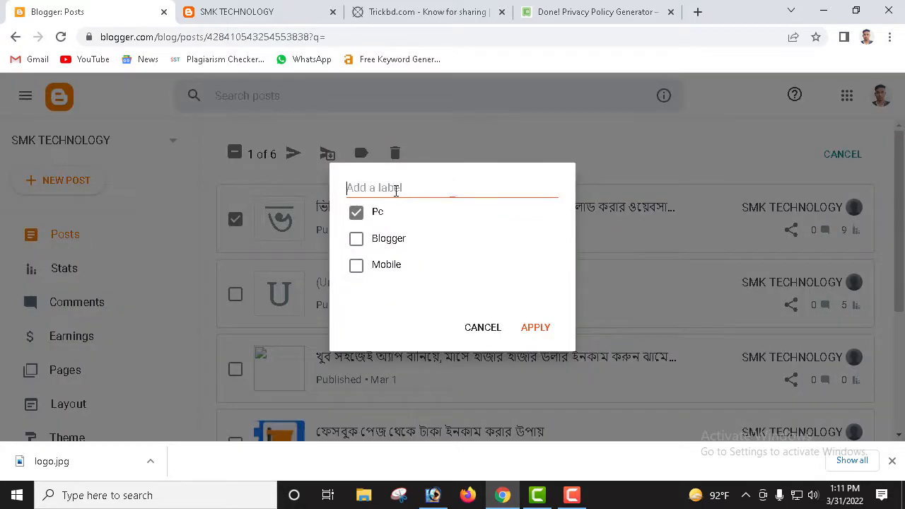
left_click(284, 10)
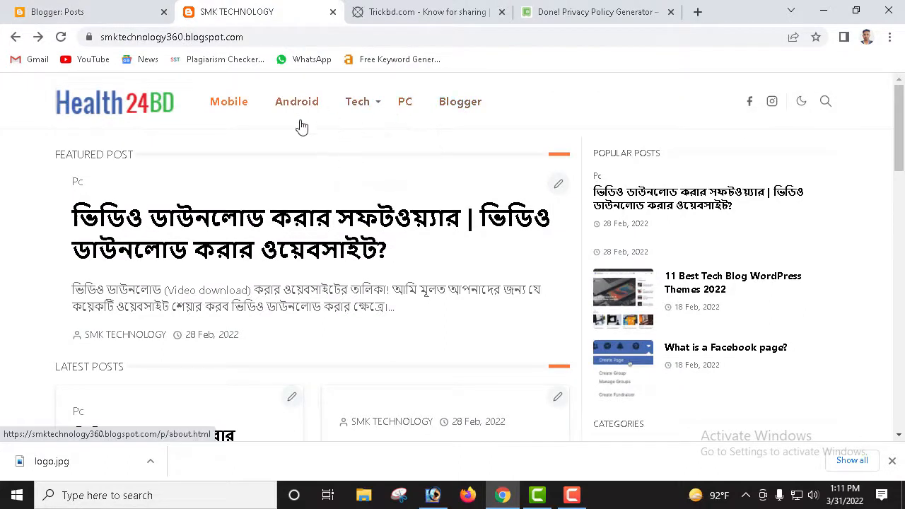
left_click(105, 12)
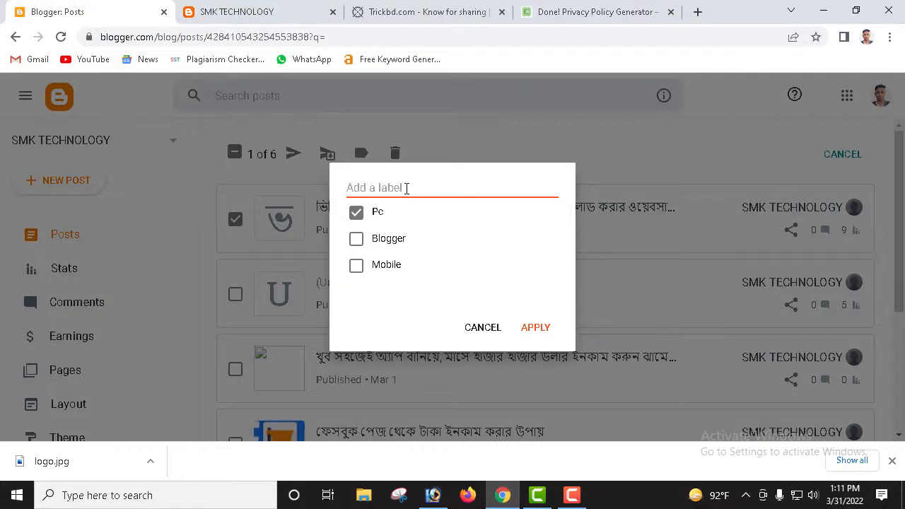
type("A")
type("n")
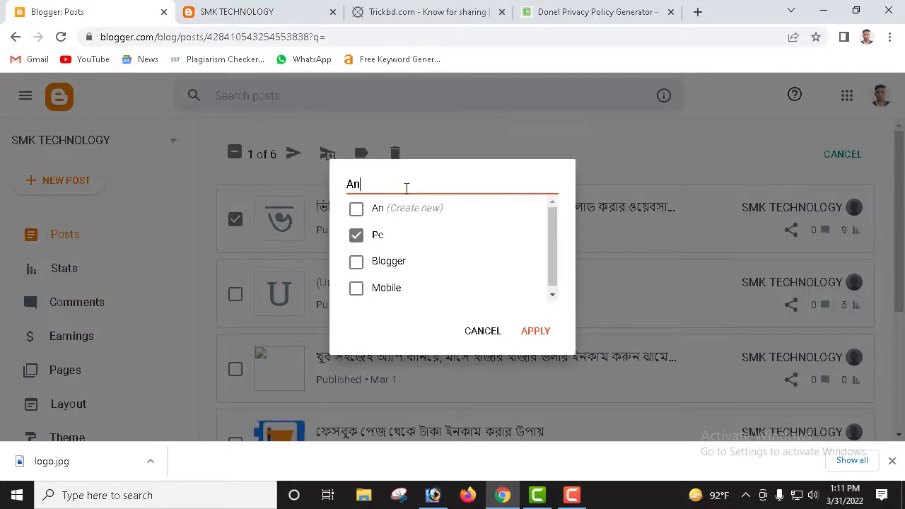
type("droid")
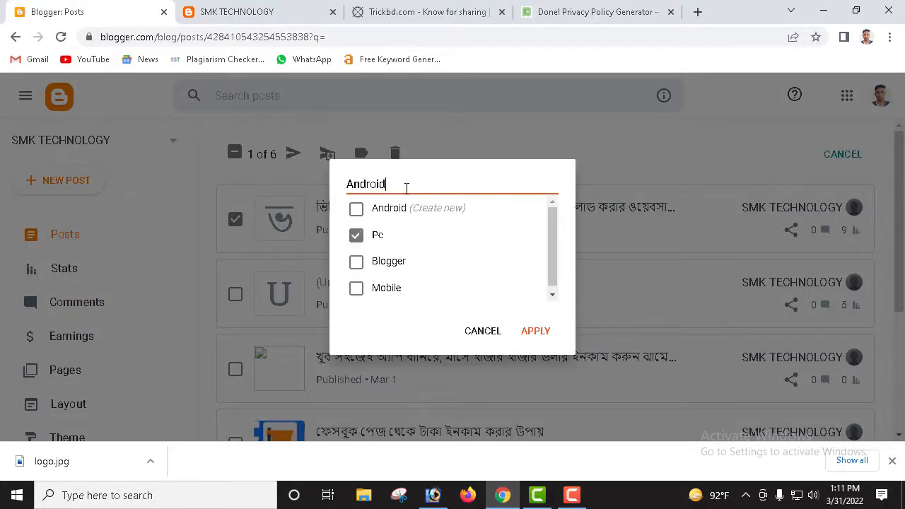
left_click(535, 333)
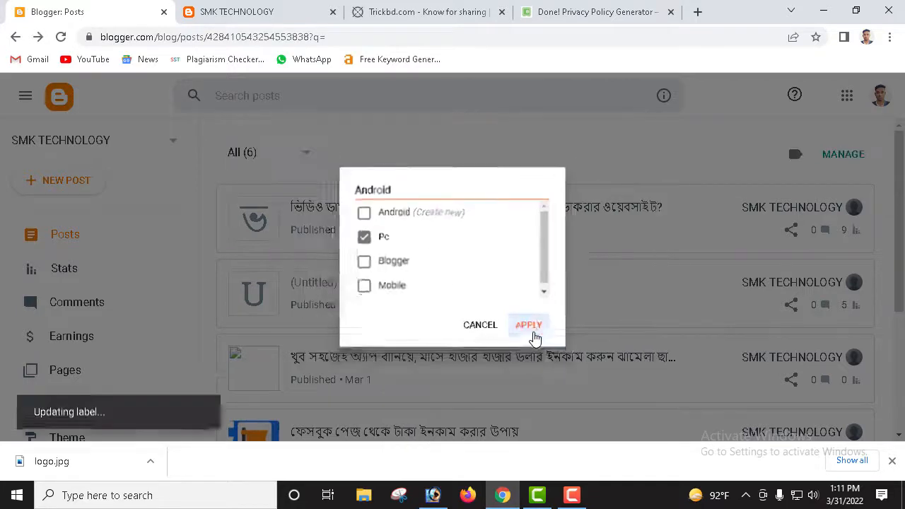
left_click(212, 12)
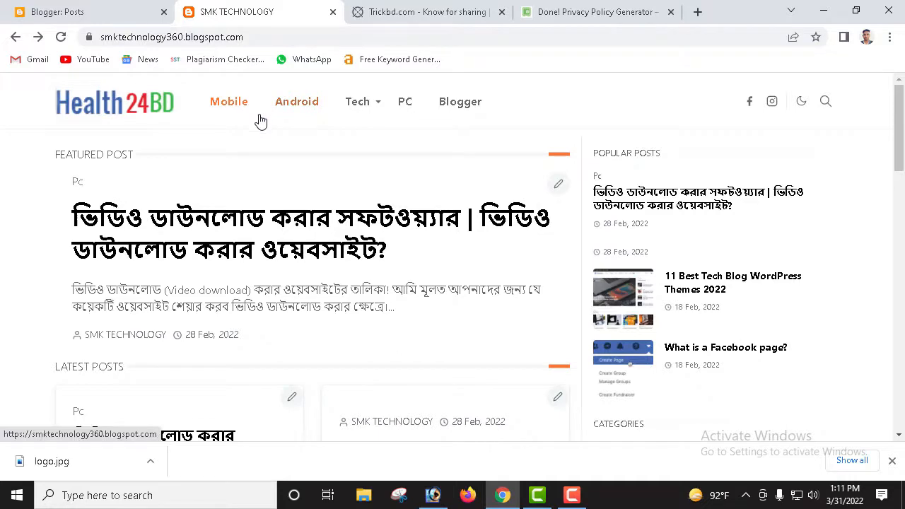
Step: Reload the live blog and confirm Categories lists Android, Blogger, Mobile and Pc
scroll(716, 319, "down", 3)
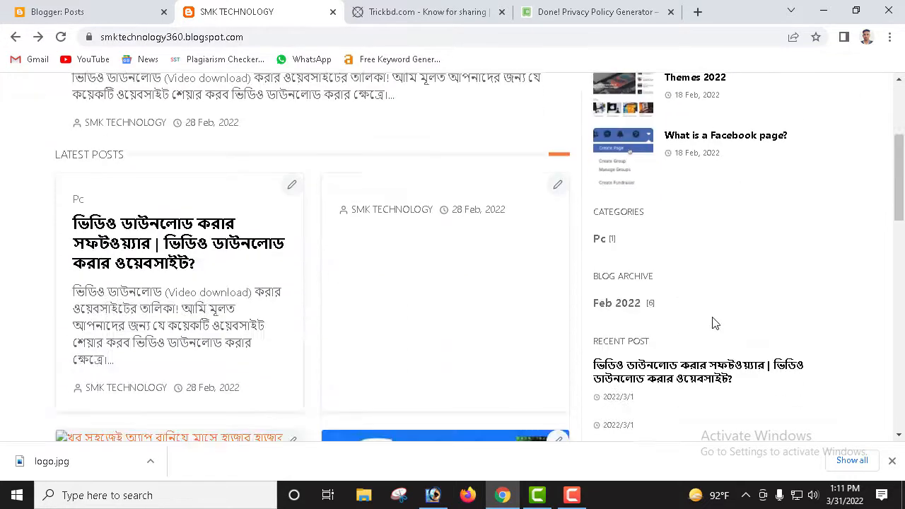
scroll(336, 159, "up", 3)
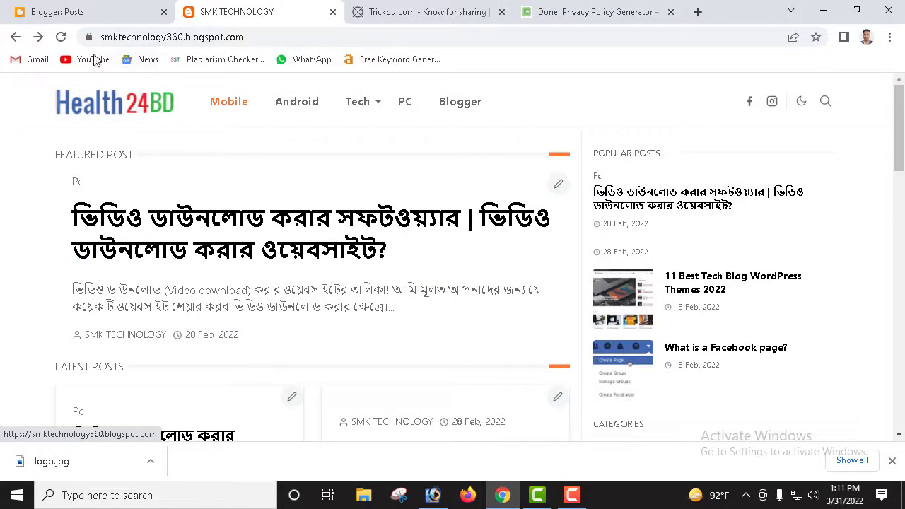
left_click(62, 37)
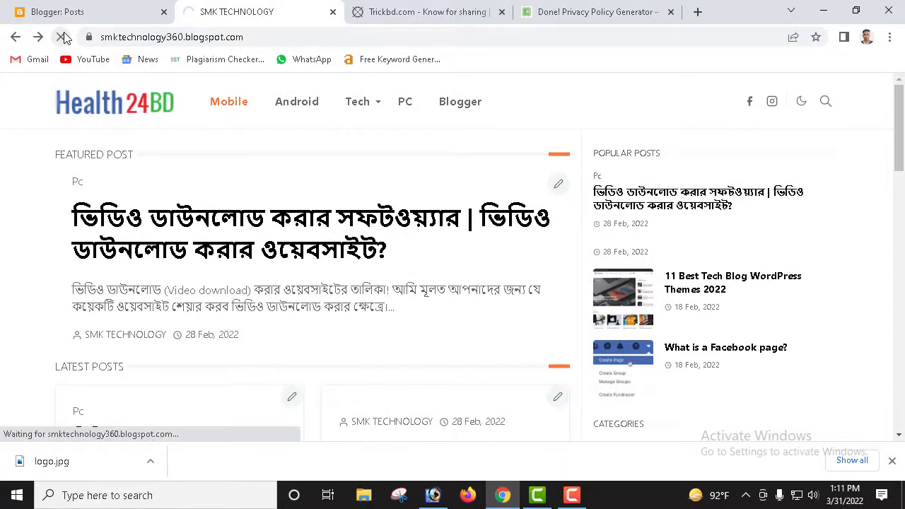
scroll(520, 303, "down", 2)
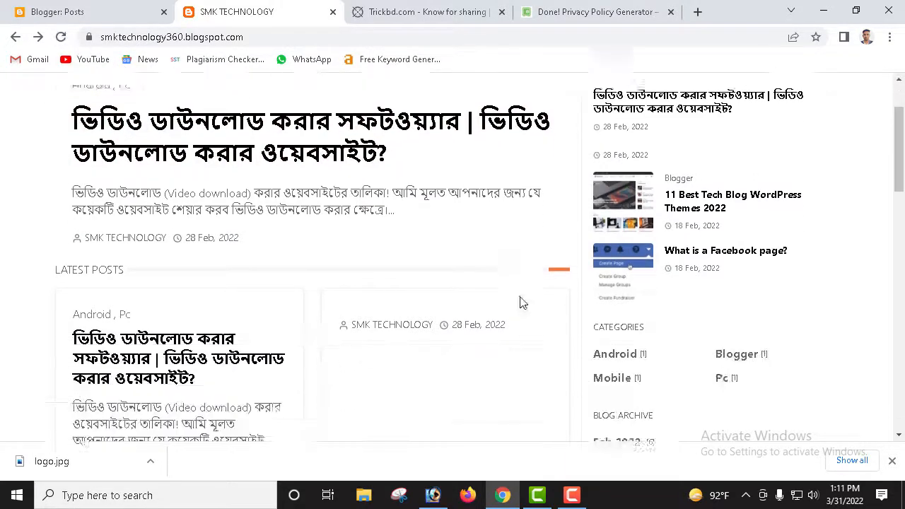
scroll(520, 303, "down", 2)
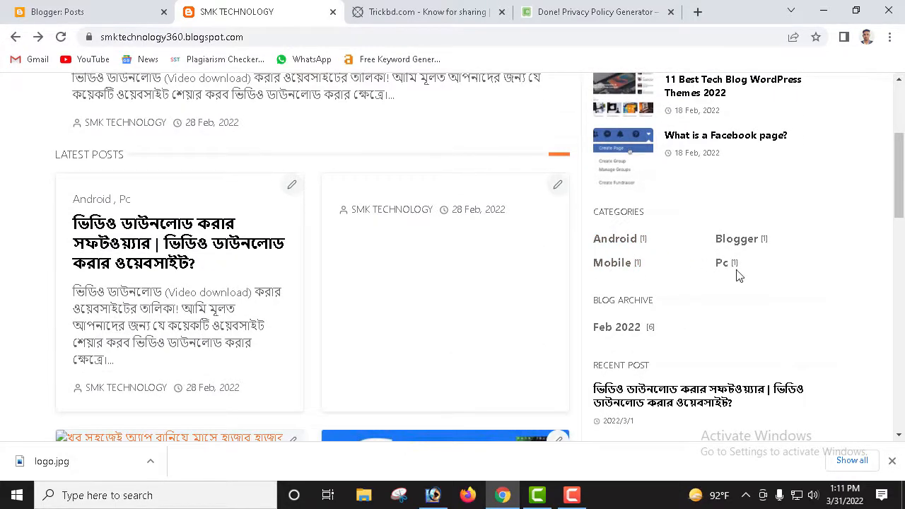
scroll(540, 255, "up", 4)
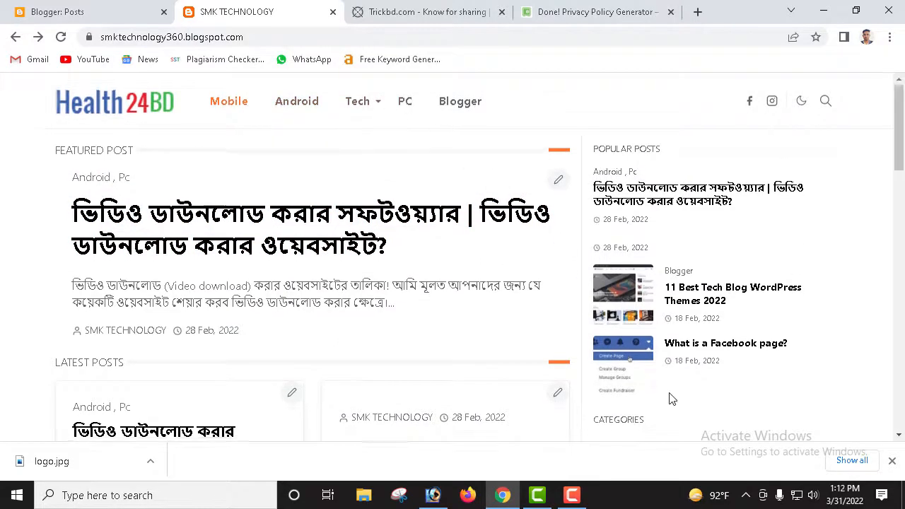
scroll(679, 390, "down", 1)
scroll(708, 387, "down", 1)
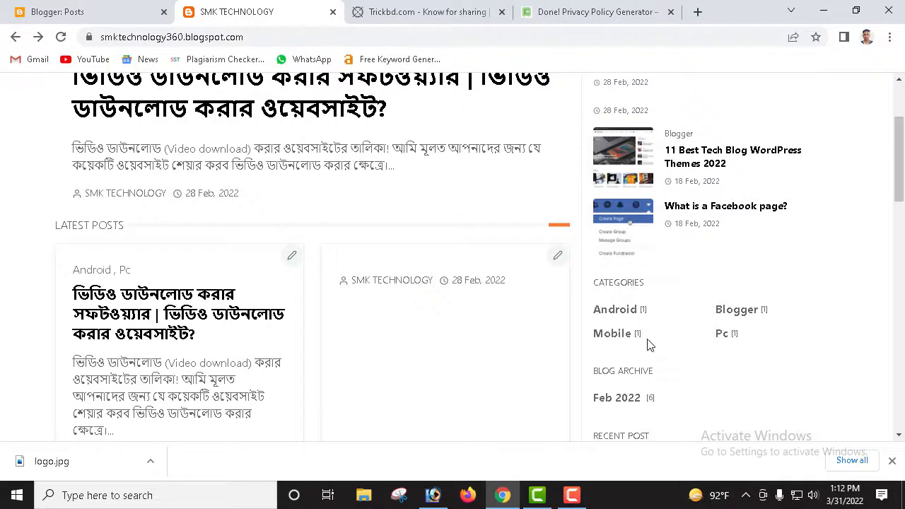
scroll(471, 276, "up", 2)
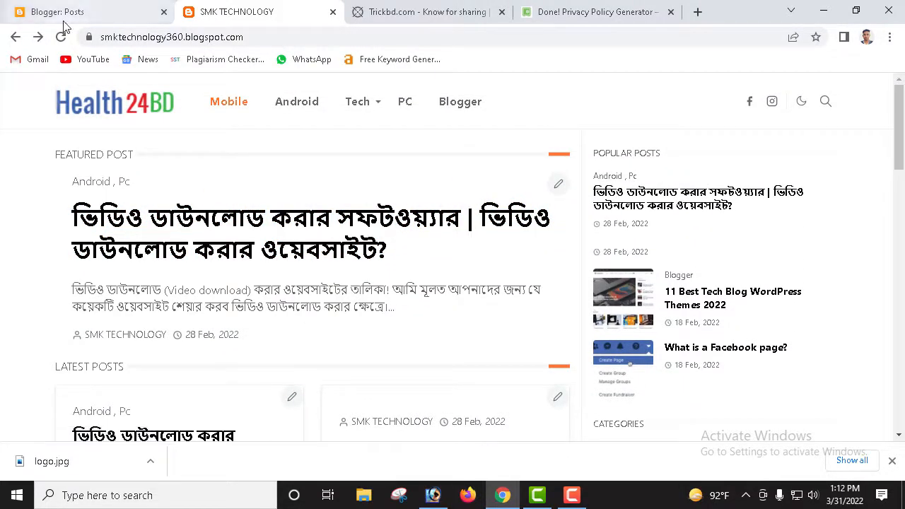
left_click(62, 17)
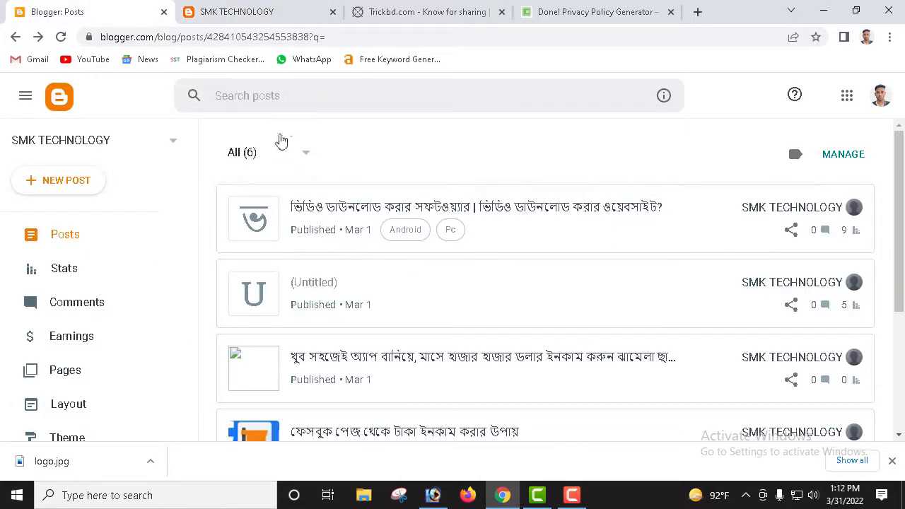
Step: Select the 'What is a Facebook page?' post and open its labels to add one
left_click(256, 14)
left_click(83, 17)
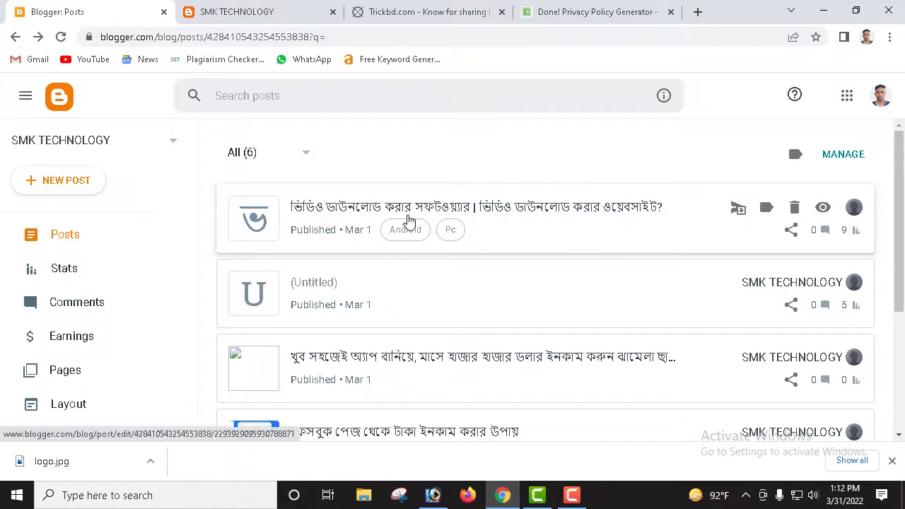
left_click(843, 156)
scroll(424, 311, "down", 2)
scroll(391, 319, "down", 1)
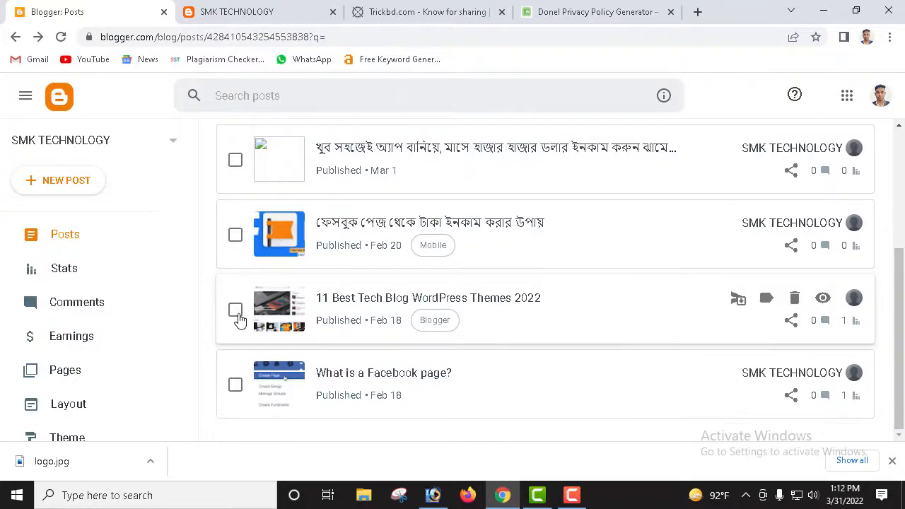
left_click(236, 387)
scroll(335, 303, "up", 3)
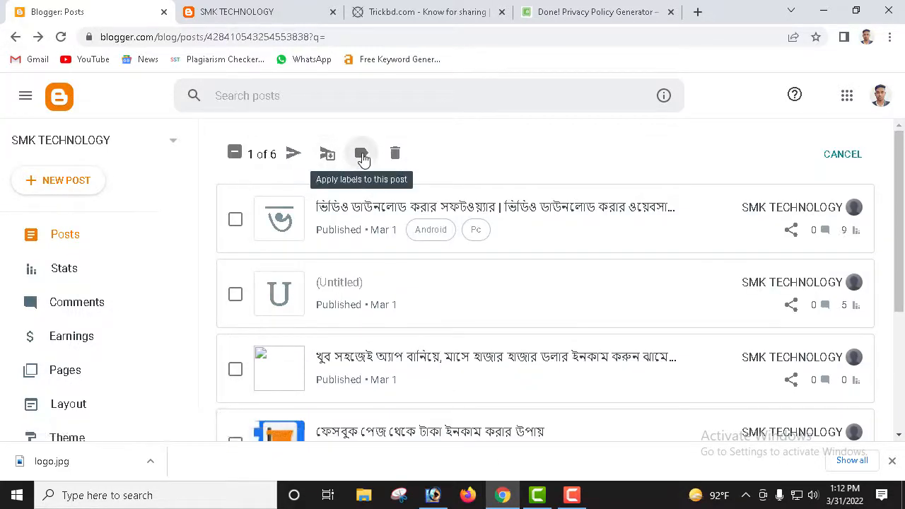
left_click(361, 154)
left_click(385, 185)
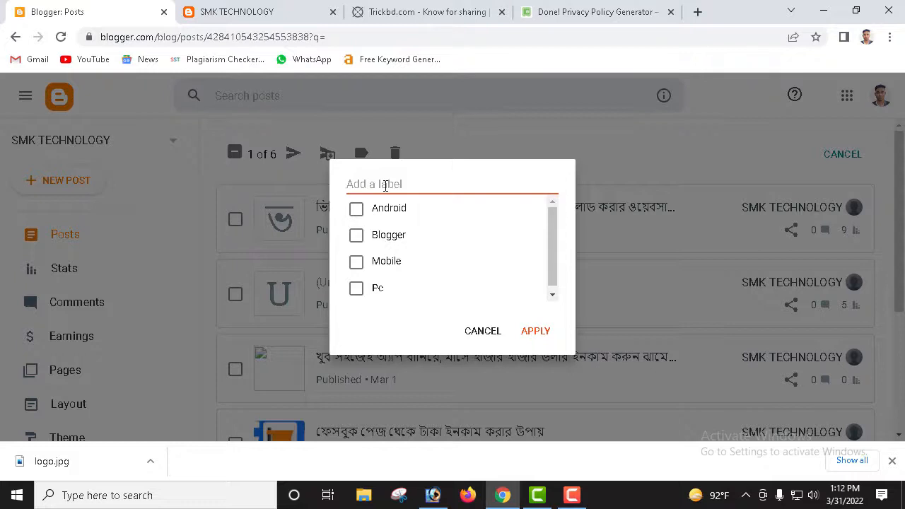
Step: Create a new 'tech' label and apply it to the 'What is a Facebook page?' post
type("E")
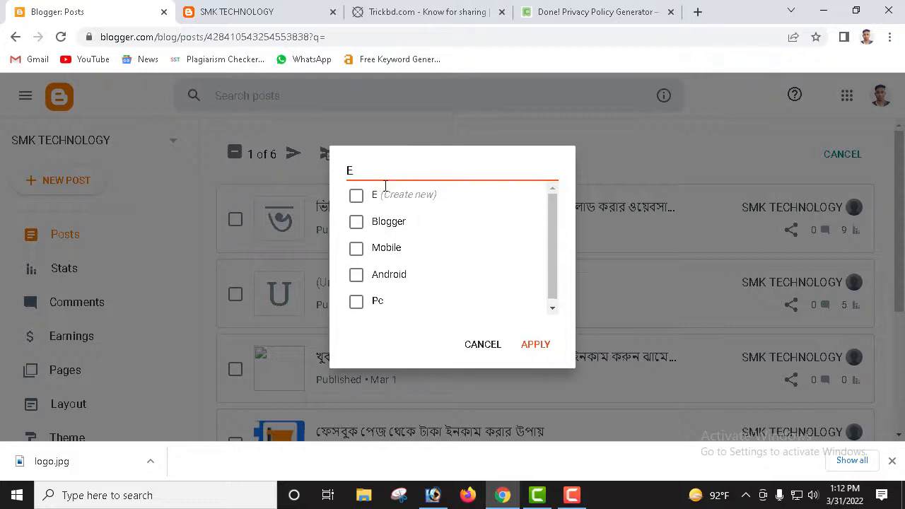
type("c")
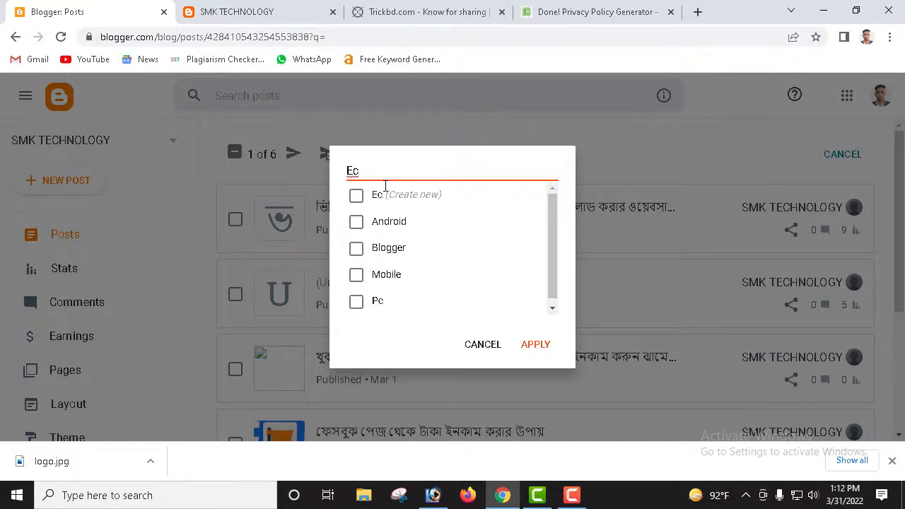
key("BackSpace")
key("BackSpace")
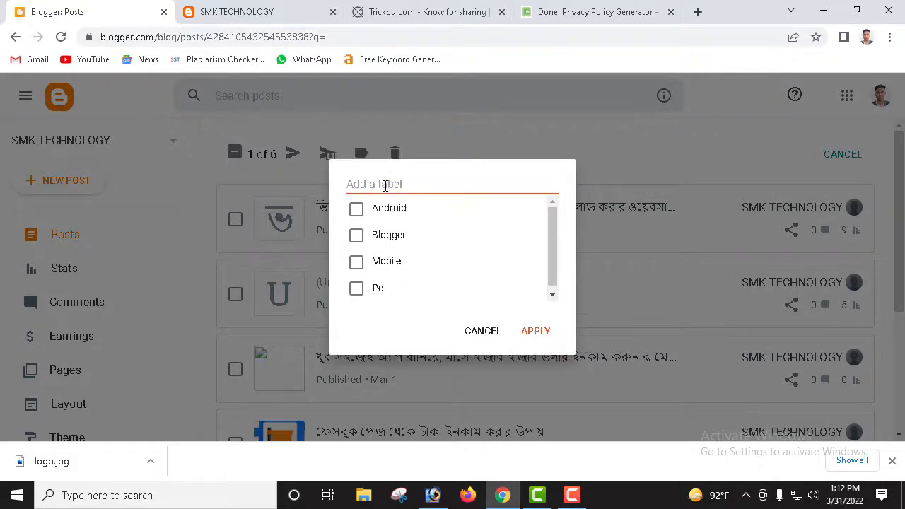
type("tech")
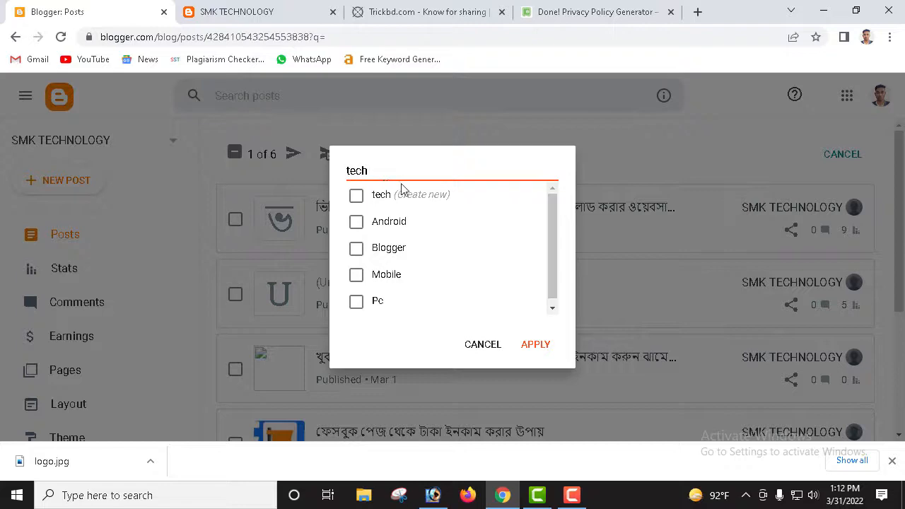
left_click(537, 347)
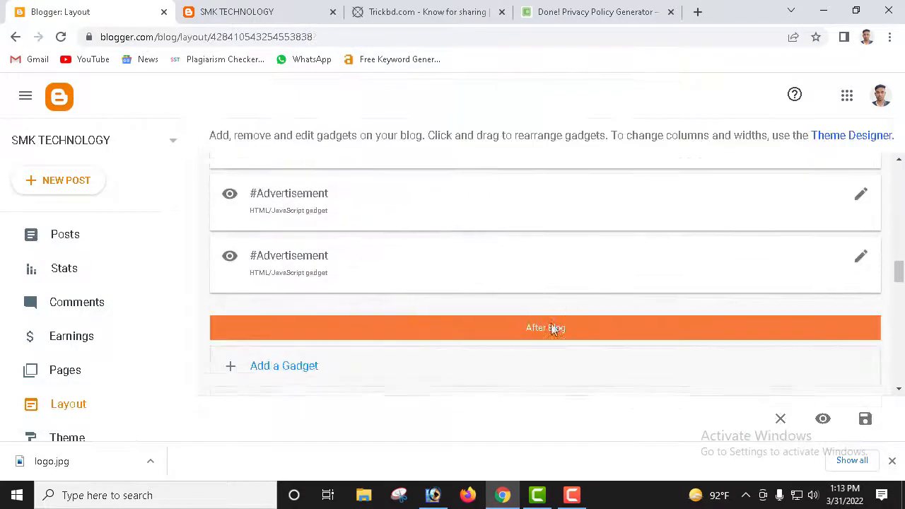
Step: Set the Categories gadget to Selected Labels with Pc, Mobile, Blogger, Android and tech checked
scroll(358, 265, "down", 4)
scroll(428, 311, "down", 2)
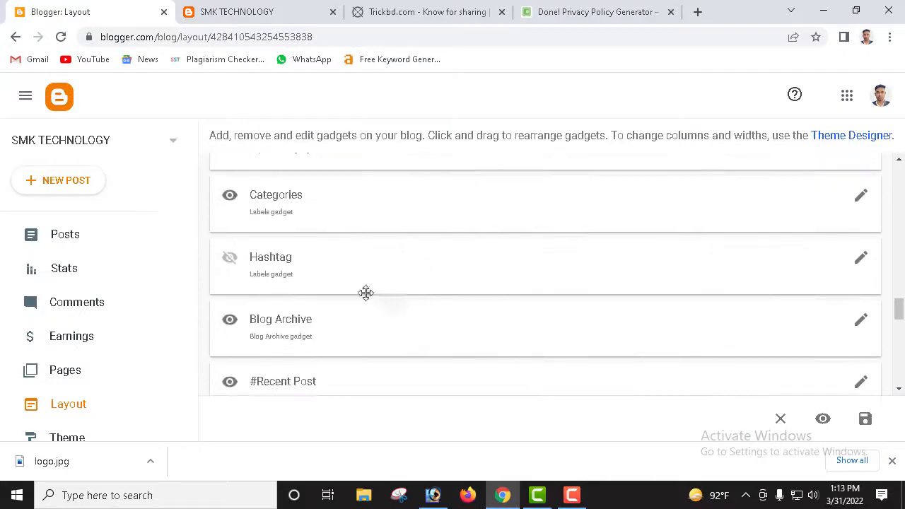
left_click(863, 197)
scroll(458, 300, "down", 1)
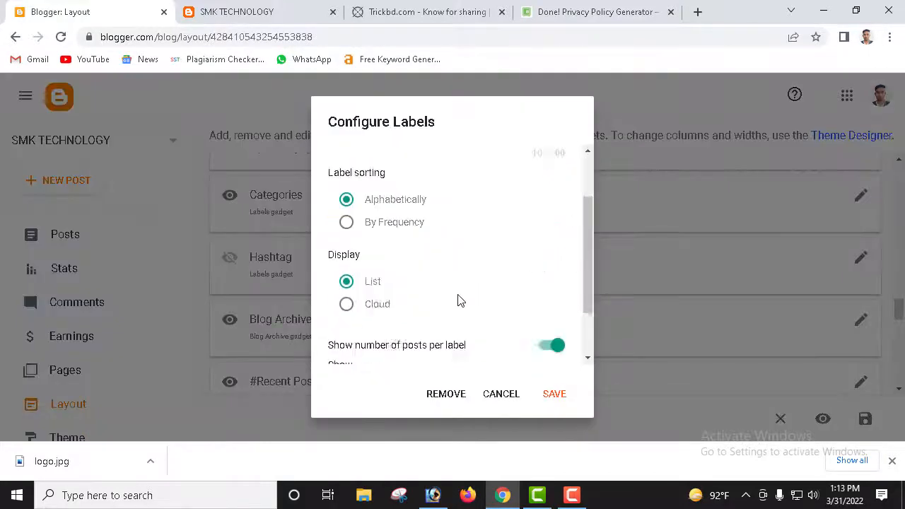
scroll(458, 301, "down", 1)
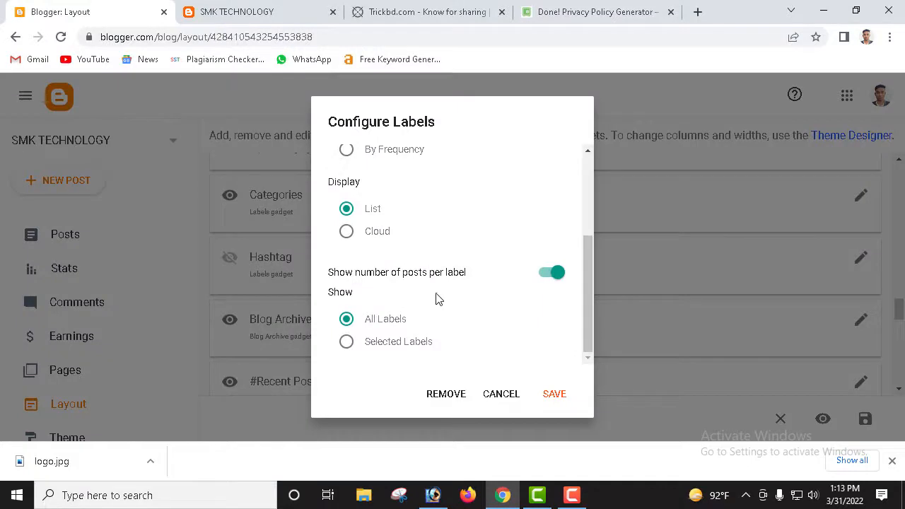
left_click(369, 344)
scroll(418, 332, "down", 3)
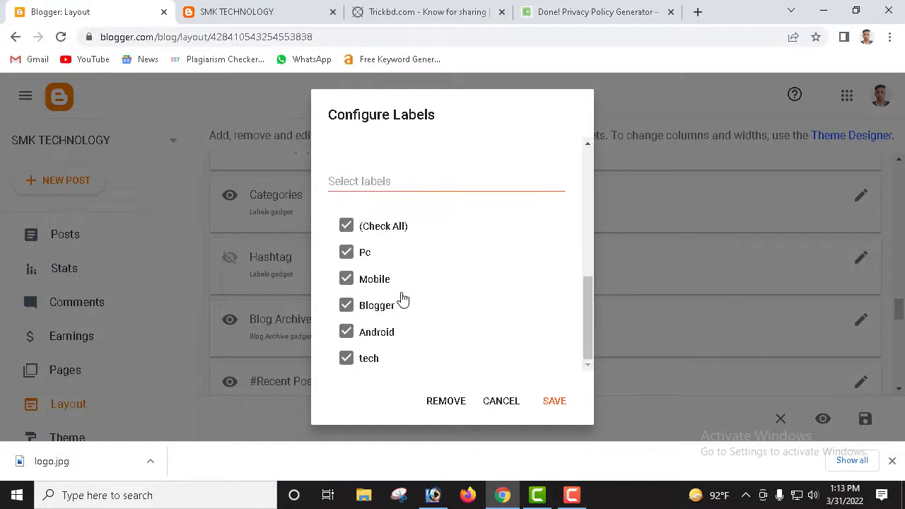
scroll(401, 309, "up", 3)
scroll(392, 288, "down", 3)
left_click(554, 402)
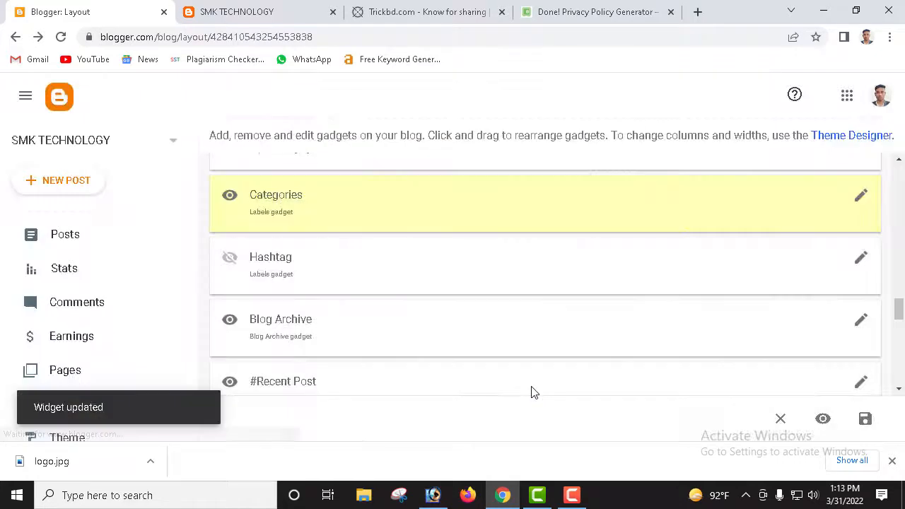
Step: Open the header Menu link list and start editing its Mobile item
scroll(389, 303, "down", 3)
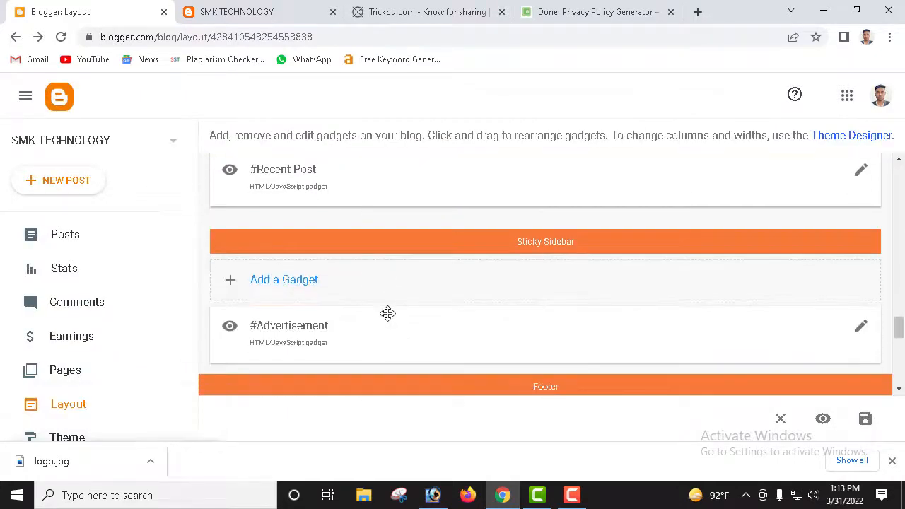
scroll(373, 306, "up", 2)
scroll(293, 263, "up", 10)
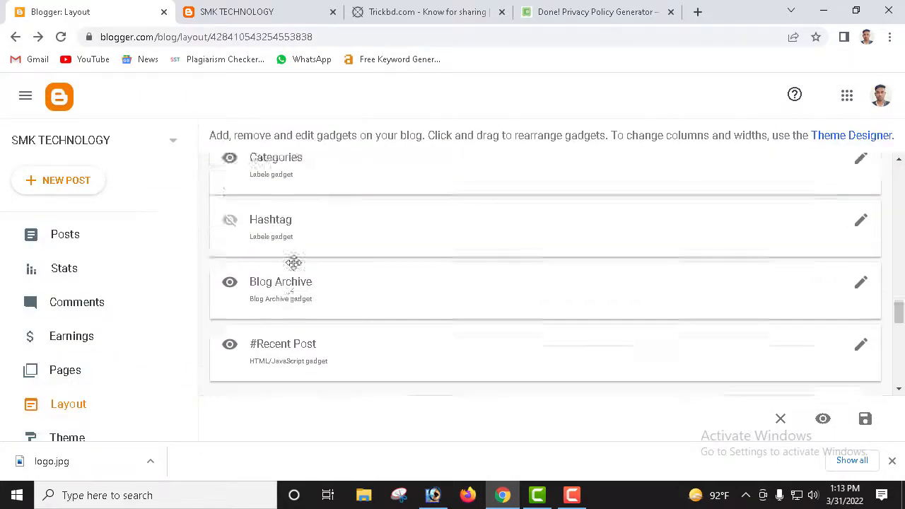
scroll(350, 283, "up", 10)
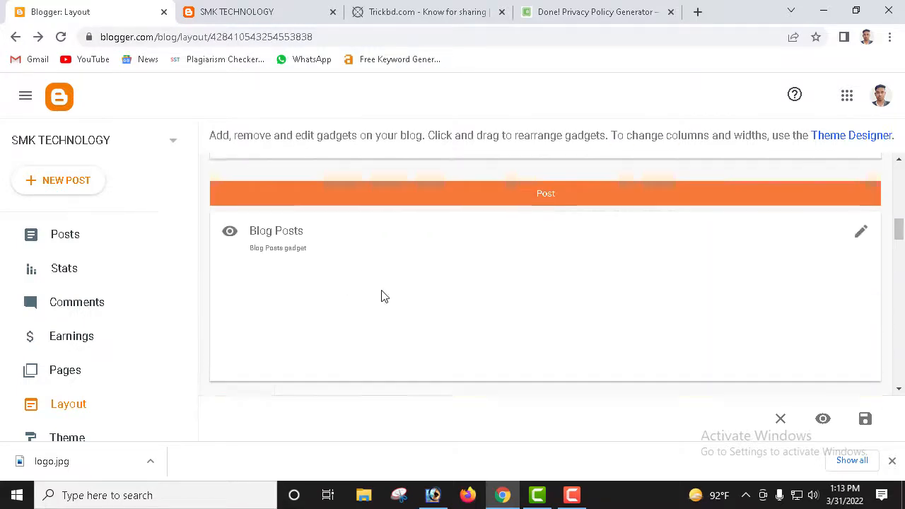
scroll(482, 272, "up", 1)
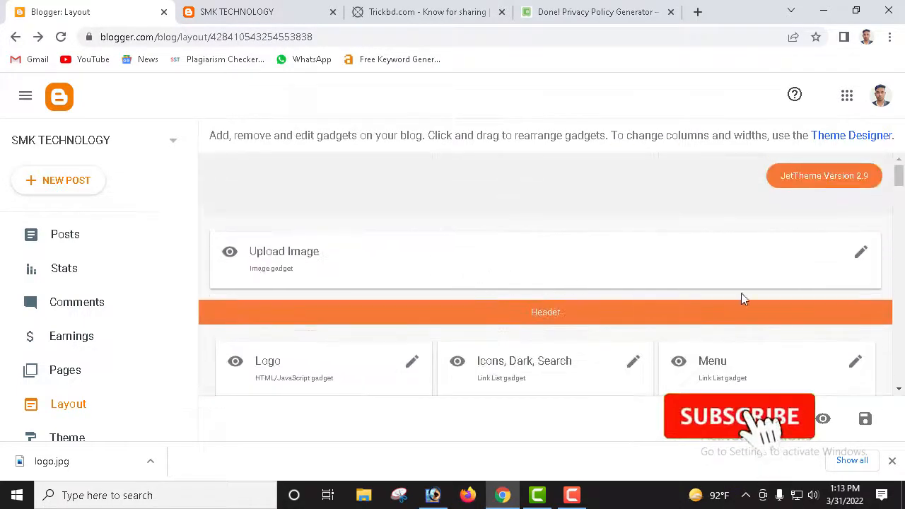
left_click(859, 364)
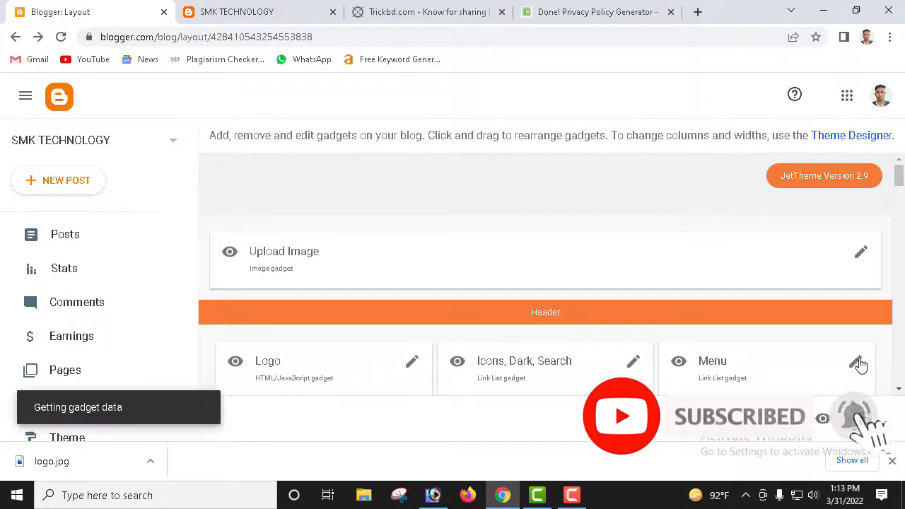
scroll(435, 285, "down", 1)
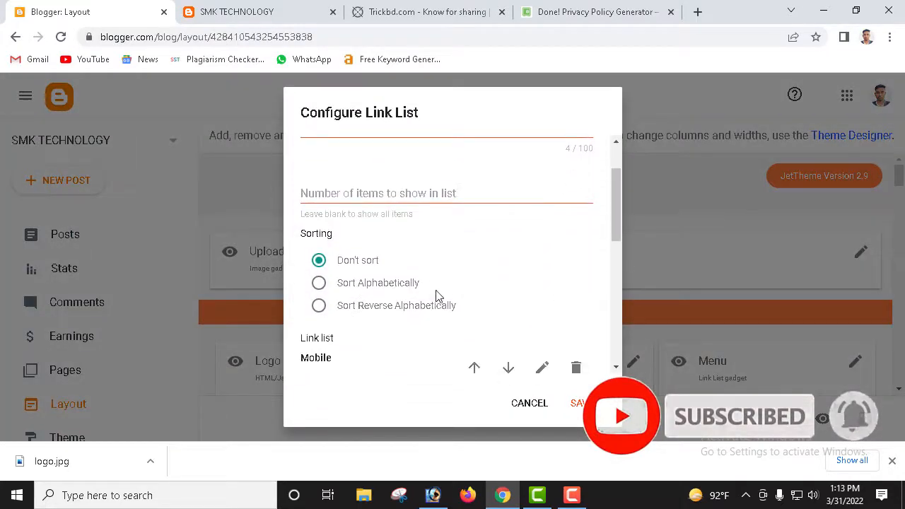
scroll(430, 287, "up", 1)
scroll(396, 292, "down", 3)
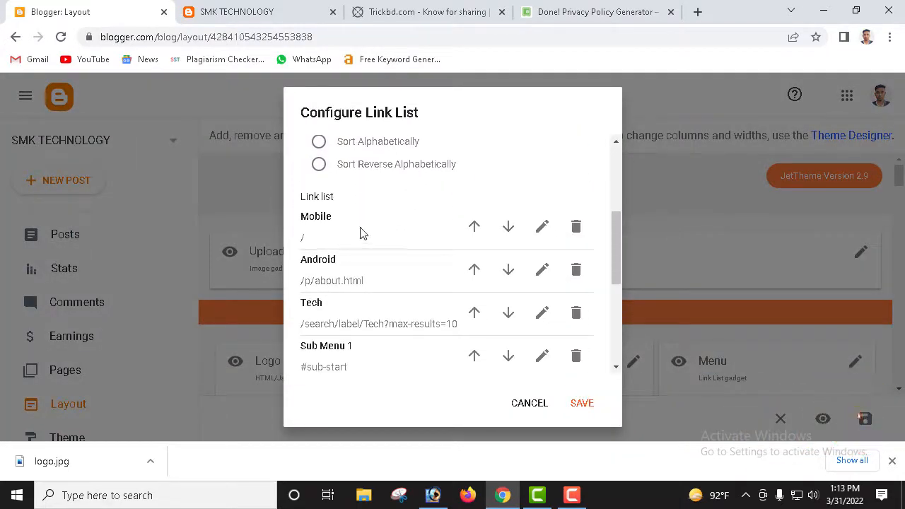
left_click(542, 228)
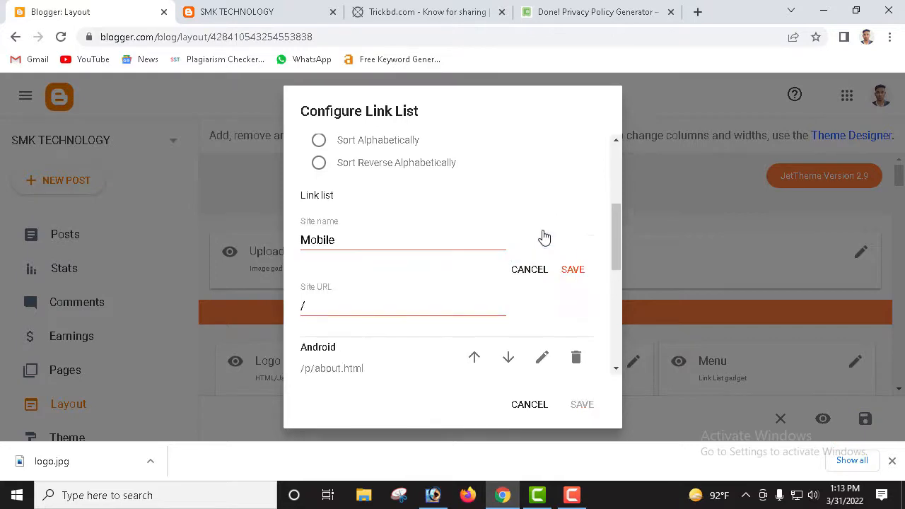
Step: Copy the live blog's Mobile label link and paste it as the Mobile item's Site URL
left_click(300, 11)
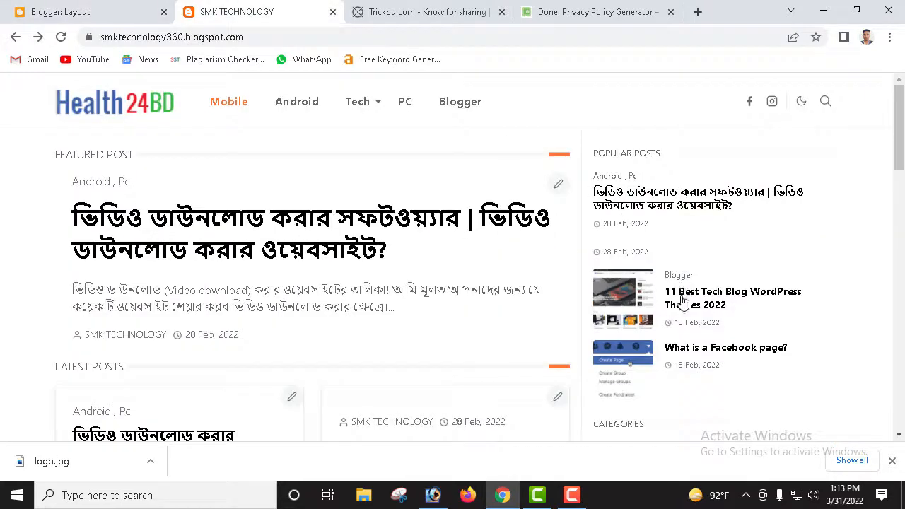
scroll(675, 304, "down", 3)
scroll(630, 287, "up", 3)
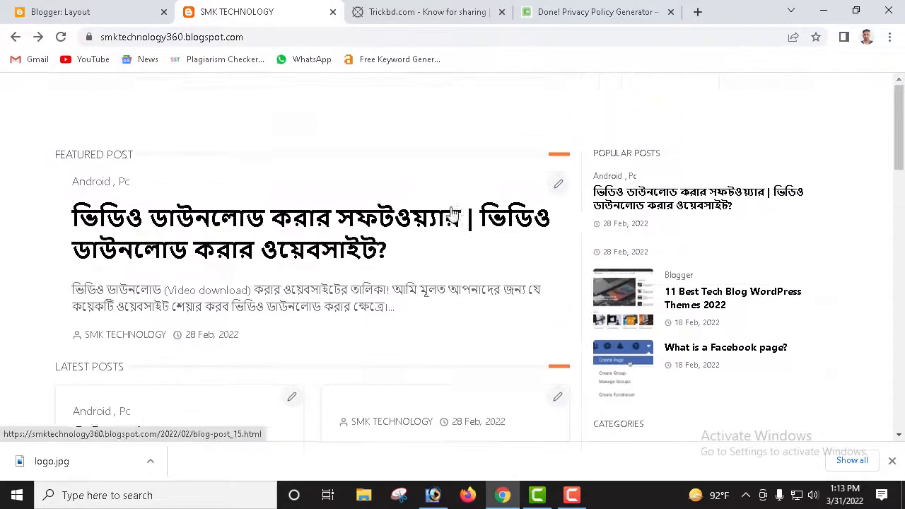
scroll(495, 259, "down", 2)
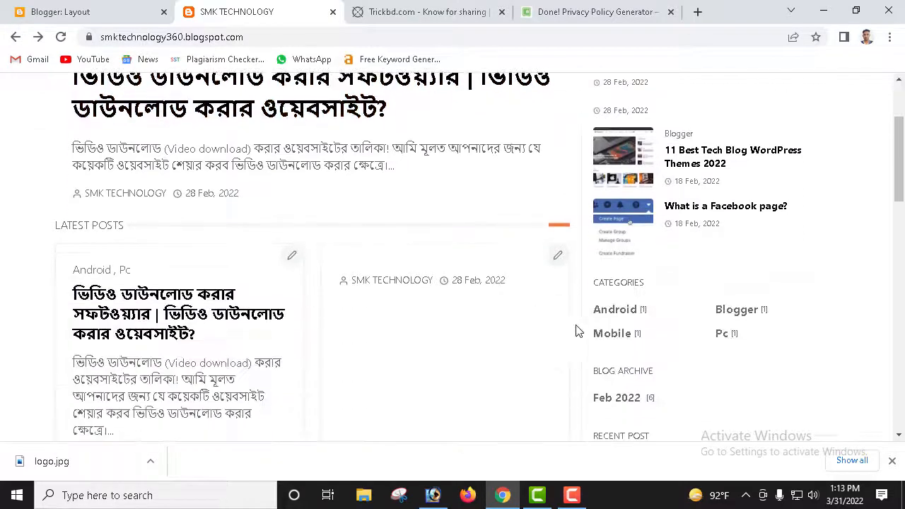
right_click(627, 341)
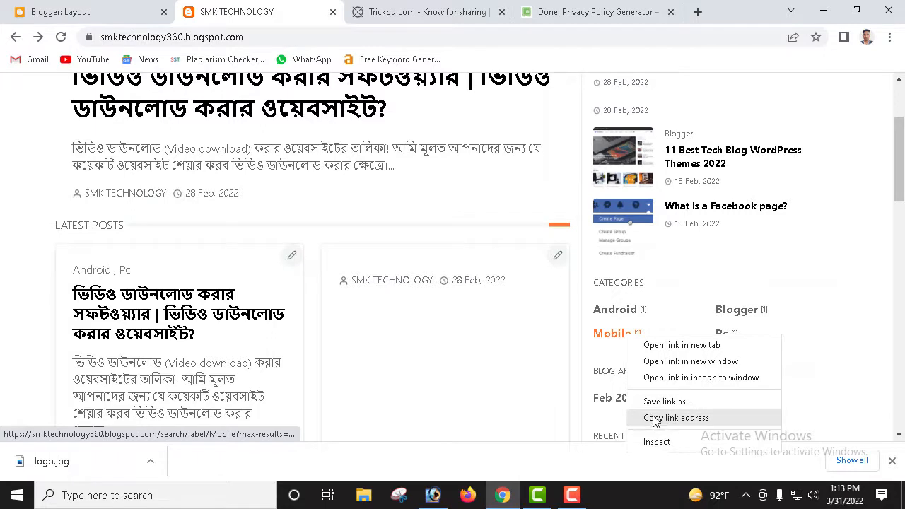
left_click(678, 419)
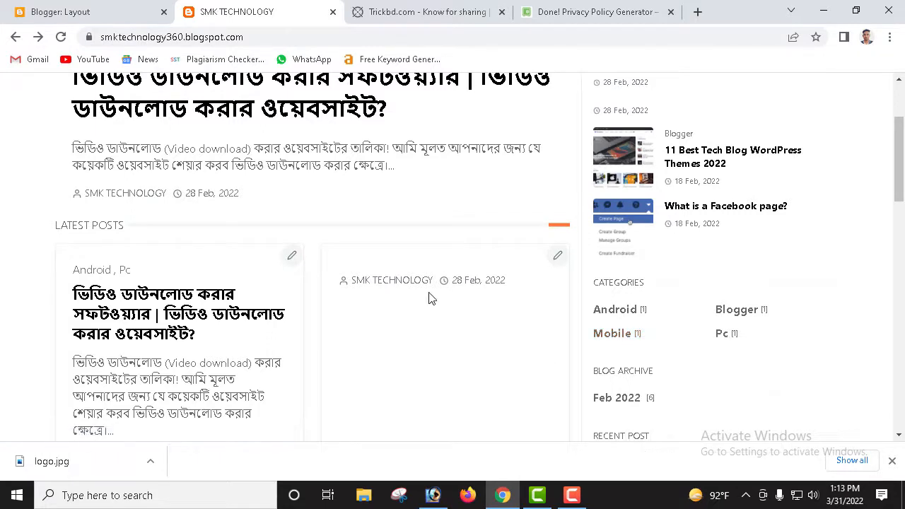
left_click(110, 10)
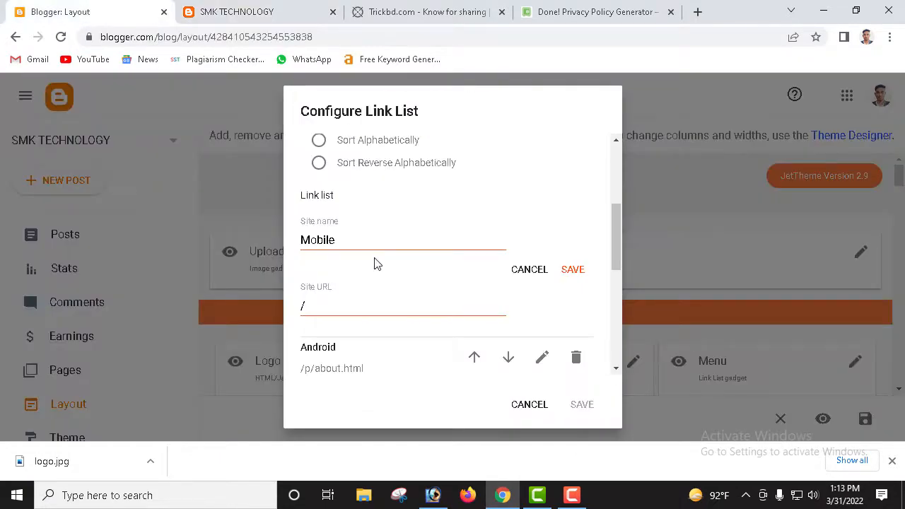
left_click_drag(346, 307, 286, 316)
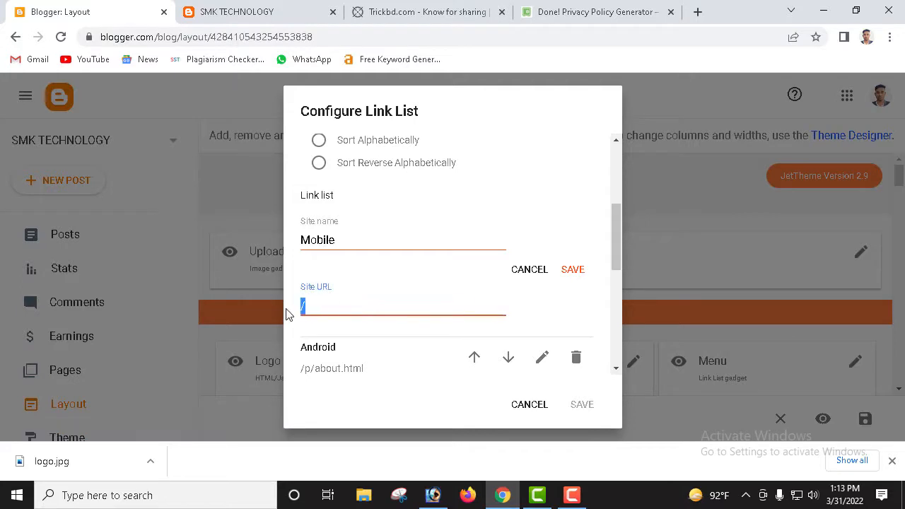
key("ctrl+v")
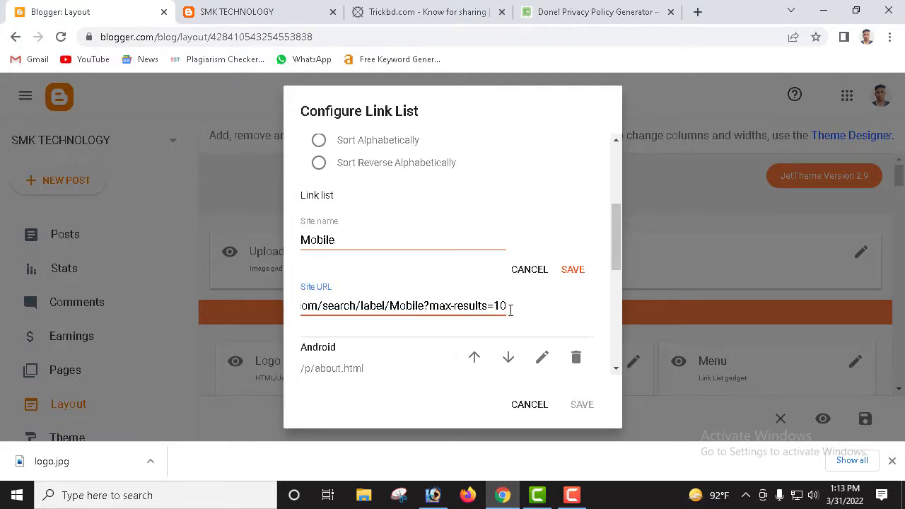
left_click(574, 270)
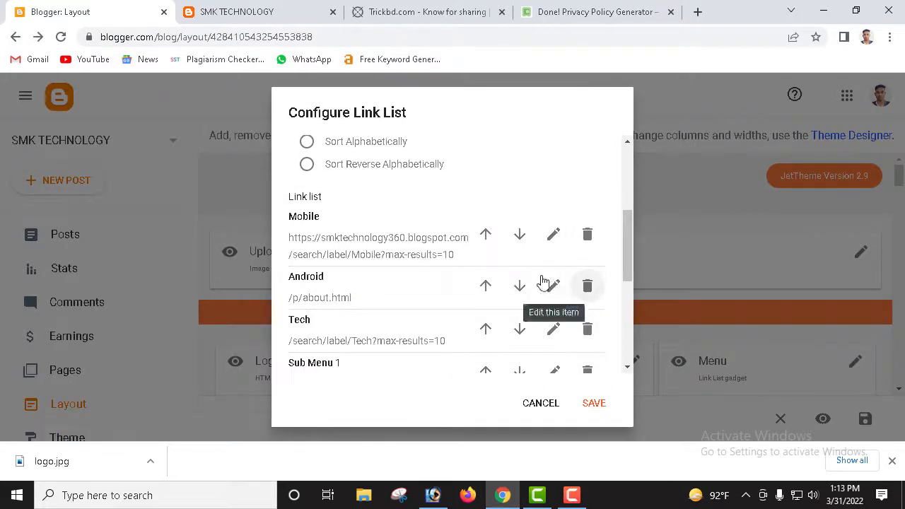
Step: Open the Tech menu item, then reload the live blog and copy the tech category's link
scroll(373, 299, "down", 1)
left_click(551, 259)
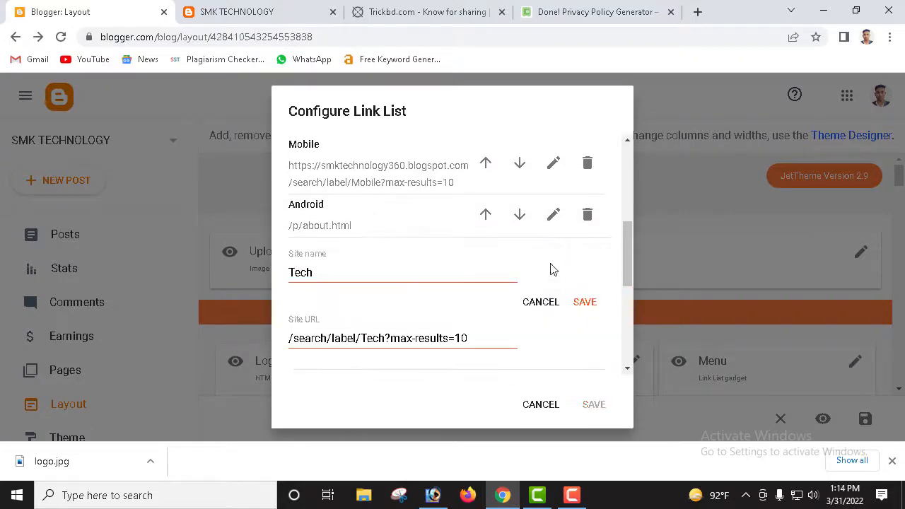
scroll(415, 319, "down", 2)
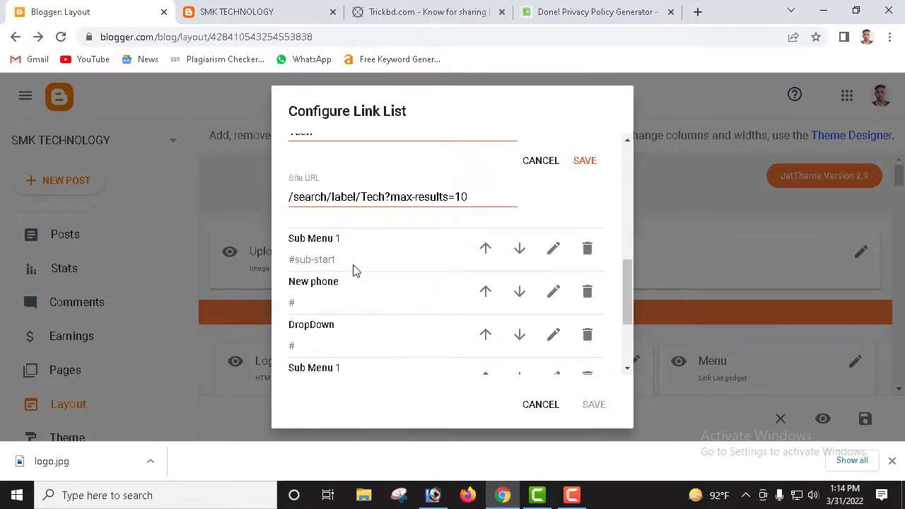
left_click(241, 12)
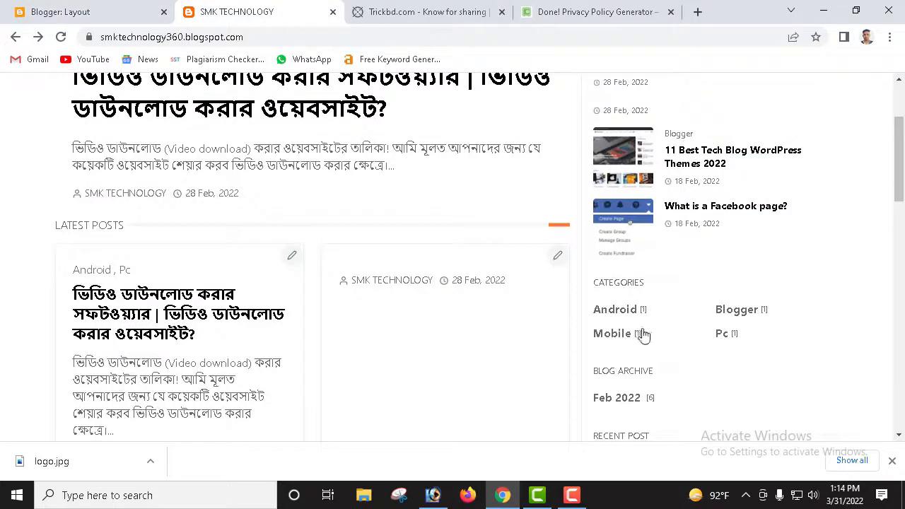
scroll(717, 308, "down", 1)
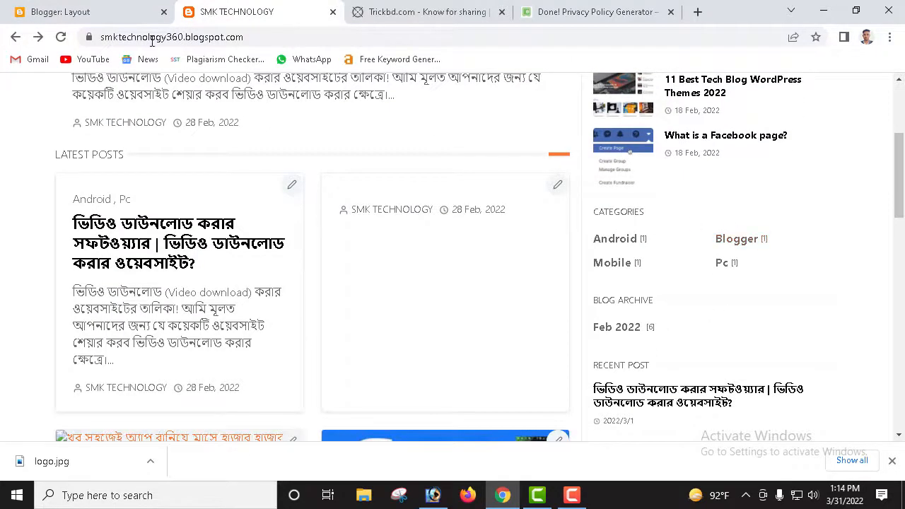
left_click(60, 37)
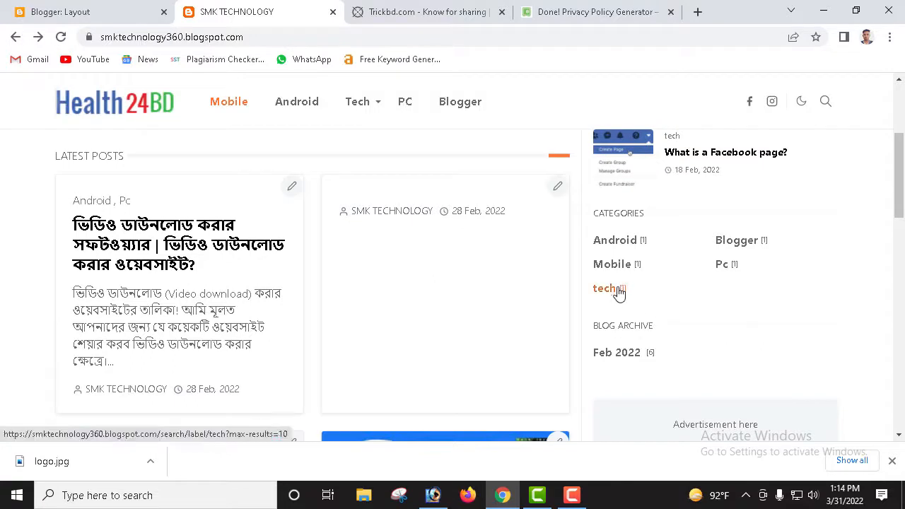
right_click(615, 290)
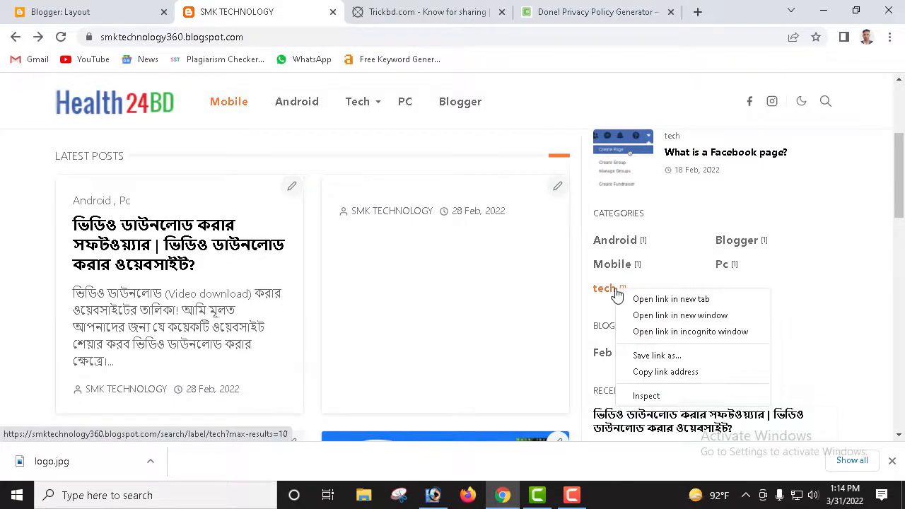
left_click(672, 373)
Step: Replace the Tech item's Site URL with the copied tech label link and save it
left_click(105, 10)
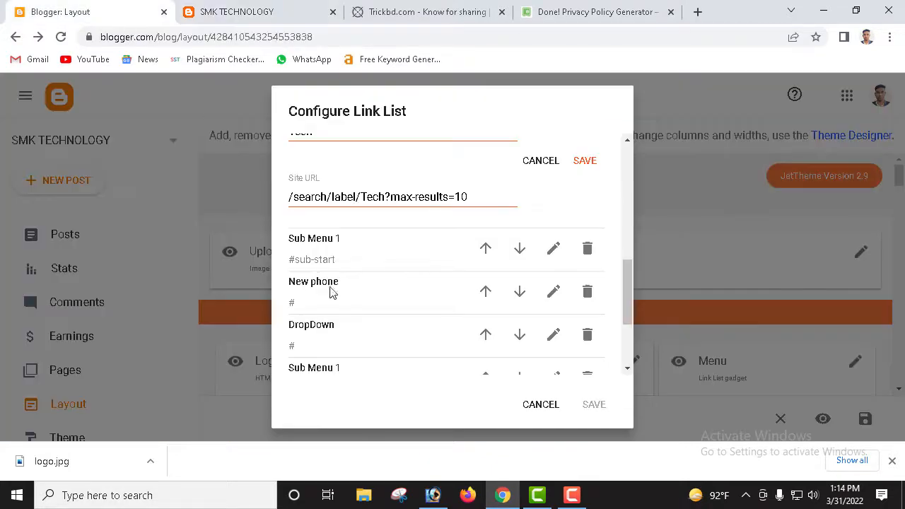
scroll(517, 283, "up", 1)
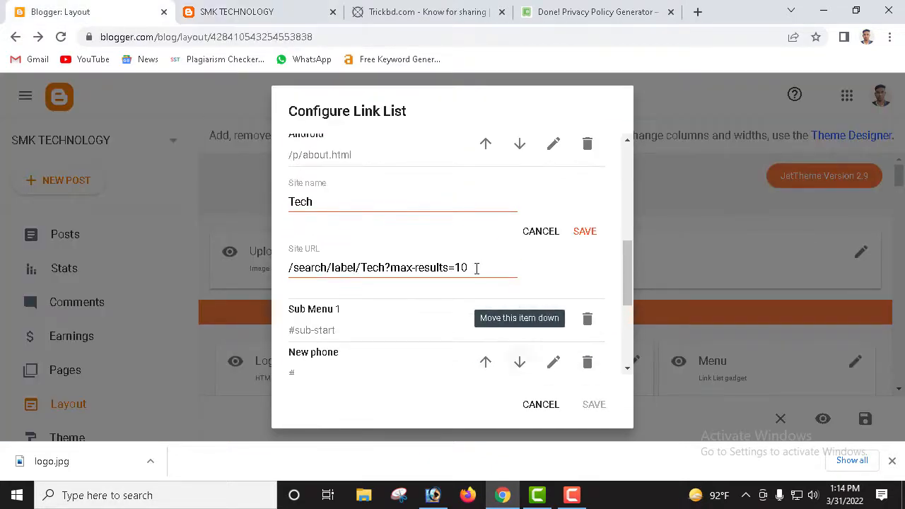
left_click_drag(487, 268, 244, 261)
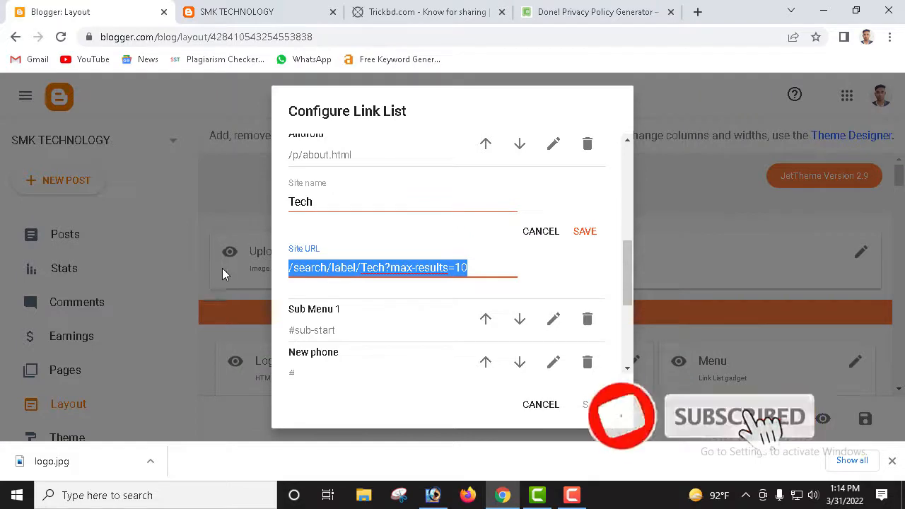
key("ctrl+v")
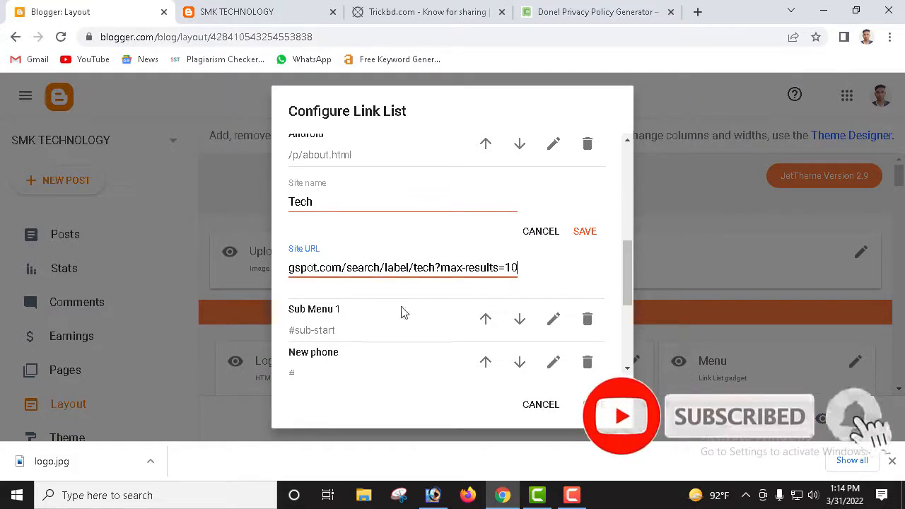
left_click(594, 233)
Step: Open the PC menu item's name and link for editing
scroll(444, 296, "down", 2)
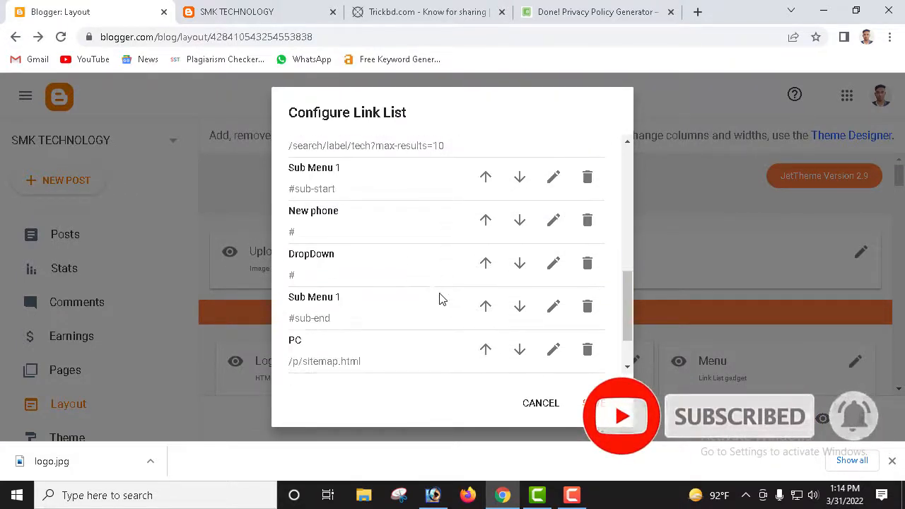
left_click(553, 283)
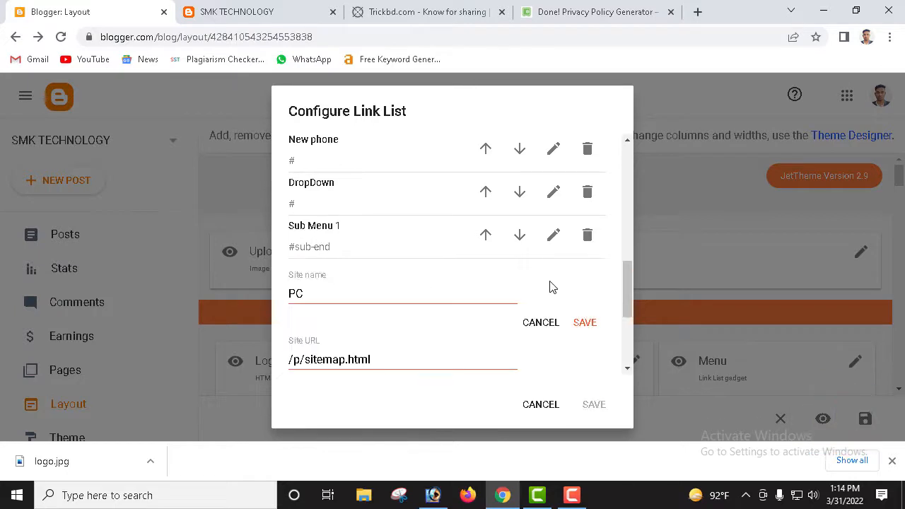
scroll(327, 197, "down", 2)
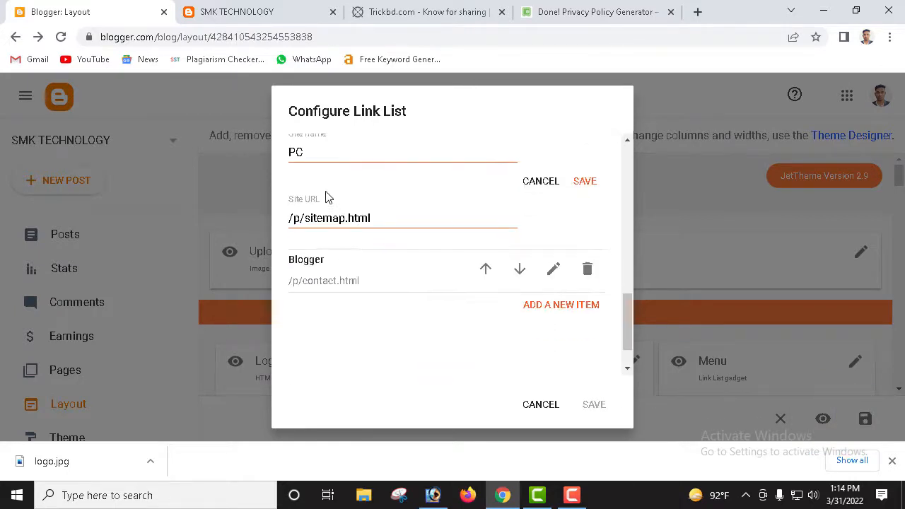
Step: Copy the live blog's Pc category link and save it as the PC item's Site URL
left_click(249, 11)
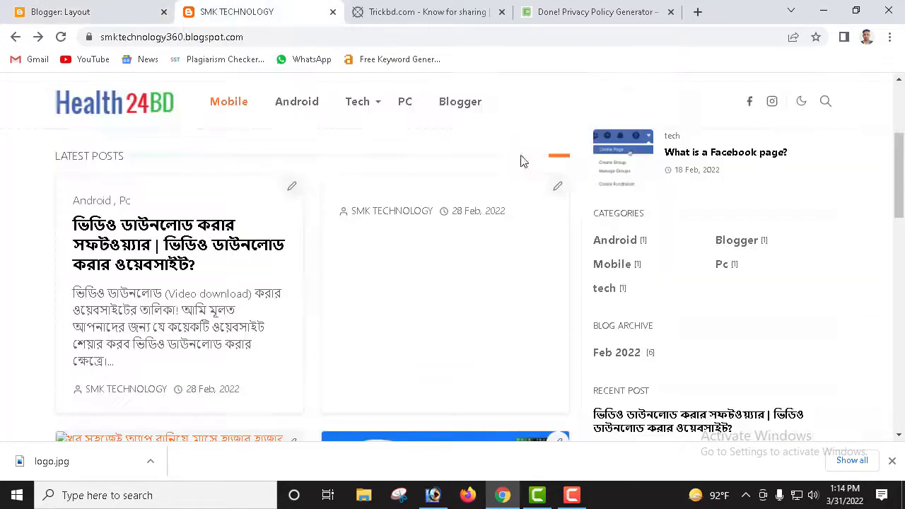
right_click(723, 265)
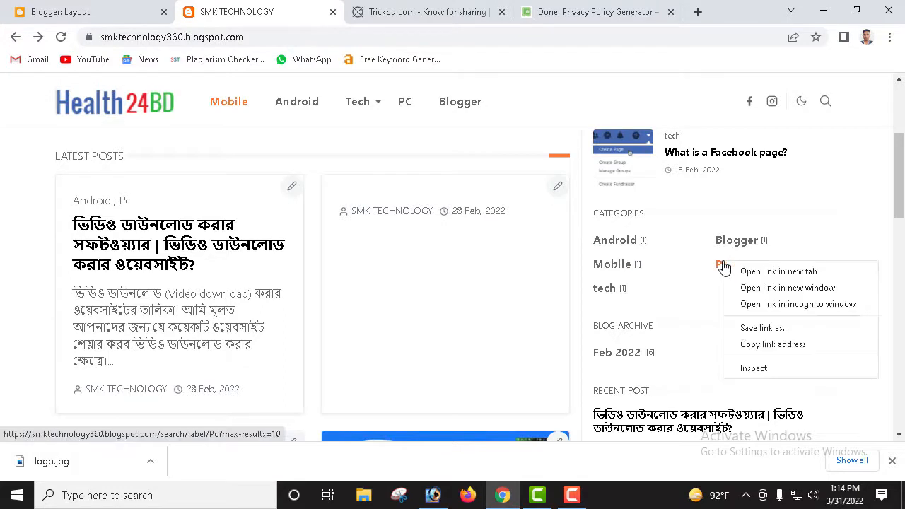
left_click(767, 345)
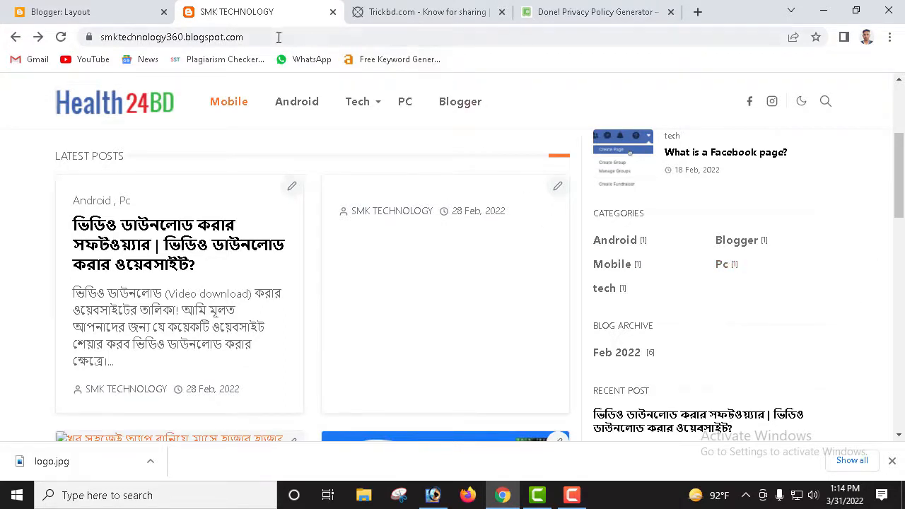
left_click(131, 8)
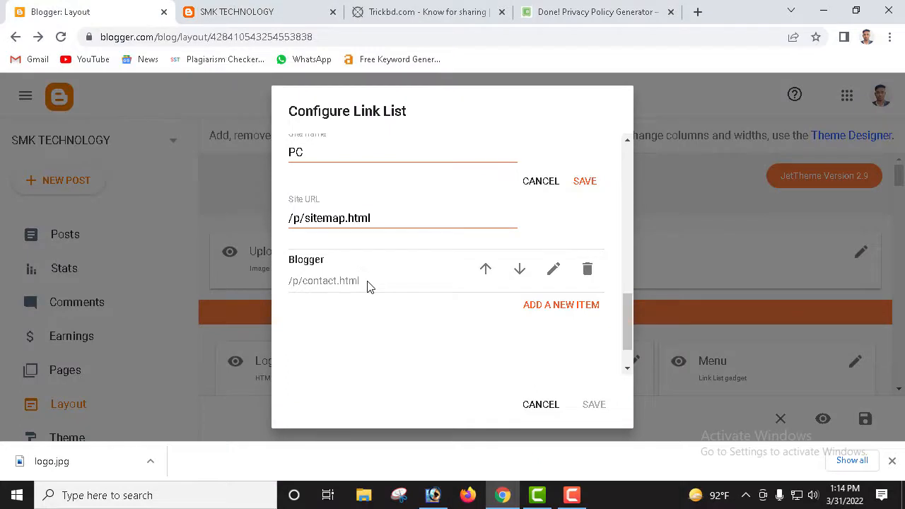
scroll(357, 276, "down", 1)
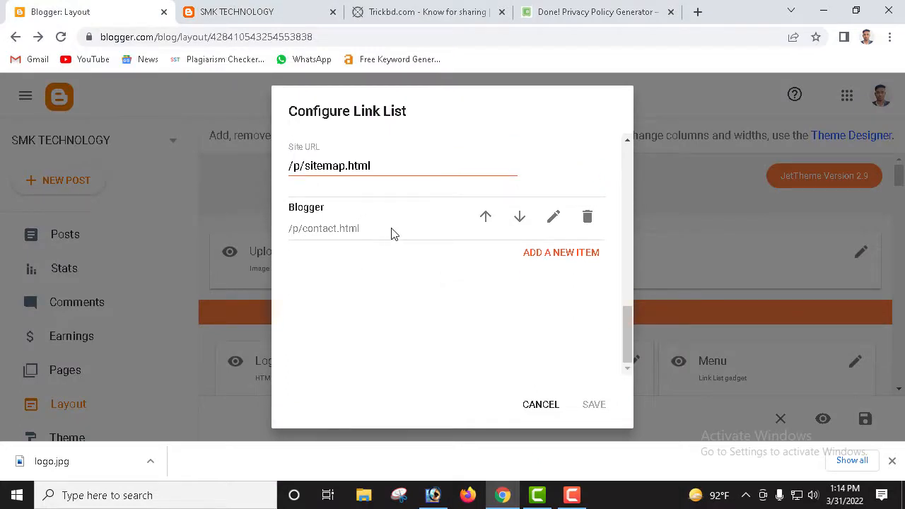
scroll(448, 226, "up", 3)
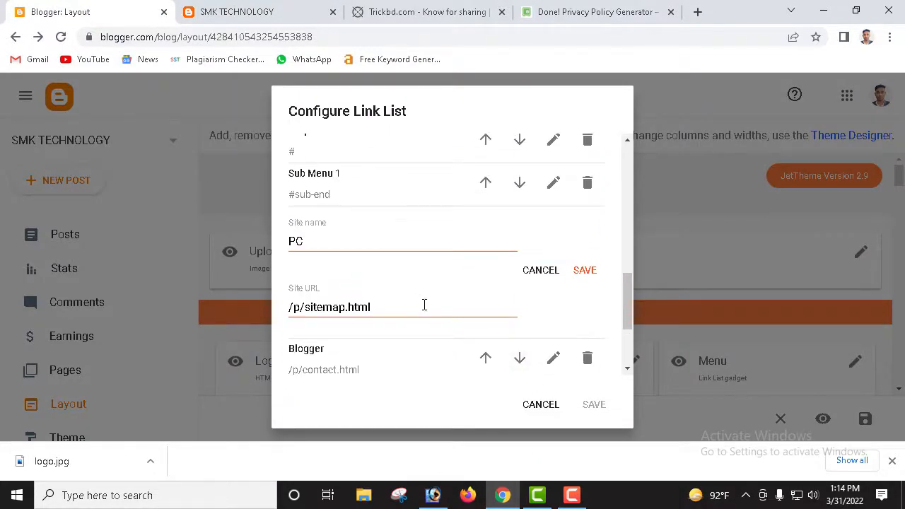
left_click_drag(466, 314, 231, 315)
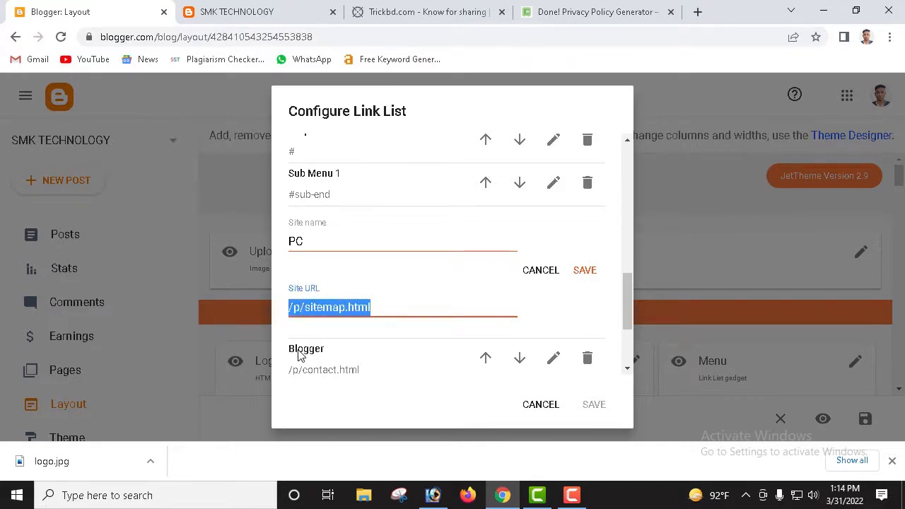
key("ctrl+v")
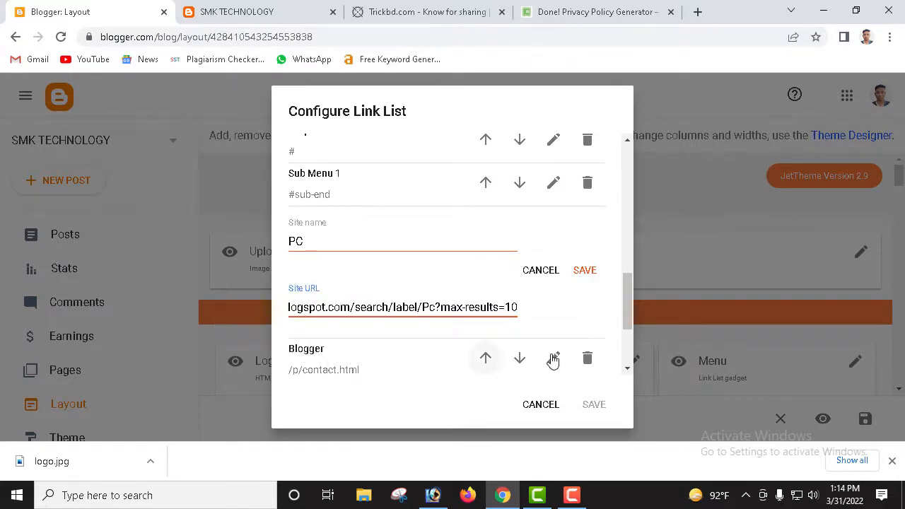
left_click(582, 278)
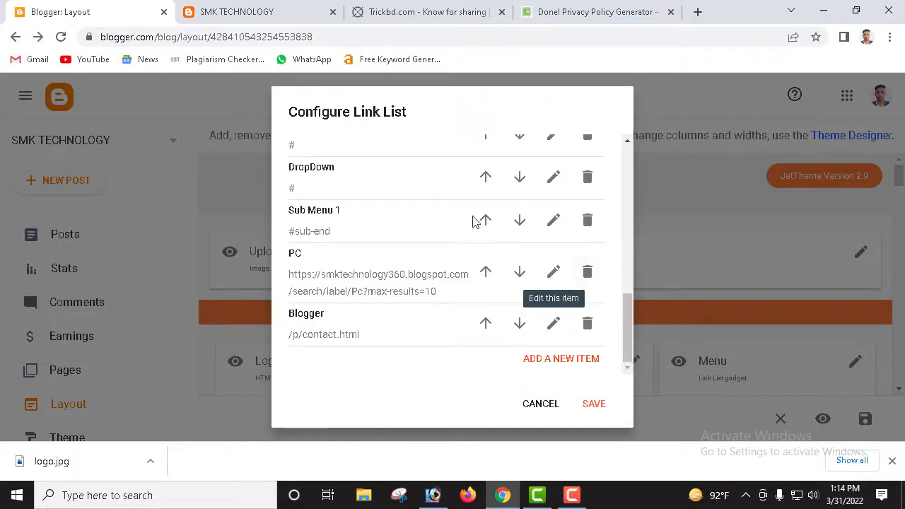
left_click(262, 10)
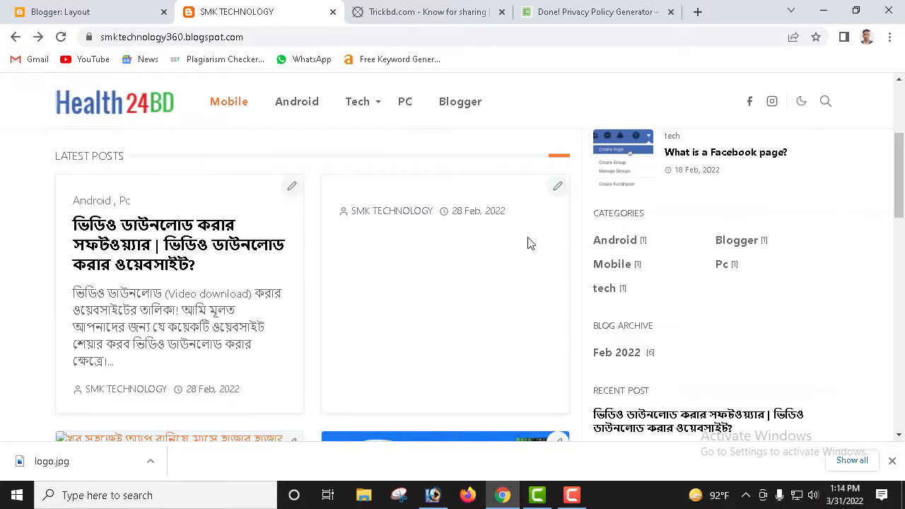
Step: Paste the Android category's label URL into the Android menu item and save the link list
right_click(621, 244)
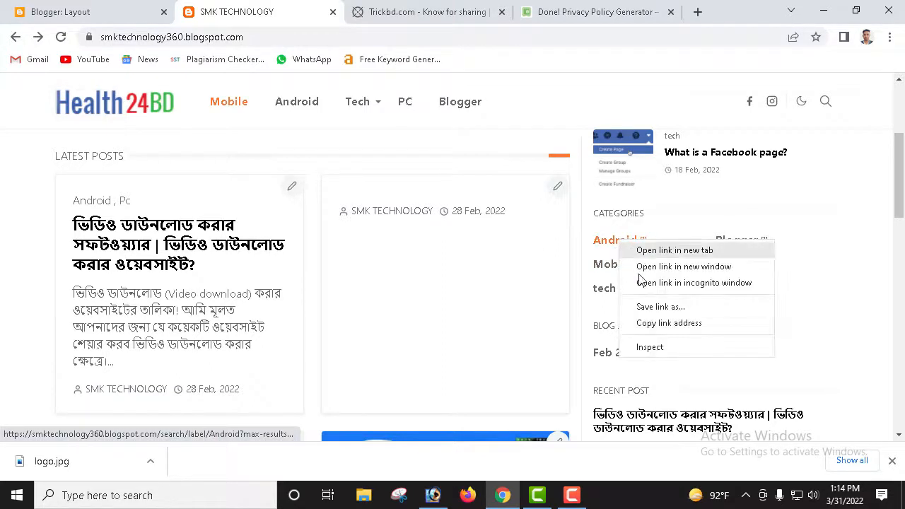
left_click(665, 324)
left_click(137, 11)
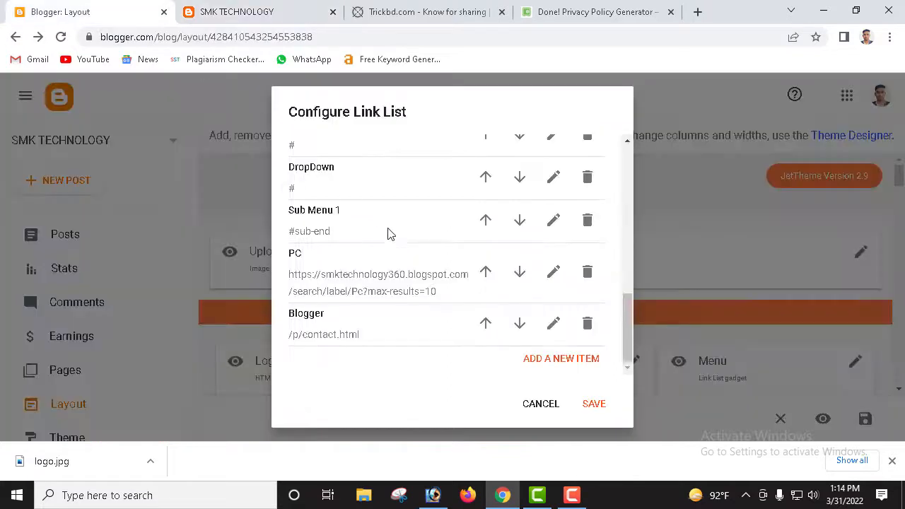
scroll(397, 255, "up", 5)
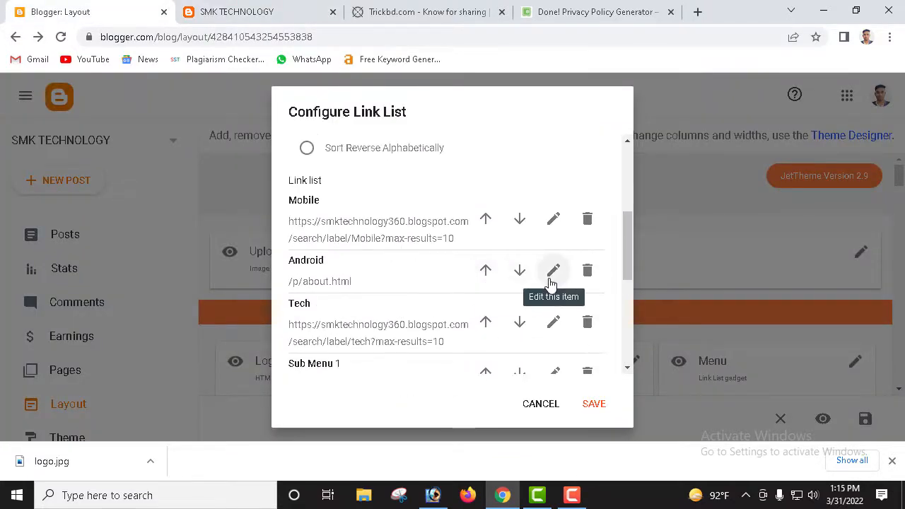
left_click(553, 271)
scroll(428, 307, "down", 1)
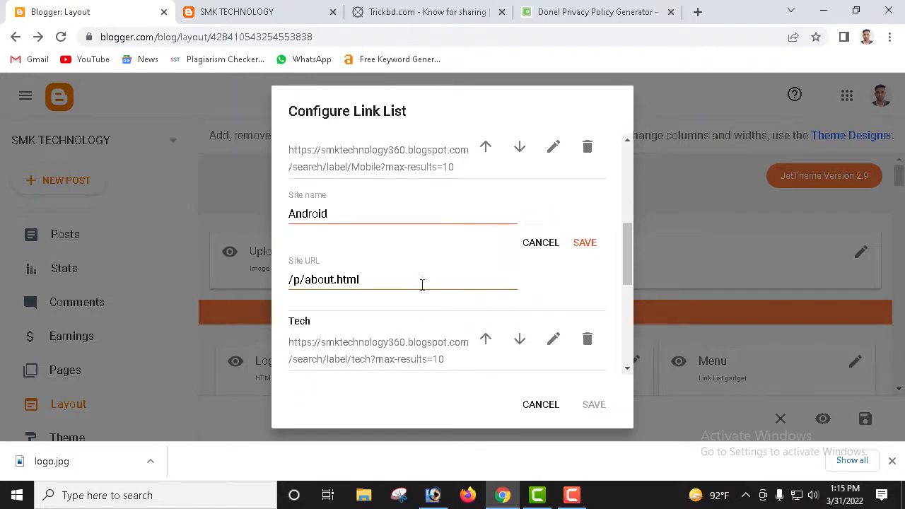
left_click_drag(423, 283, 233, 286)
key("ctrl+v")
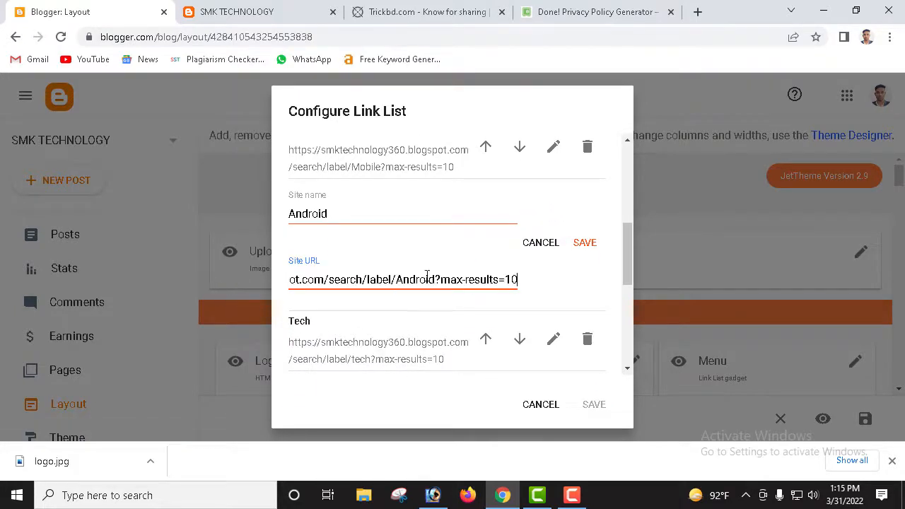
left_click(593, 247)
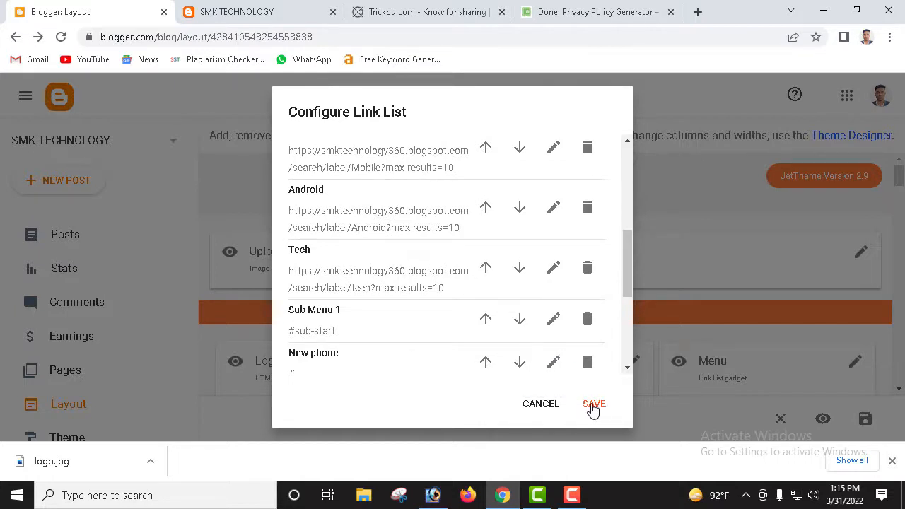
left_click(593, 408)
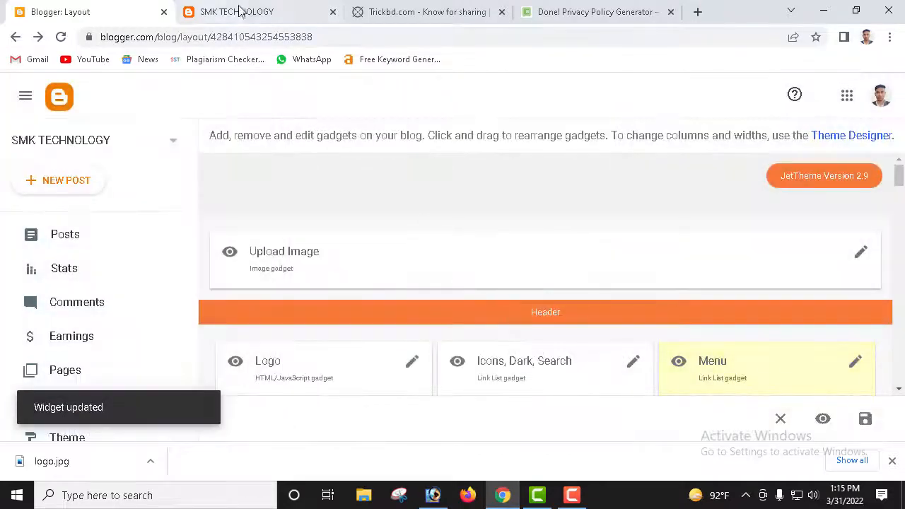
Step: Reload the live blog and test the Mobile, Android, Blogger and PC header menu links
left_click(240, 11)
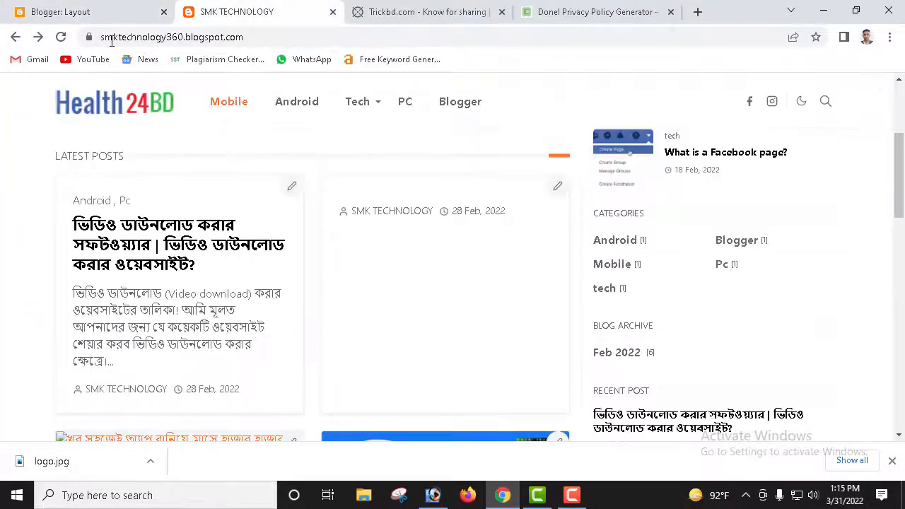
left_click(61, 38)
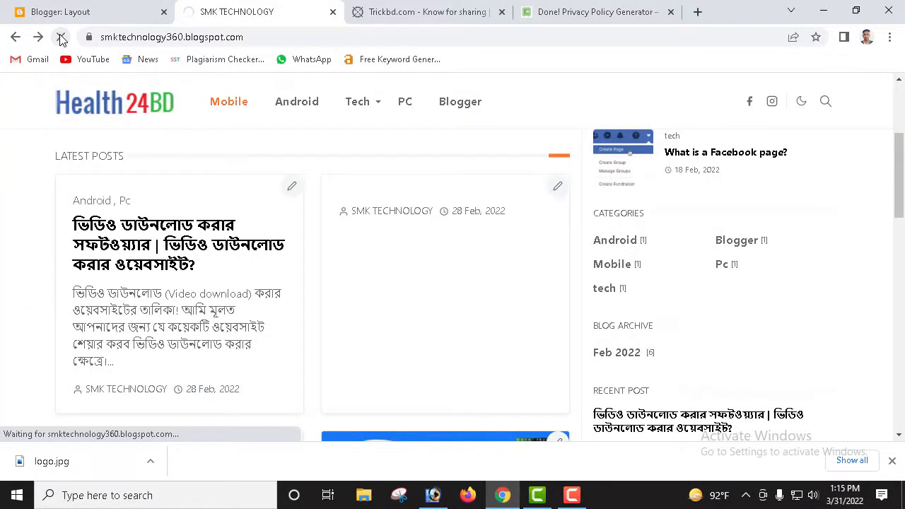
left_click(239, 110)
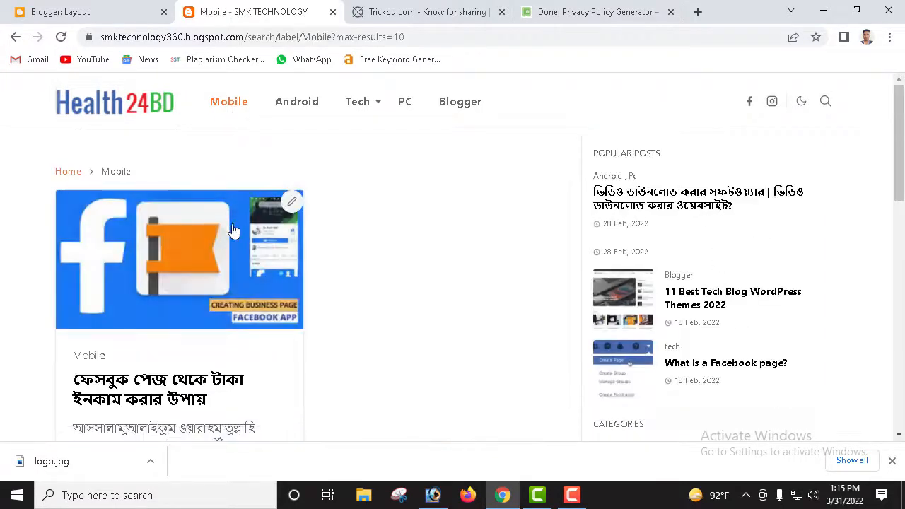
scroll(233, 231, "down", 3)
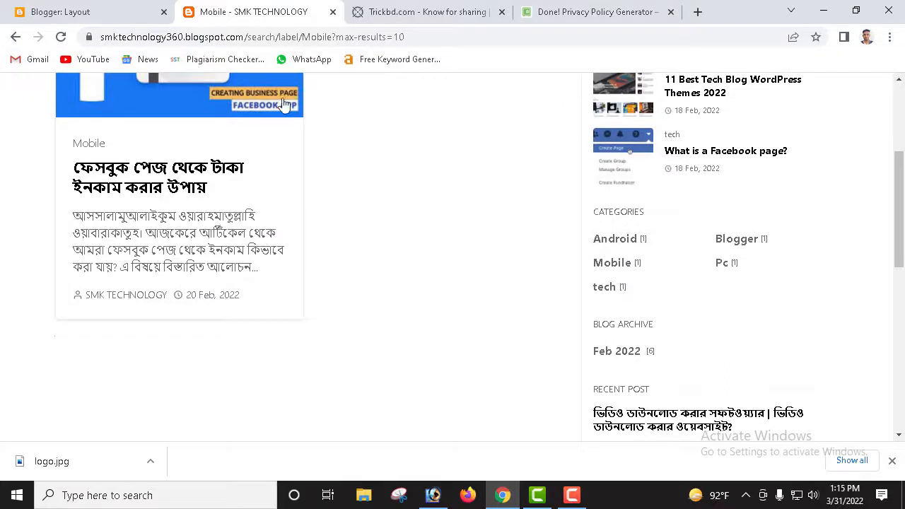
scroll(283, 105, "up", 3)
left_click(294, 108)
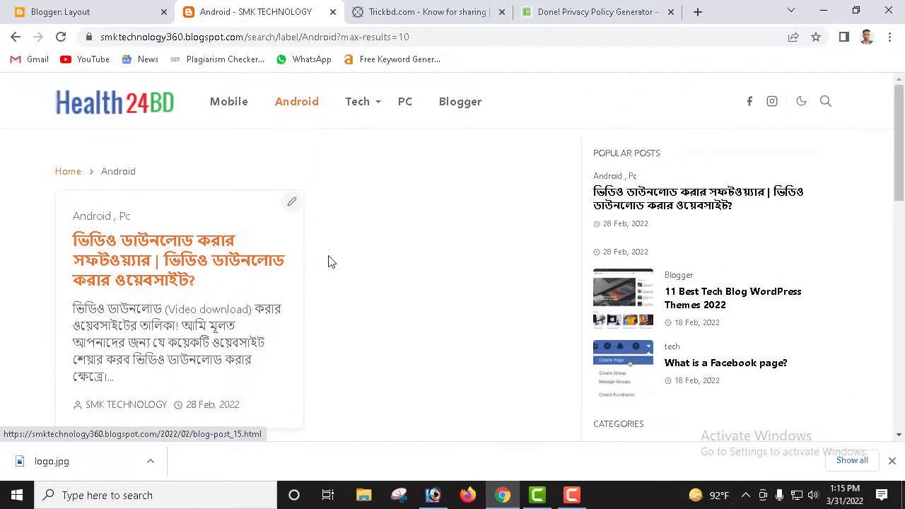
left_click(447, 106)
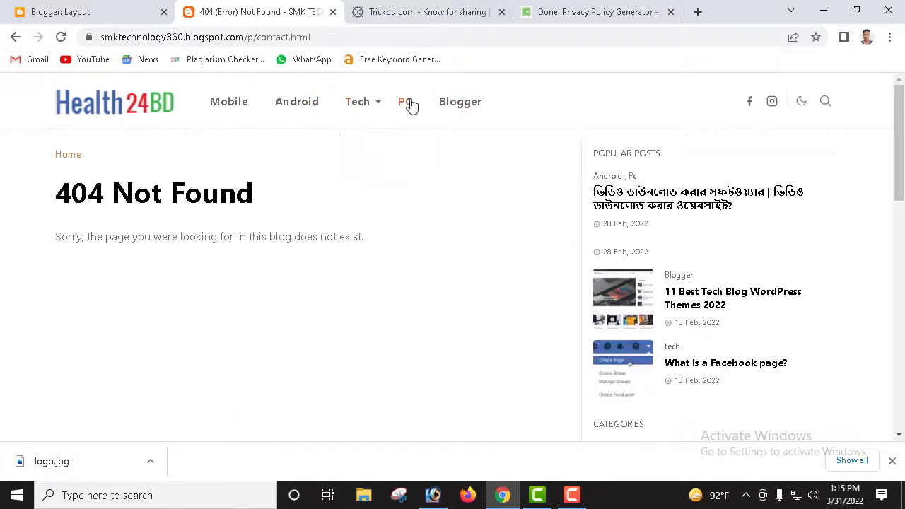
scroll(228, 200, "down", 1)
scroll(169, 173, "up", 1)
left_click(409, 103)
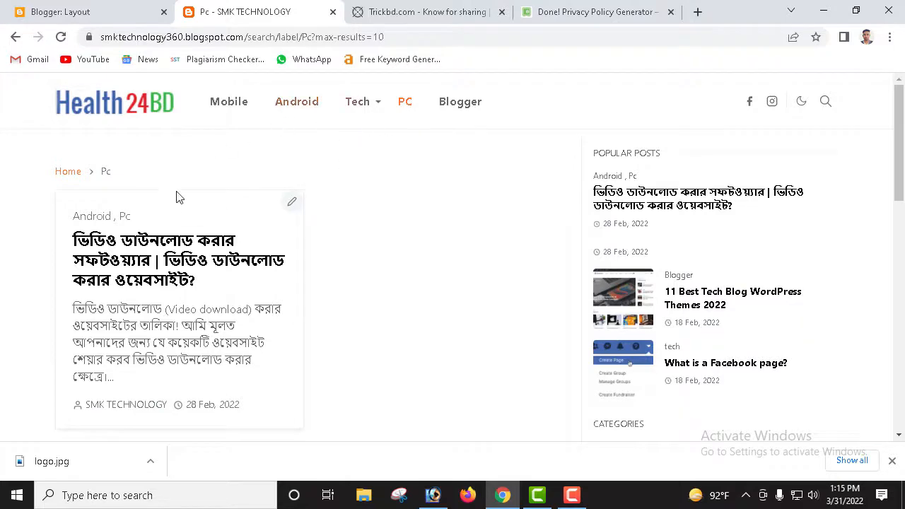
scroll(170, 240, "down", 4)
scroll(572, 299, "down", 3)
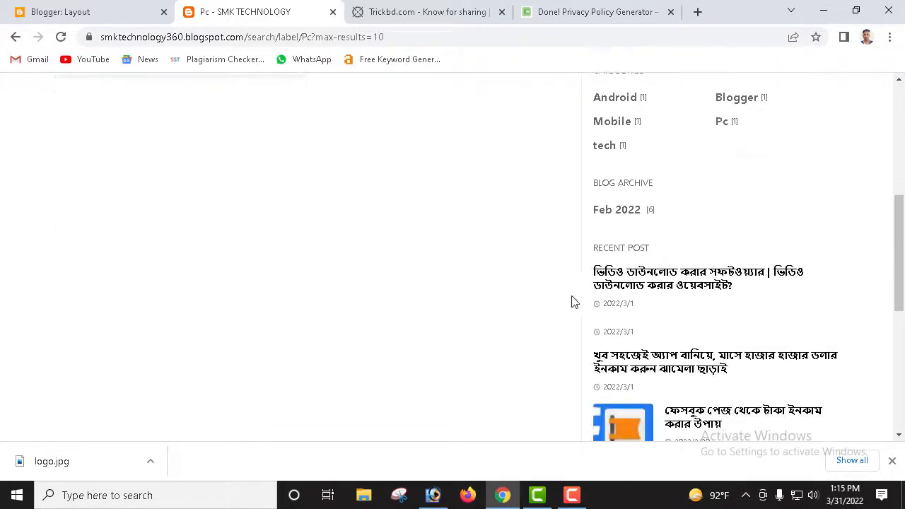
scroll(587, 313, "up", 5)
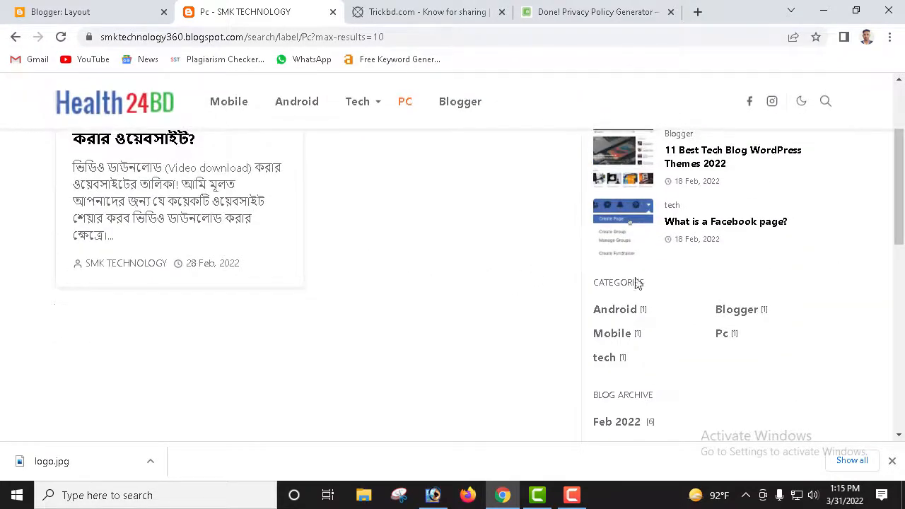
Step: Browse the Android and Blogger label pages down to the footer, then go back to Layout
left_click(623, 314)
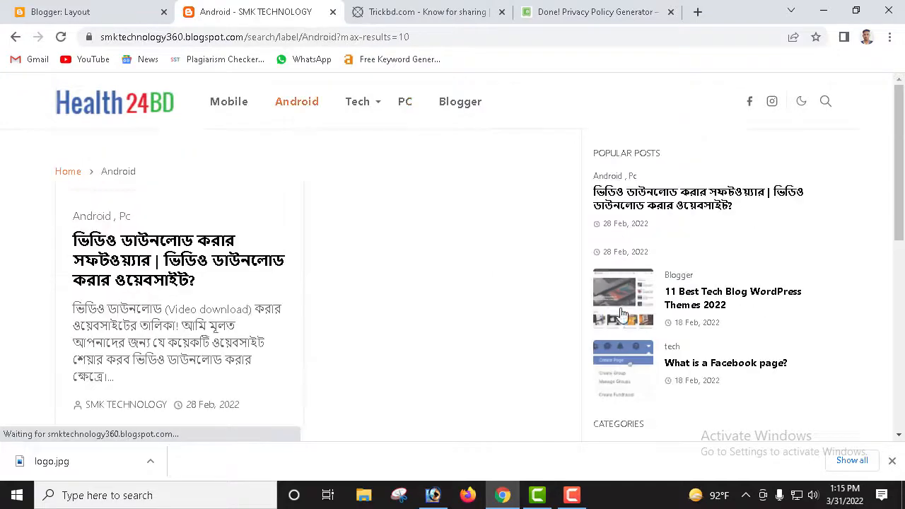
scroll(600, 287, "down", 4)
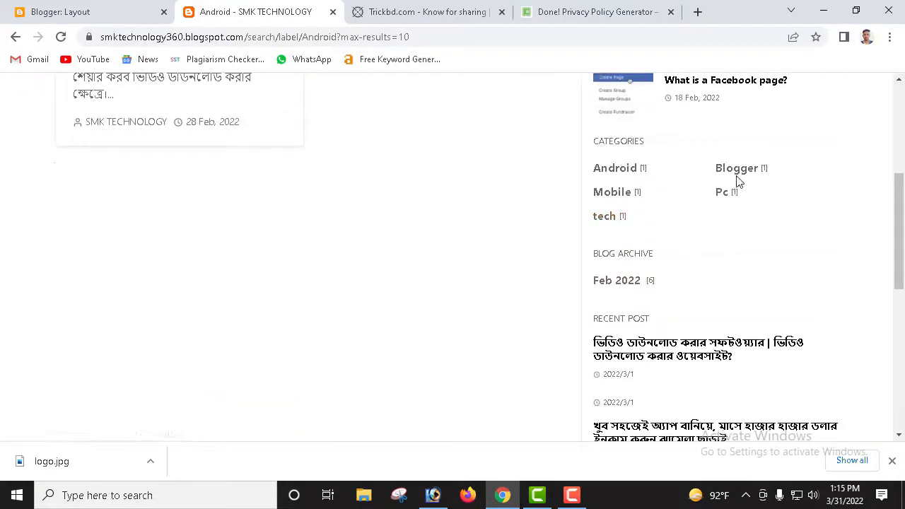
left_click(739, 173)
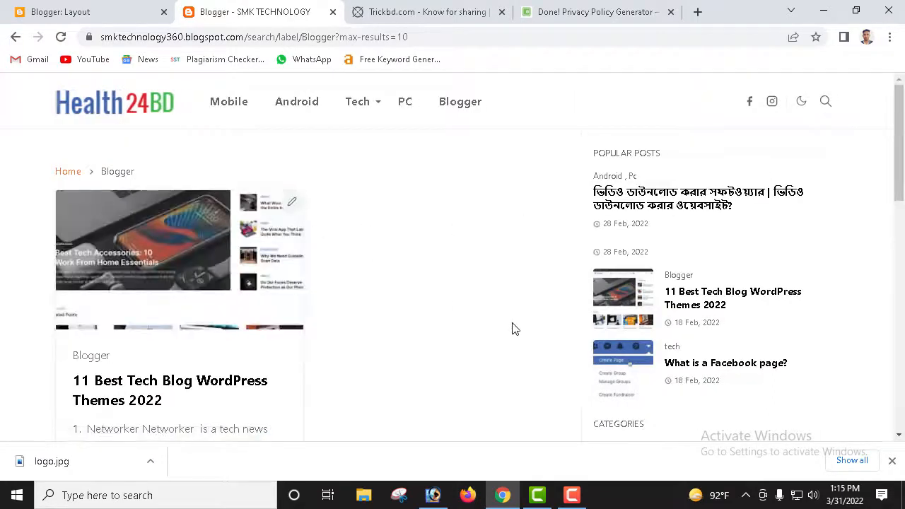
scroll(319, 297, "down", 4)
scroll(495, 286, "down", 2)
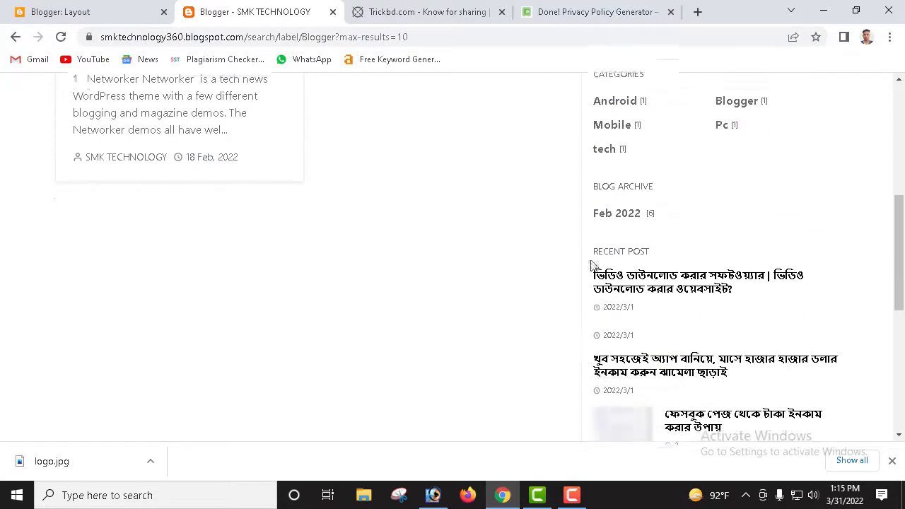
scroll(637, 207, "down", 5)
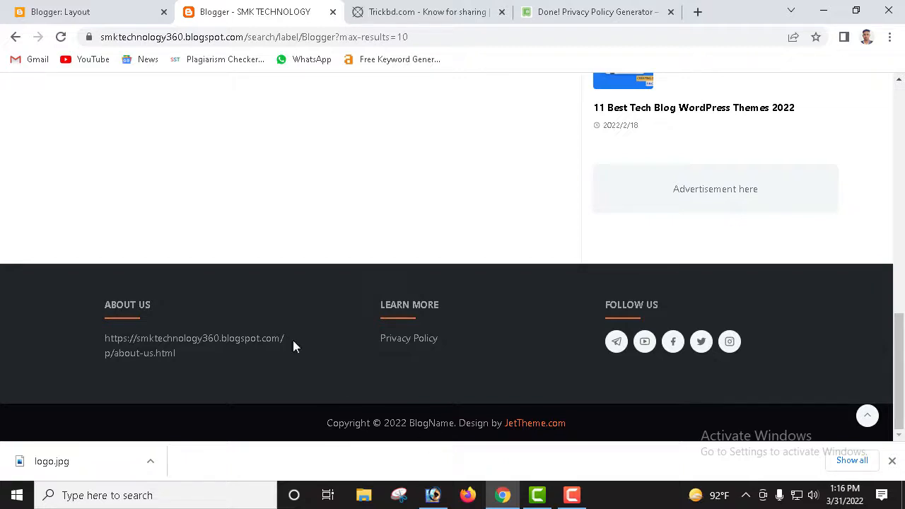
left_click(111, 13)
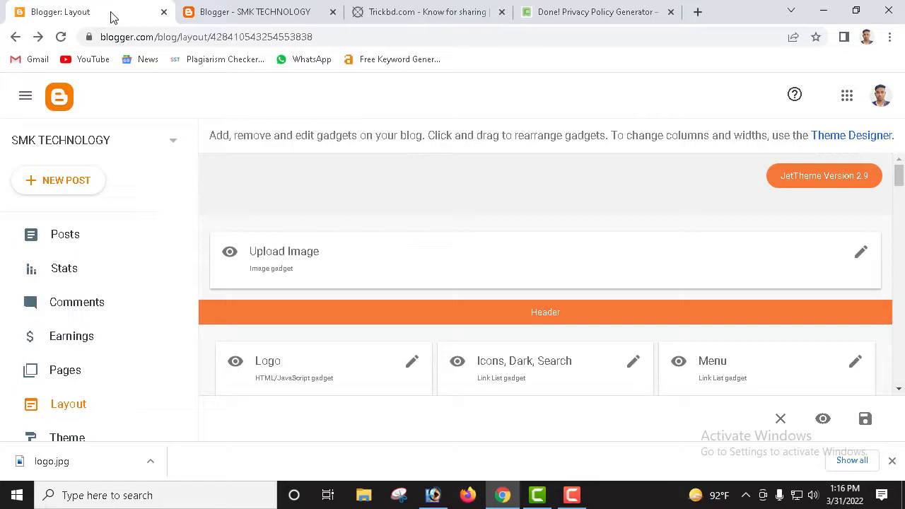
Step: Edit the Copyright gadget, replacing the jet.com address with smktechnology.com
scroll(425, 350, "down", 10)
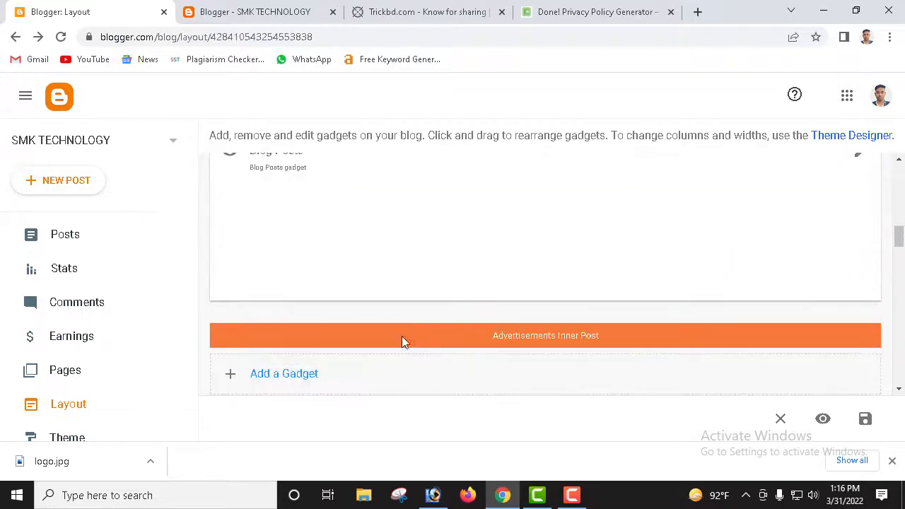
scroll(397, 341, "down", 12)
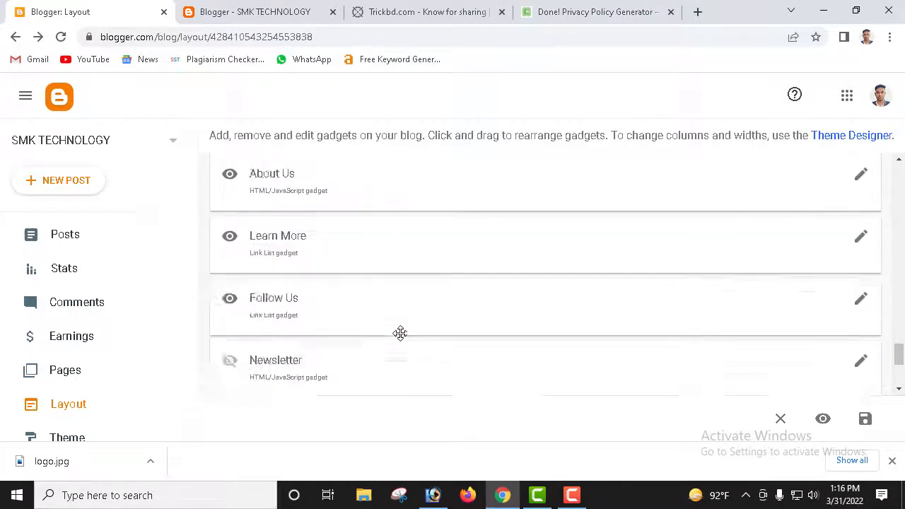
scroll(395, 338, "down", 1)
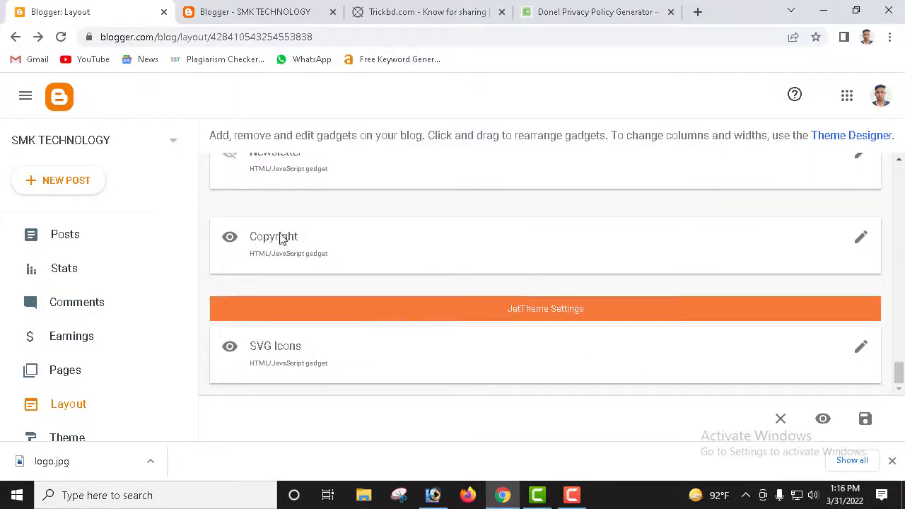
left_click(862, 238)
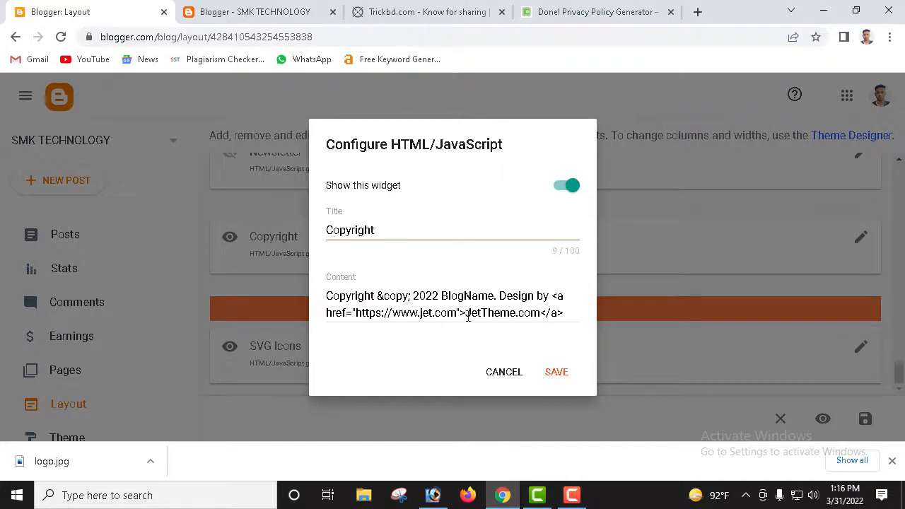
left_click_drag(457, 313, 419, 317)
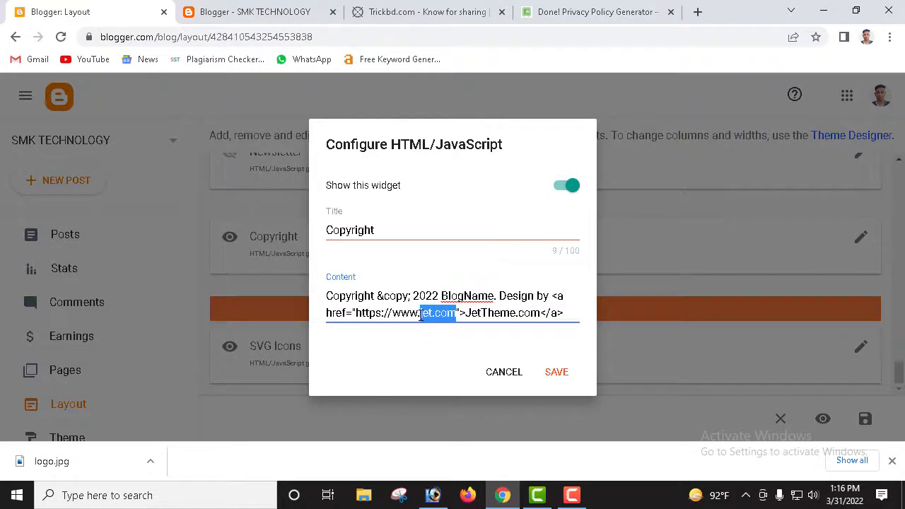
type("smk")
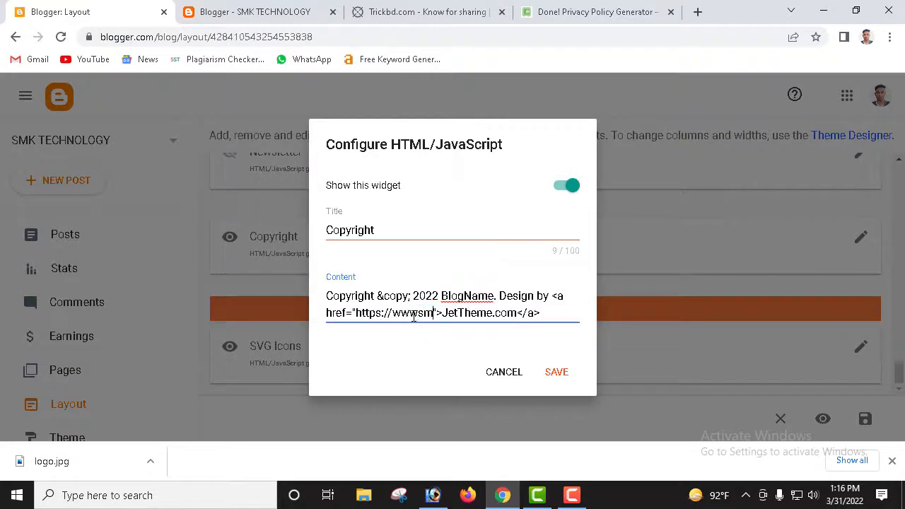
type("tech")
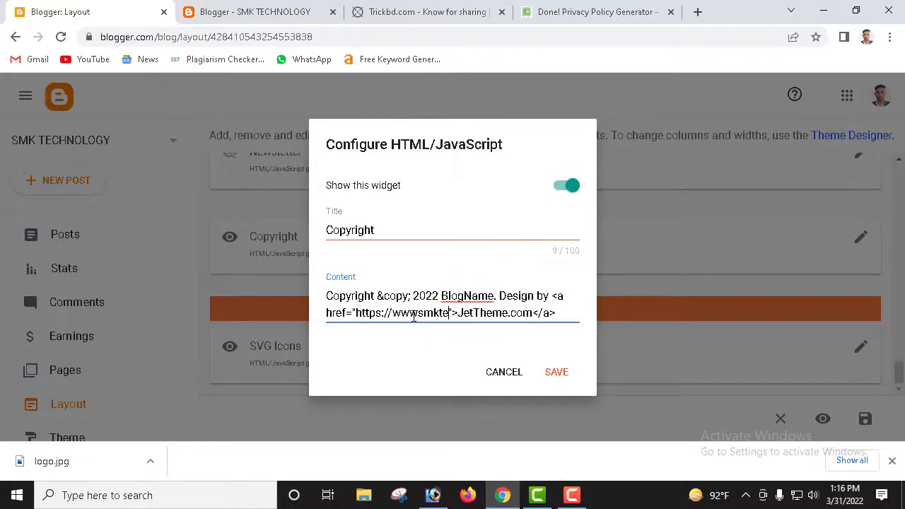
type("nolo")
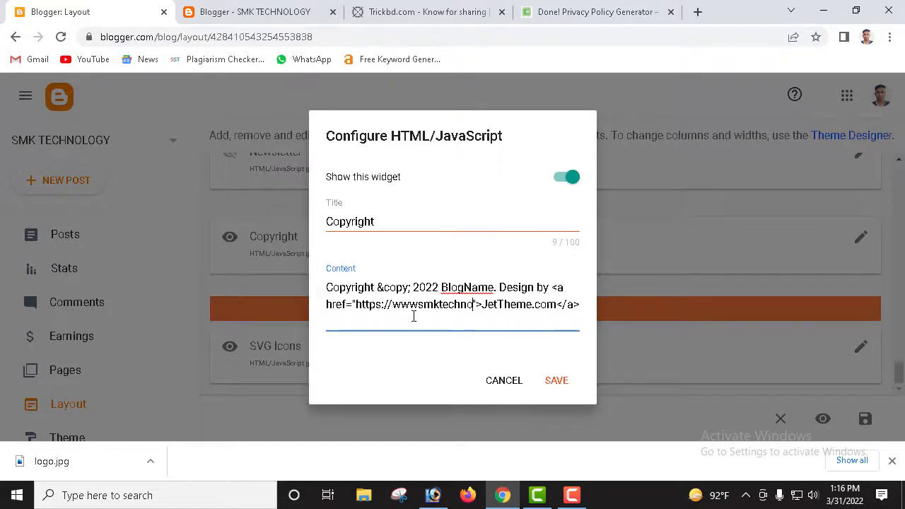
type("g")
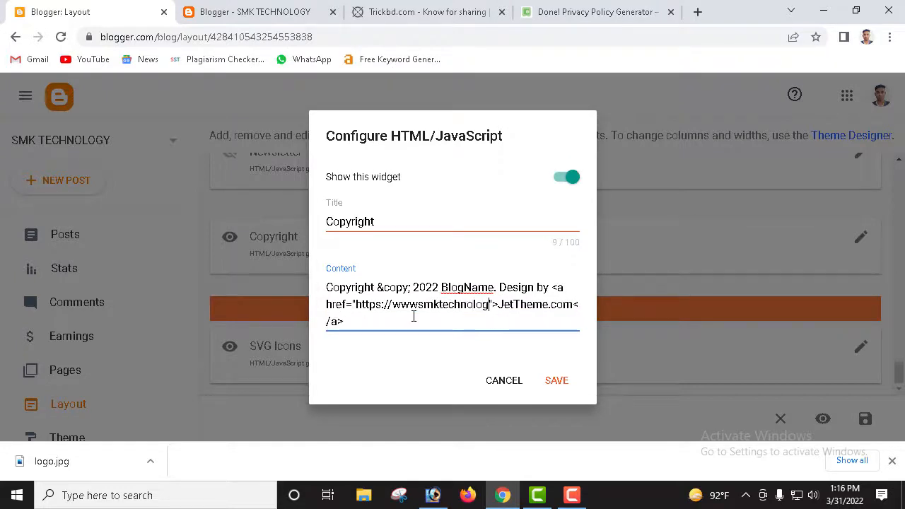
type("y")
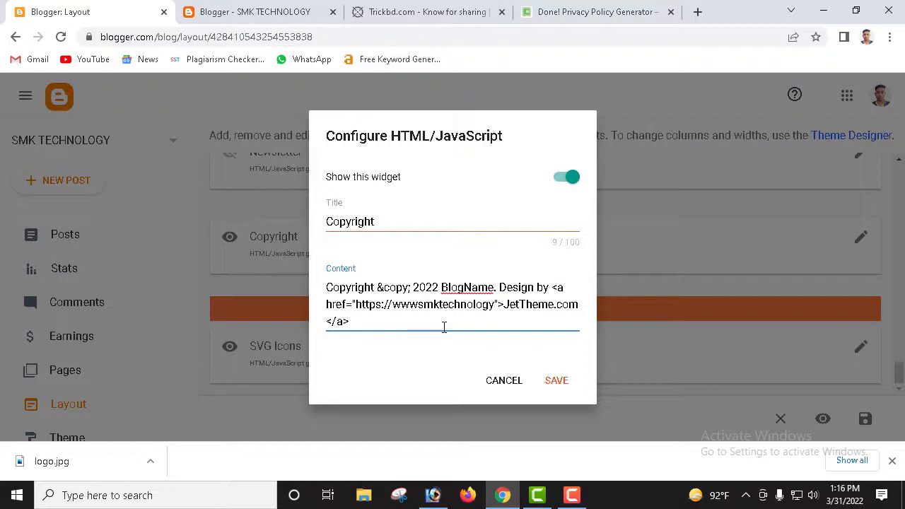
type(".com")
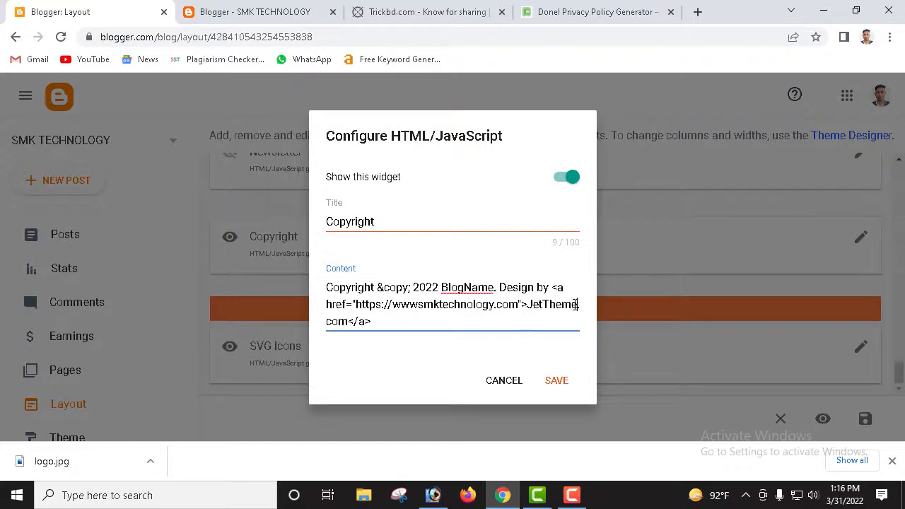
Step: Add the dot after www, change the link text to 'smk technology', and save the gadget
left_click_drag(577, 305, 543, 305)
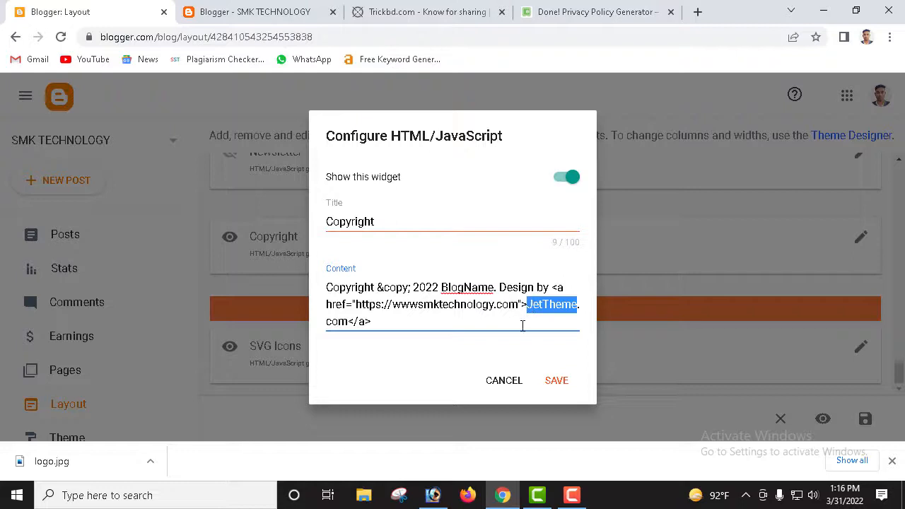
left_click(511, 327)
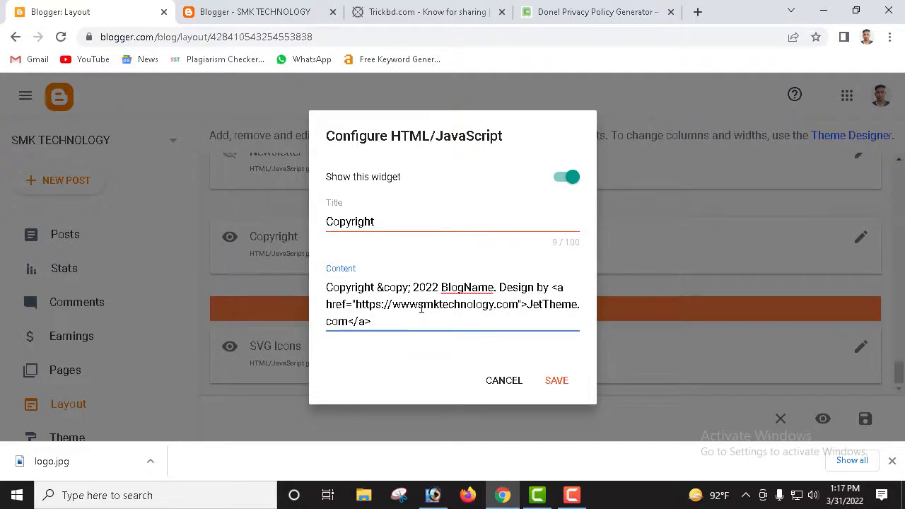
left_click(419, 305)
type(".")
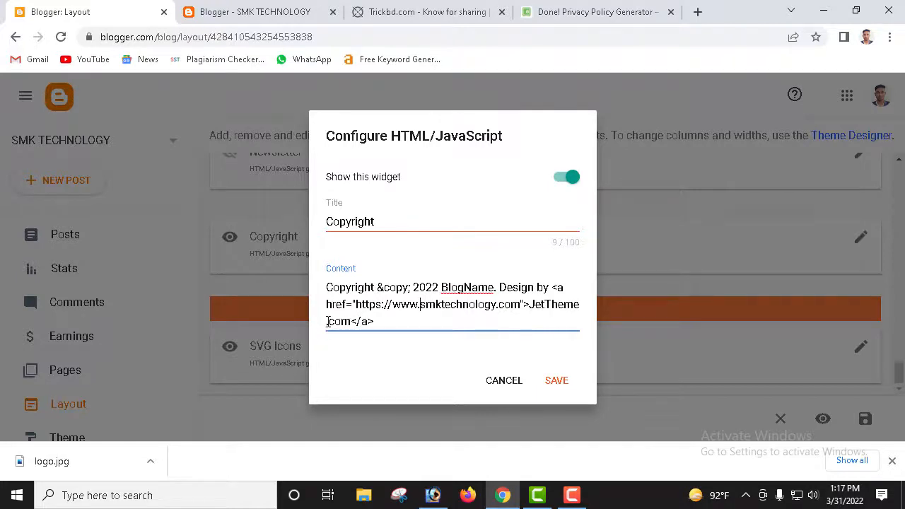
key("BackSpace")
key("BackSpace")
key("BackSpace")
key("BackSpace")
key("BackSpace")
key("BackSpace")
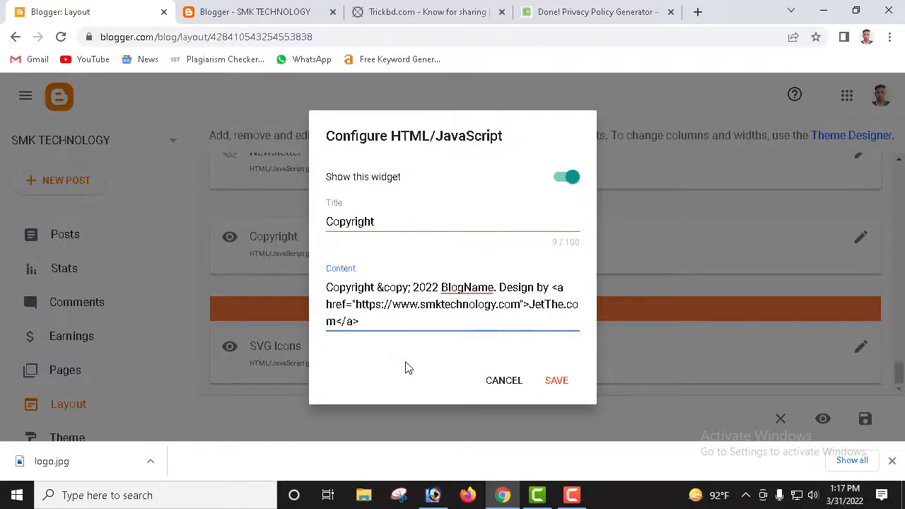
key("BackSpace")
key("BackSpace")
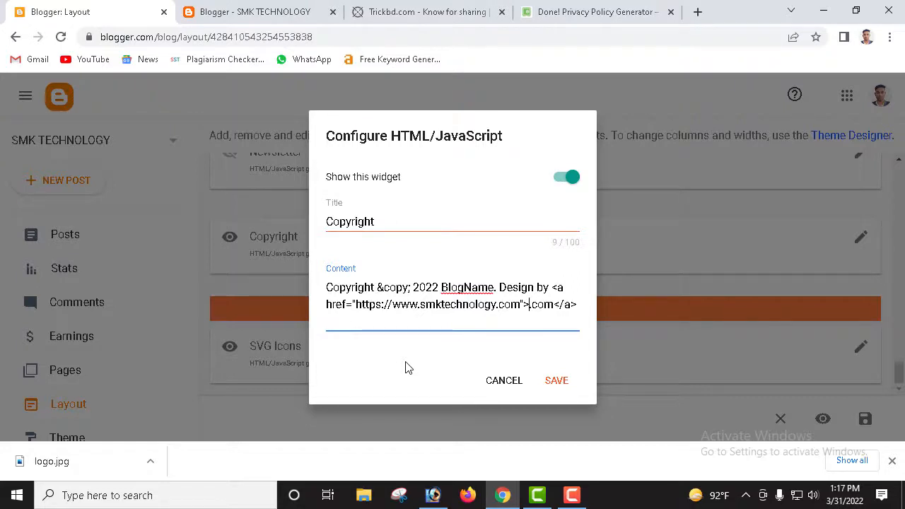
type("smk technology")
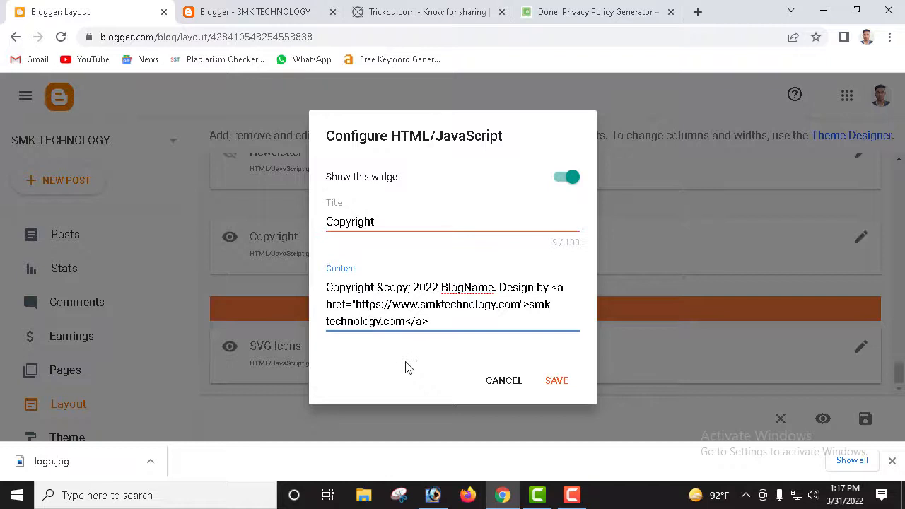
left_click(551, 382)
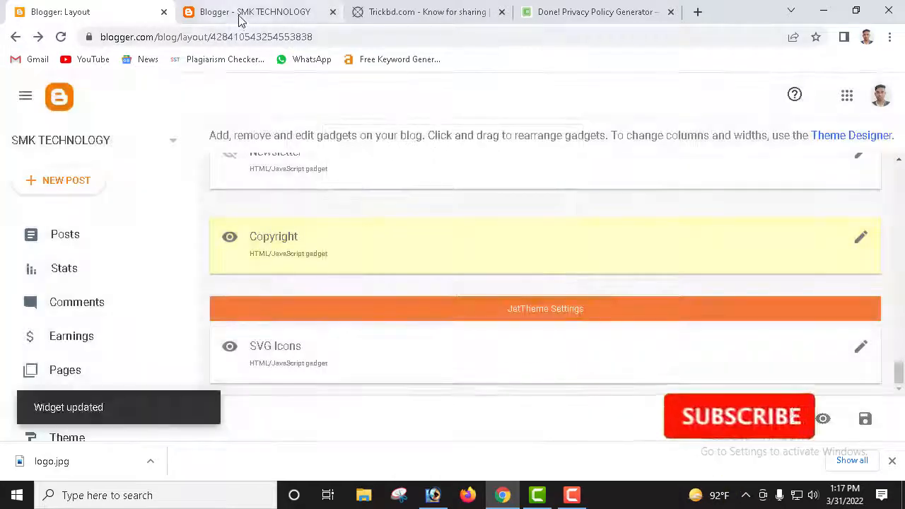
Step: Reload the live blog and check the footer reads 'Design by smk technology.com'
left_click(239, 11)
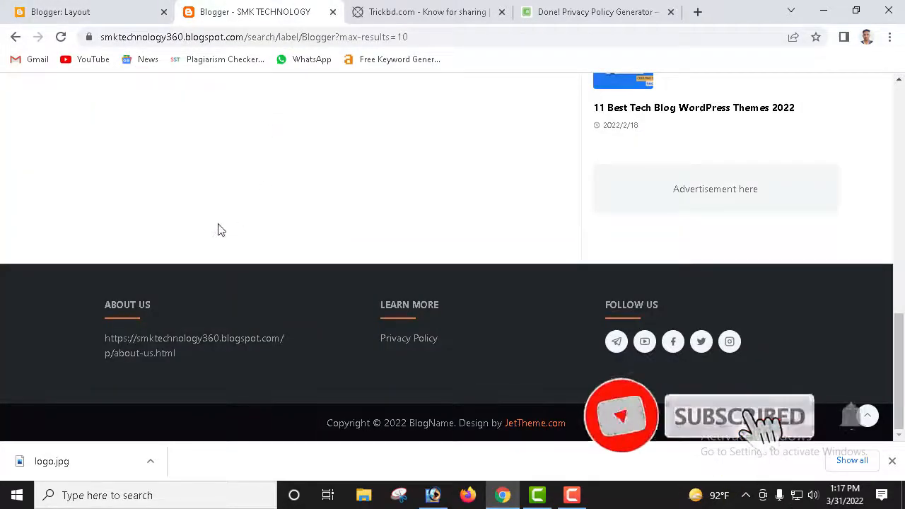
left_click(61, 37)
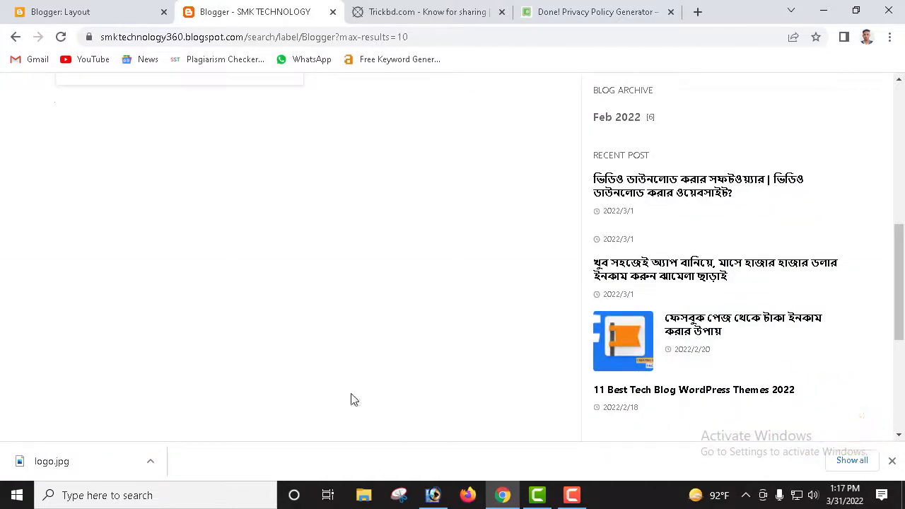
scroll(502, 373, "down", 4)
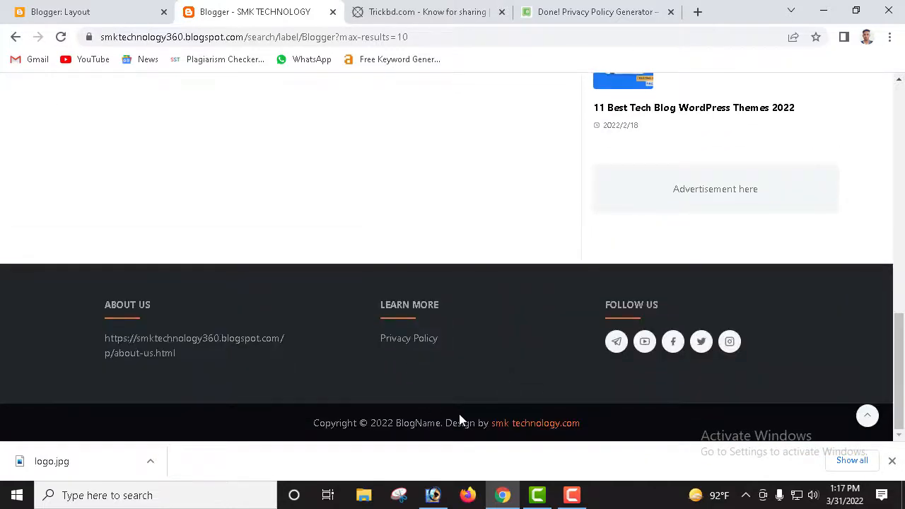
left_click_drag(314, 423, 606, 442)
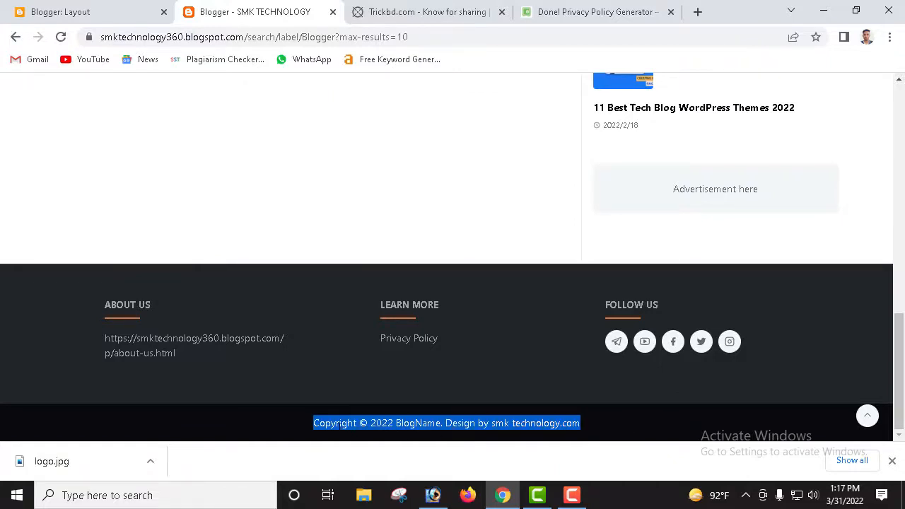
left_click(337, 423)
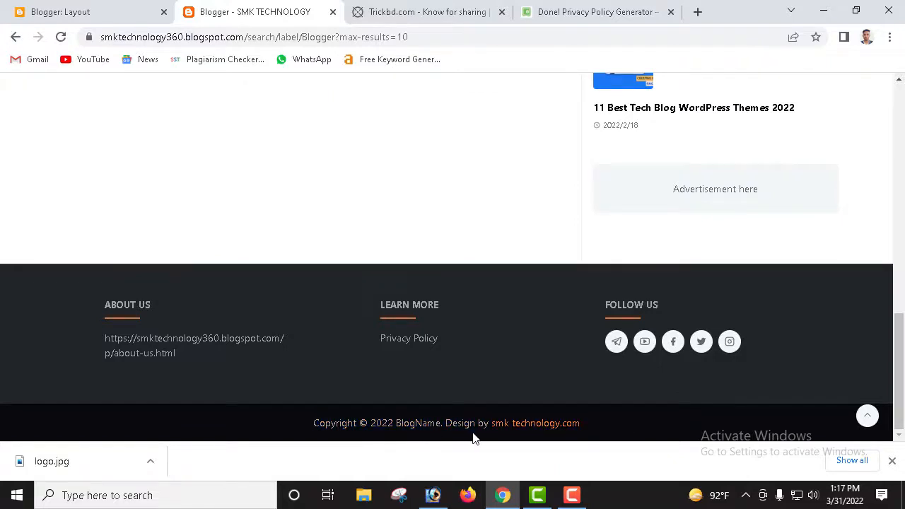